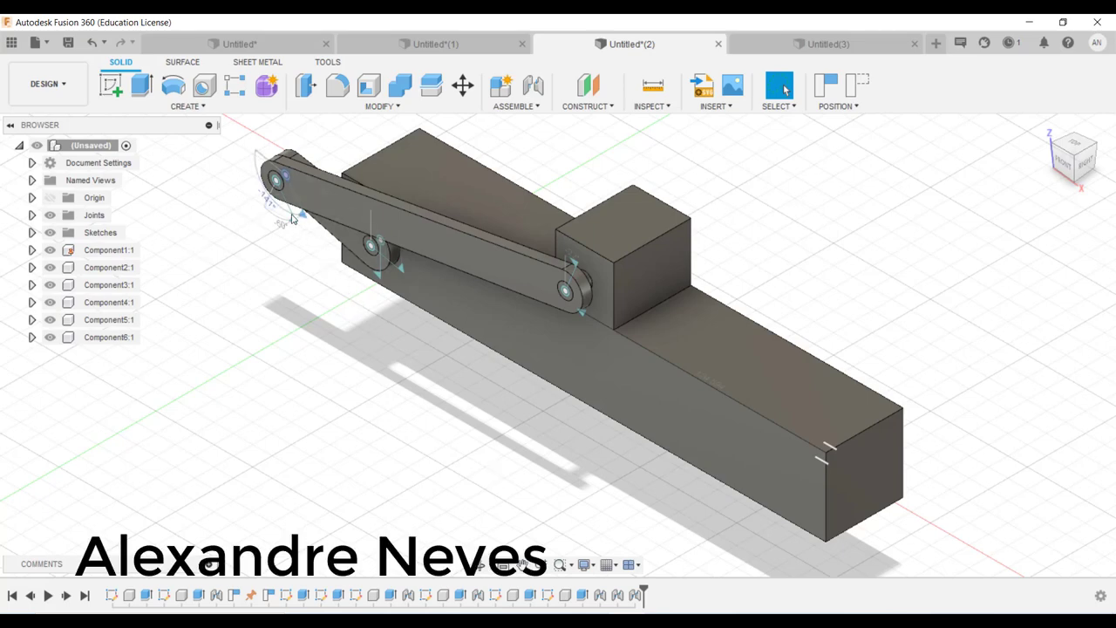
Drag the linkage arm so the slider moves through its motion.
mouse_move(293, 218)
mouse_down()
mouse_move(306, 189)
mouse_move(370, 196)
mouse_move(455, 300)
mouse_move(448, 393)
mouse_move(465, 403)
mouse_up()
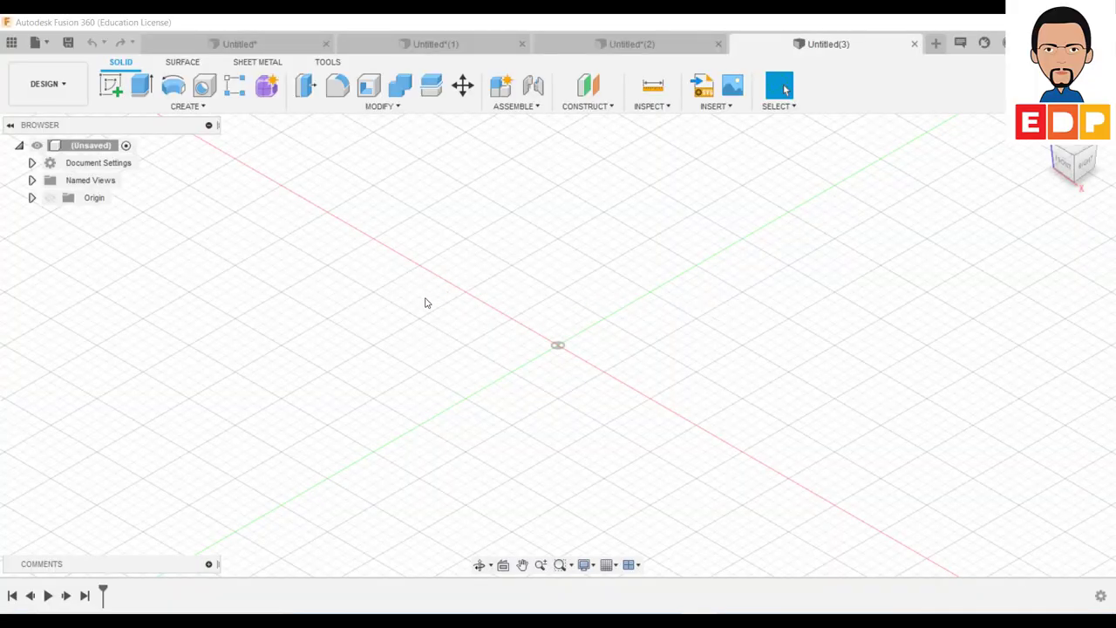
Start a sketch on the front plane and draw a rectangle from the origin.
click(111, 84)
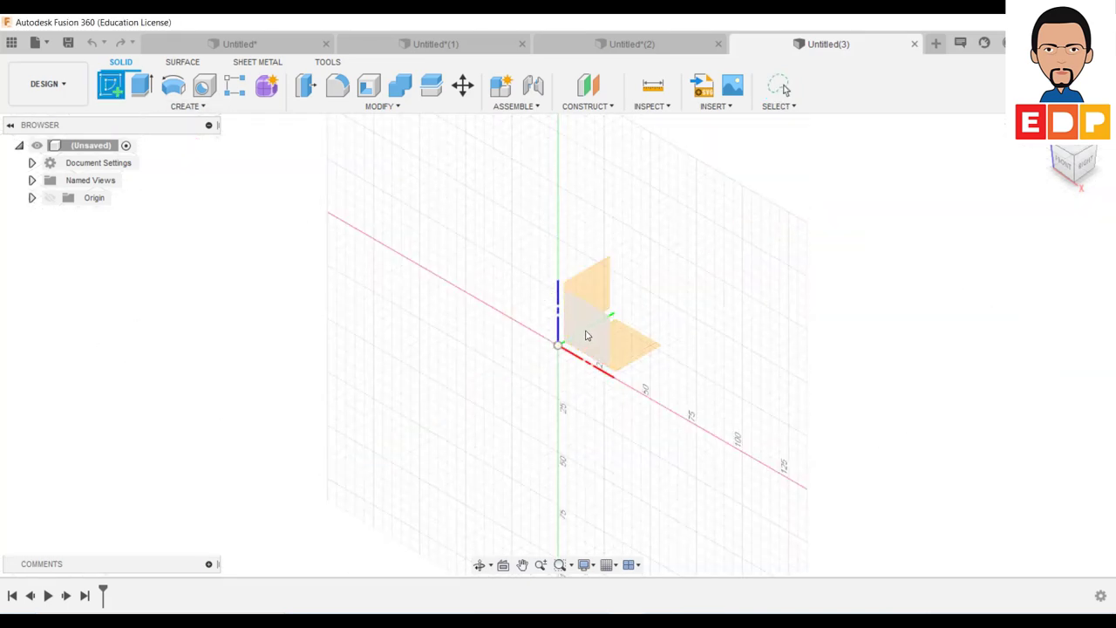
click(586, 335)
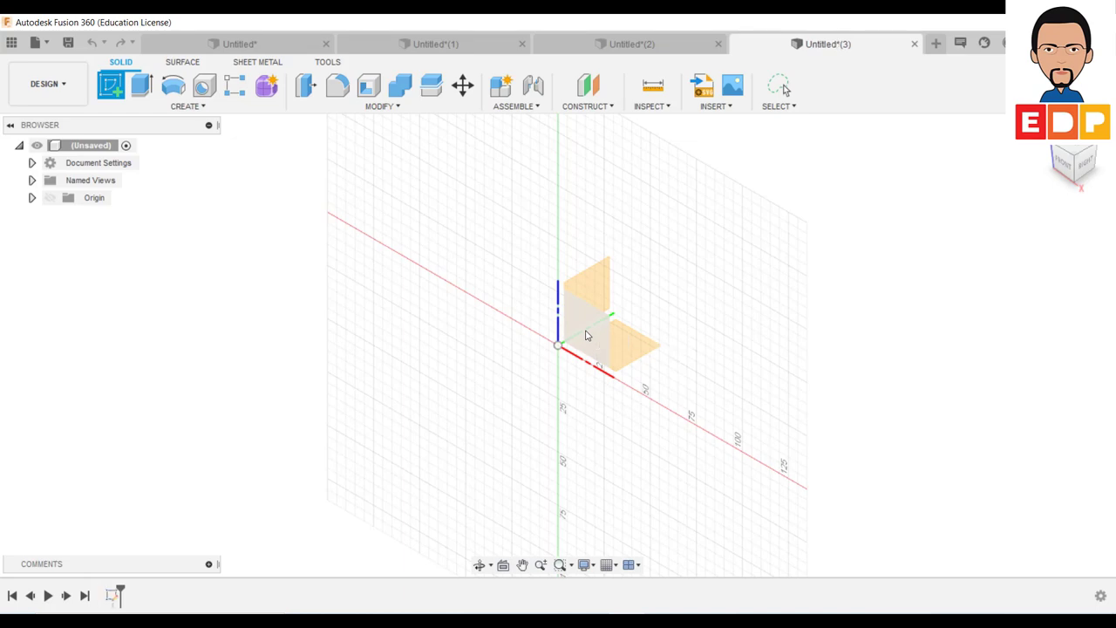
middle_drag(526, 298, 388, 304)
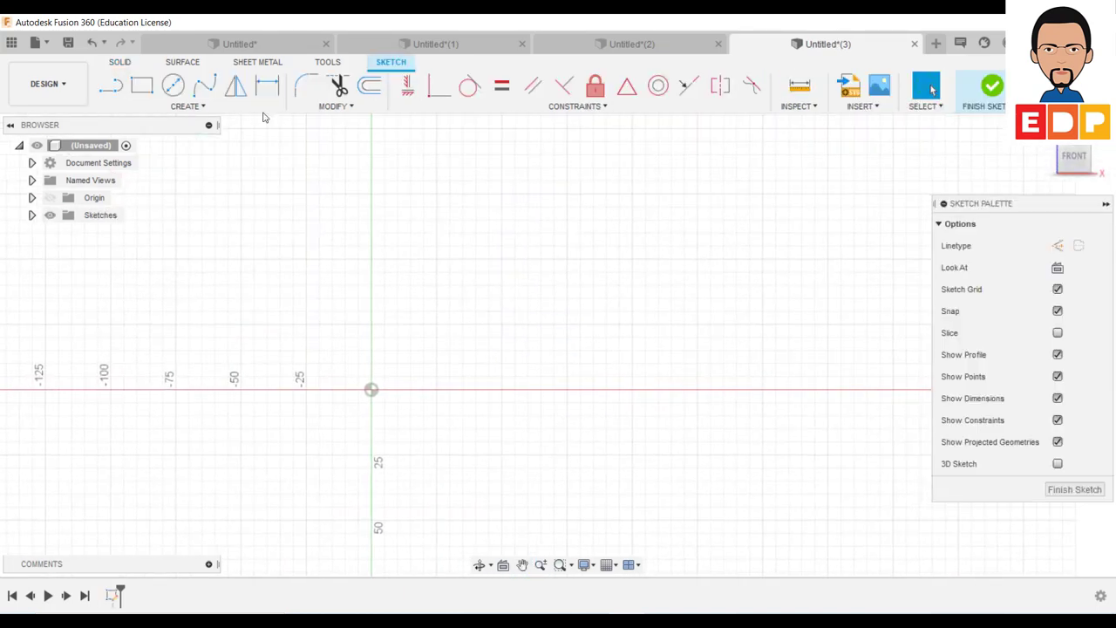
click(141, 85)
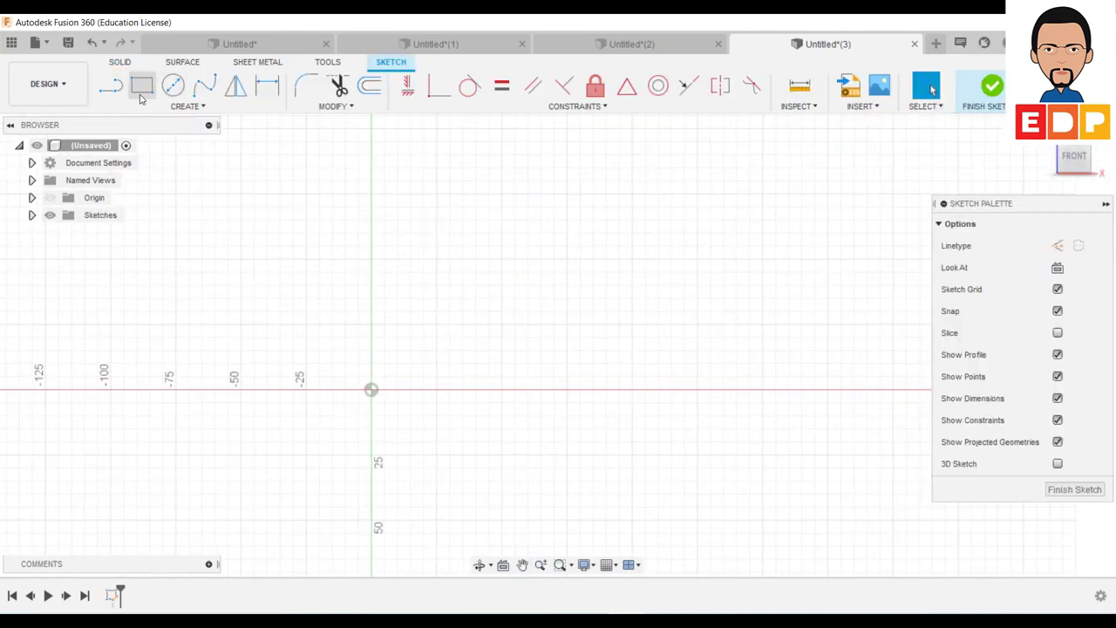
click(371, 390)
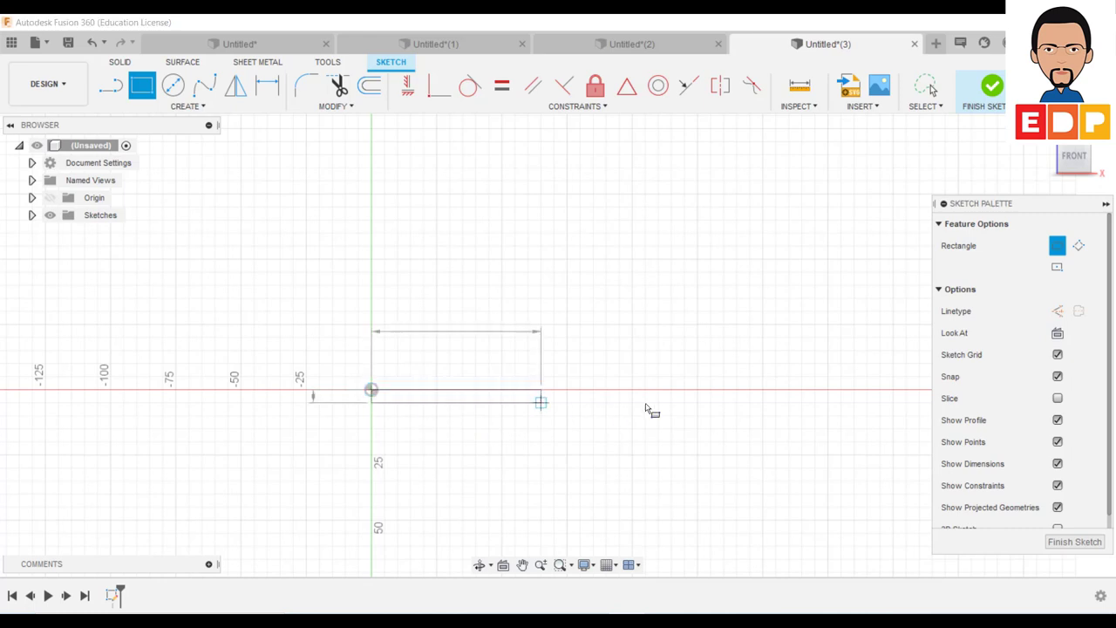
click(775, 285)
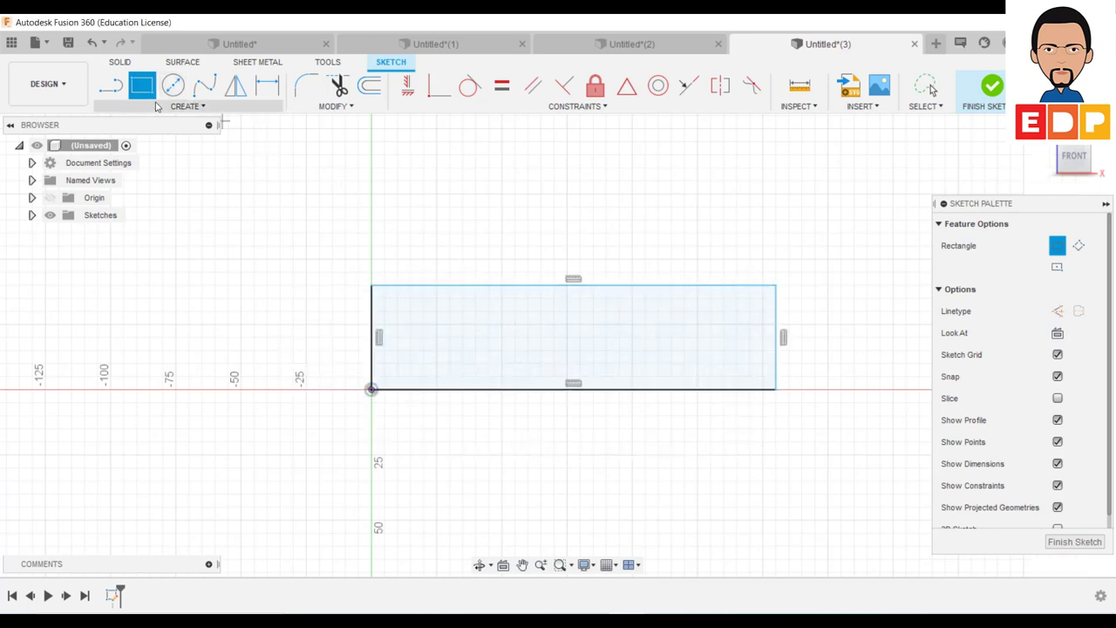
Dimension the rectangle 250 mm wide and 40 mm tall, then finish the sketch.
click(268, 86)
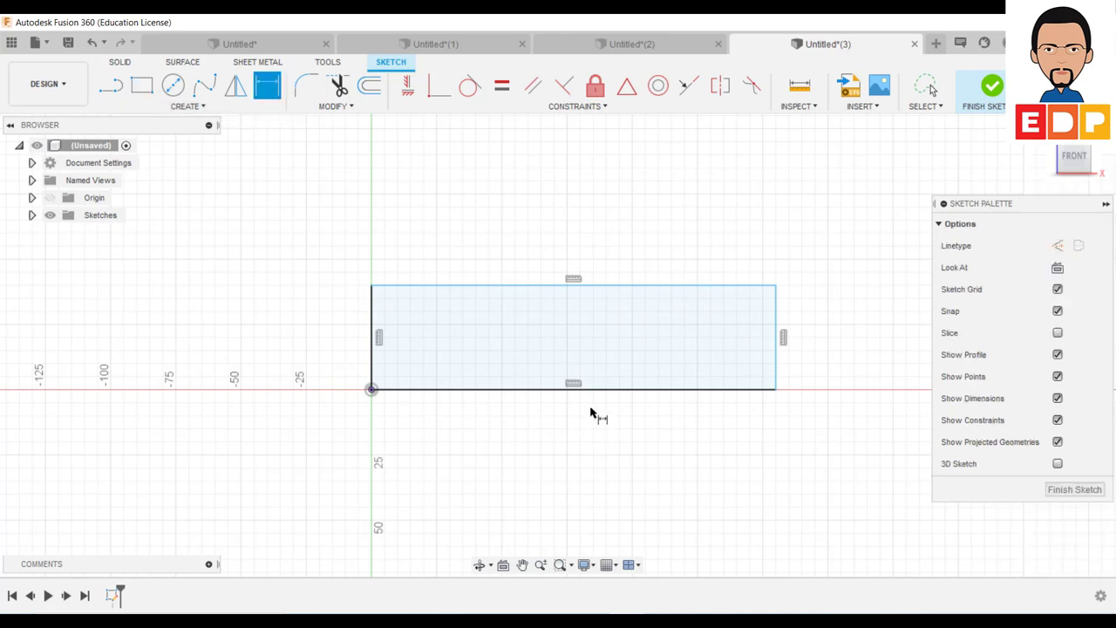
click(603, 390)
click(581, 457)
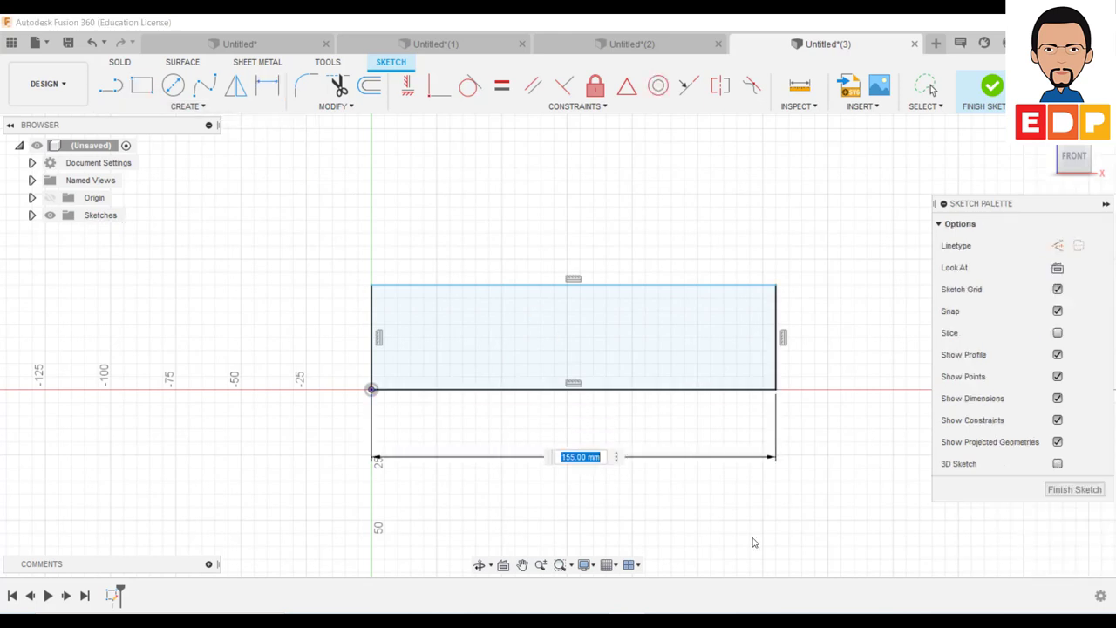
text(250)
key(Return)
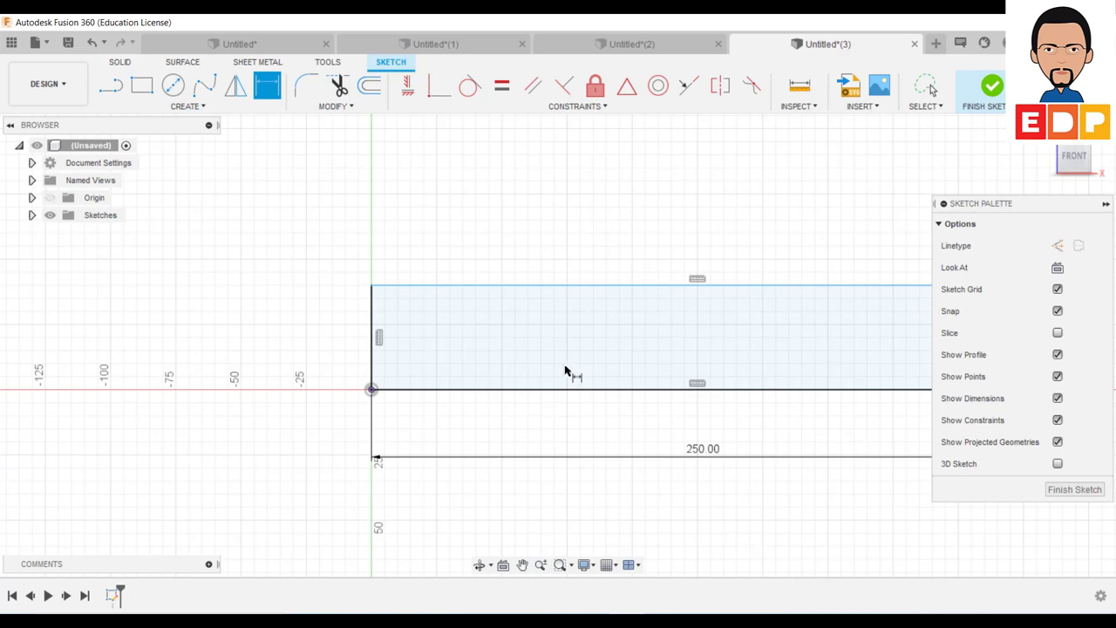
click(370, 362)
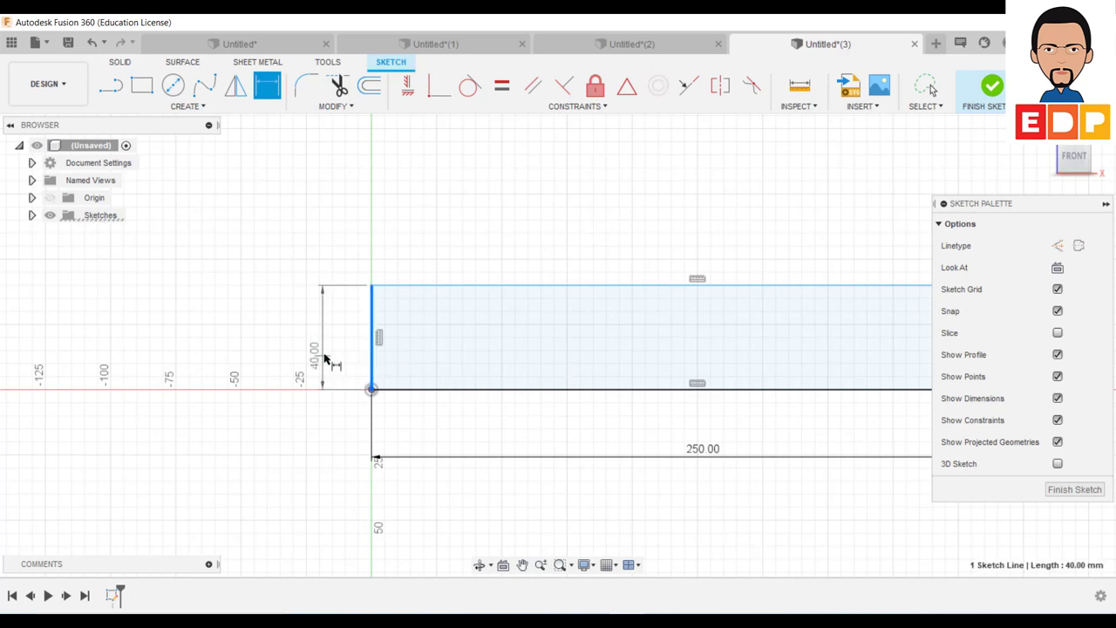
click(325, 361)
key(Return)
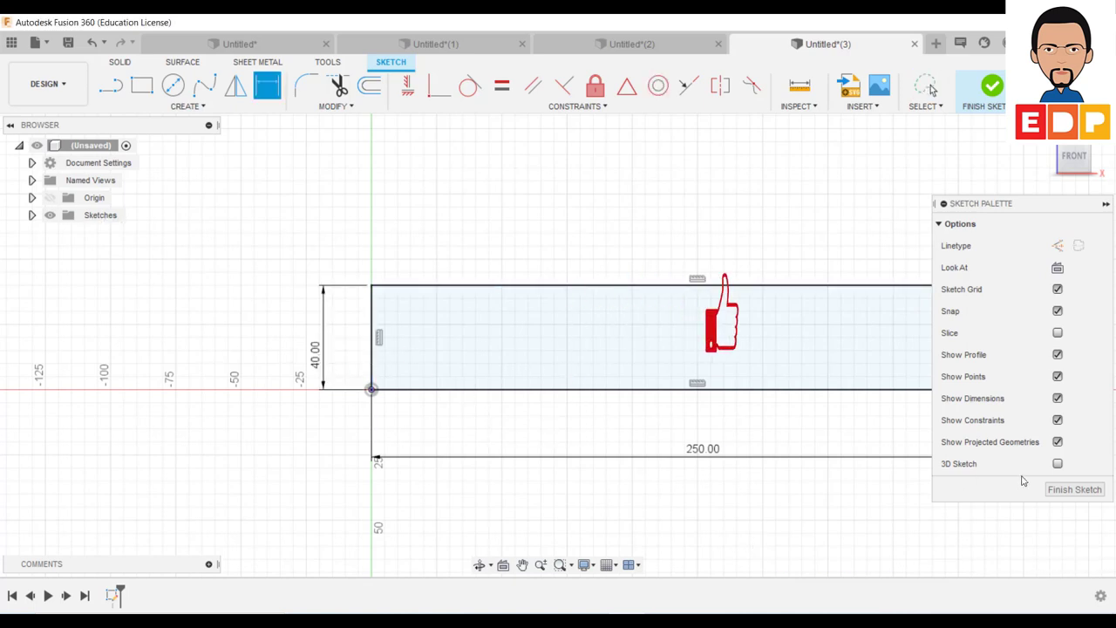
click(1074, 489)
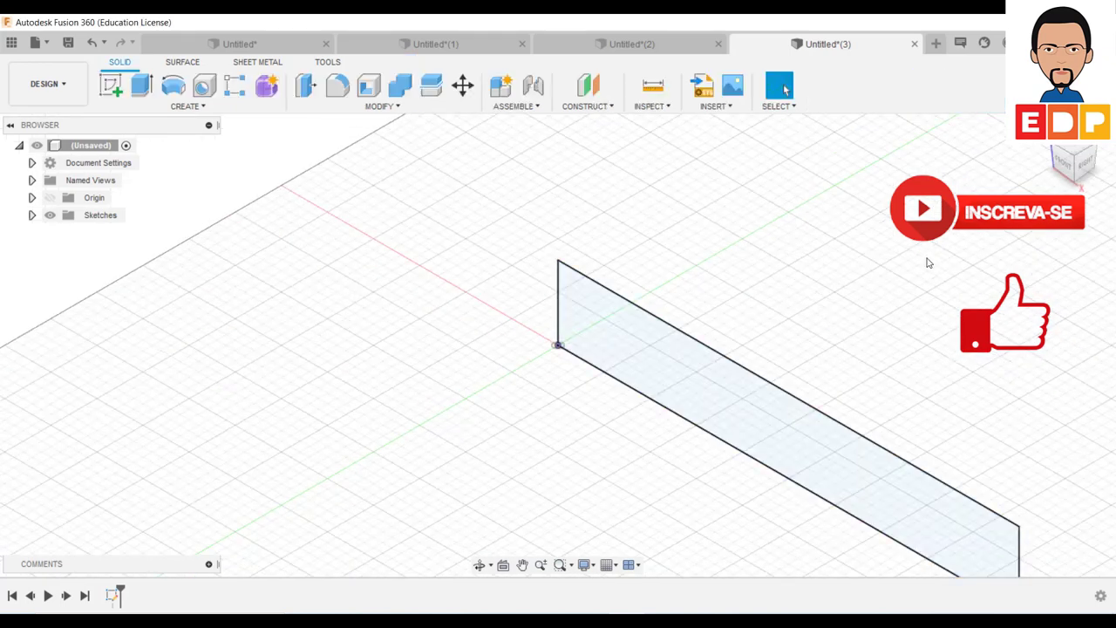
Extrude the rectangle symmetrically 20 mm as a new component.
middle_drag(927, 261, 294, 187)
click(141, 85)
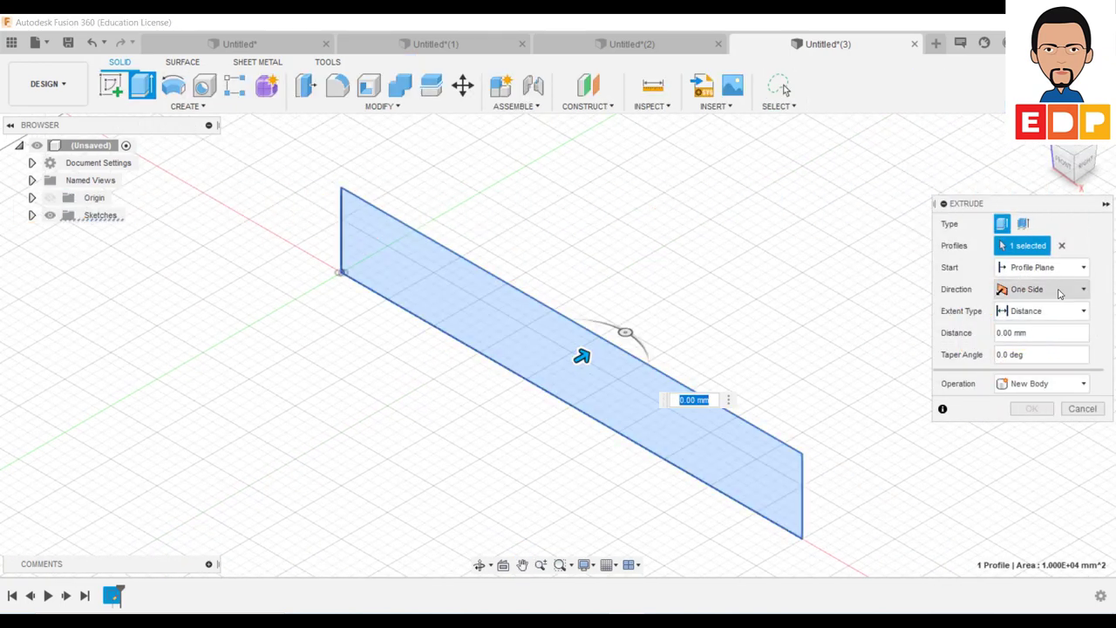
click(1046, 289)
click(1037, 340)
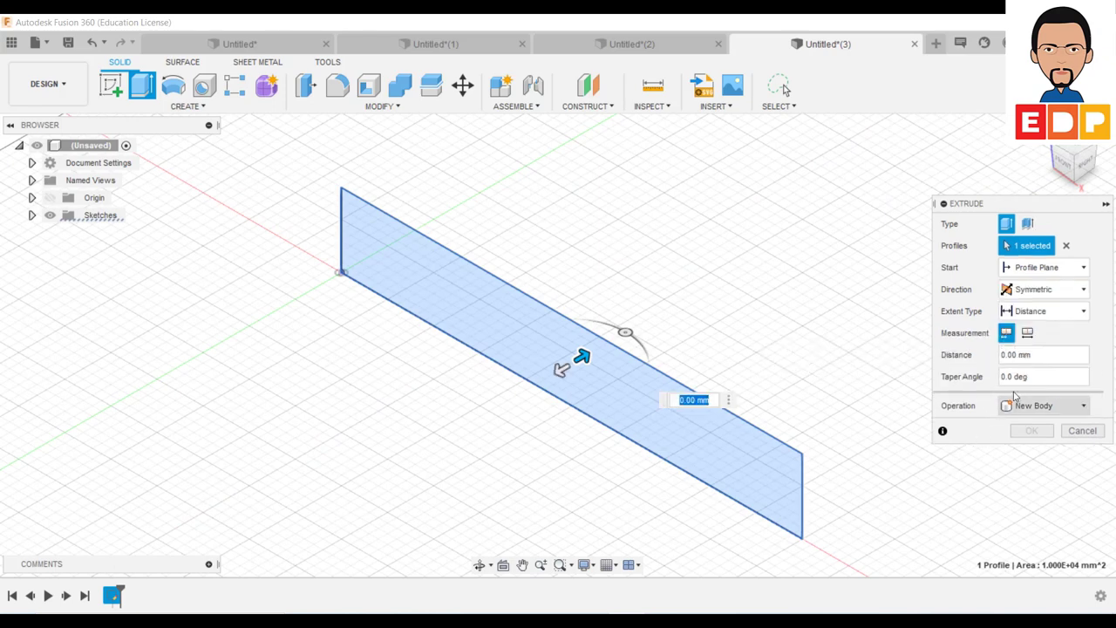
click(1038, 407)
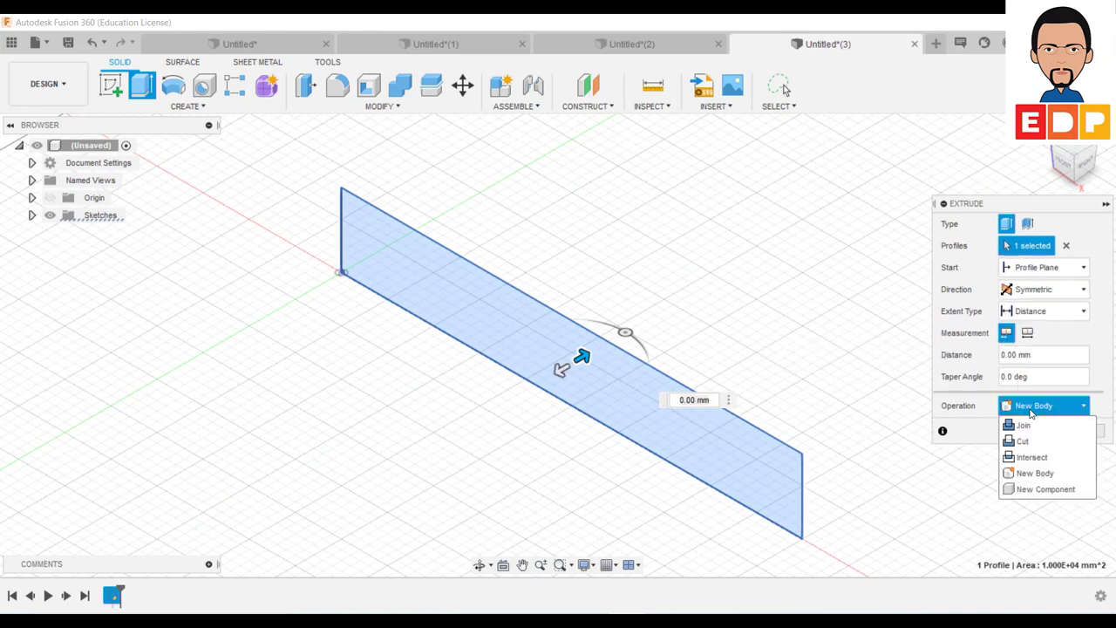
click(1033, 490)
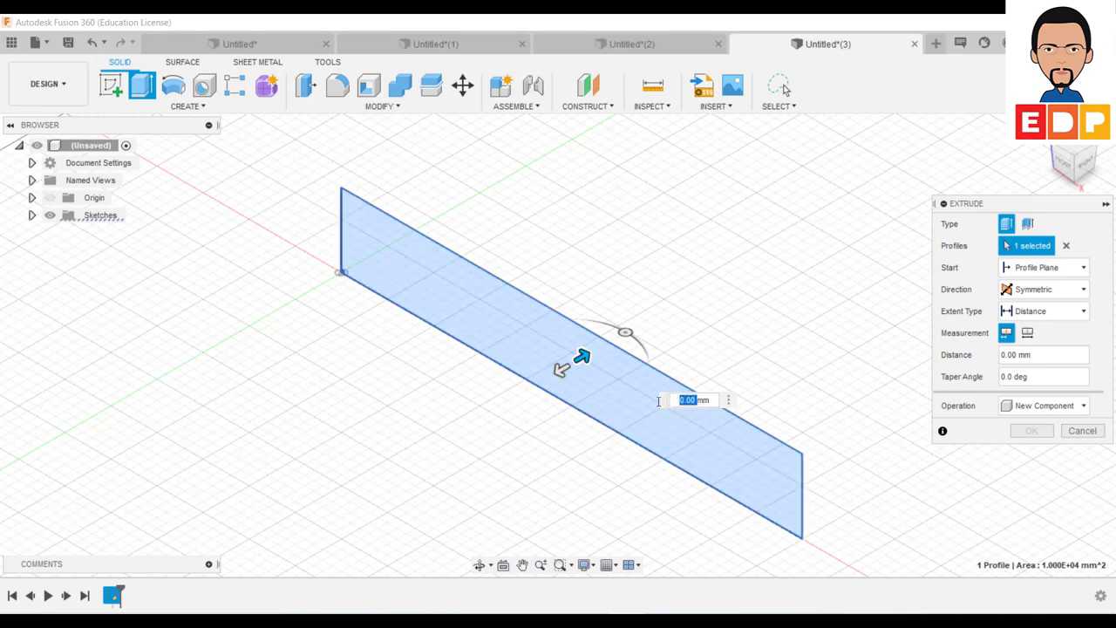
text(20)
key(Return)
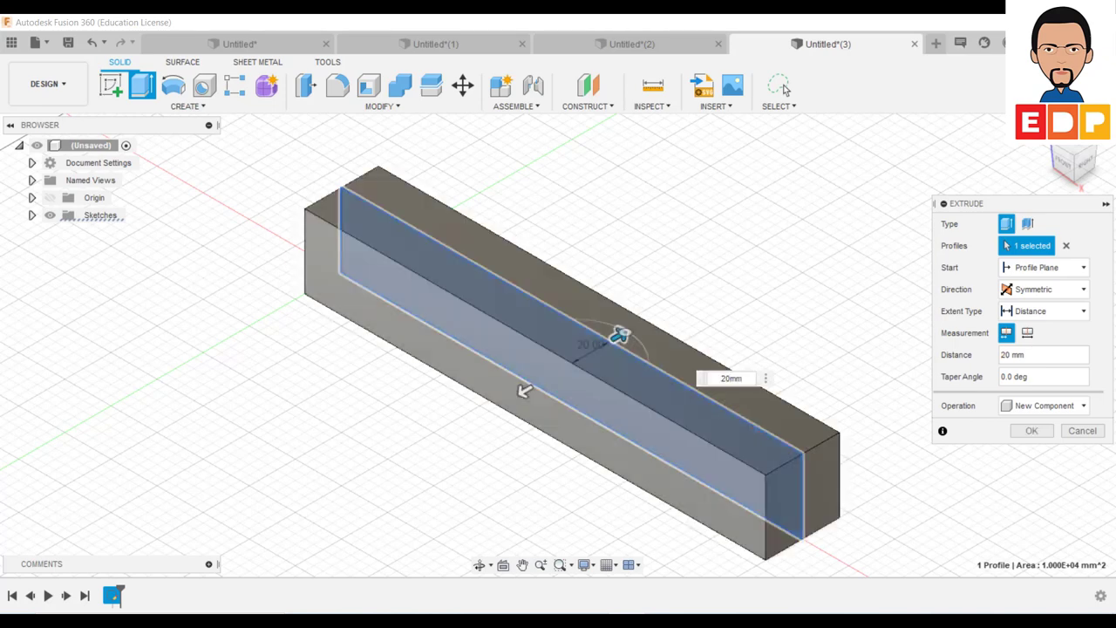
click(1030, 431)
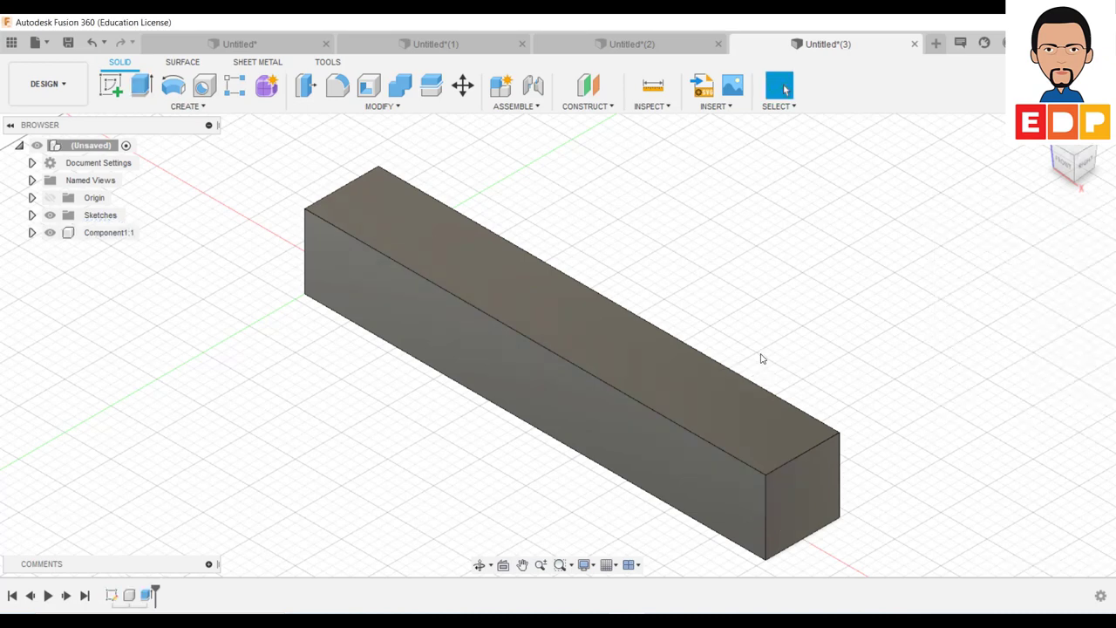
Start a sketch on the bar's end face and draw a rectangle above the bar.
middle_drag(927, 384, 788, 376)
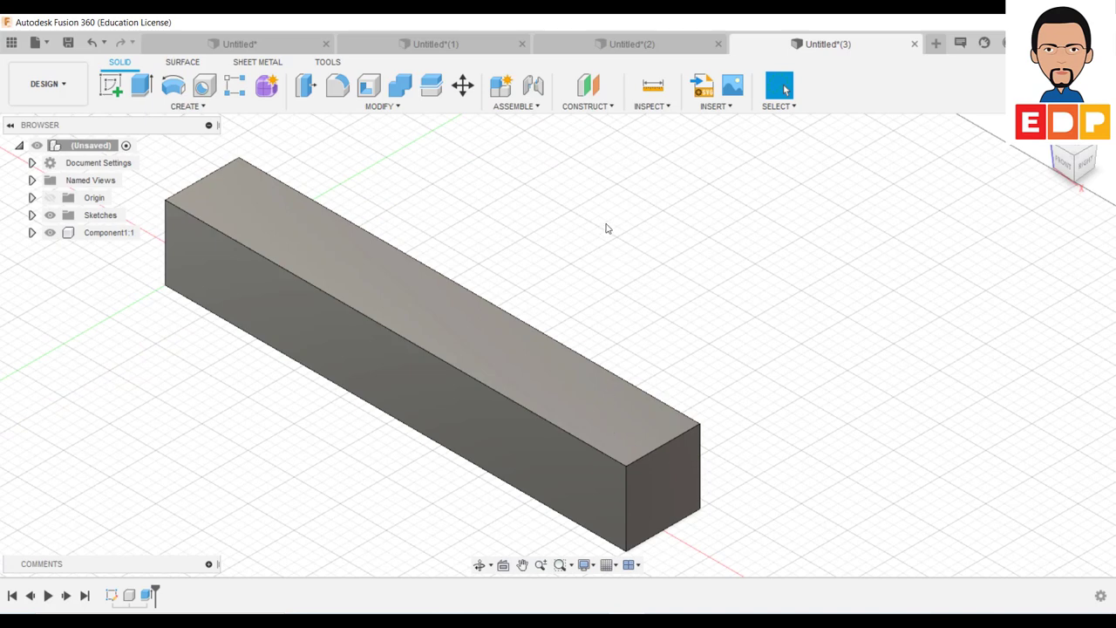
click(111, 84)
click(660, 493)
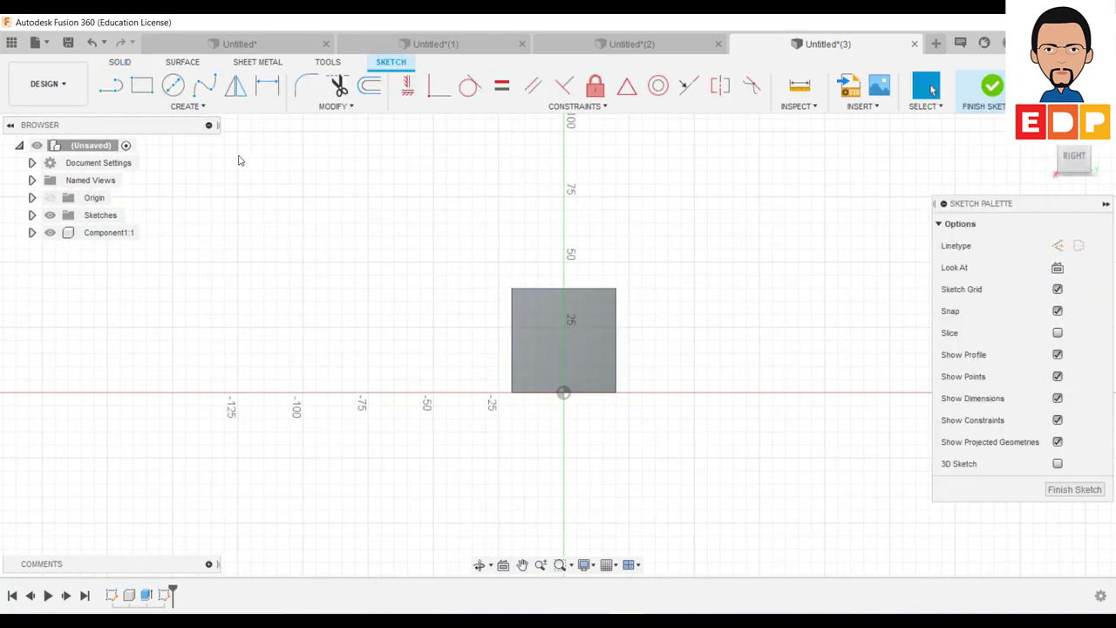
click(144, 89)
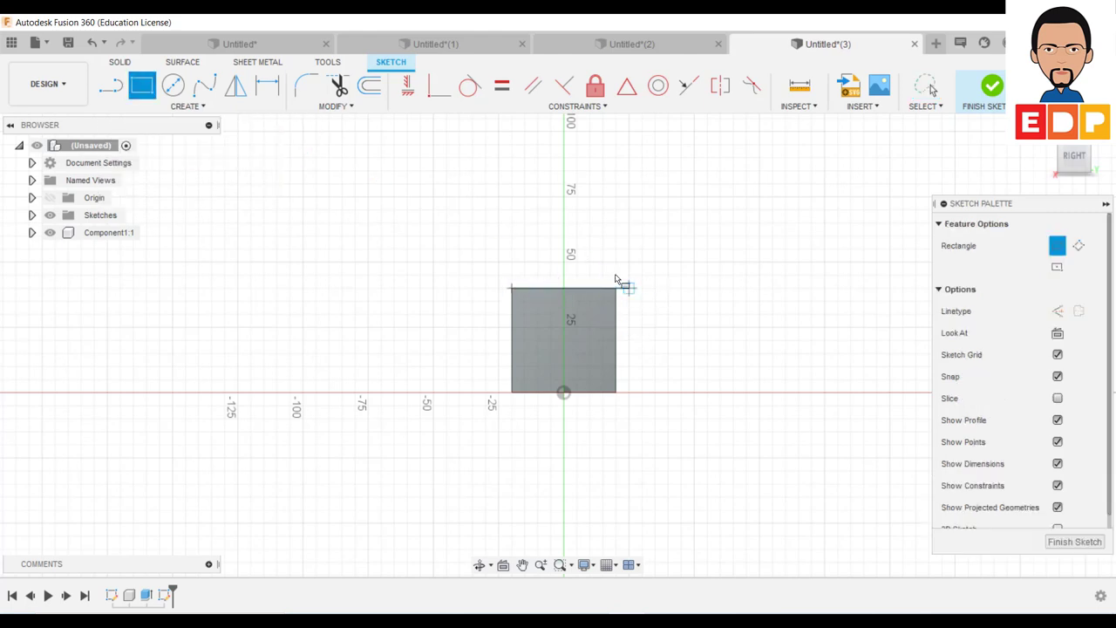
click(615, 212)
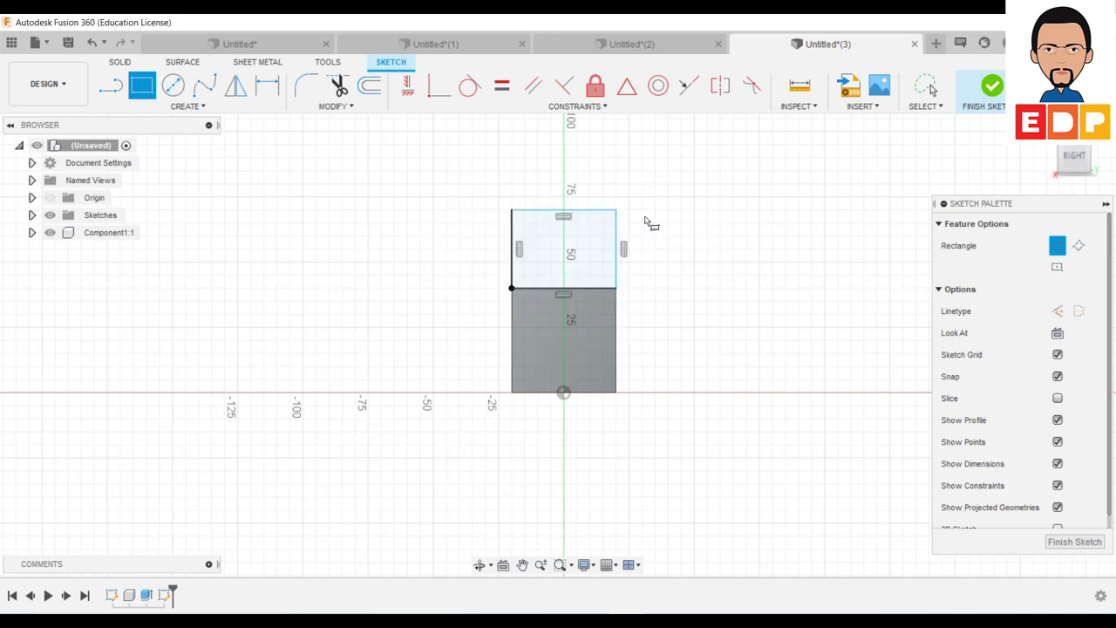
Dimension the rectangle 40 mm wide and 30 mm tall, then finish the sketch.
click(267, 85)
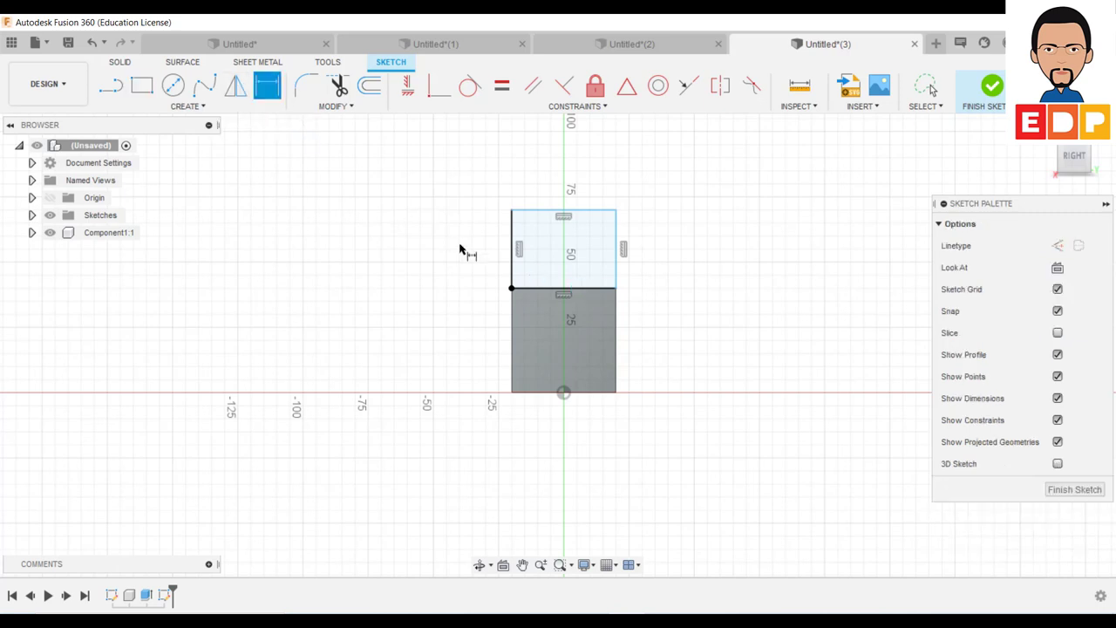
click(551, 289)
click(572, 472)
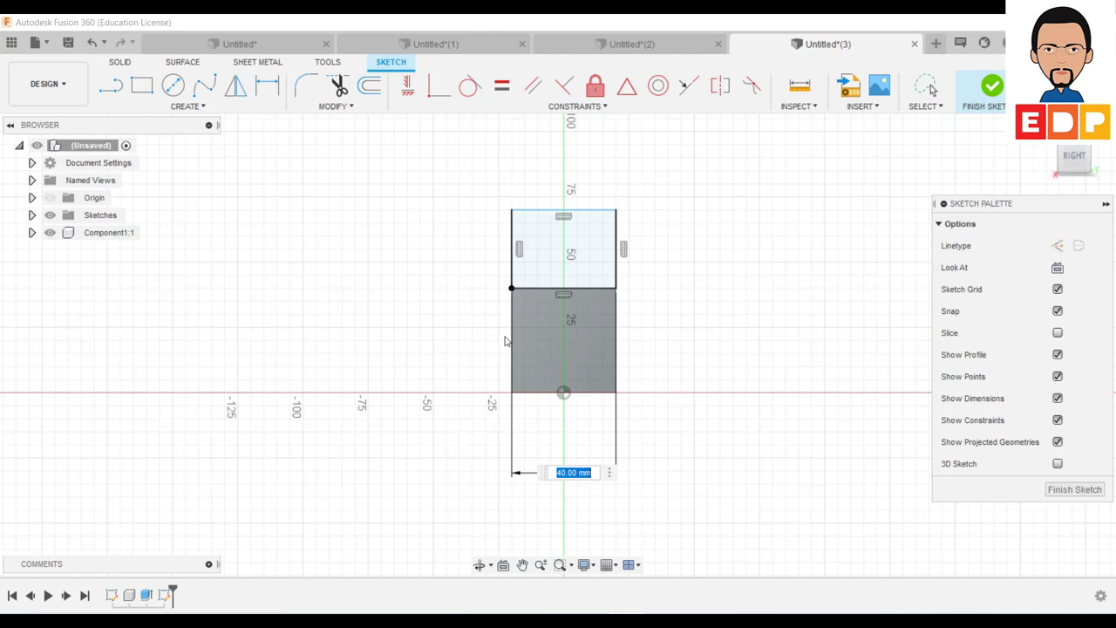
key(Return)
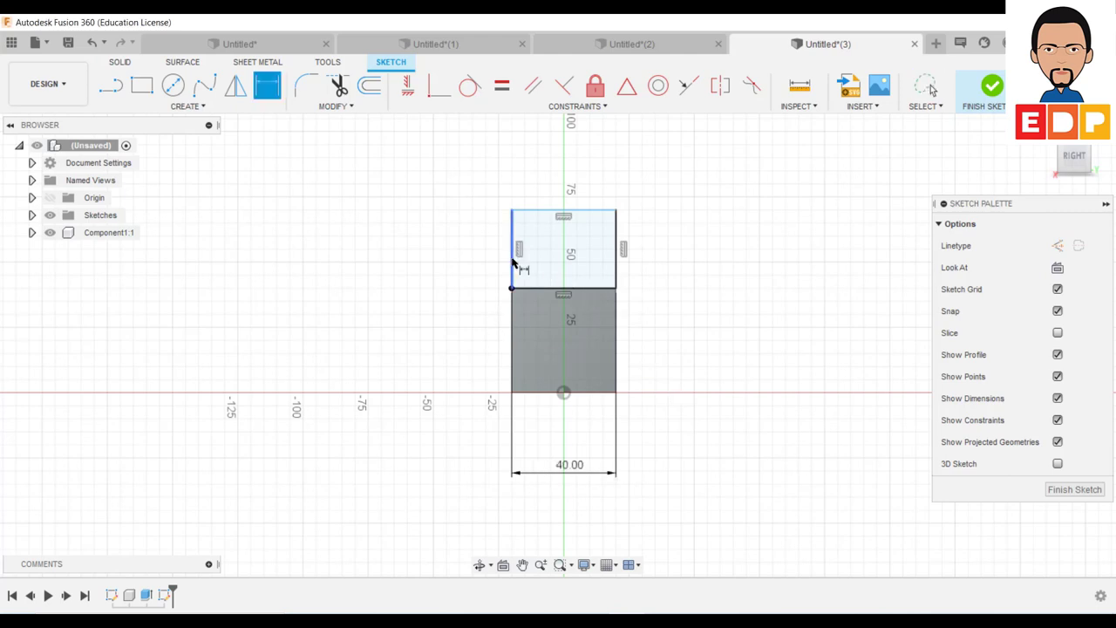
click(513, 263)
click(428, 249)
key(Return)
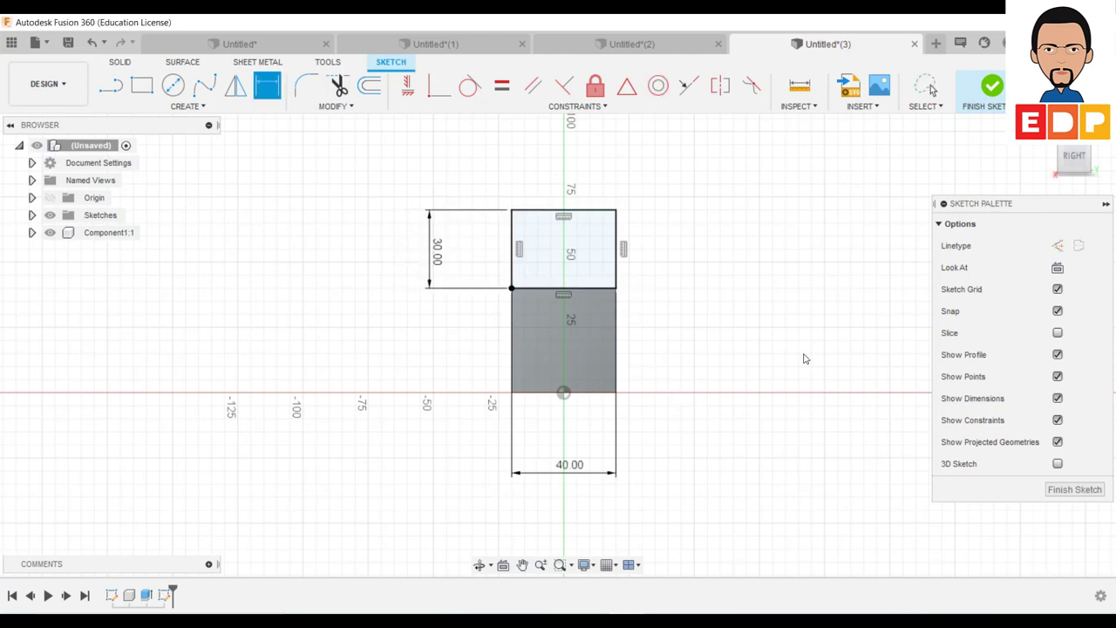
click(1078, 490)
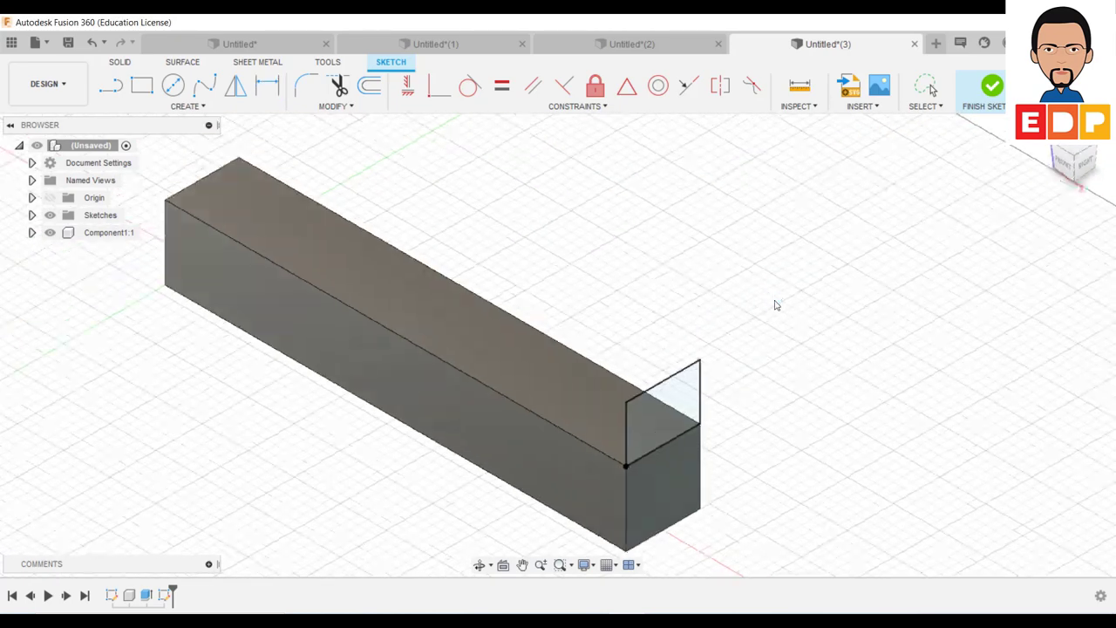
Extrude the end-face rectangle 30 mm one-sided along the bar as a new component.
click(141, 85)
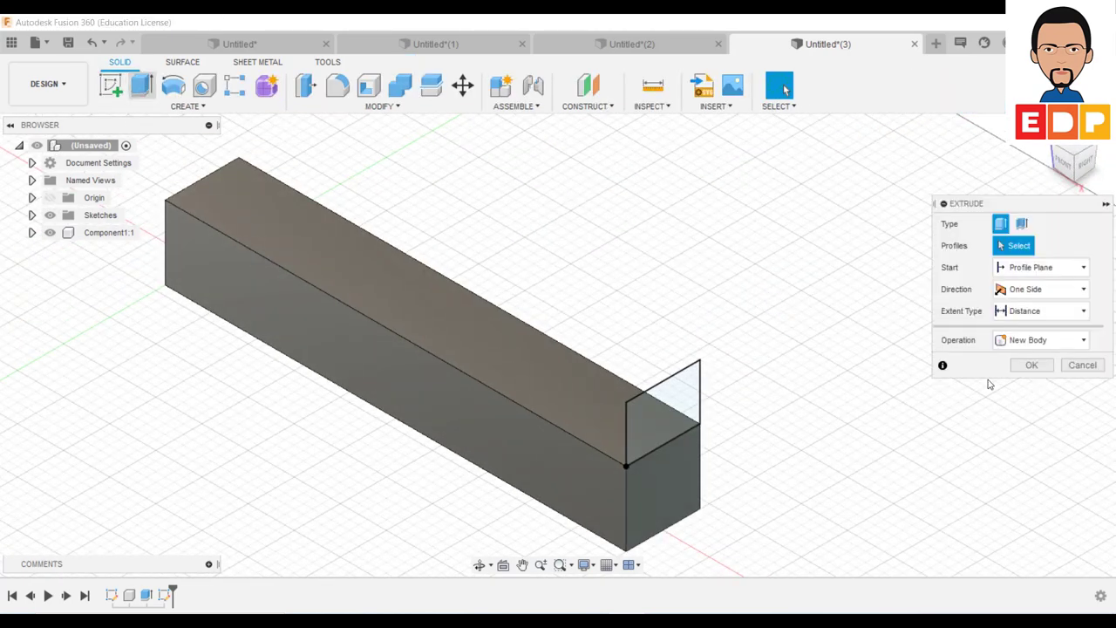
click(1053, 295)
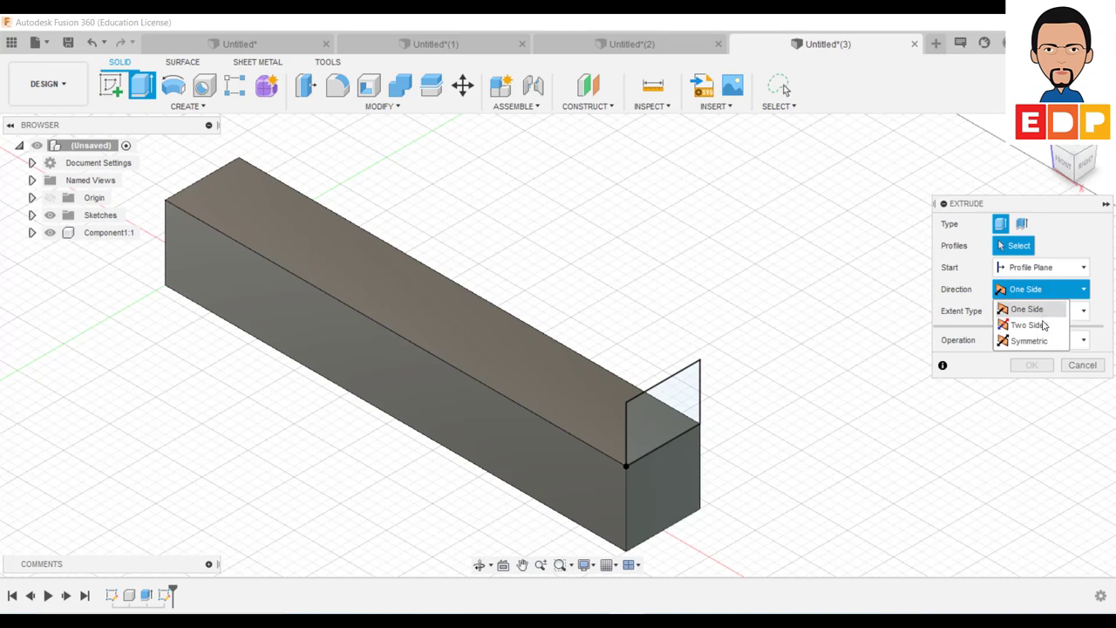
click(1029, 310)
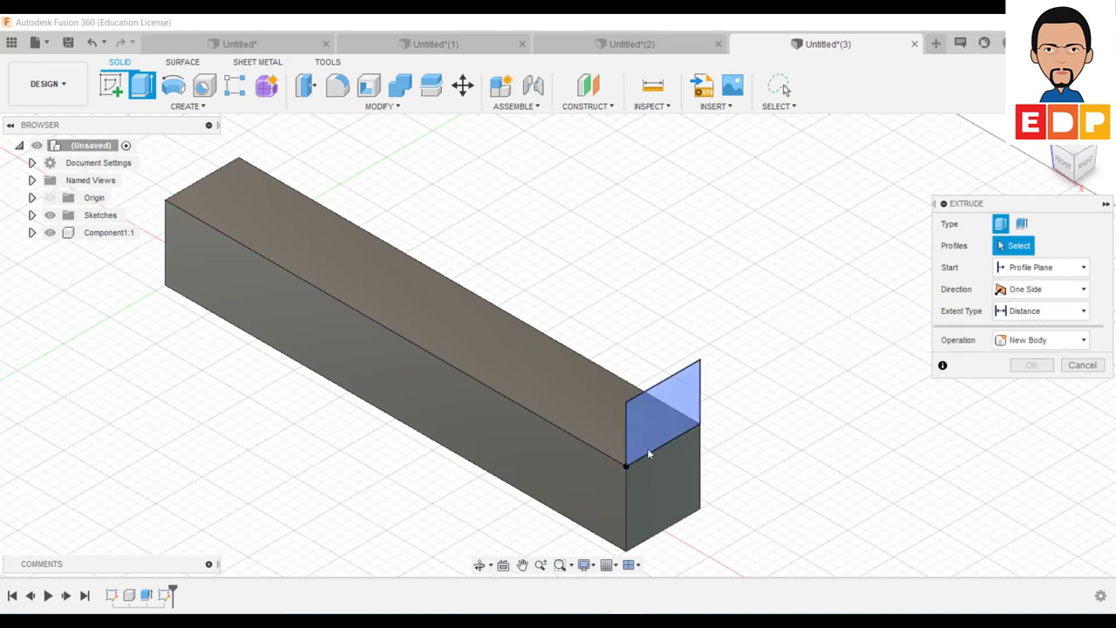
click(652, 425)
drag(669, 421, 609, 398)
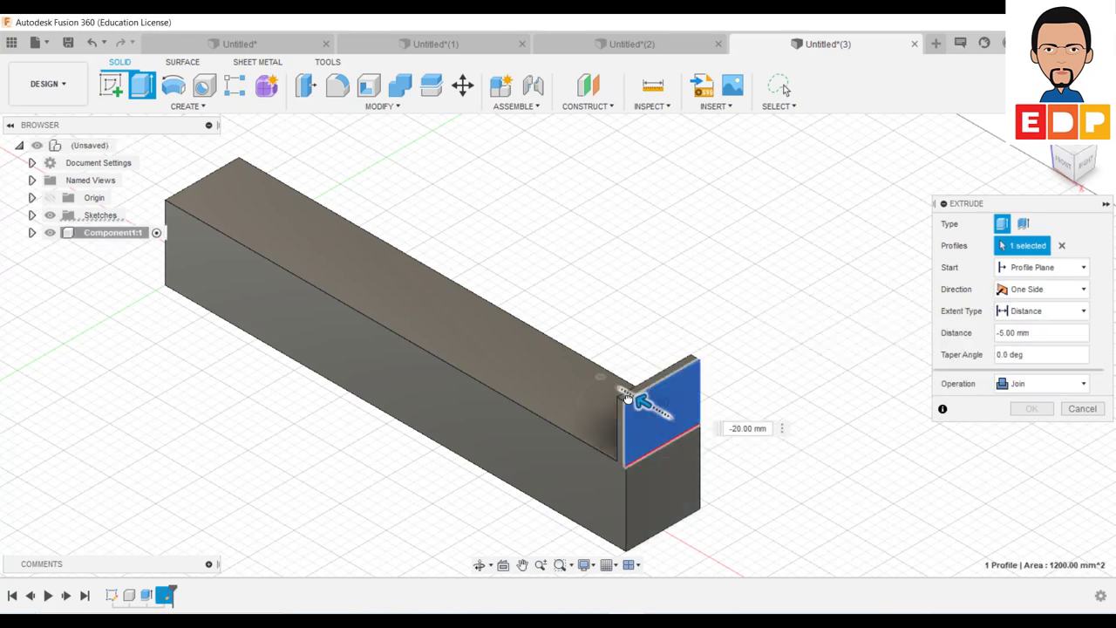
click(1037, 389)
click(1017, 469)
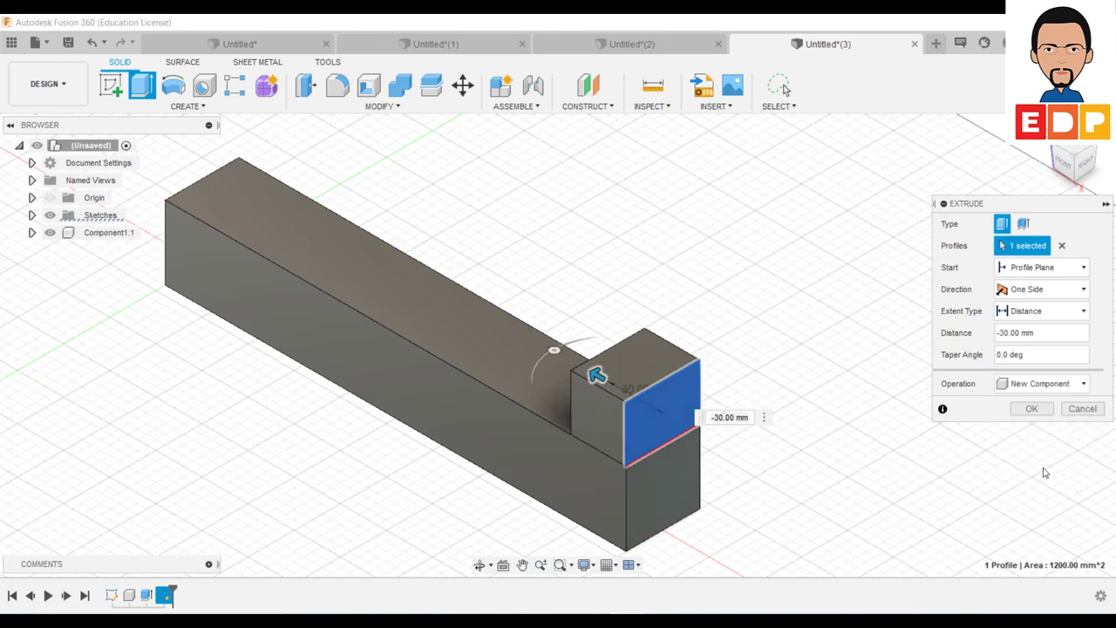
click(1038, 414)
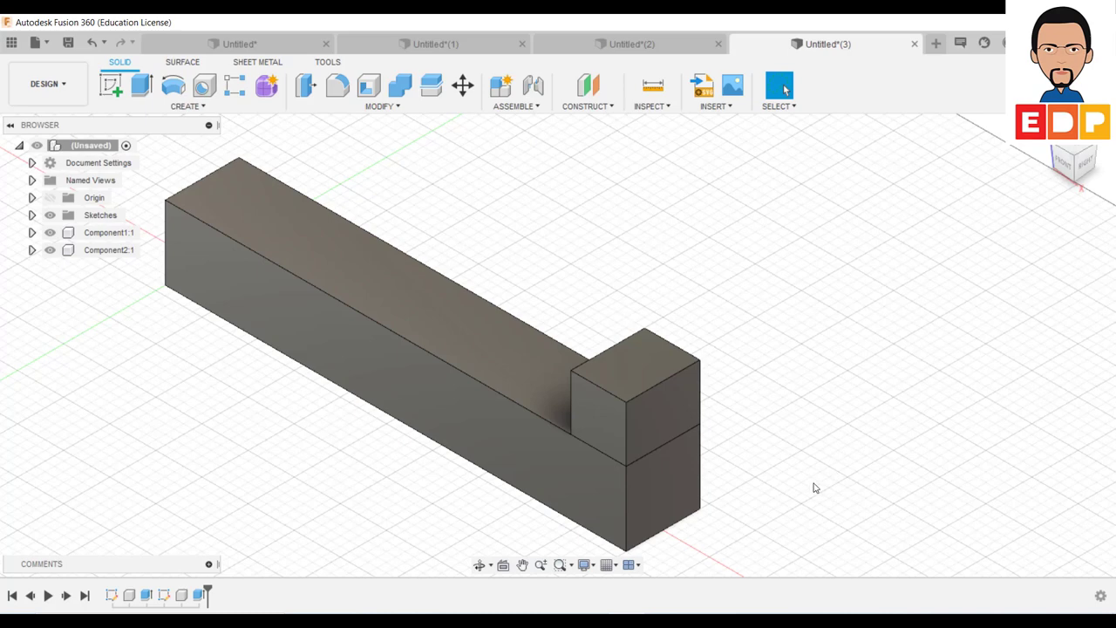
Sketch a circle on the block's front face and dimension it Ø8 mm.
click(598, 429)
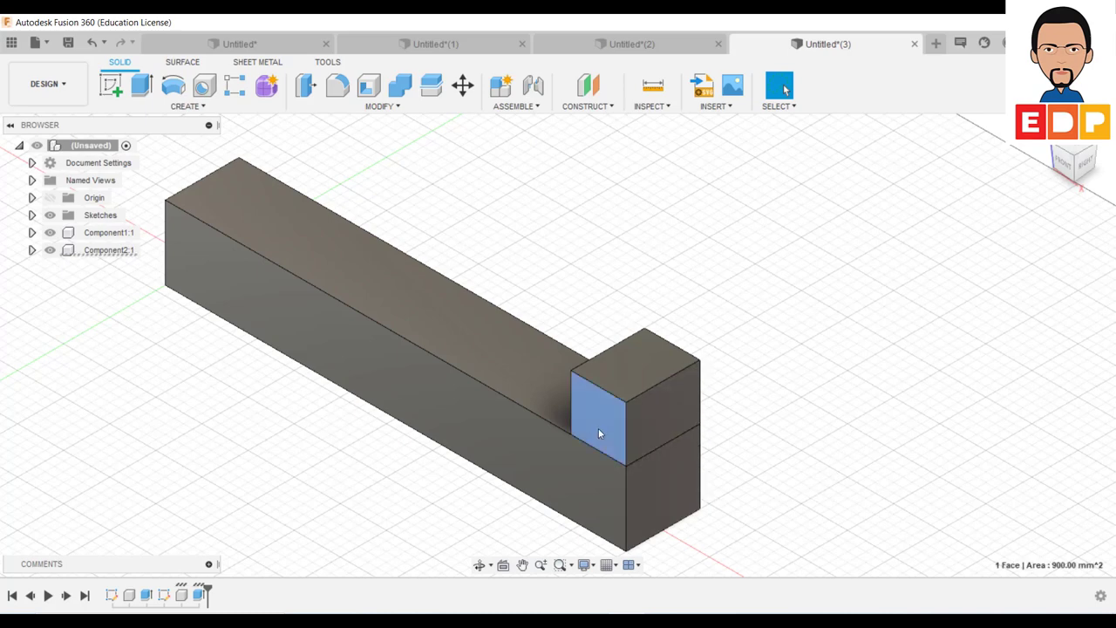
click(111, 84)
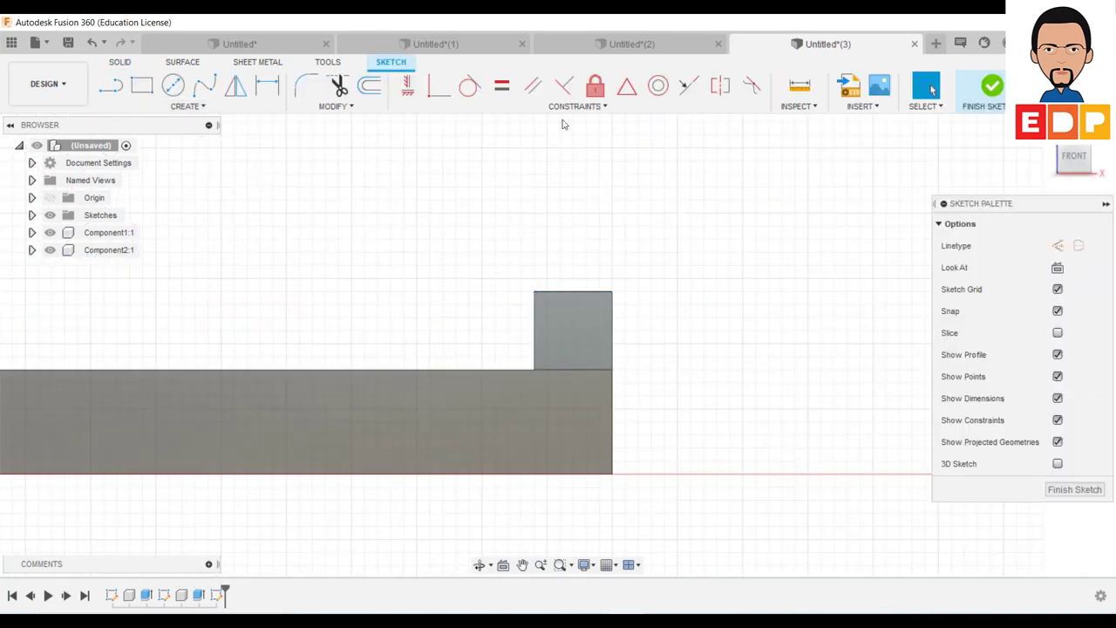
click(173, 85)
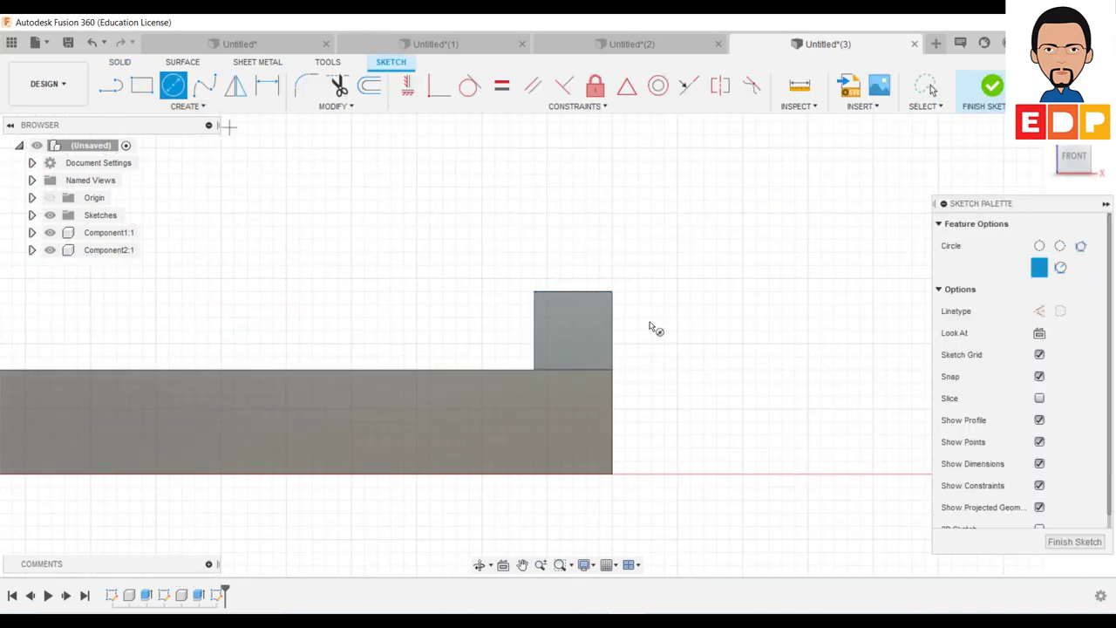
click(573, 331)
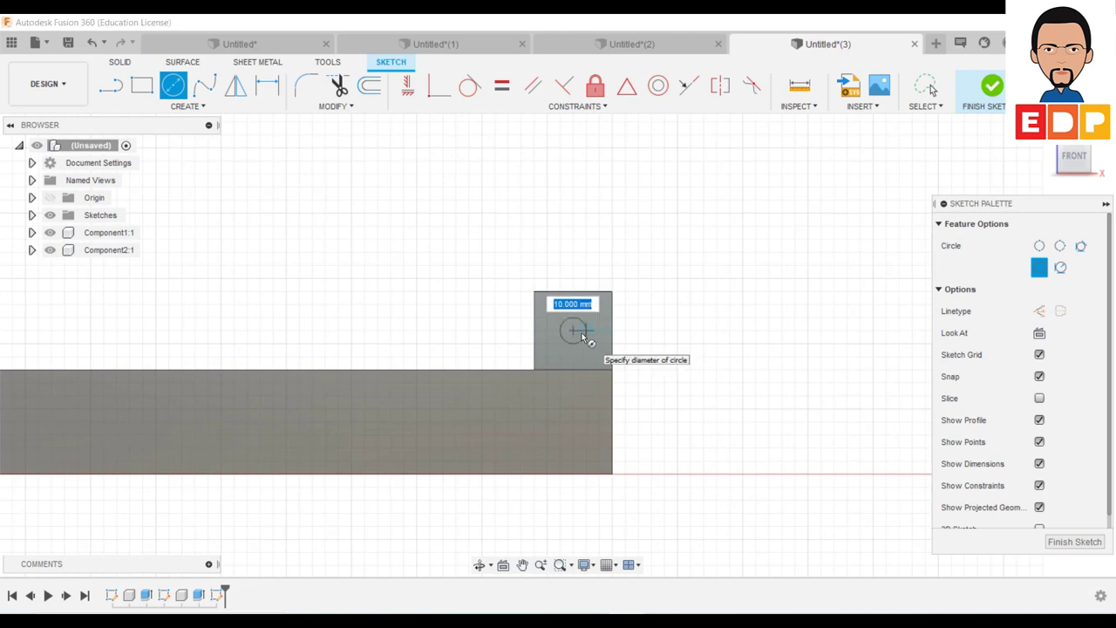
click(582, 336)
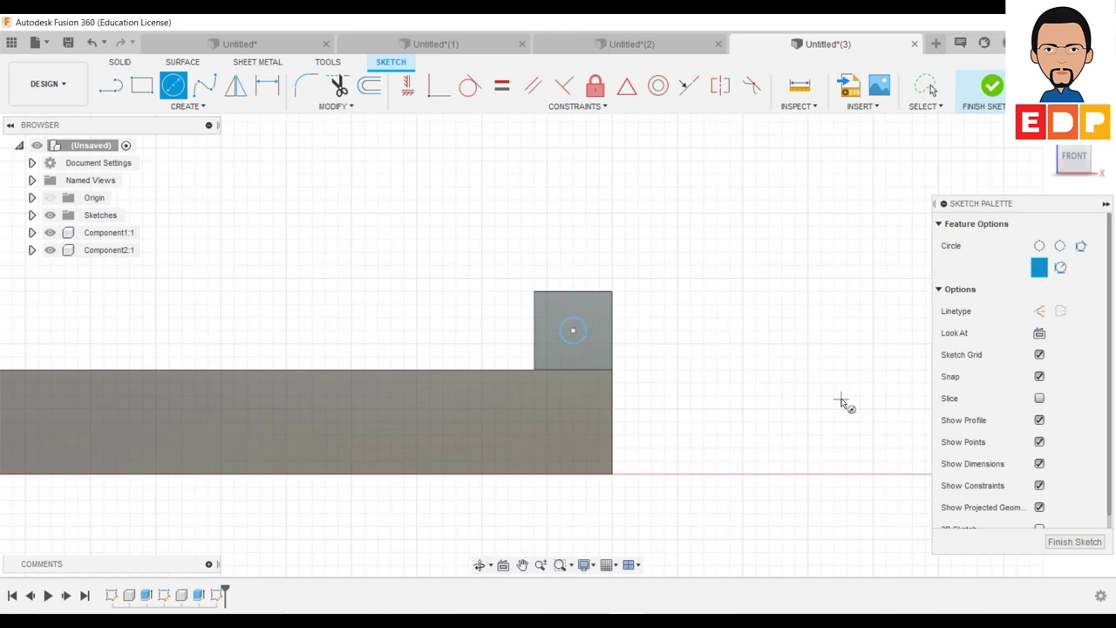
click(265, 96)
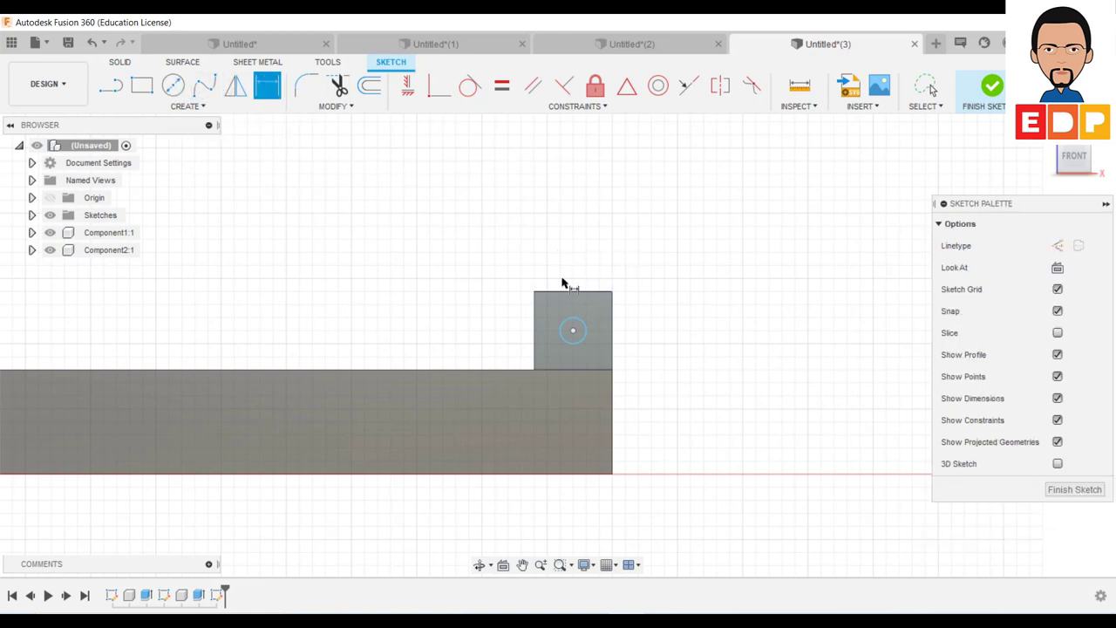
click(580, 326)
click(621, 266)
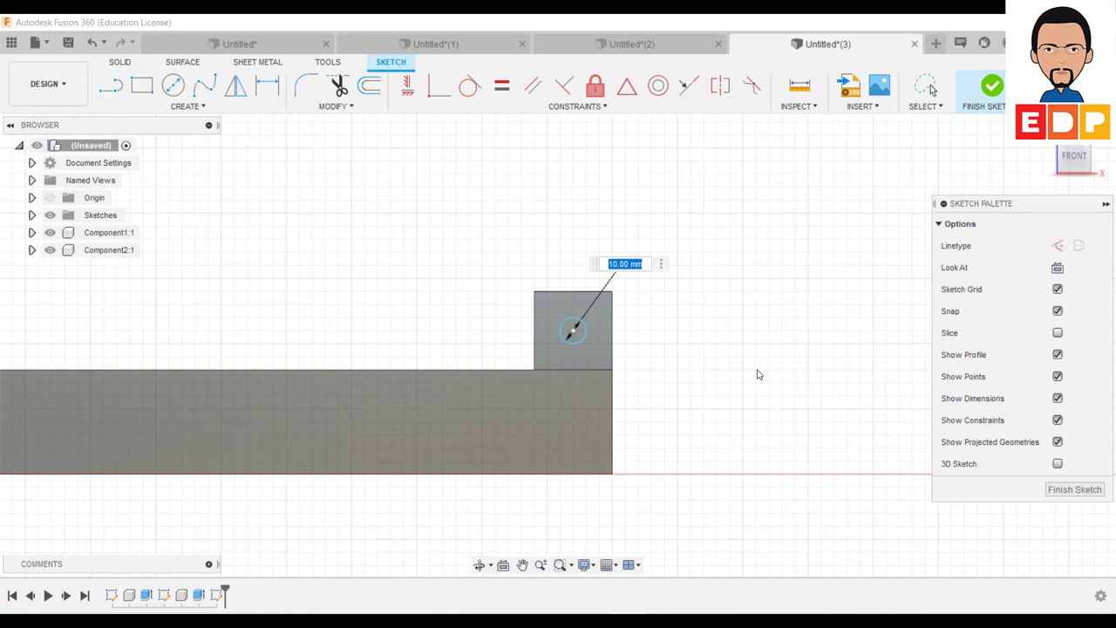
key(Return)
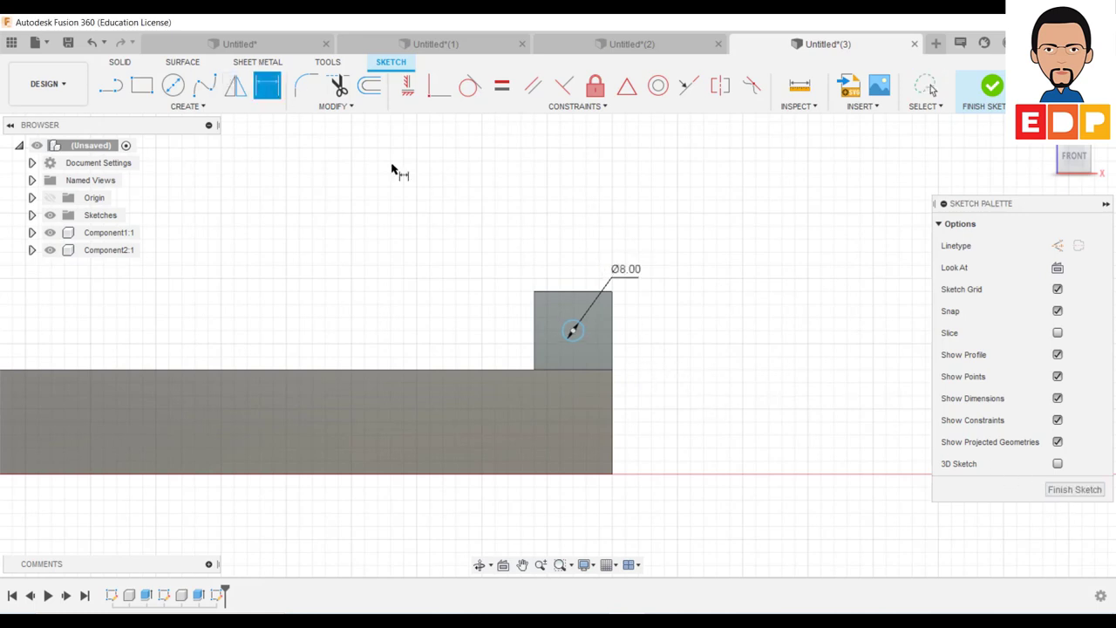
Position the circle 15 mm from the block's top-right corner both ways, then finish the sketch.
click(576, 328)
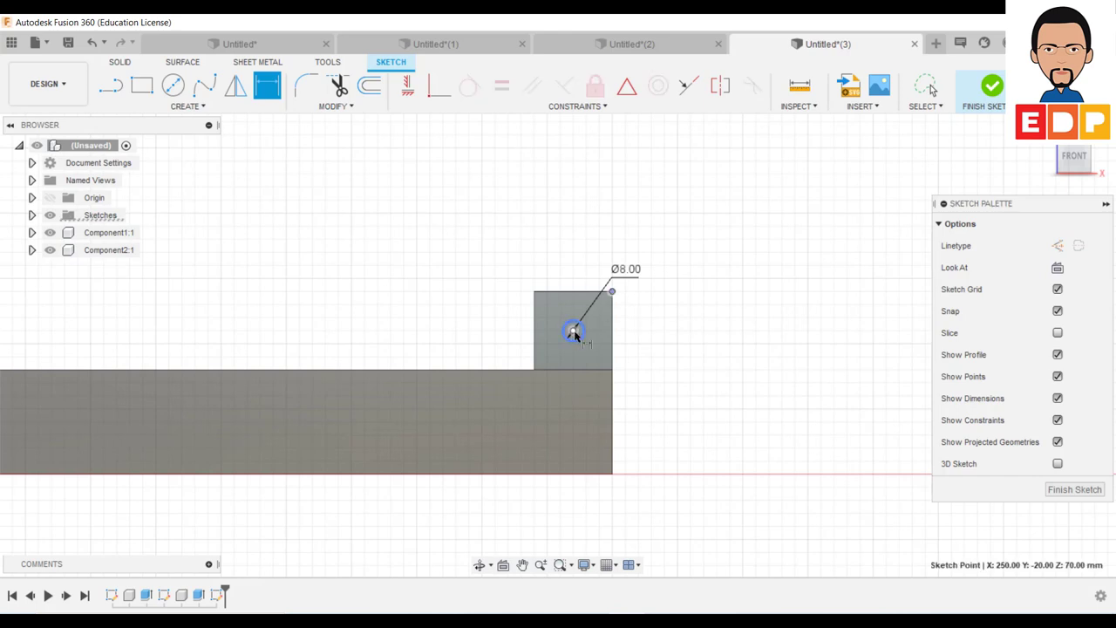
click(611, 291)
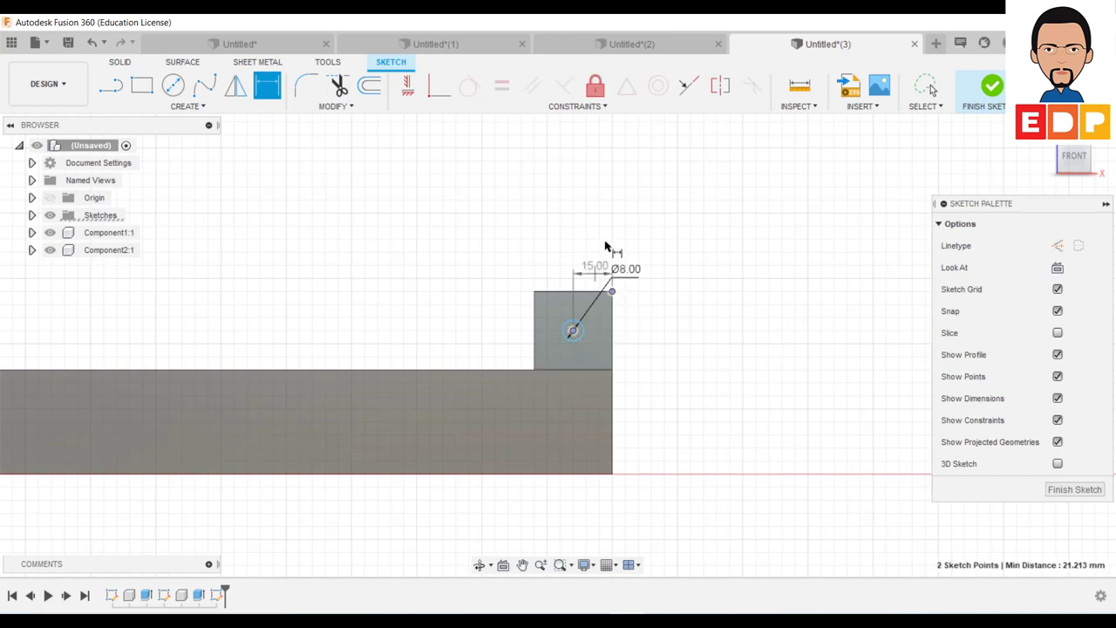
click(599, 213)
key(Return)
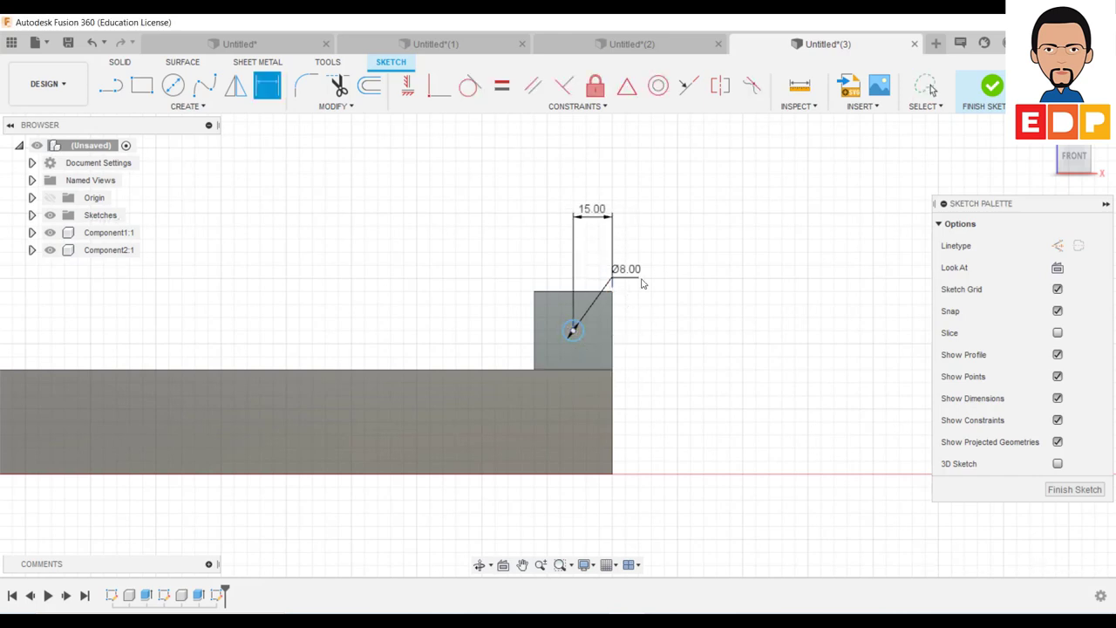
click(572, 330)
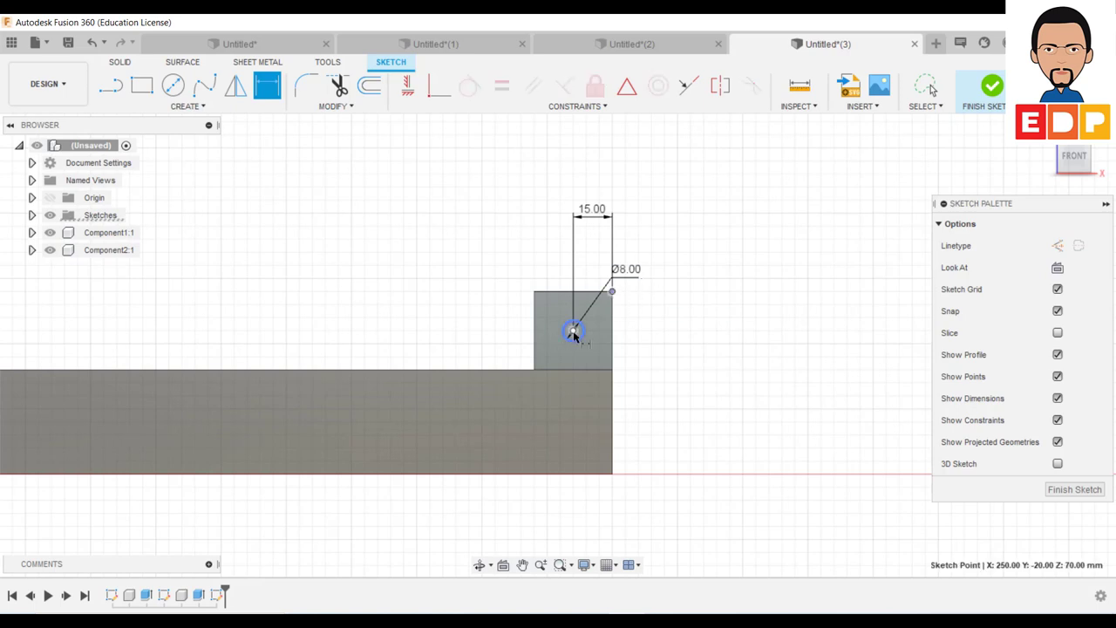
click(611, 291)
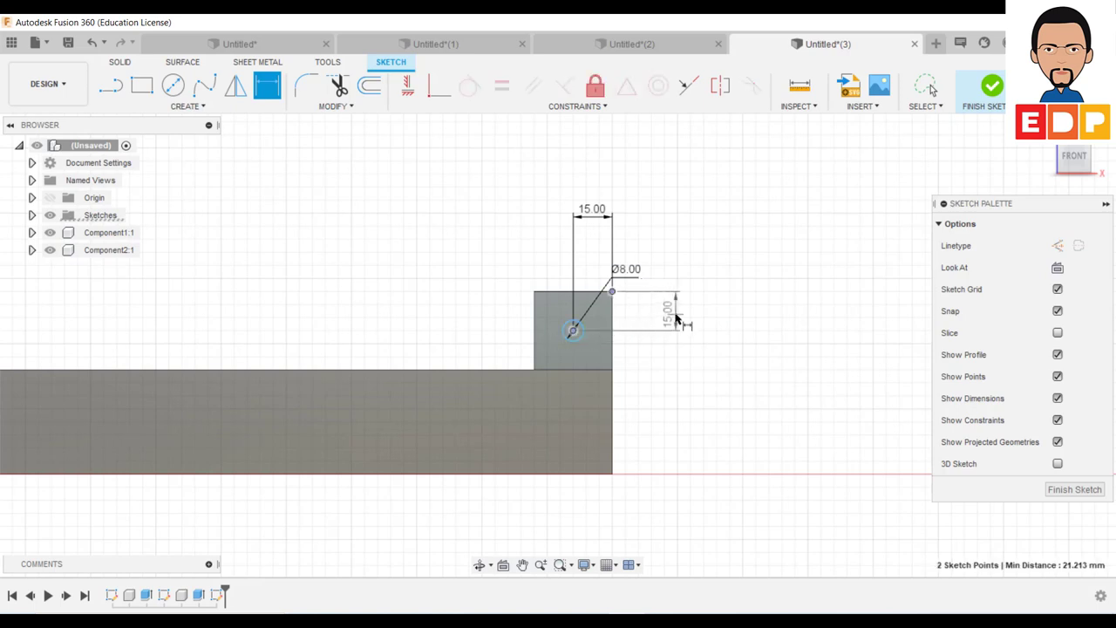
click(677, 317)
key(Return)
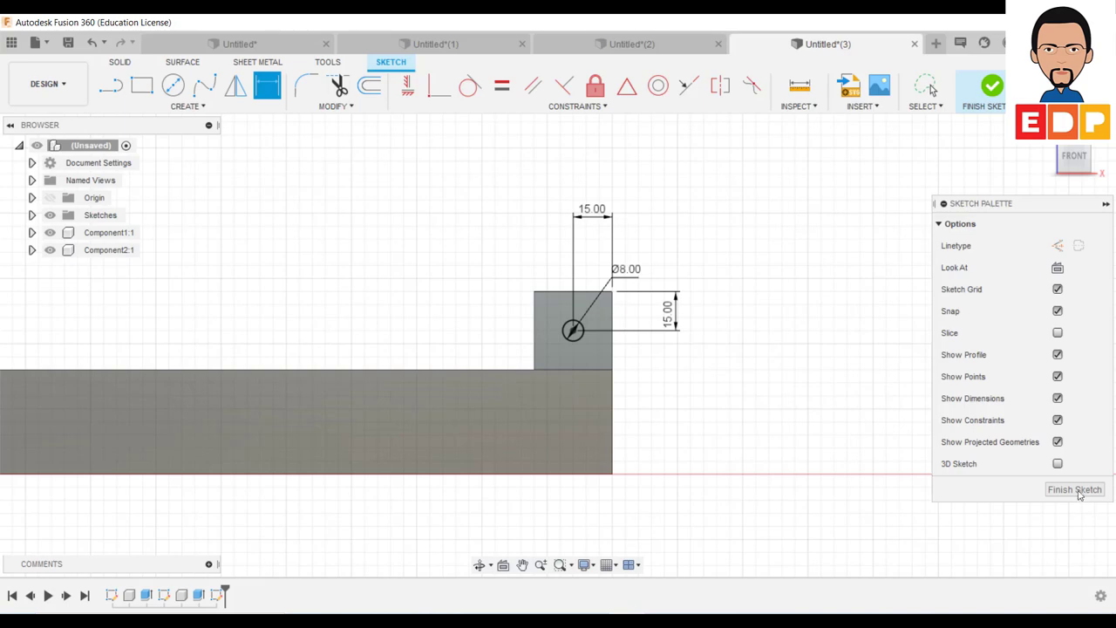
click(1078, 490)
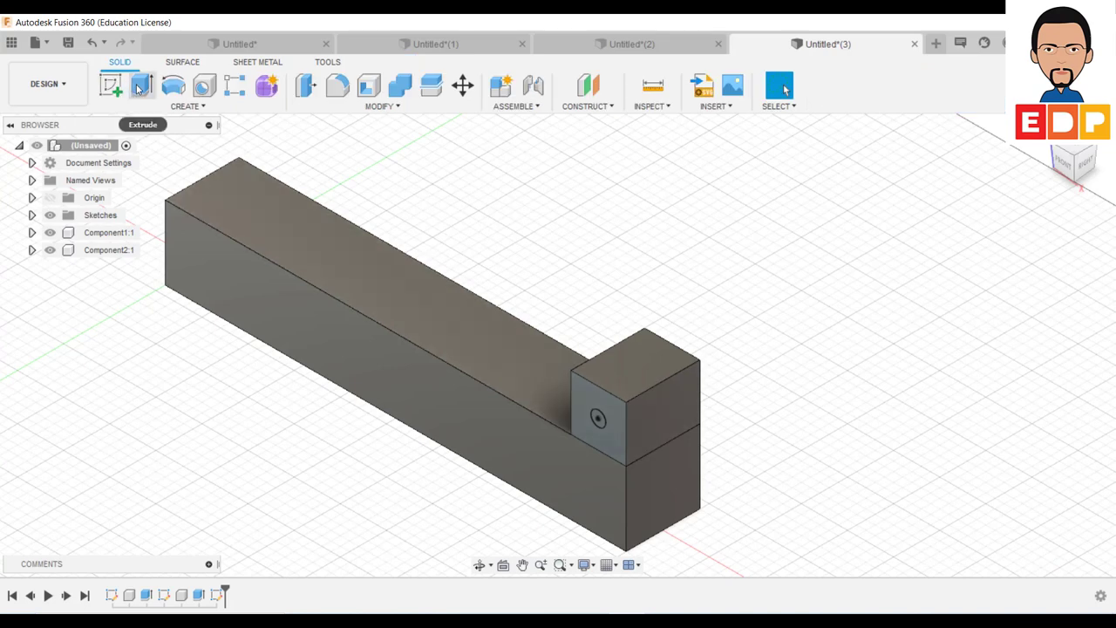
Extrude the Ø8 mm circle 10 mm as a Join to form the block's pin.
click(143, 87)
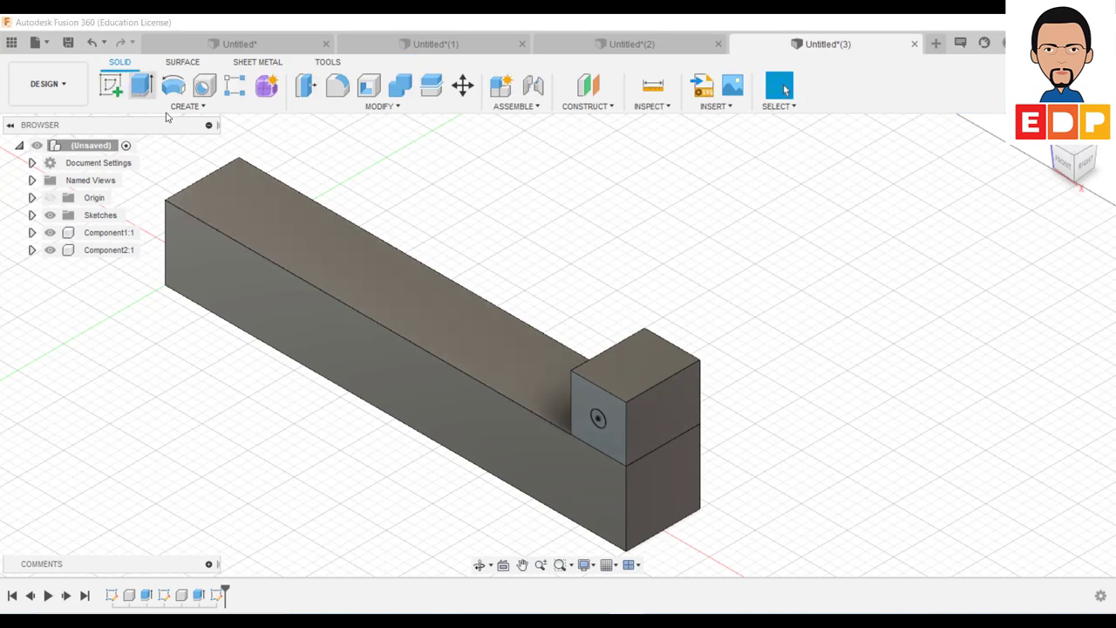
click(599, 423)
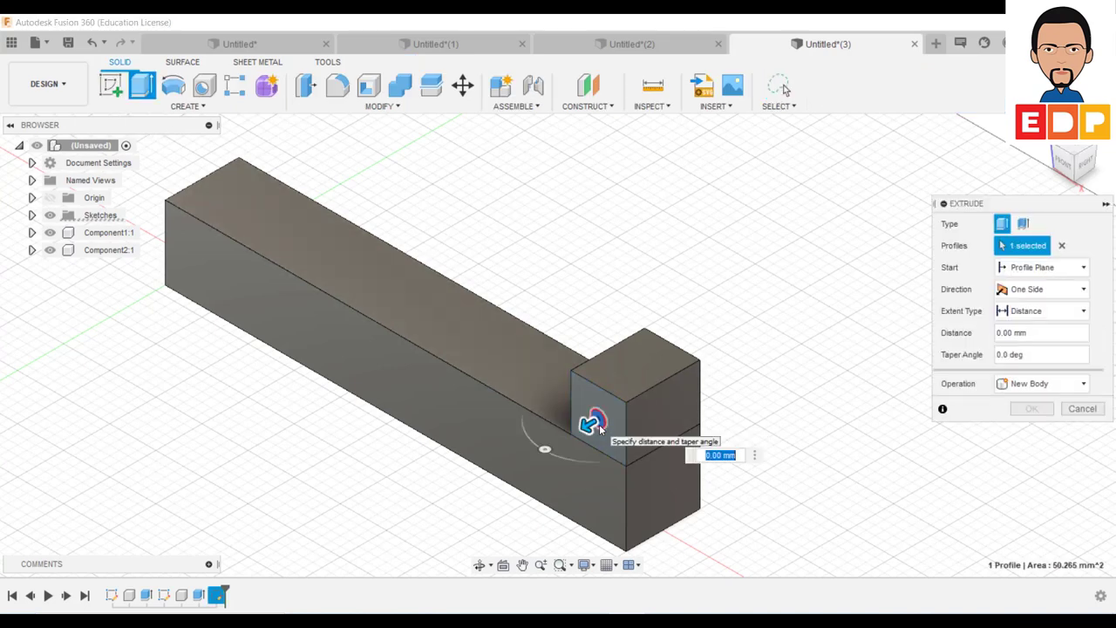
click(1042, 384)
click(1020, 406)
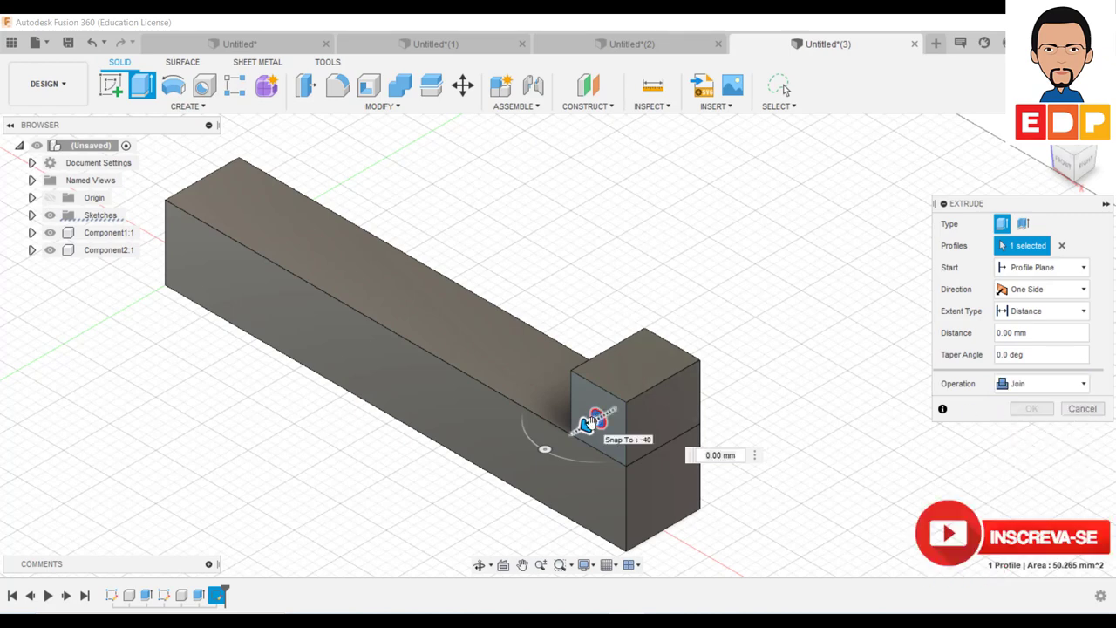
click(715, 454)
text(10)
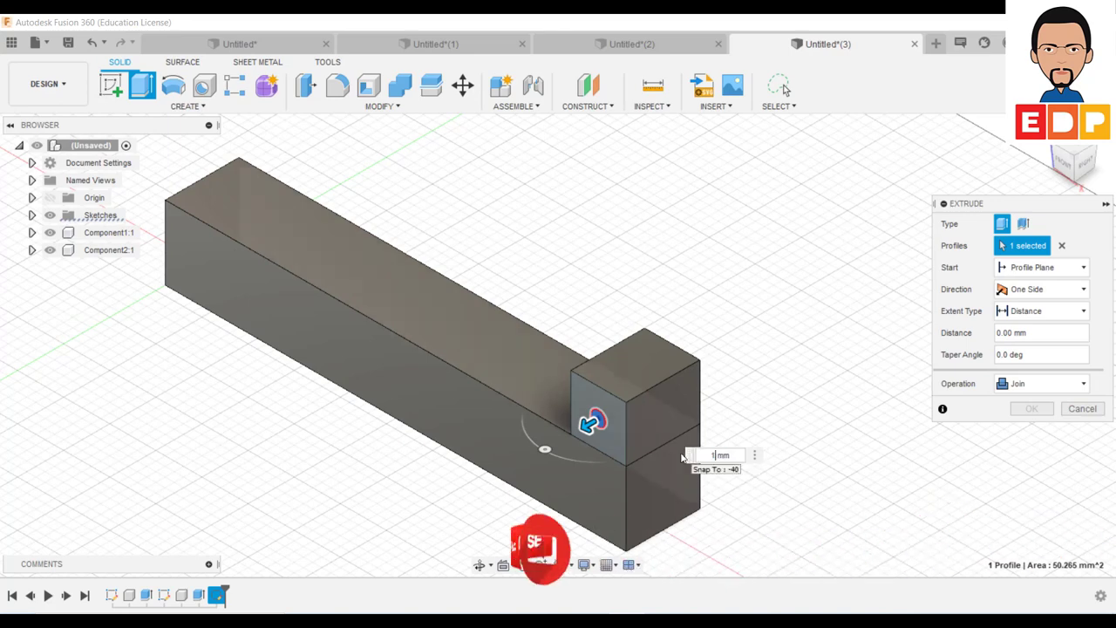
key(Return)
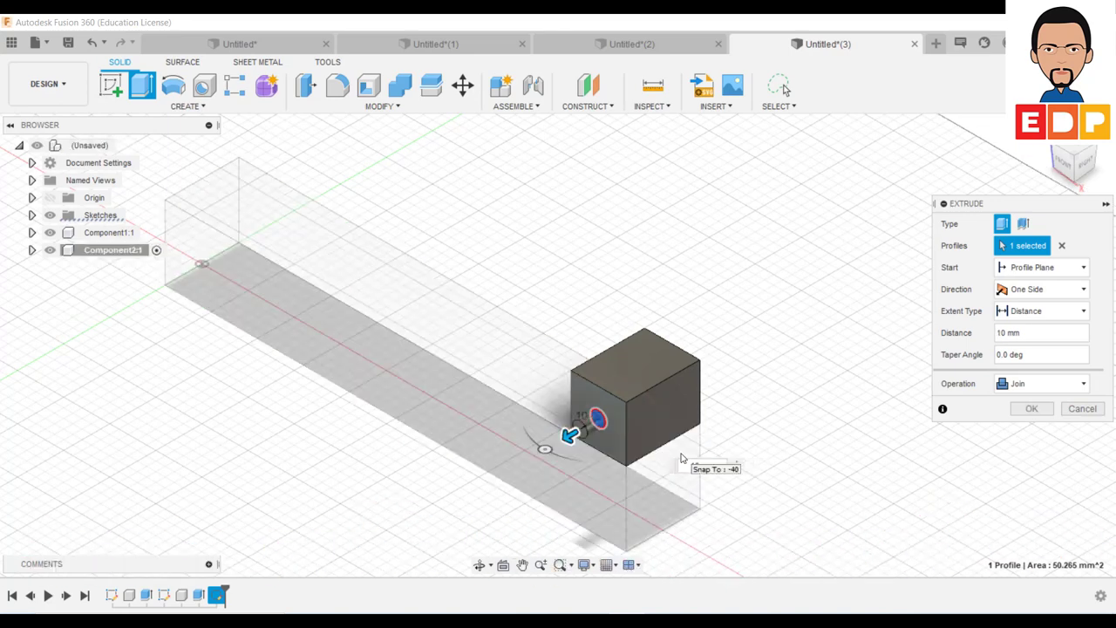
key(Return)
key(F6)
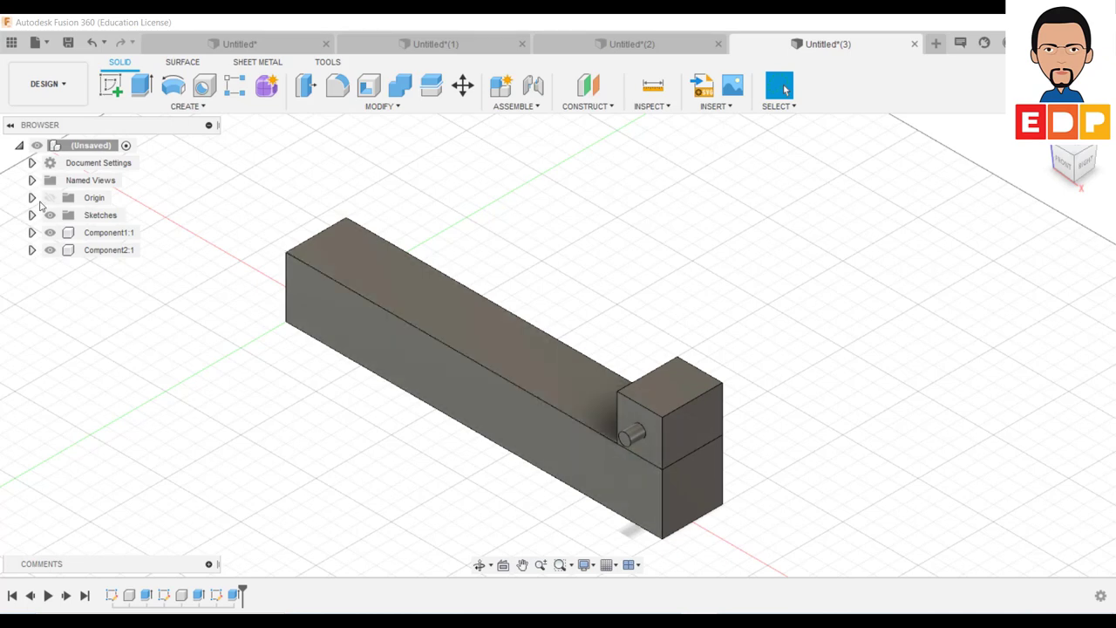
Fix the bar component in place.
click(89, 234)
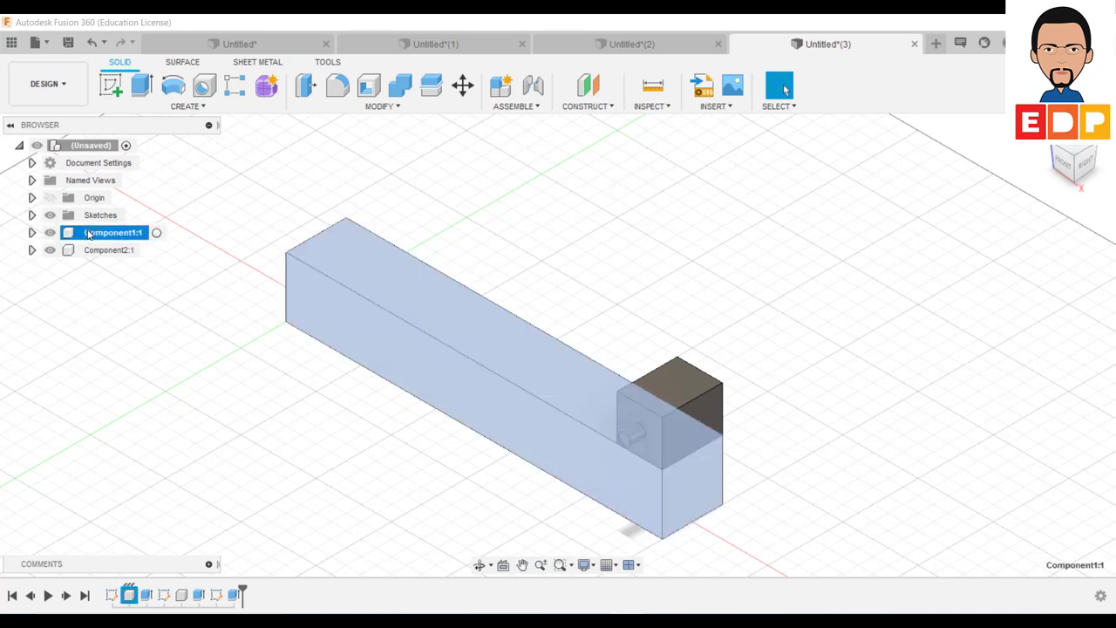
right_click(88, 234)
click(111, 41)
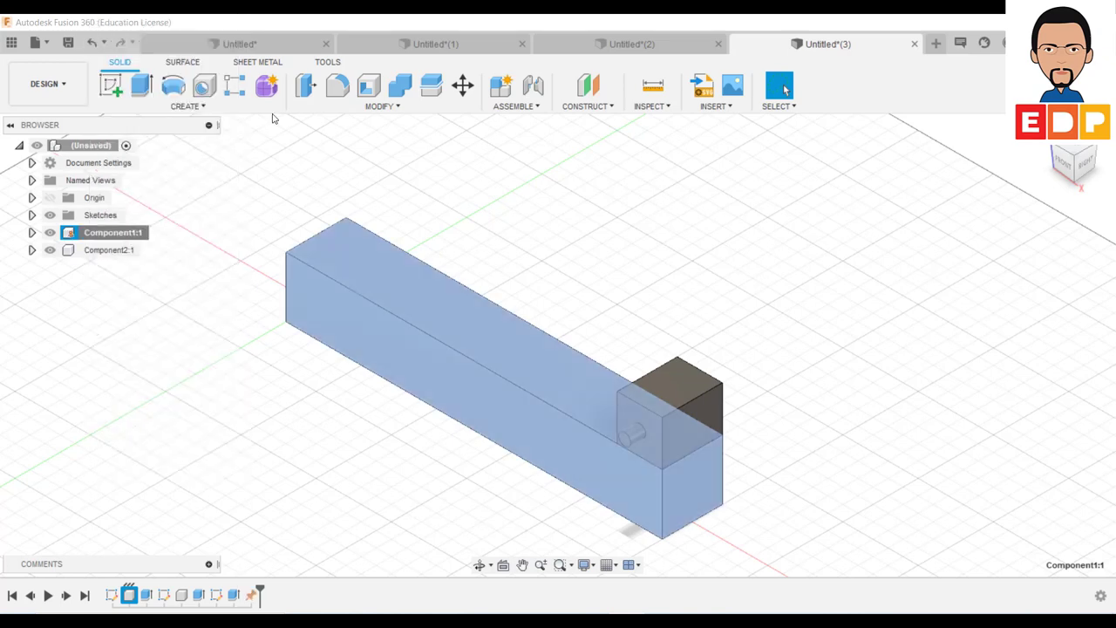
click(905, 355)
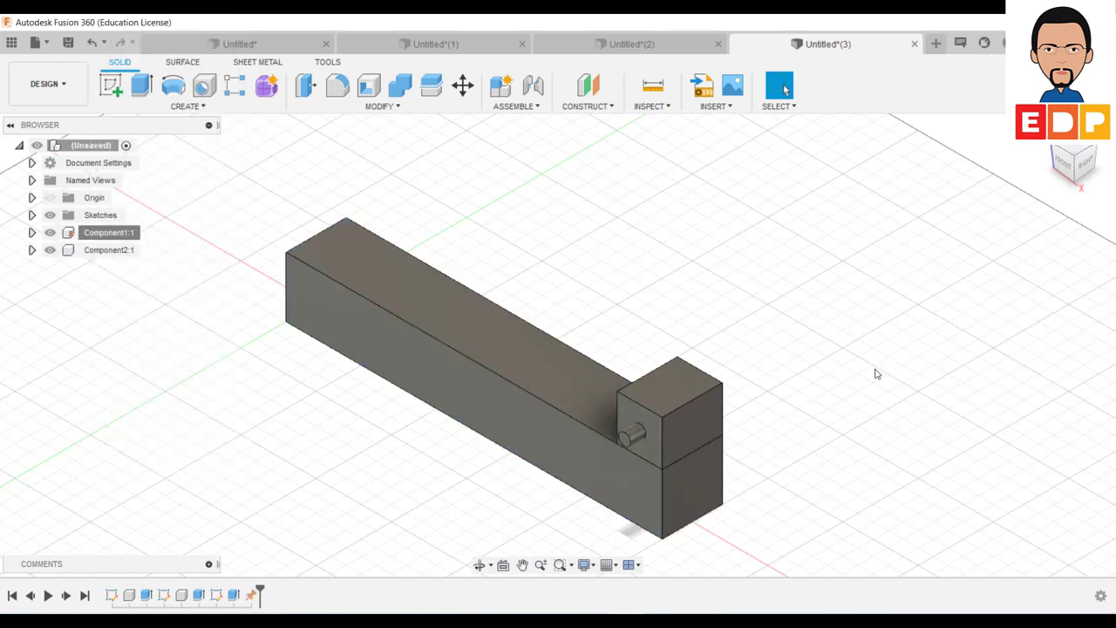
scroll(648, 464, up, 5)
Create a joint from the block's bottom edge to the bar's long-edge midpoint.
click(514, 106)
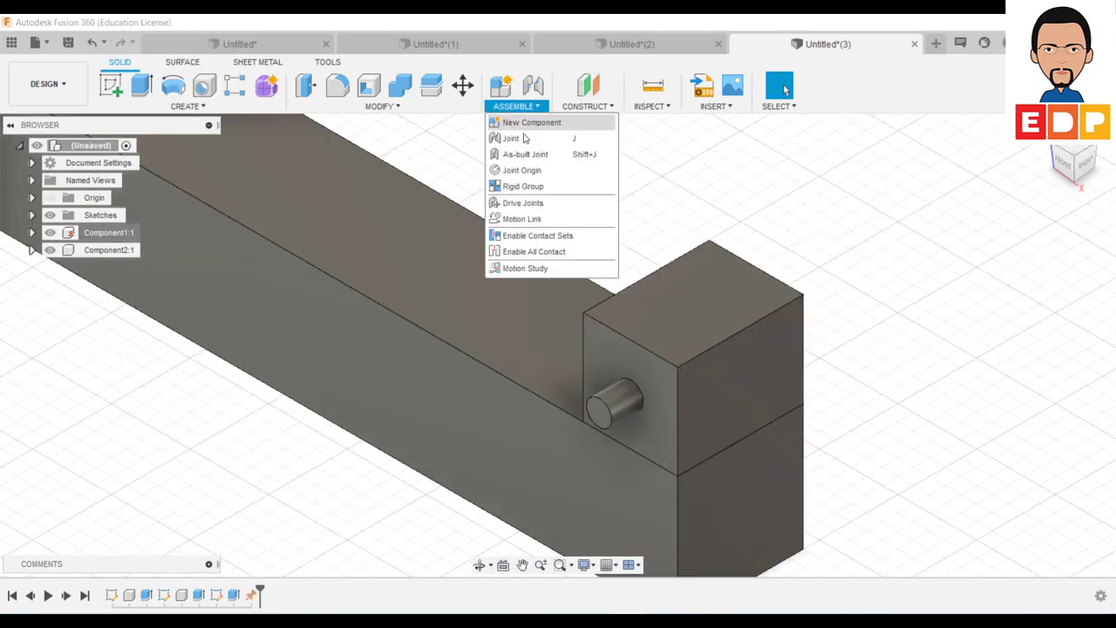
click(521, 143)
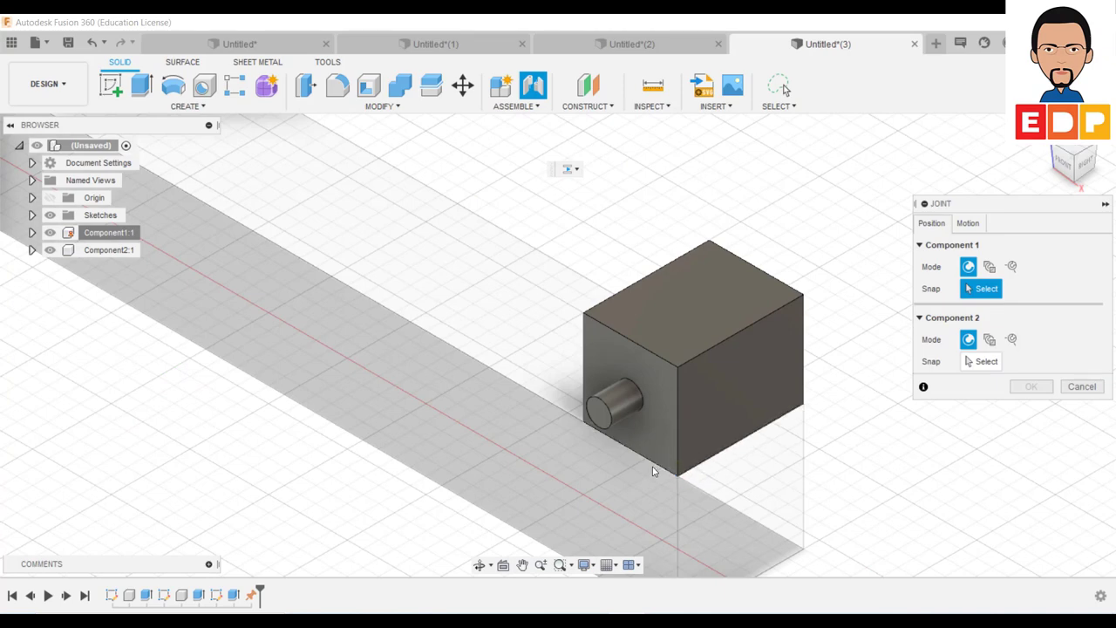
click(652, 467)
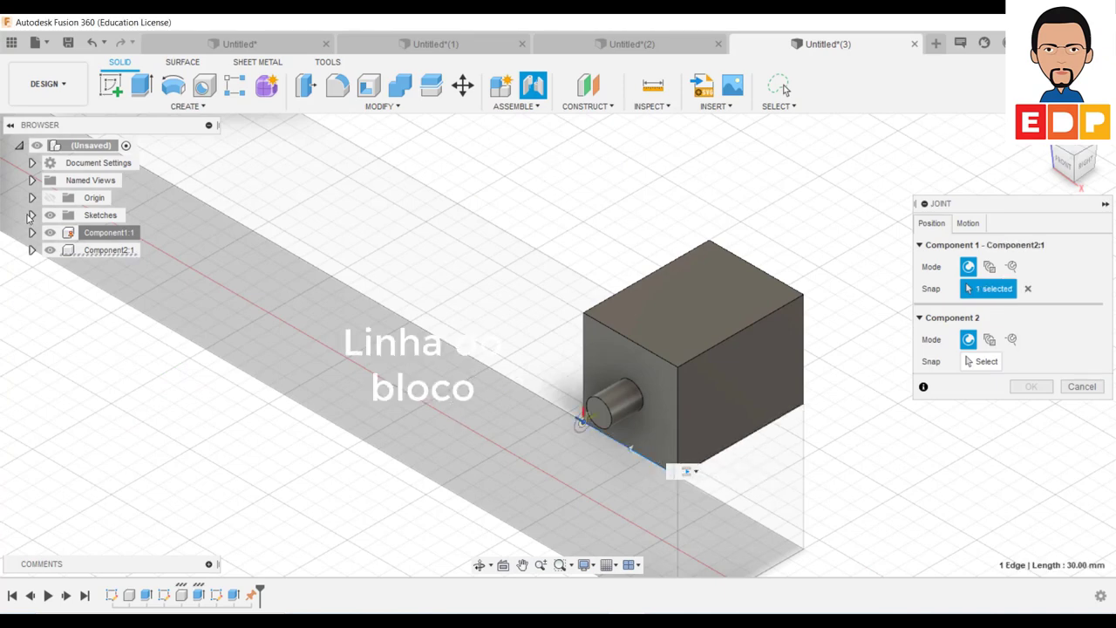
click(982, 361)
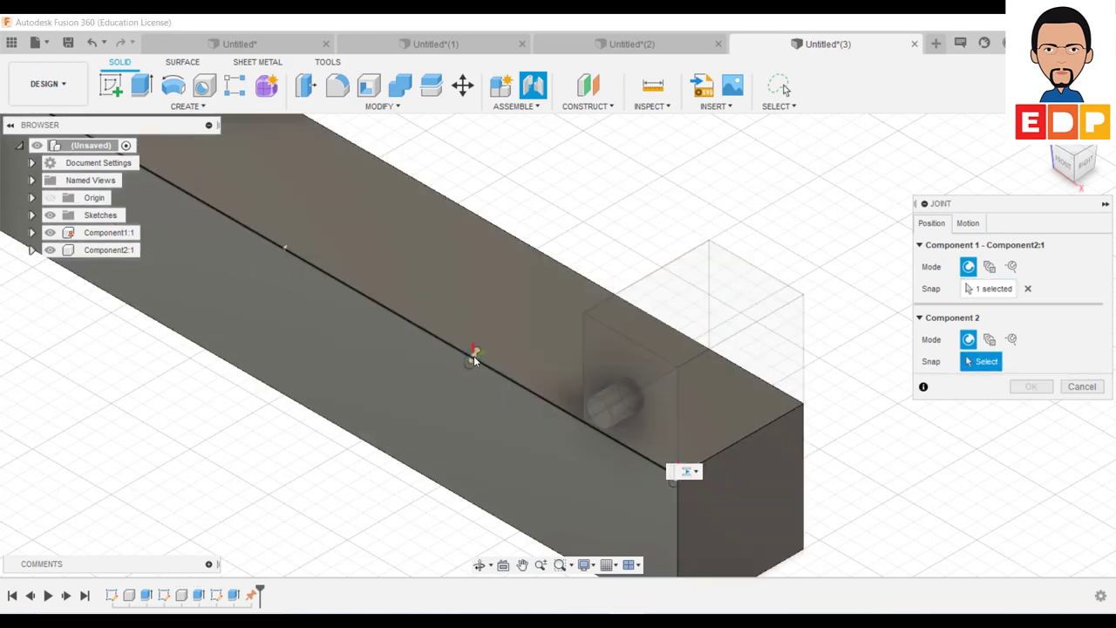
click(473, 360)
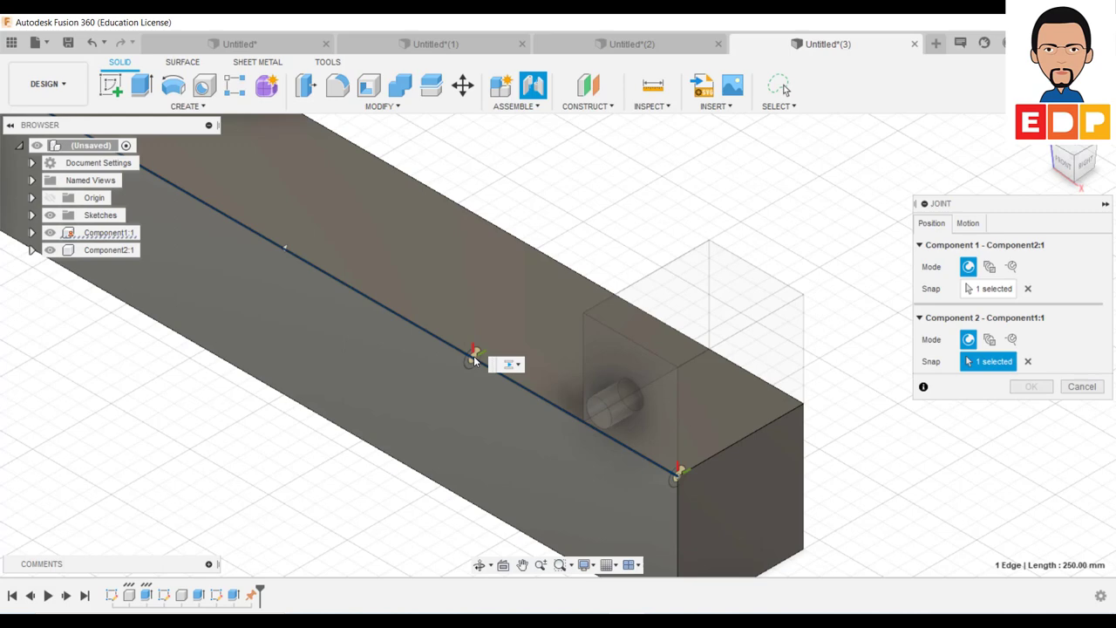
Set the joint motion to Slider along Z, preview the animation, and confirm.
click(968, 223)
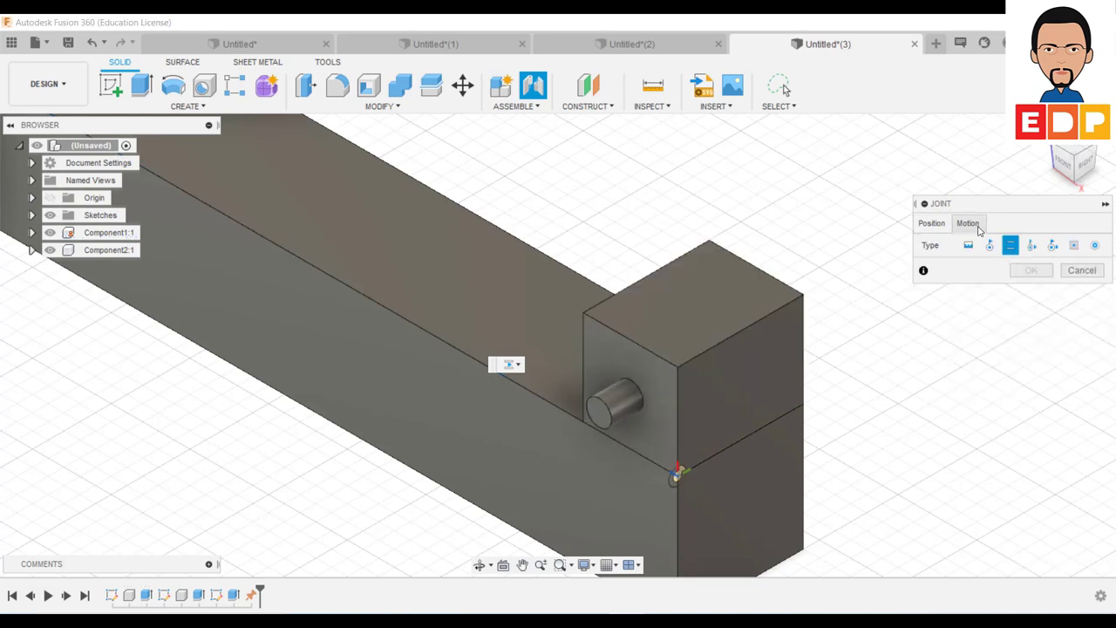
click(968, 245)
click(989, 245)
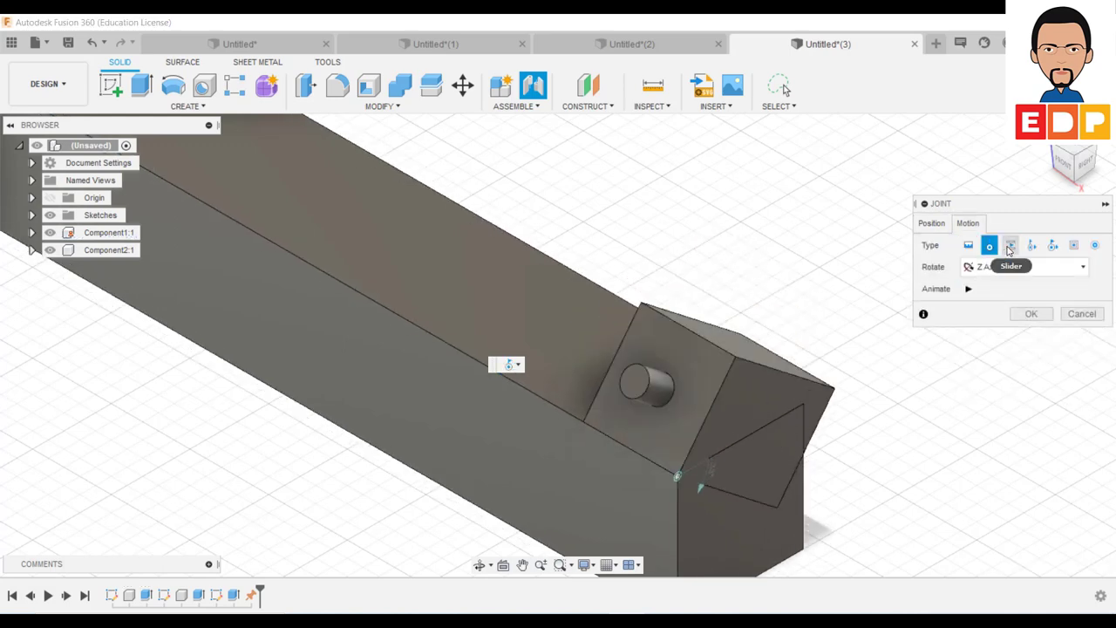
click(1011, 246)
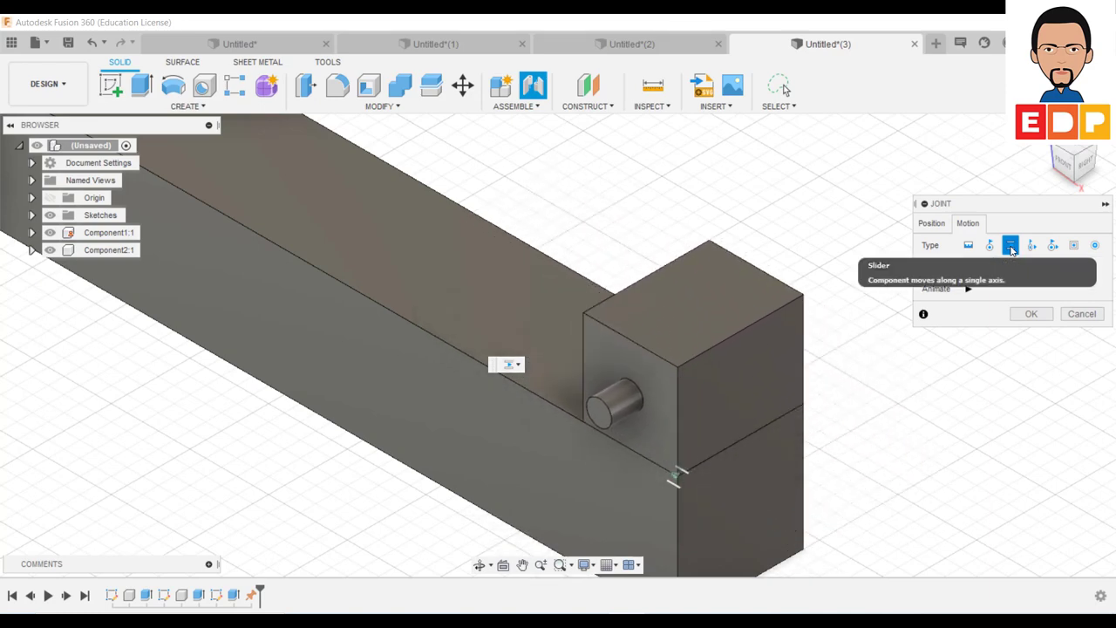
click(968, 289)
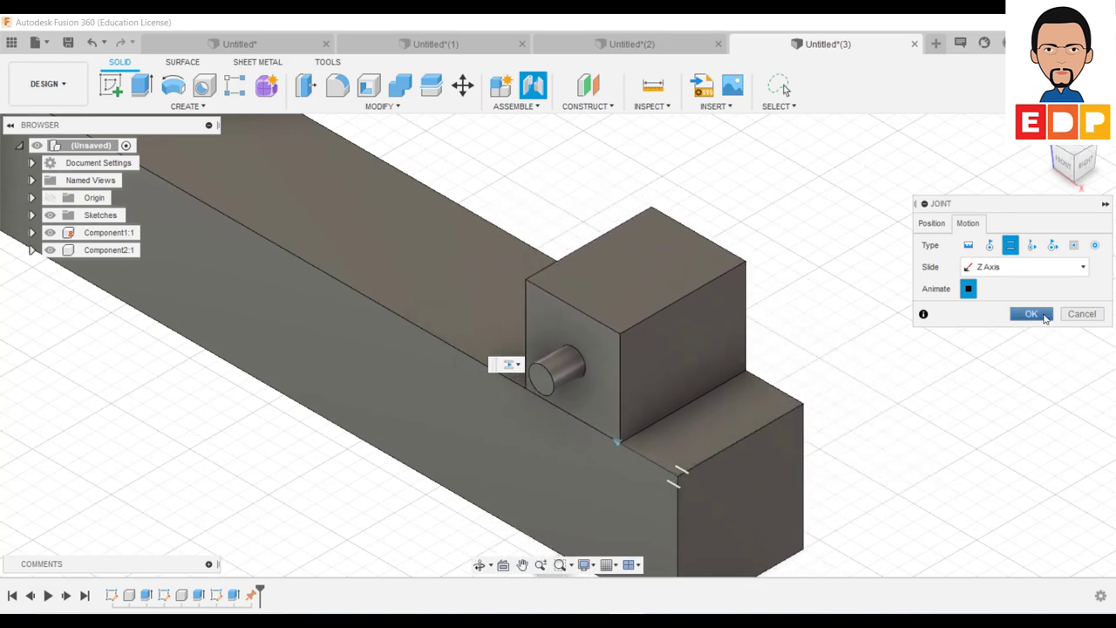
click(1032, 314)
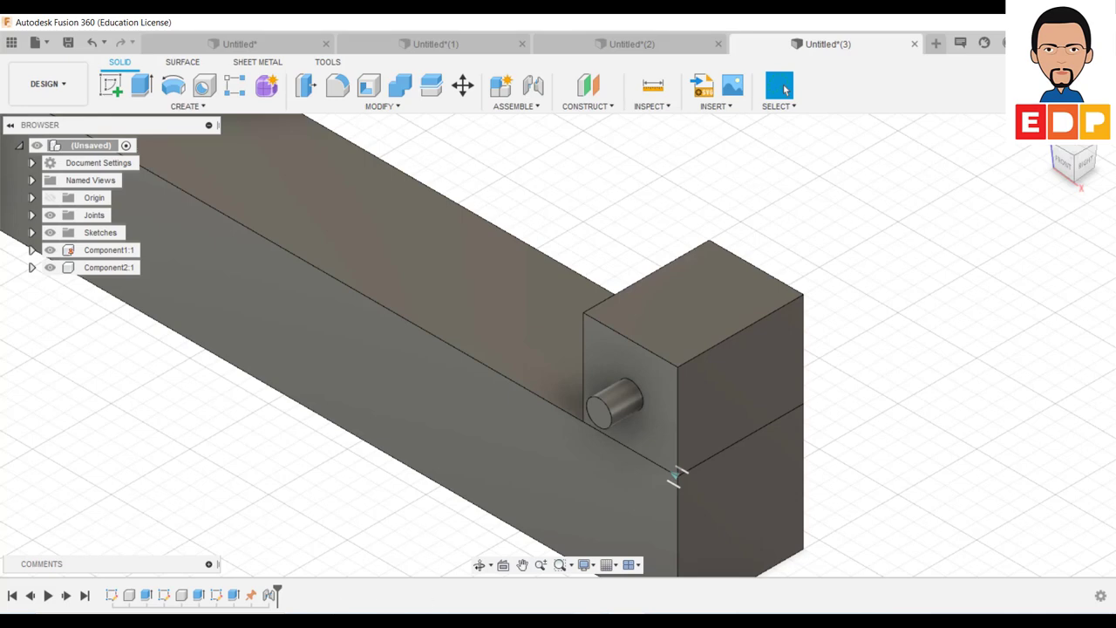
key(F6)
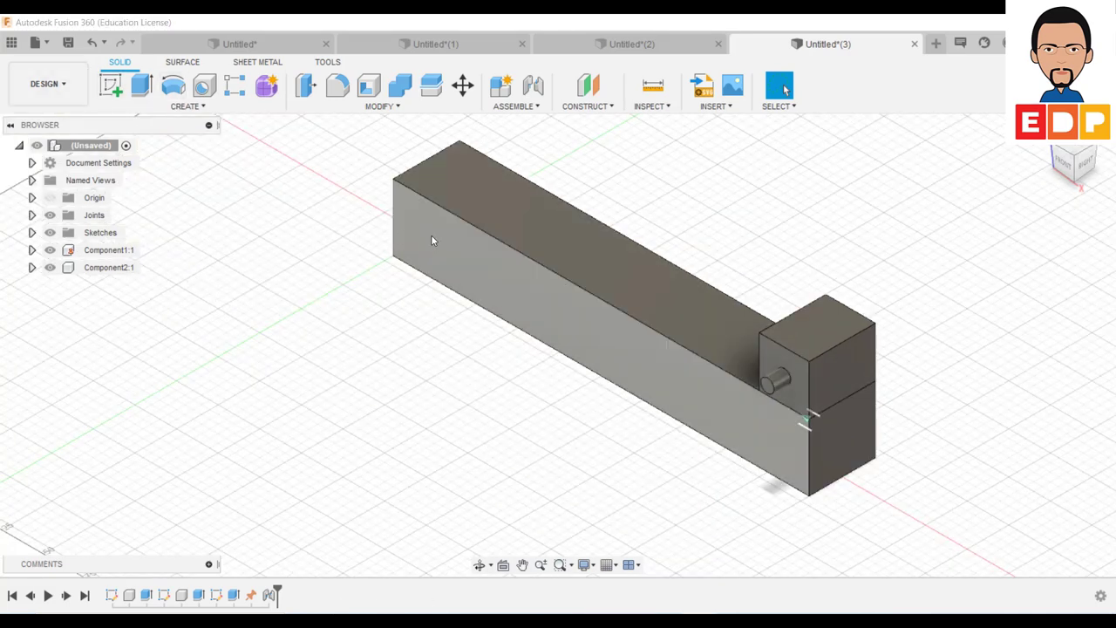
Start a new sketch on the bar's front face.
click(112, 86)
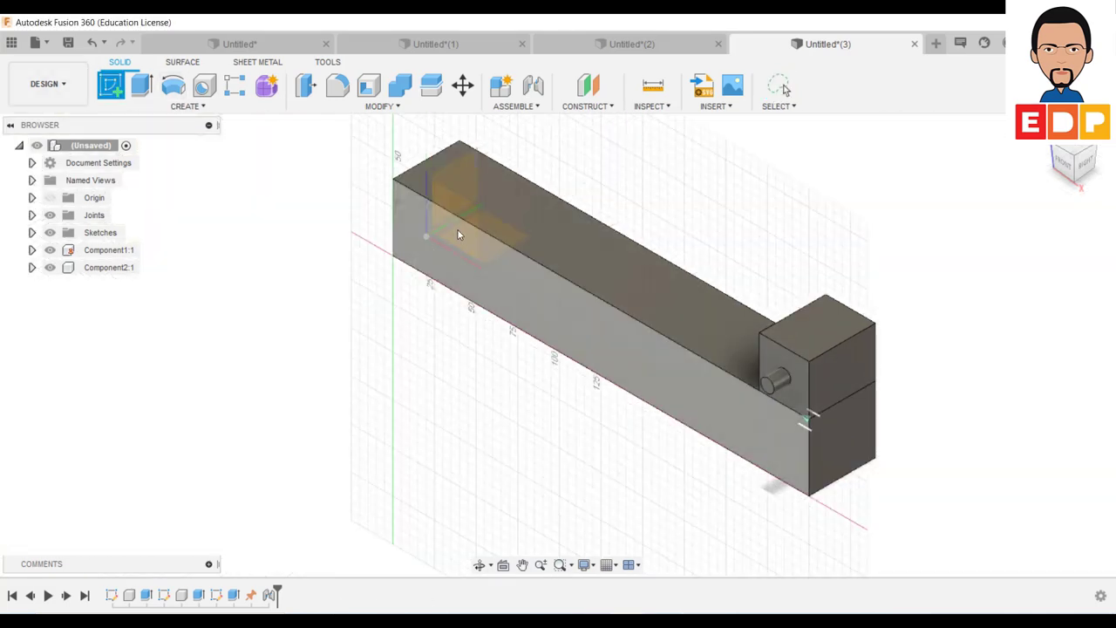
scroll(456, 232, up, 1)
scroll(451, 232, up, 2)
scroll(451, 232, down, 4)
scroll(449, 228, down, 2)
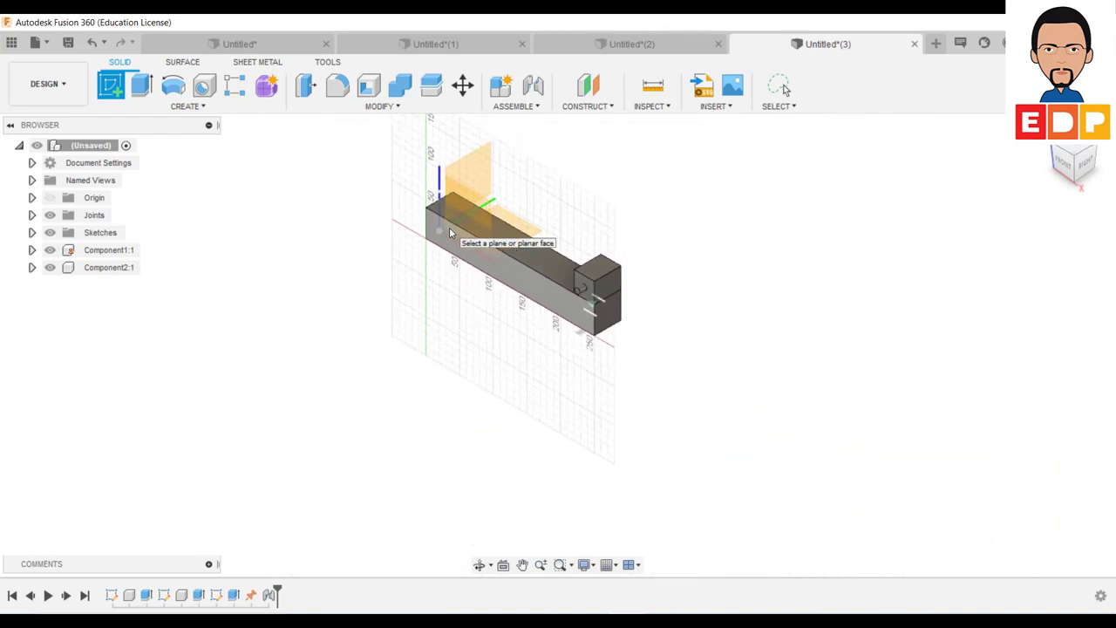
click(450, 232)
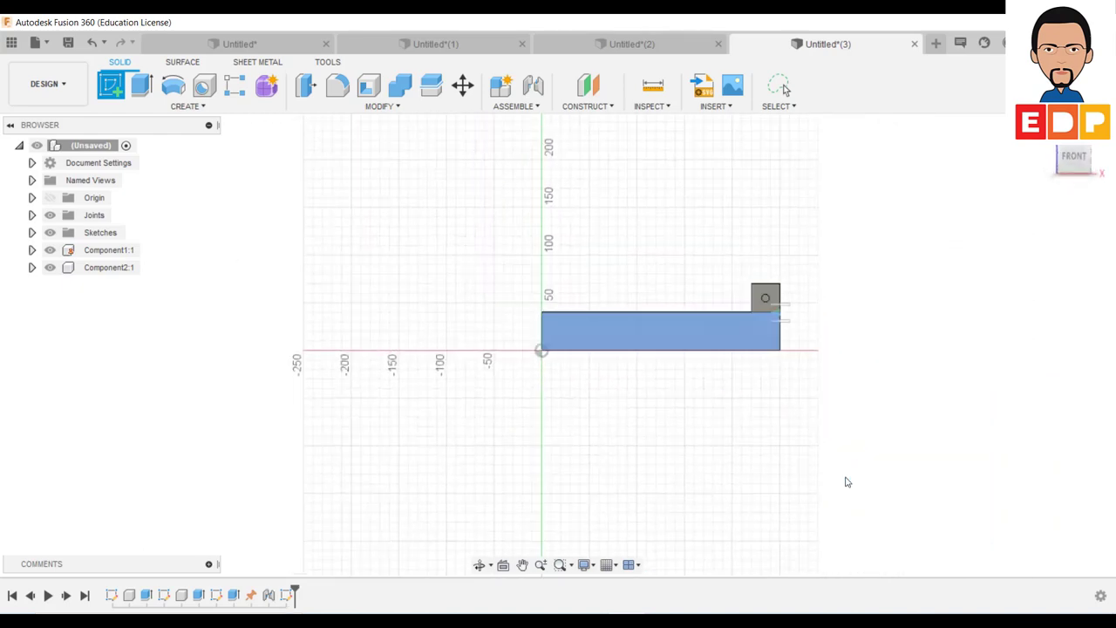
scroll(761, 463, down, 1)
scroll(732, 445, up, 3)
scroll(654, 410, up, 1)
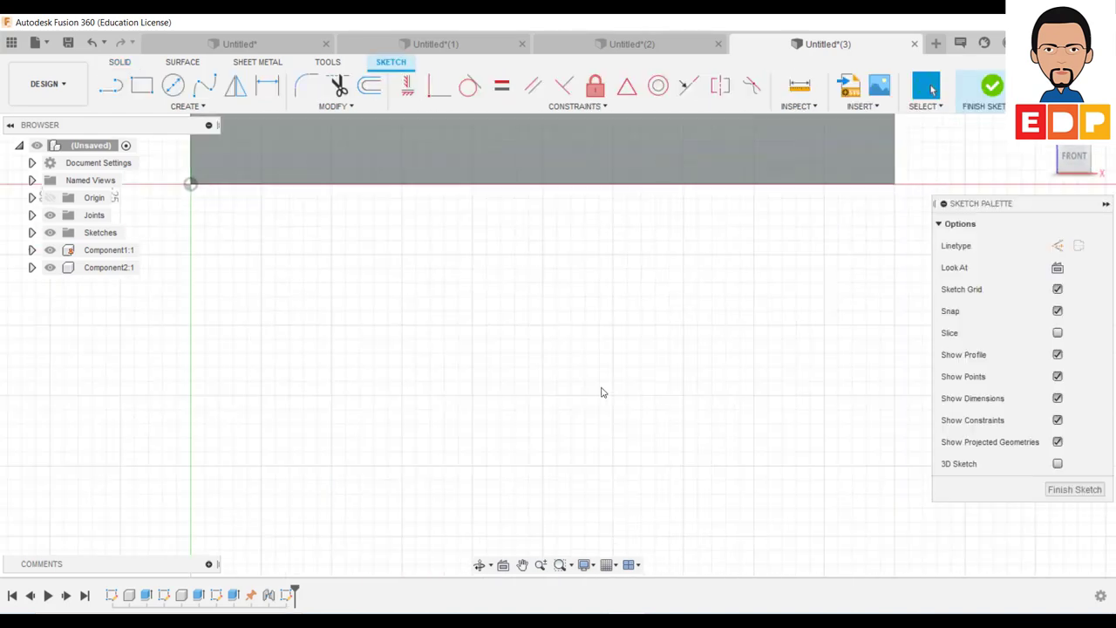
scroll(466, 479, down, 3)
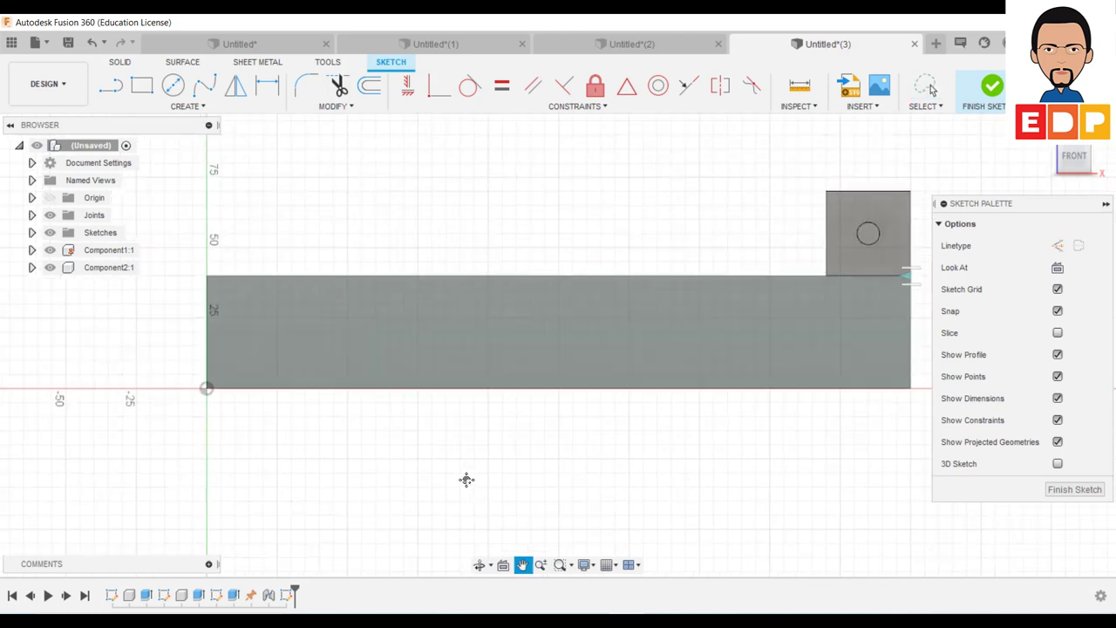
Draw a circle near the bar's left end and dimension it Ø8 mm.
click(172, 84)
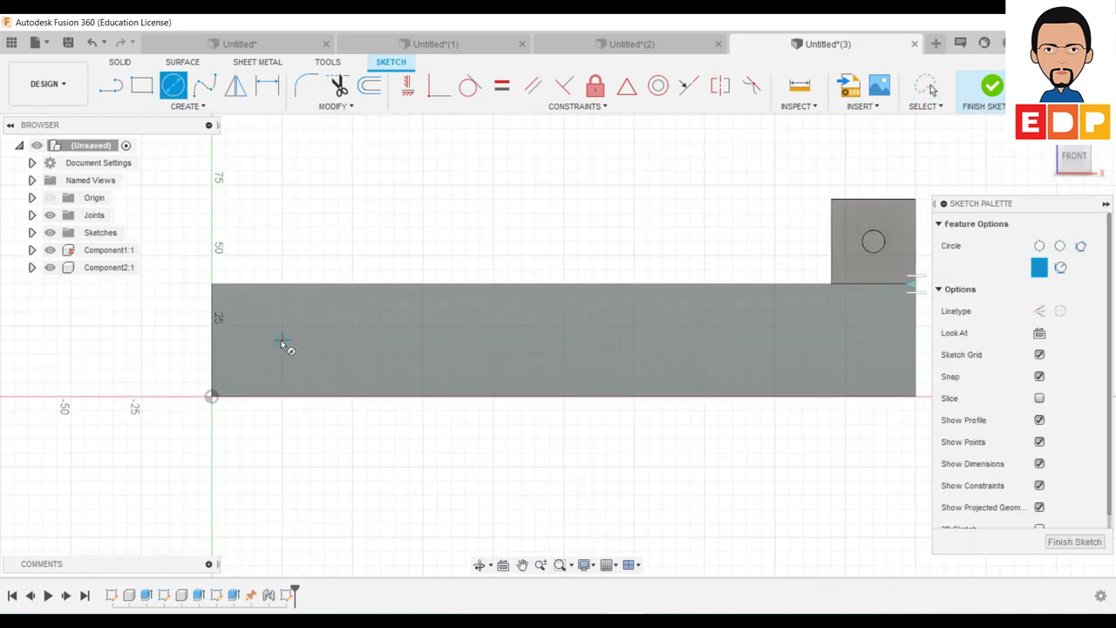
click(282, 340)
click(293, 345)
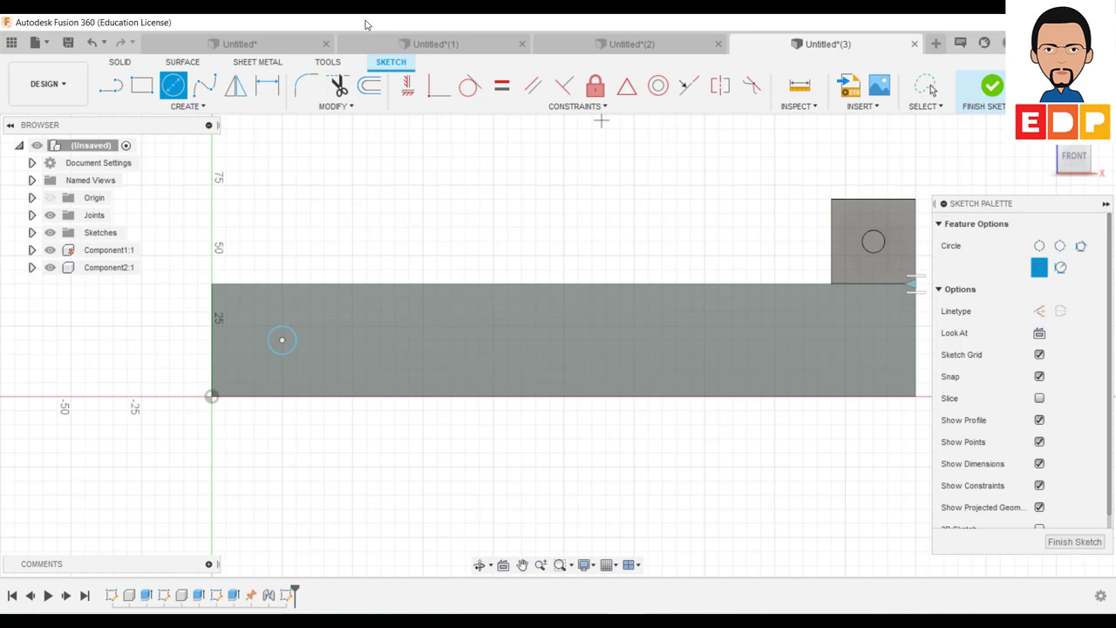
click(267, 84)
click(289, 331)
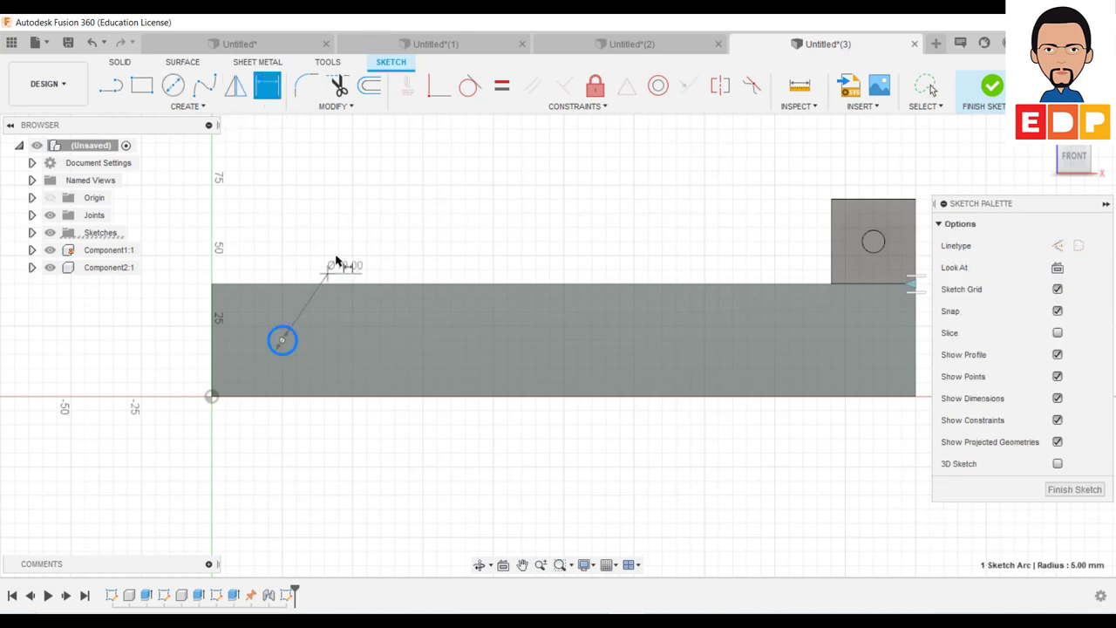
click(340, 260)
key(Return)
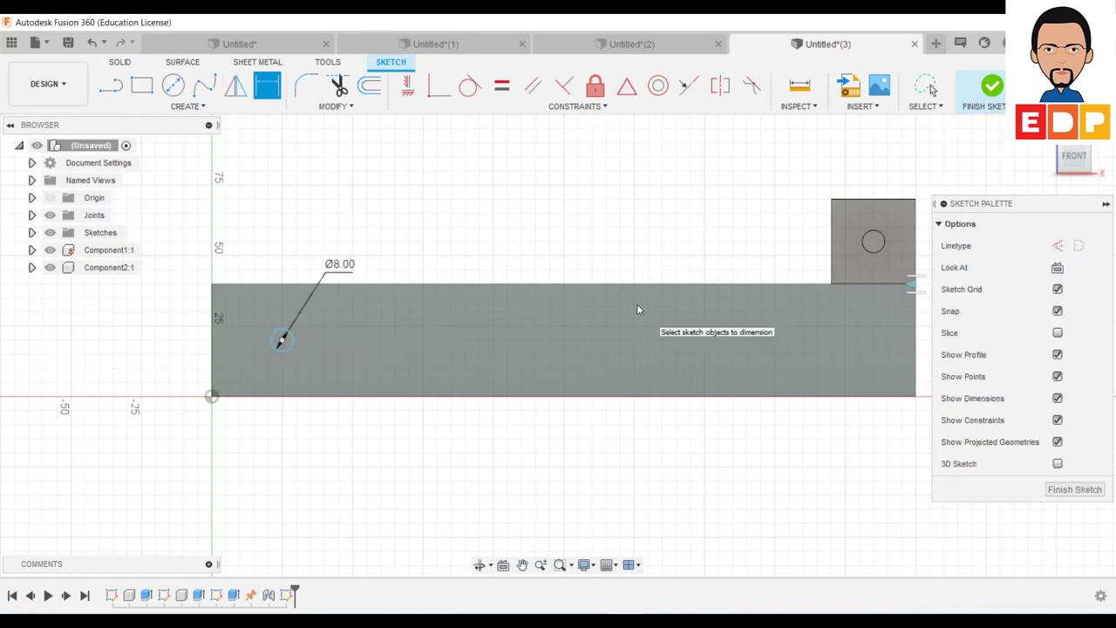
Place the circle 20 mm from the bar's left end and 20 mm below its top, then finish.
click(211, 284)
click(281, 341)
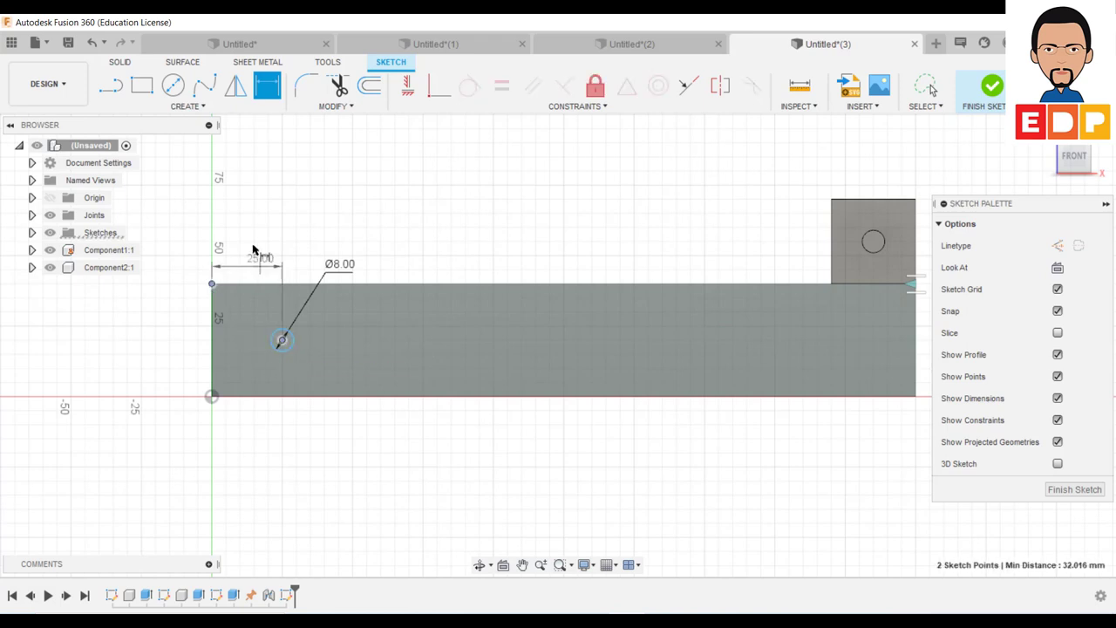
click(253, 235)
text(20)
key(Return)
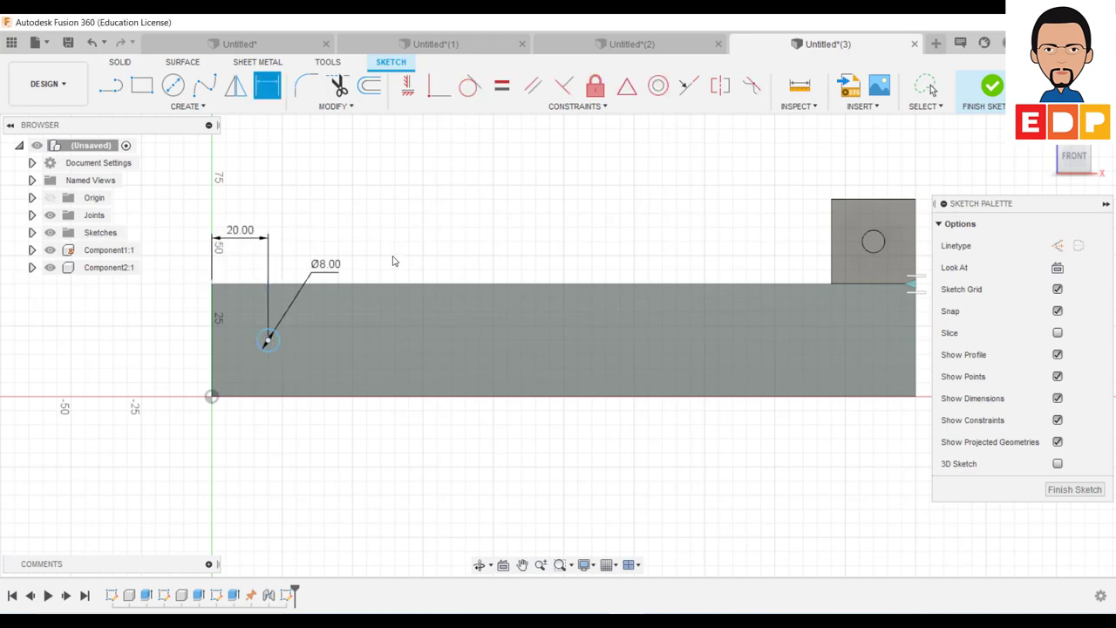
click(268, 341)
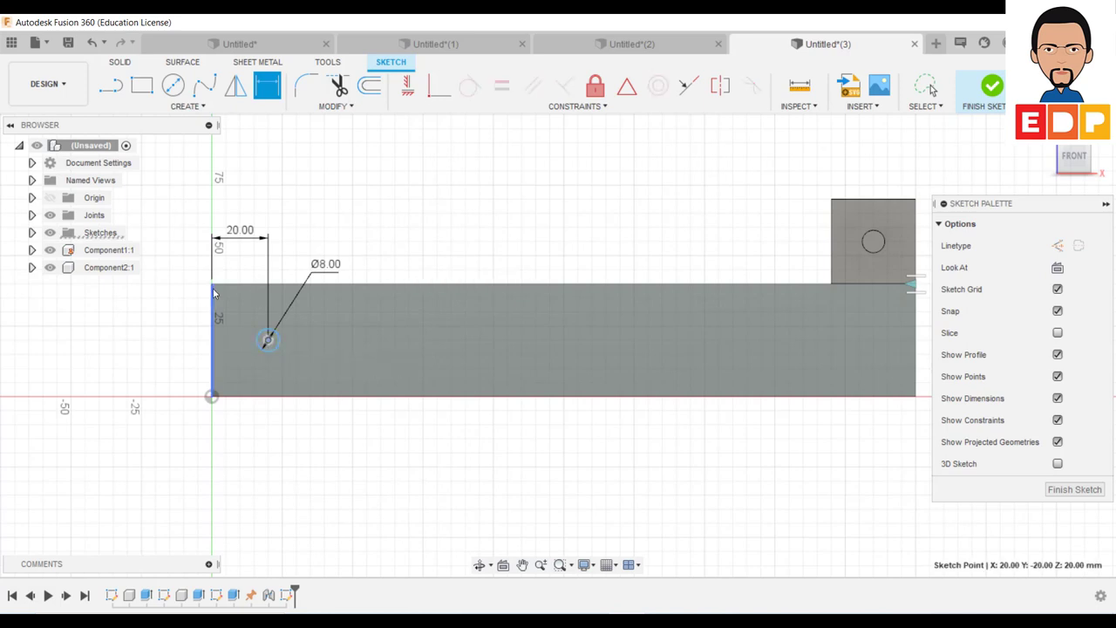
click(211, 284)
click(173, 312)
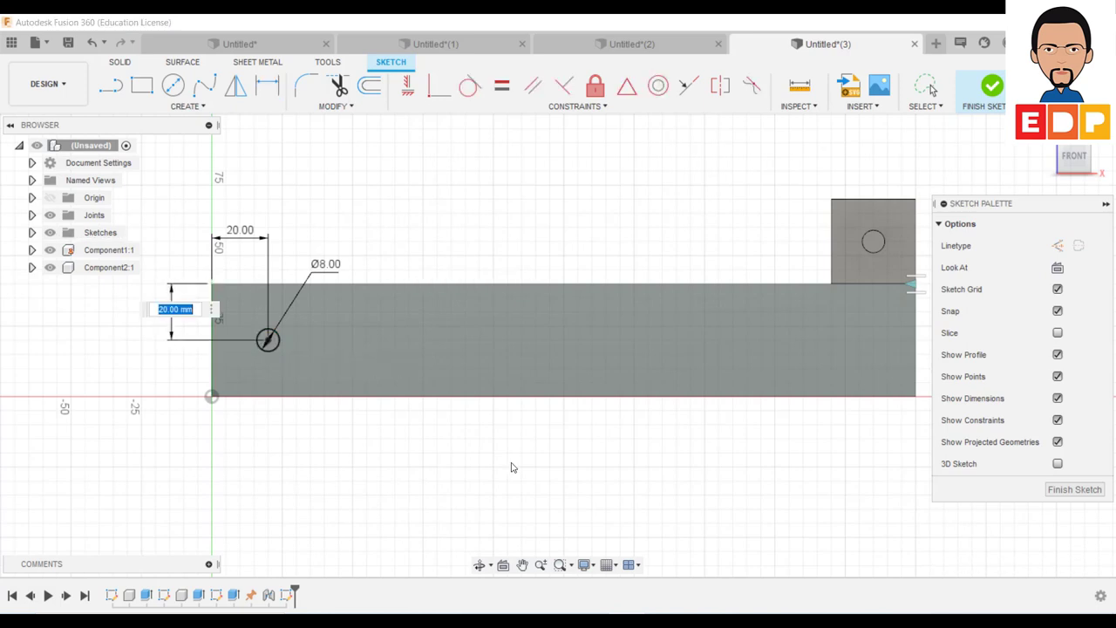
key(Return)
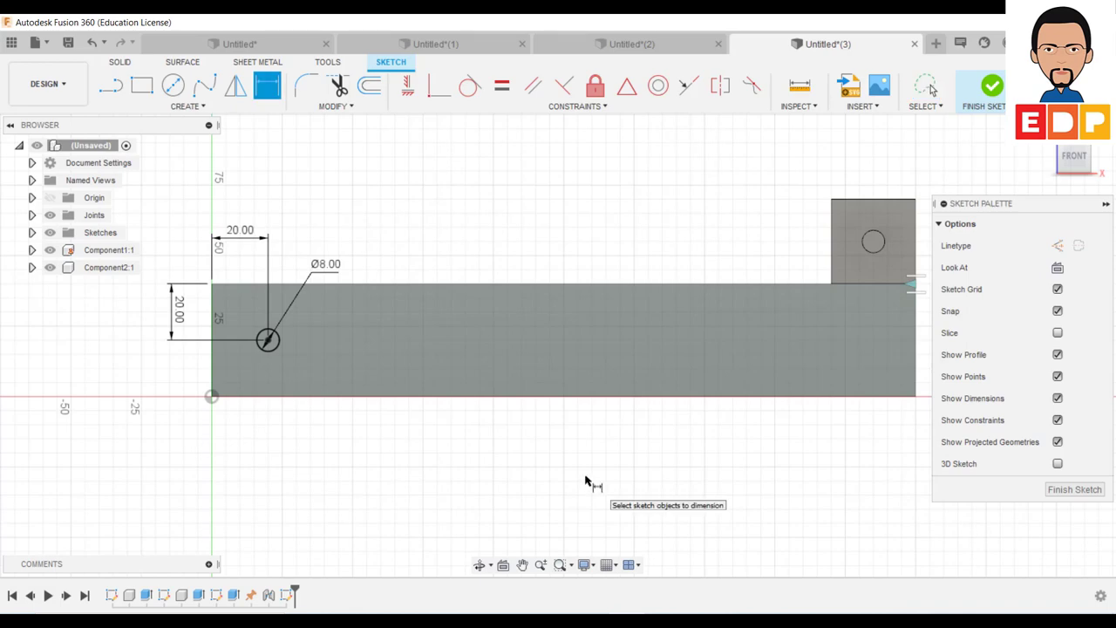
click(1074, 489)
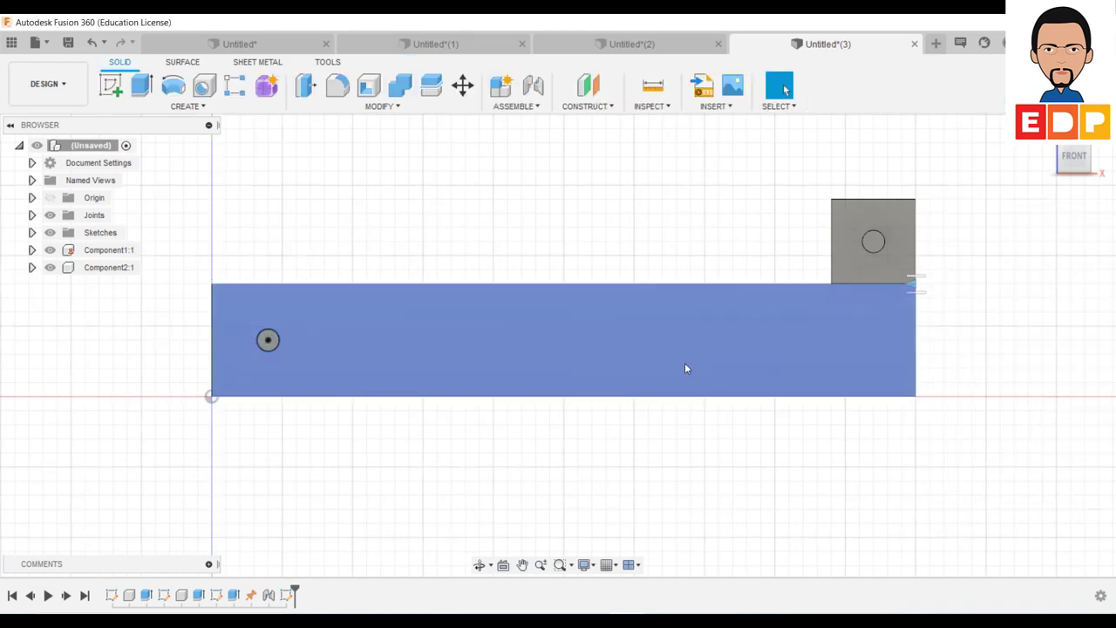
click(1090, 149)
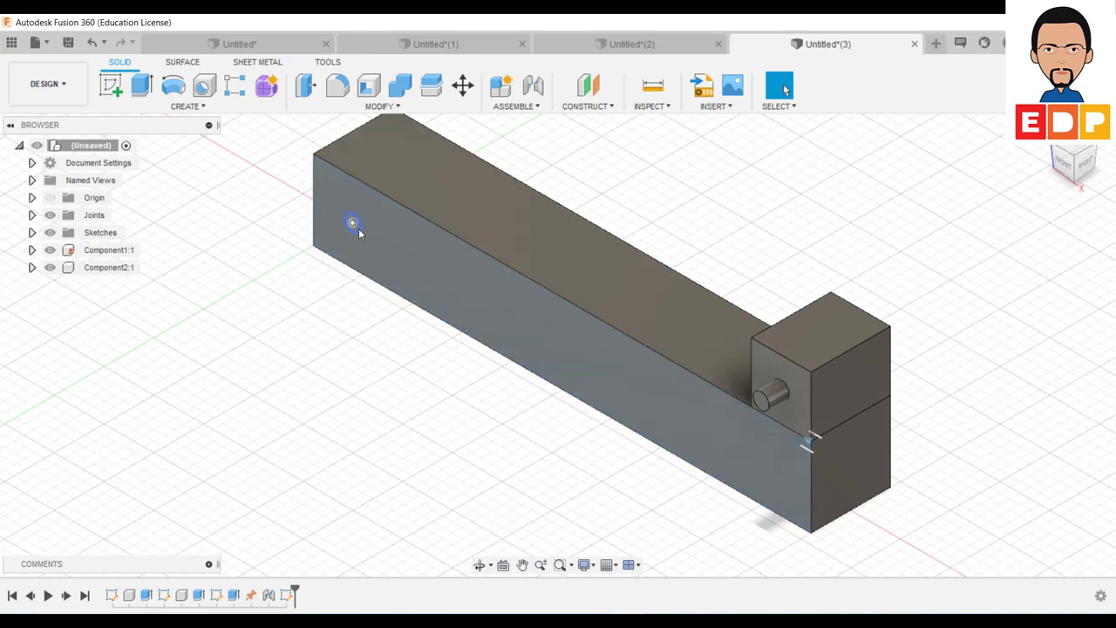
Extrude the small circle as a Cut 40 mm deep into the bar.
click(142, 85)
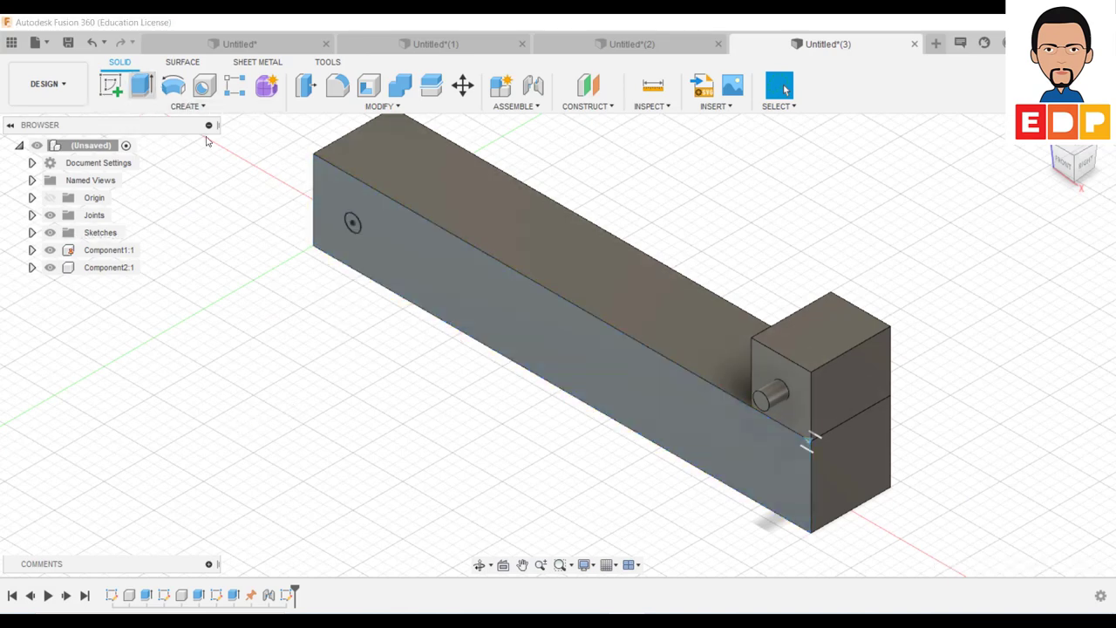
click(352, 224)
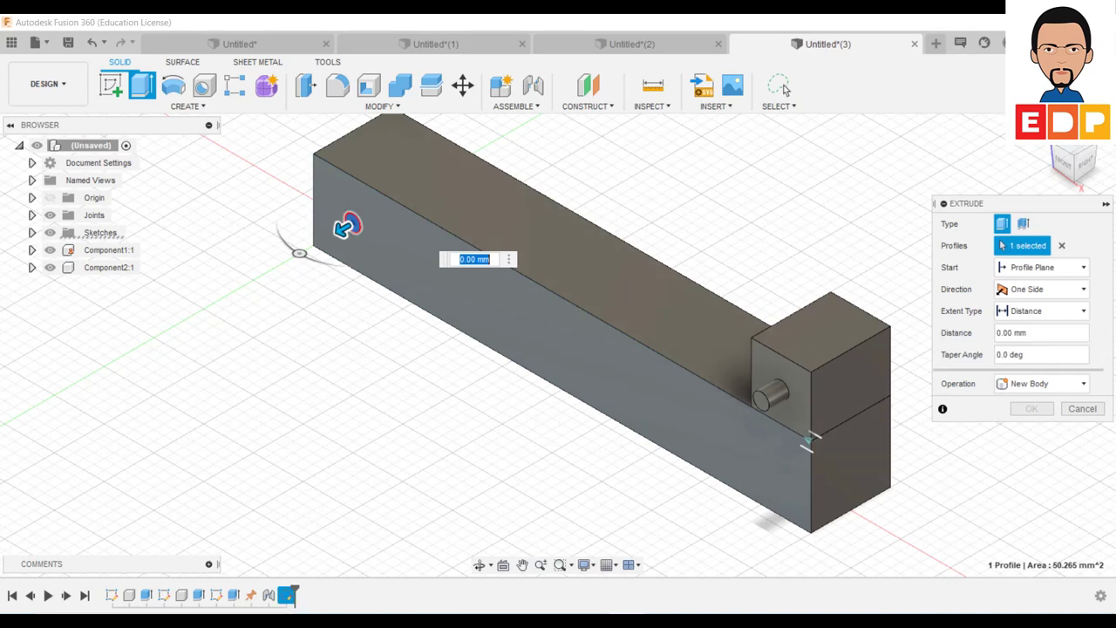
click(1045, 387)
click(1020, 421)
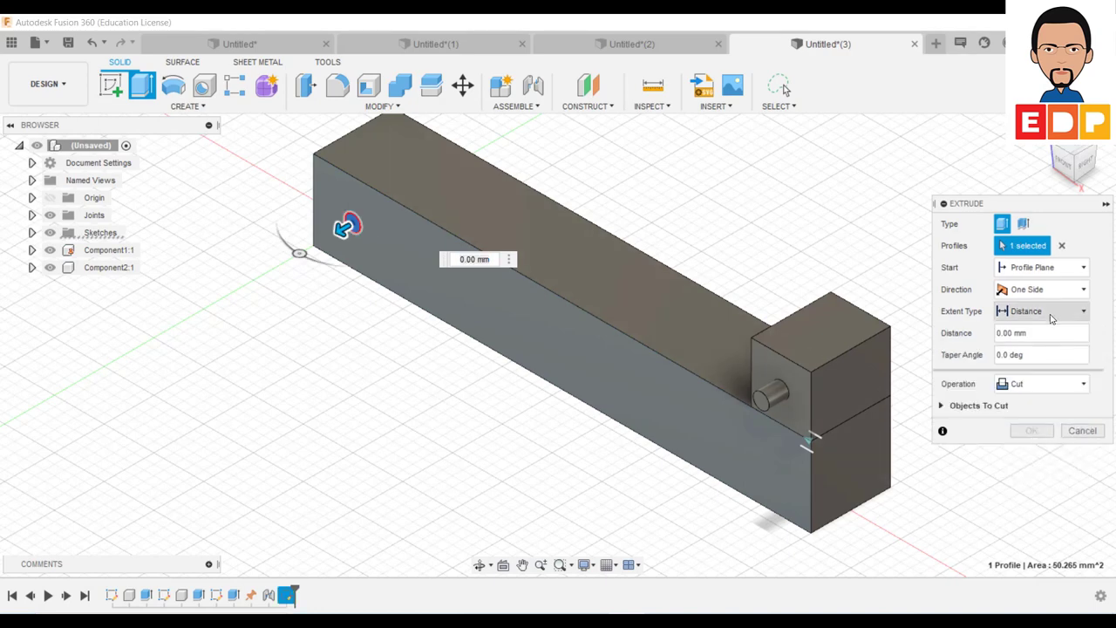
click(1051, 312)
click(1013, 360)
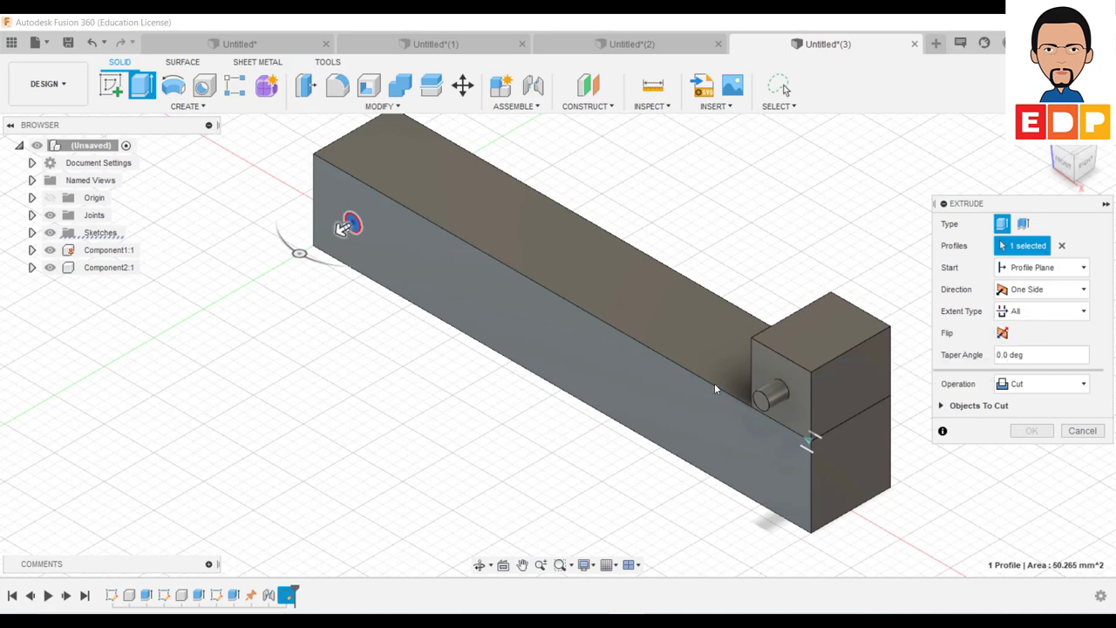
mouse_move(335, 230)
mouse_down()
mouse_move(443, 170)
mouse_move(415, 197)
mouse_up()
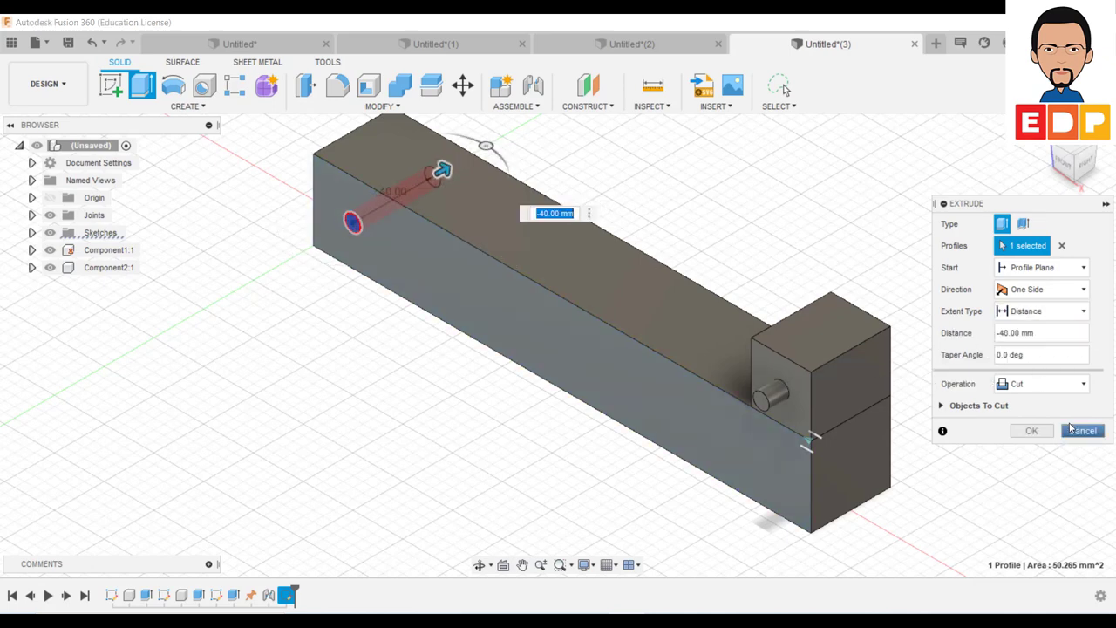
click(1031, 432)
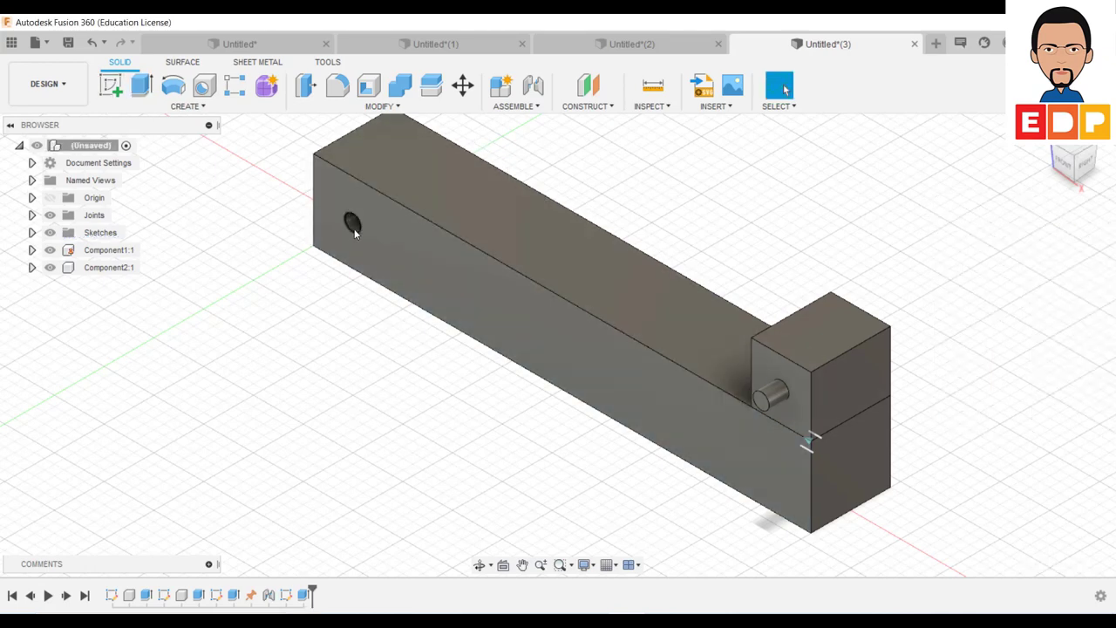
Start a new sketch on the bar's front face.
click(111, 87)
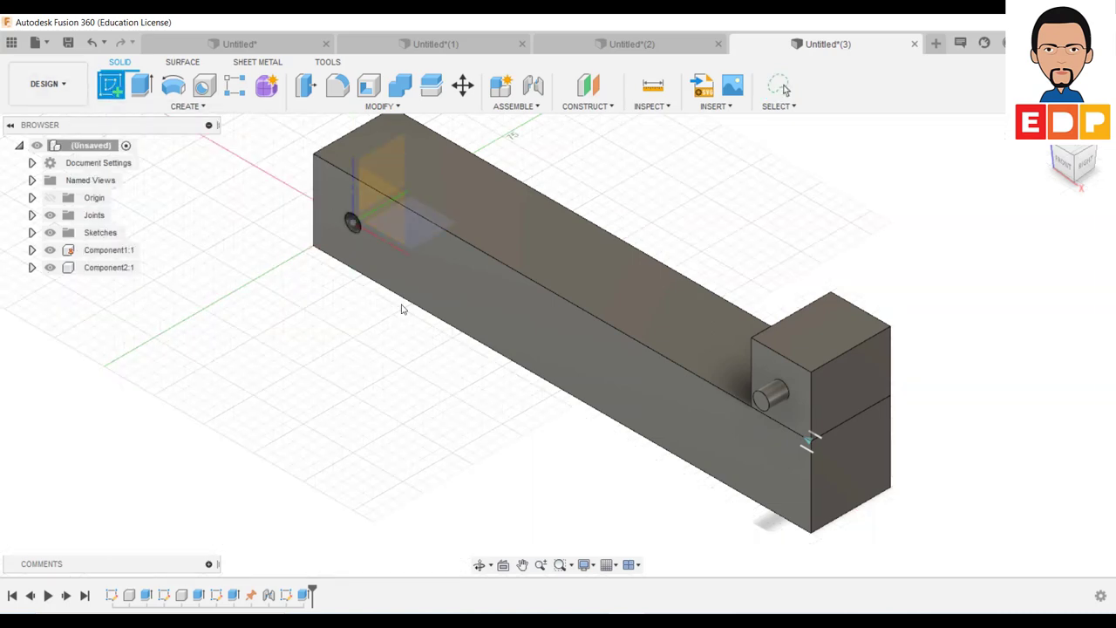
scroll(356, 186, down, 2)
scroll(358, 183, down, 2)
scroll(359, 181, down, 2)
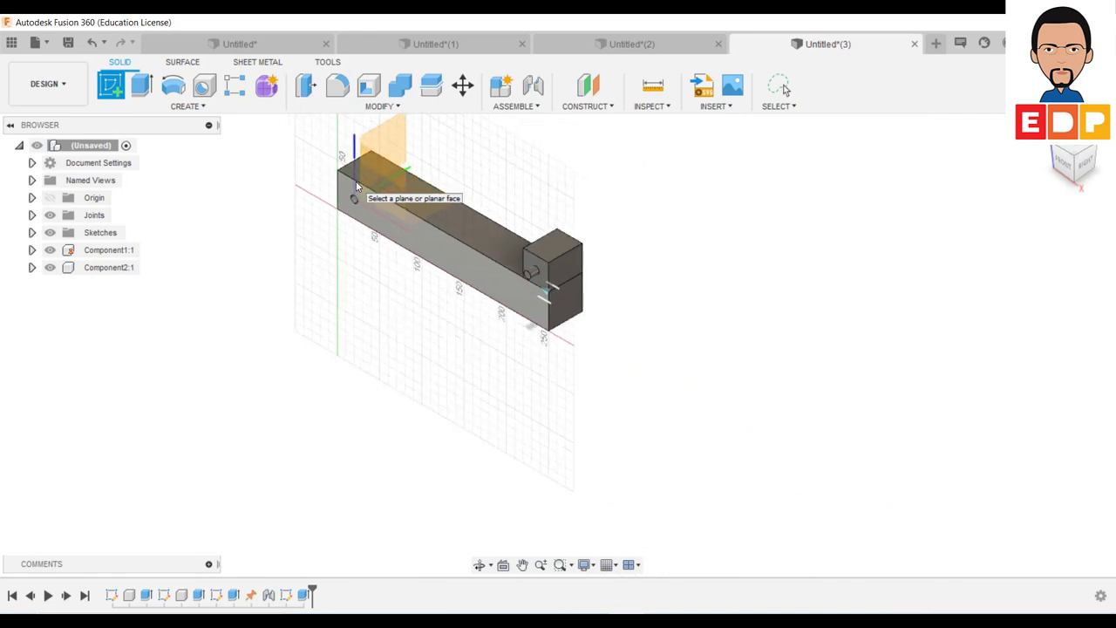
scroll(365, 179, down, 1)
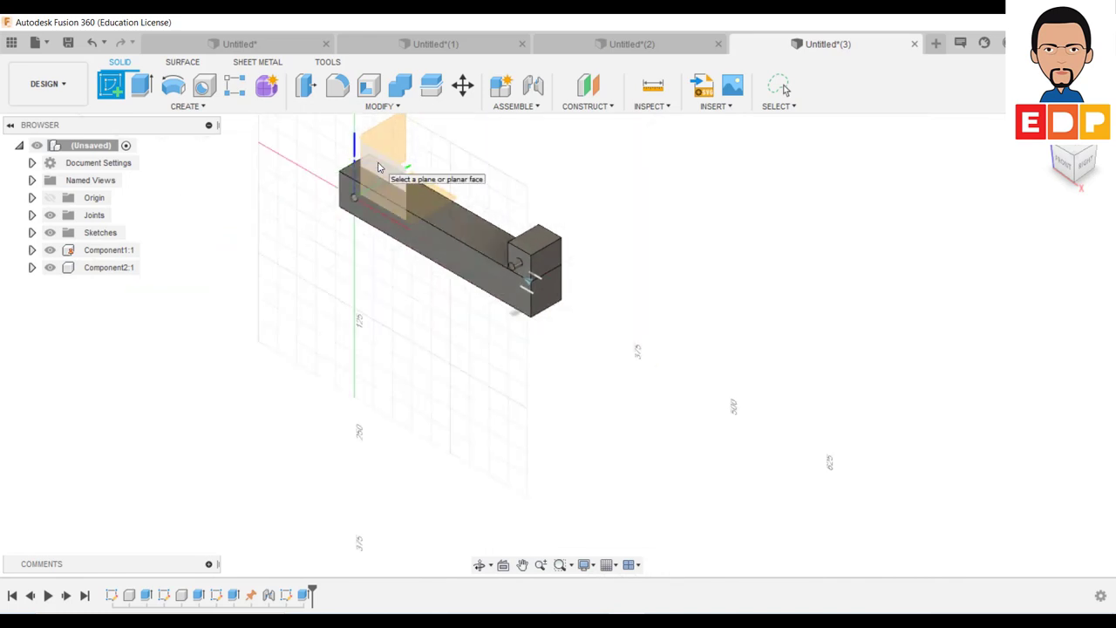
click(379, 168)
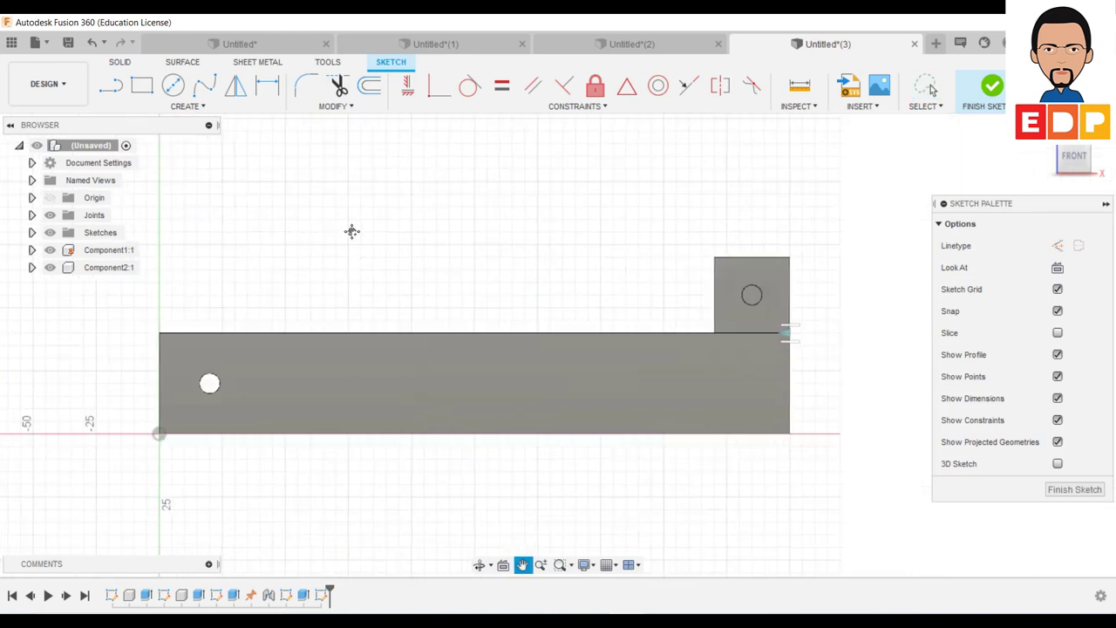
scroll(394, 326, up, 3)
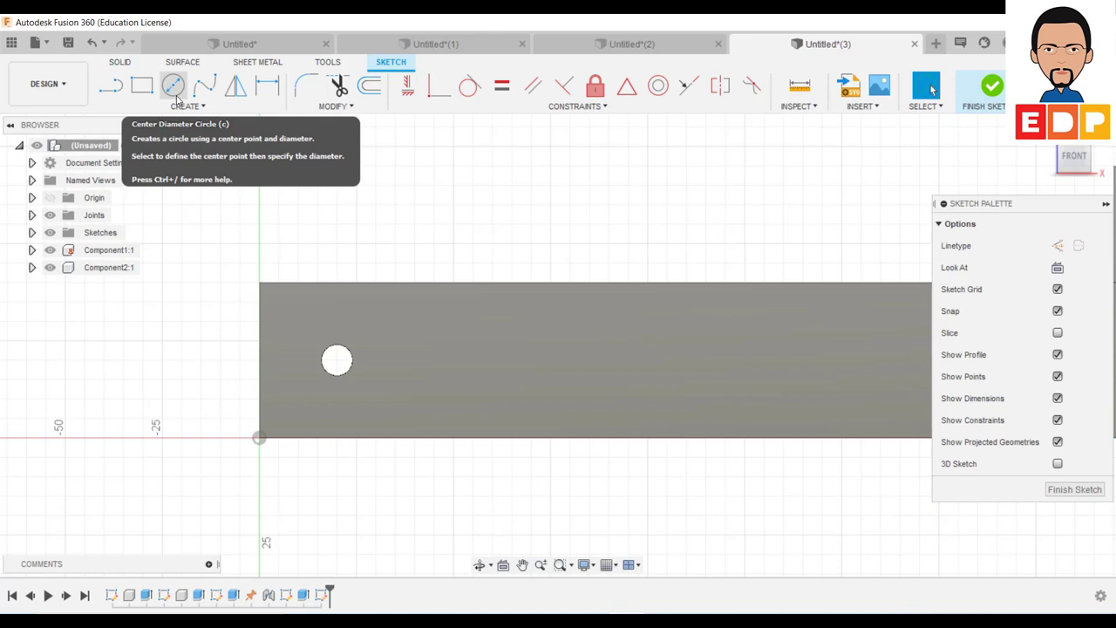
Draw a circle centred on the bar's hole, dimension it Ø8 mm, and finish the sketch.
click(174, 87)
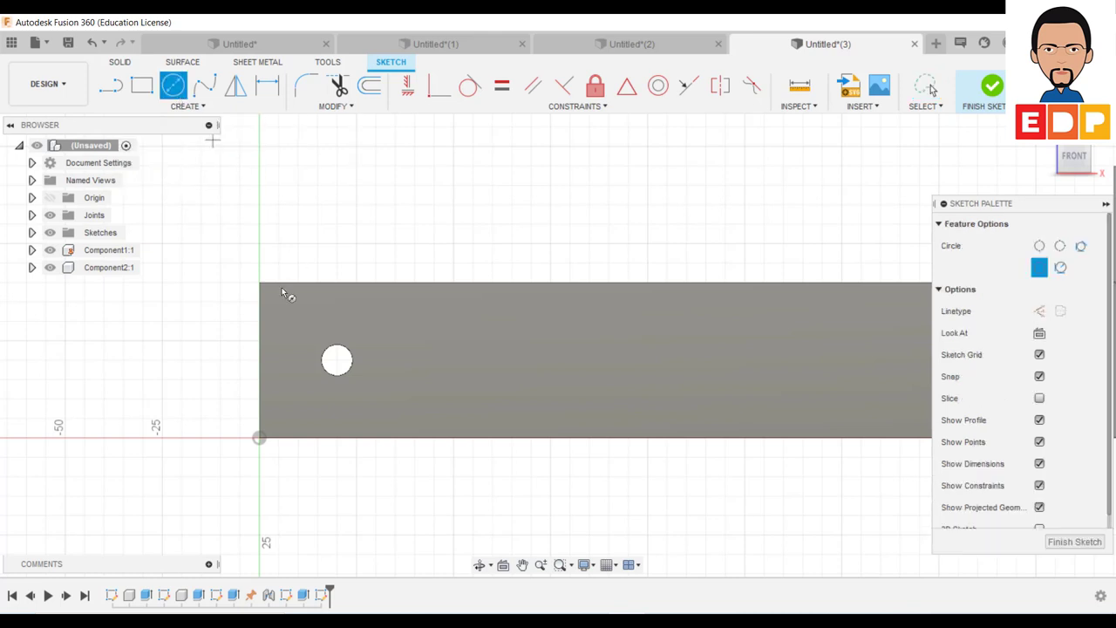
click(337, 360)
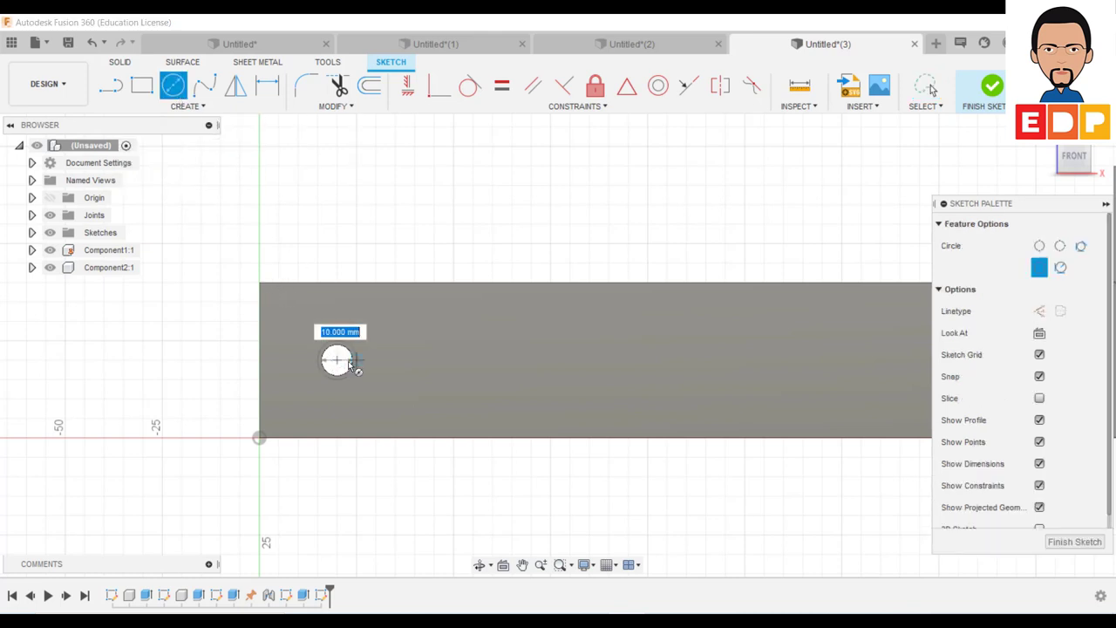
click(353, 366)
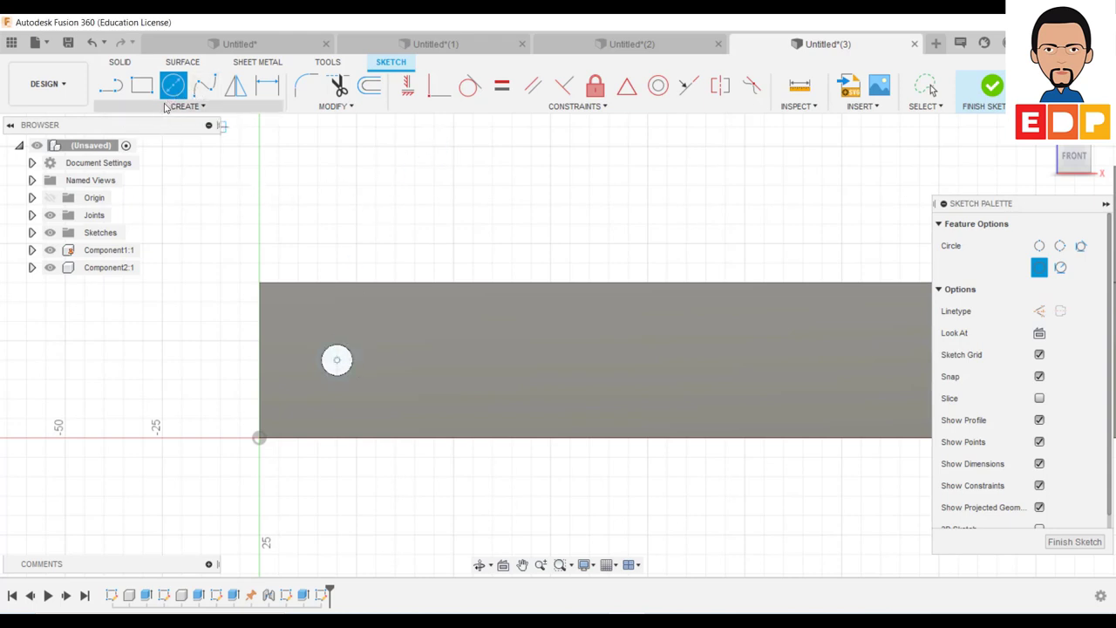
click(268, 96)
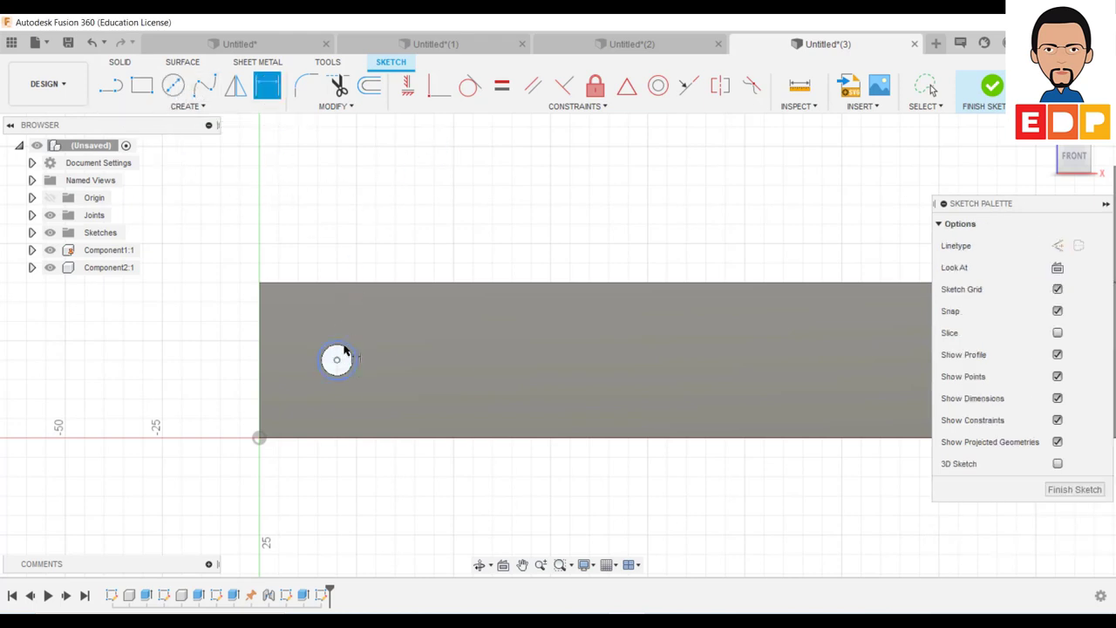
click(345, 350)
click(412, 225)
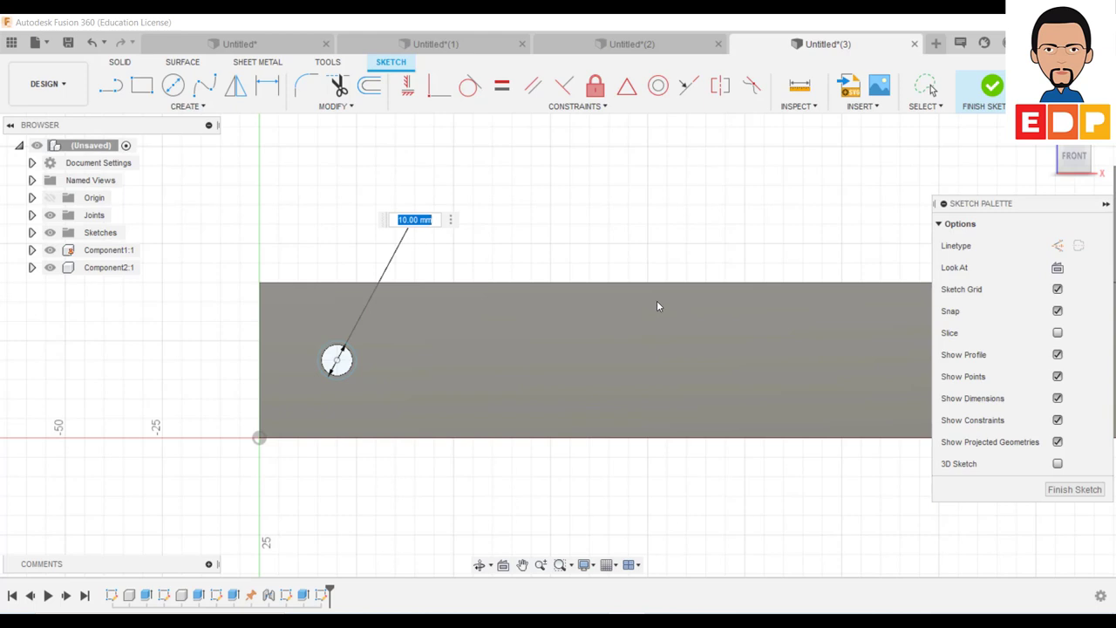
key(Return)
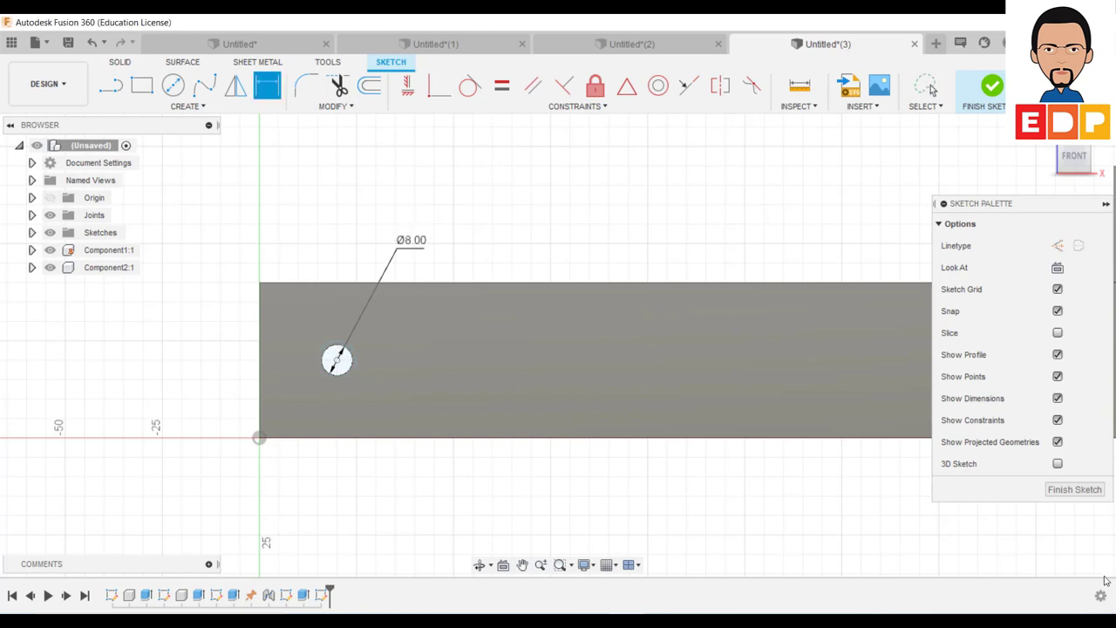
click(1074, 489)
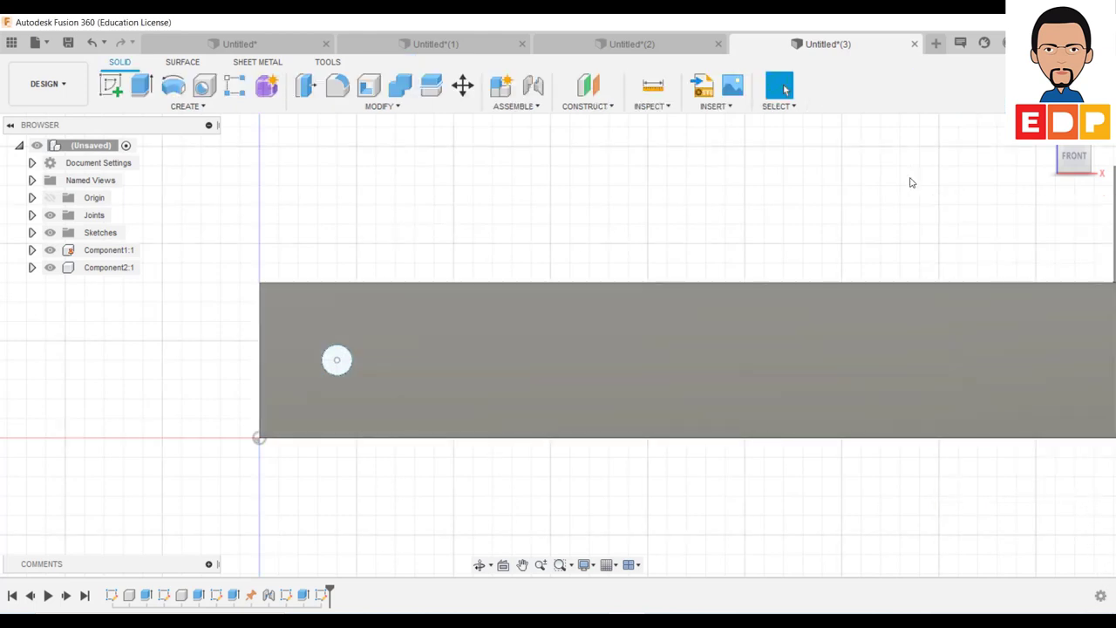
Extrude the Ø8 circle 25 mm symmetrically as a new component pin.
click(1089, 153)
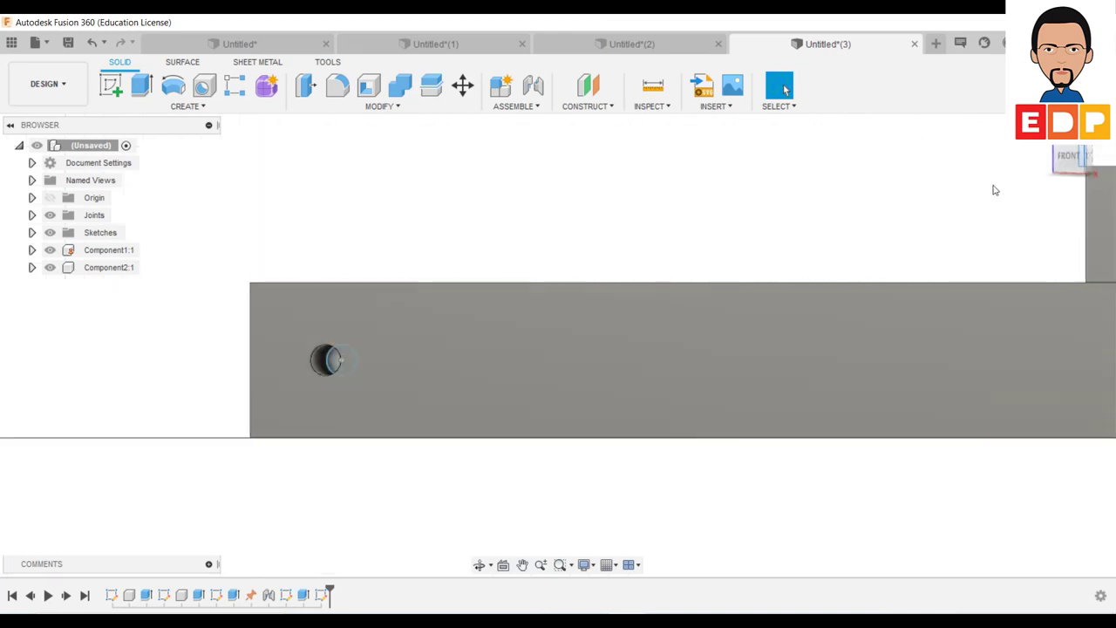
click(1078, 148)
key(e)
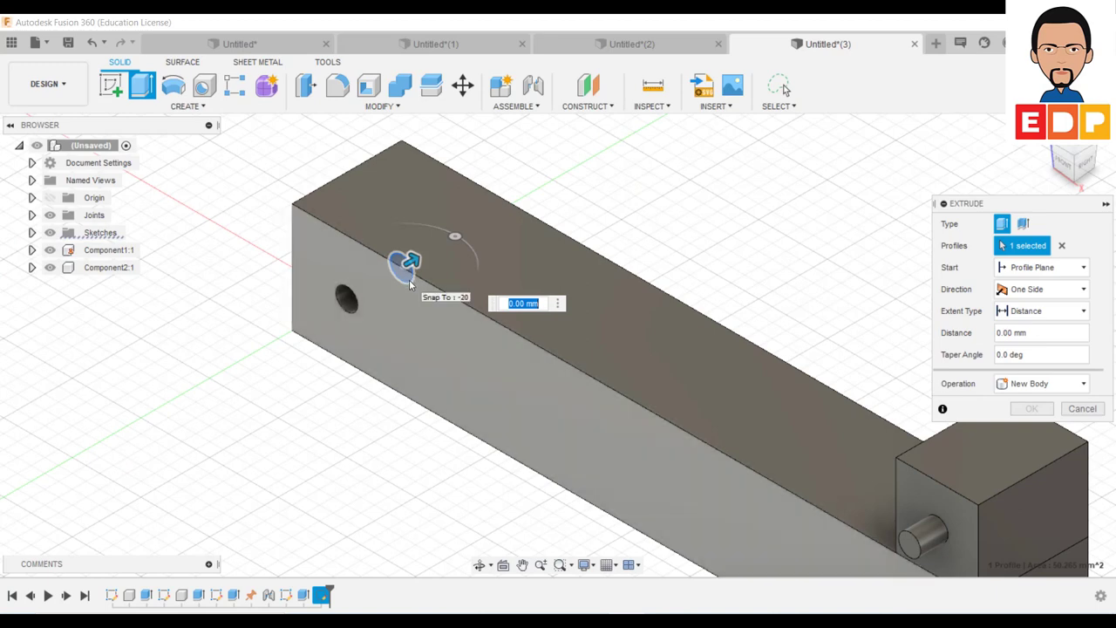
click(1042, 384)
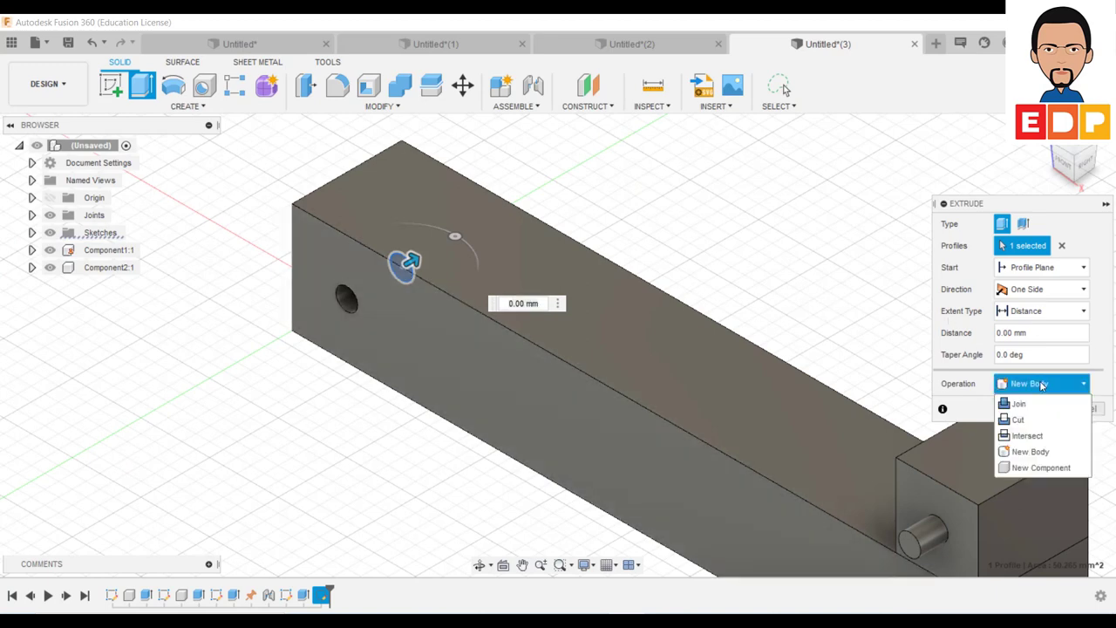
click(1034, 468)
click(1028, 290)
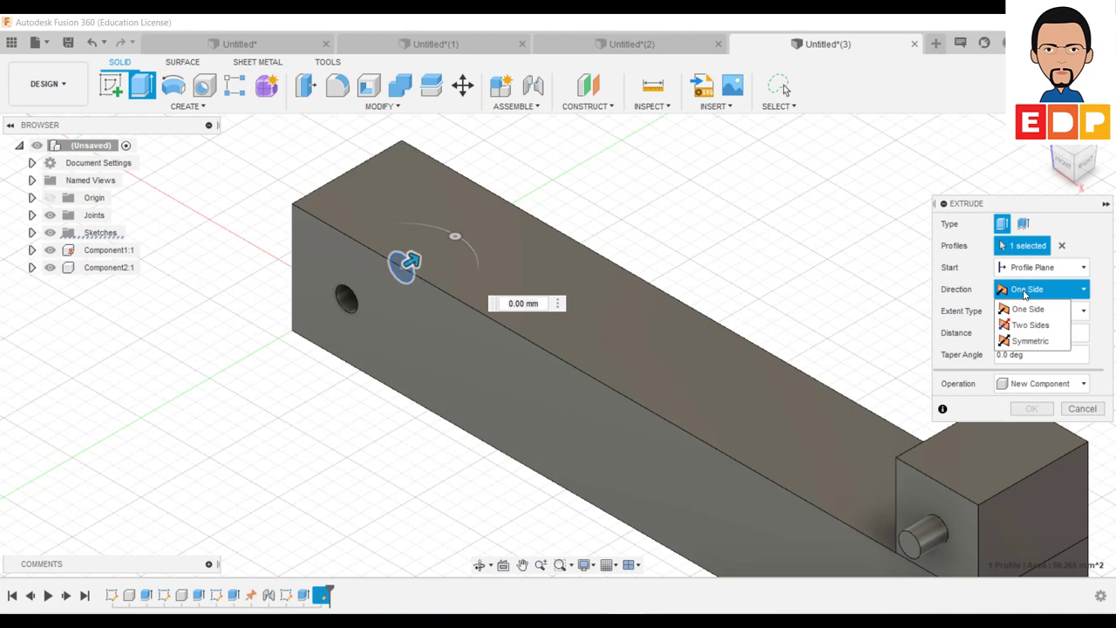
click(1022, 341)
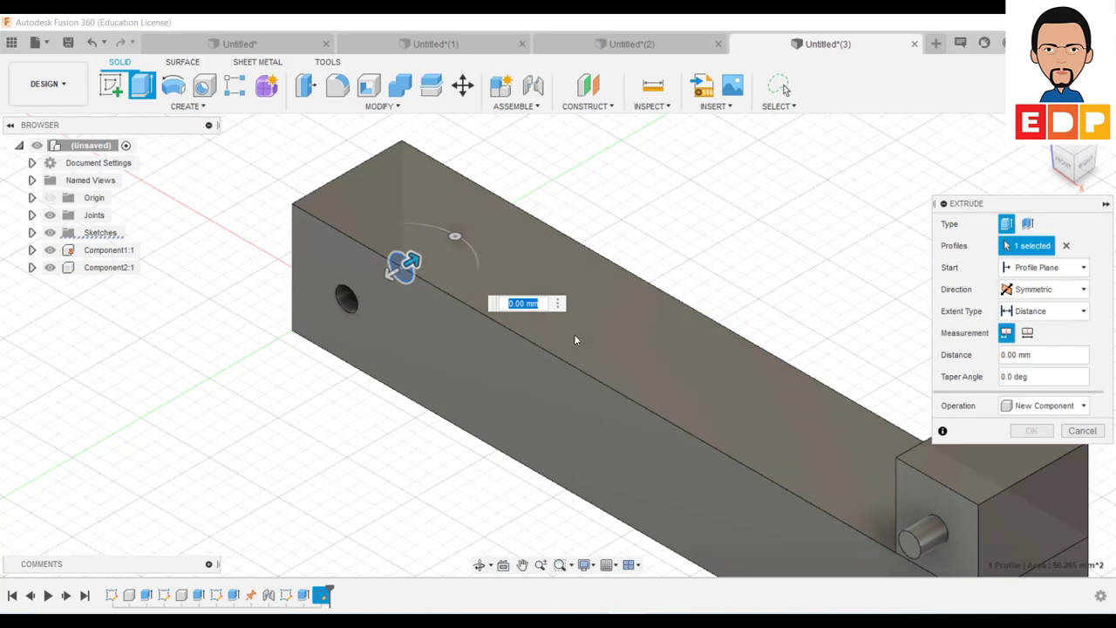
text(25)
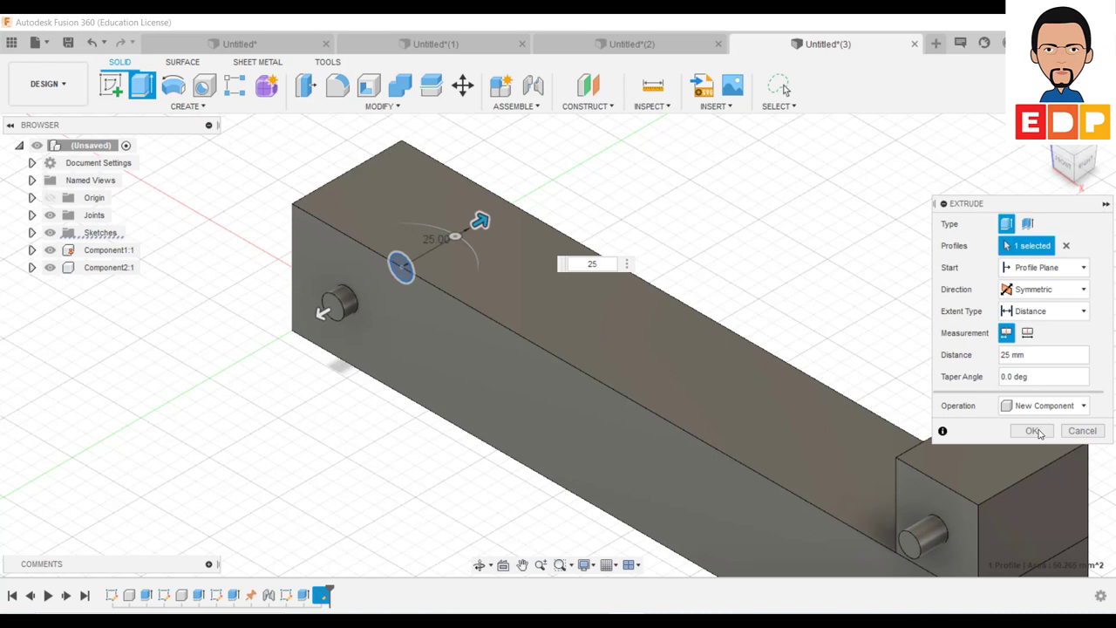
click(1033, 431)
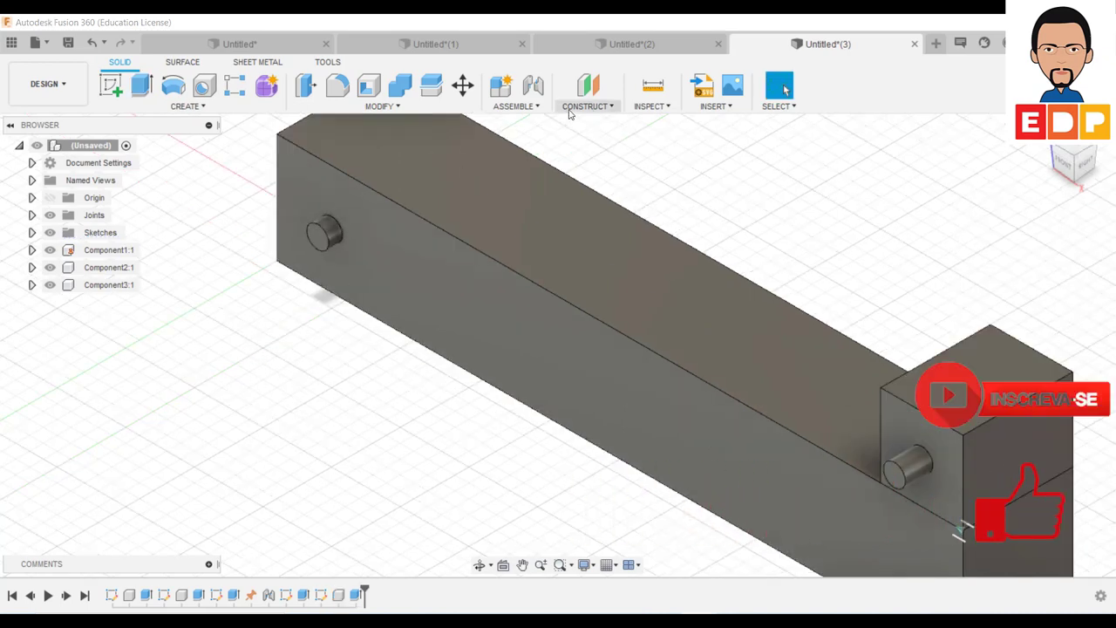
Join the pin end to the bar's hole with a Revolute joint about Z, offset -5 mm.
click(514, 105)
click(512, 137)
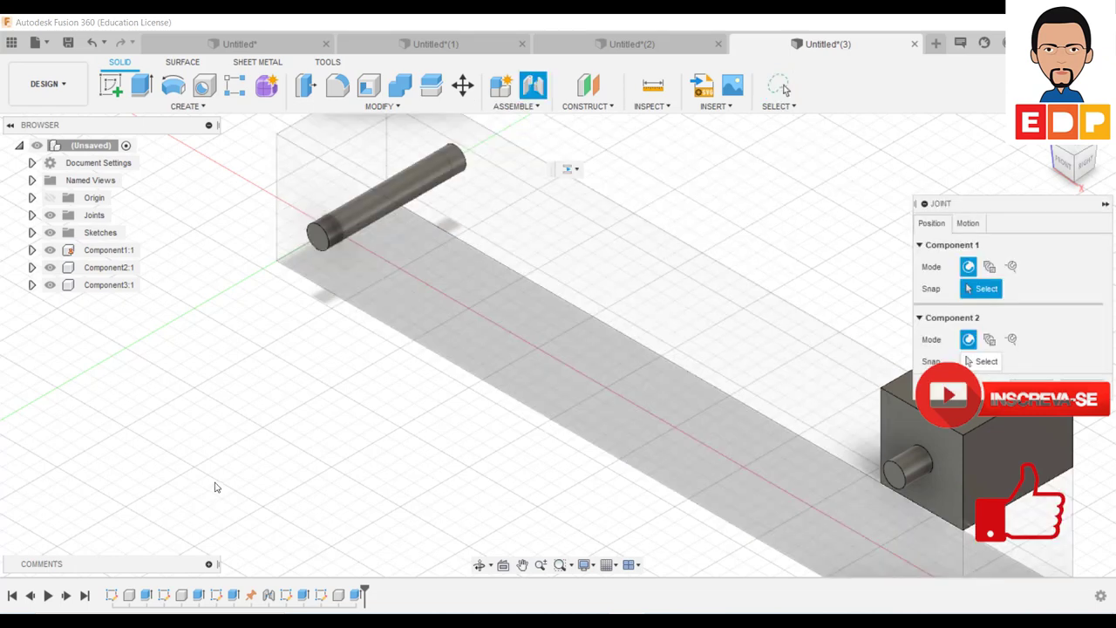
click(320, 234)
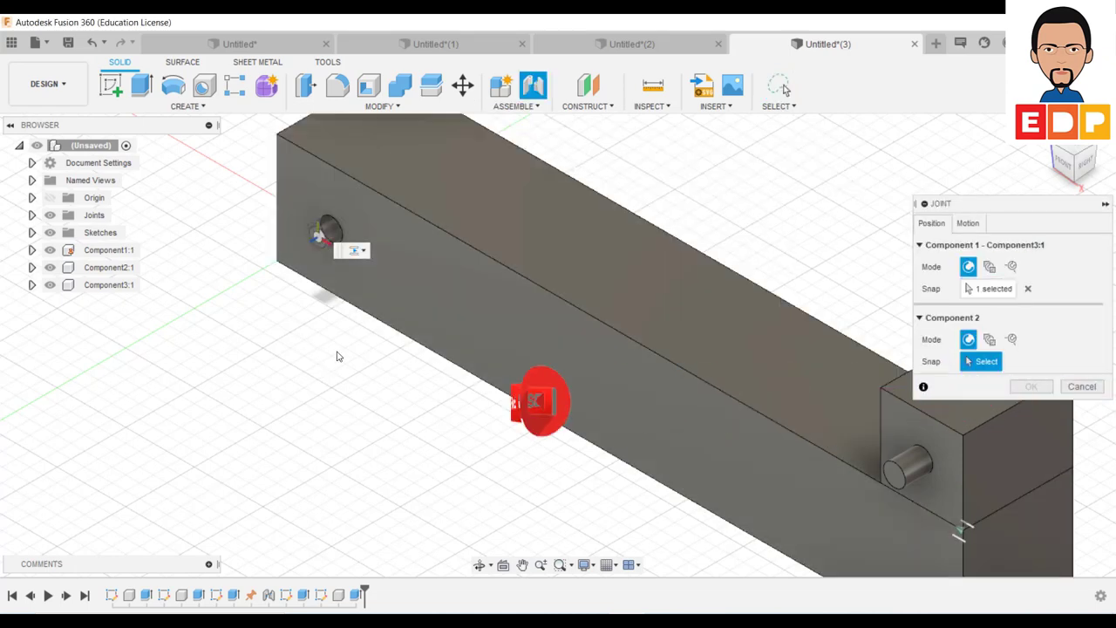
click(327, 234)
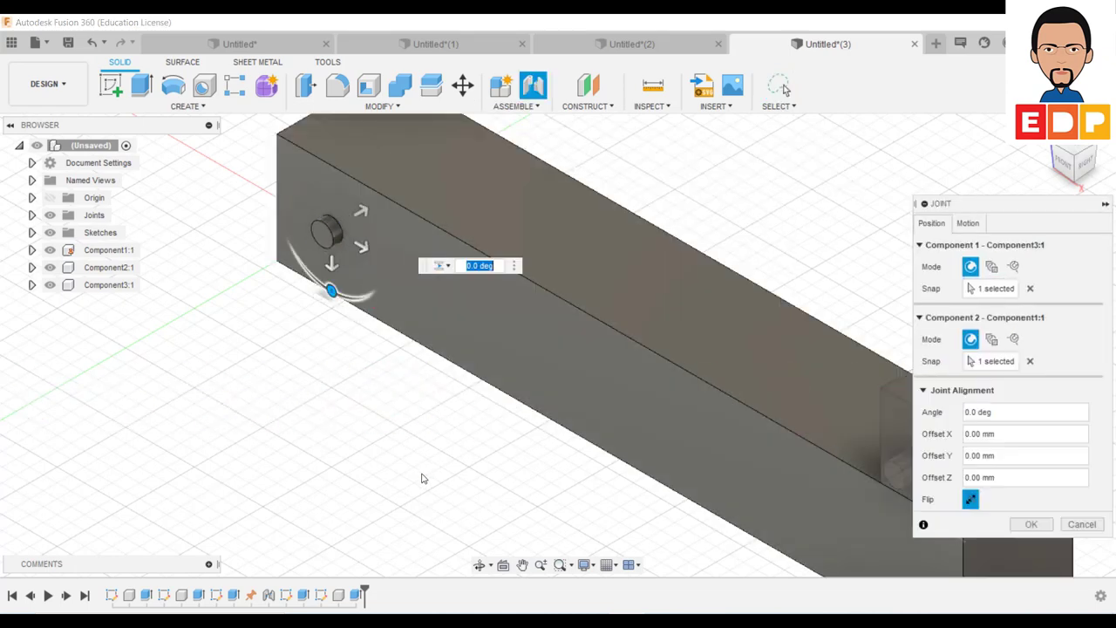
click(968, 223)
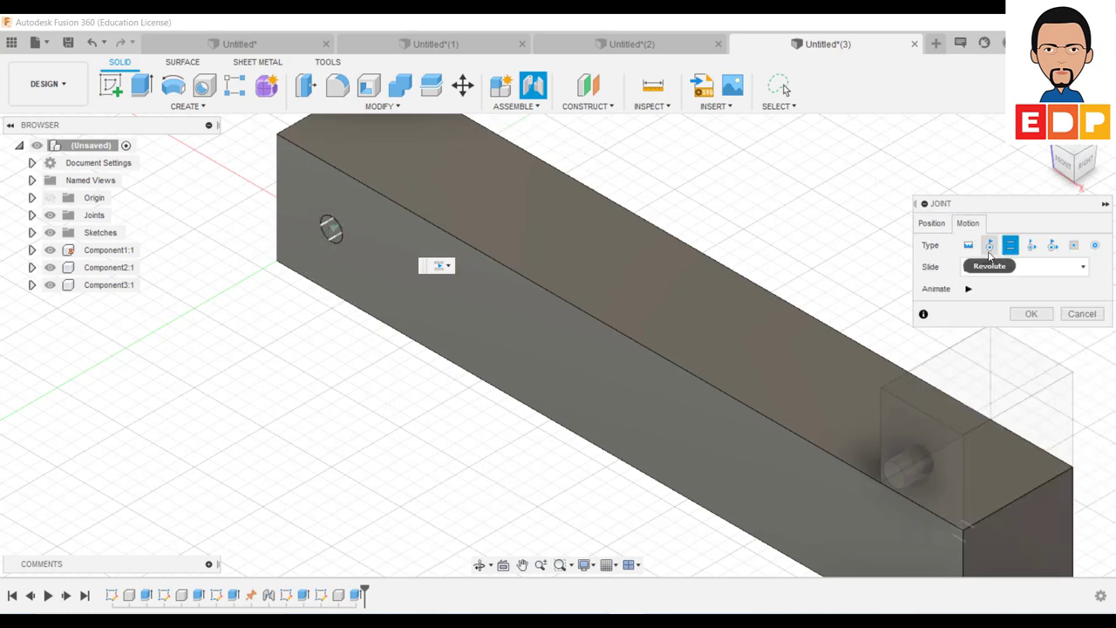
click(990, 247)
click(968, 289)
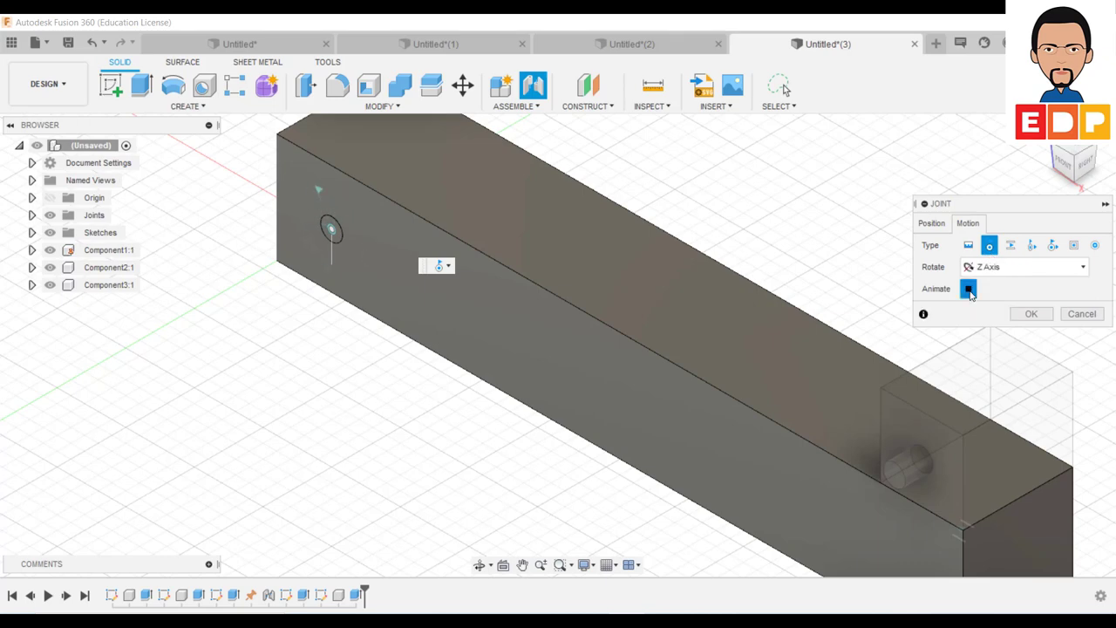
click(969, 290)
click(931, 223)
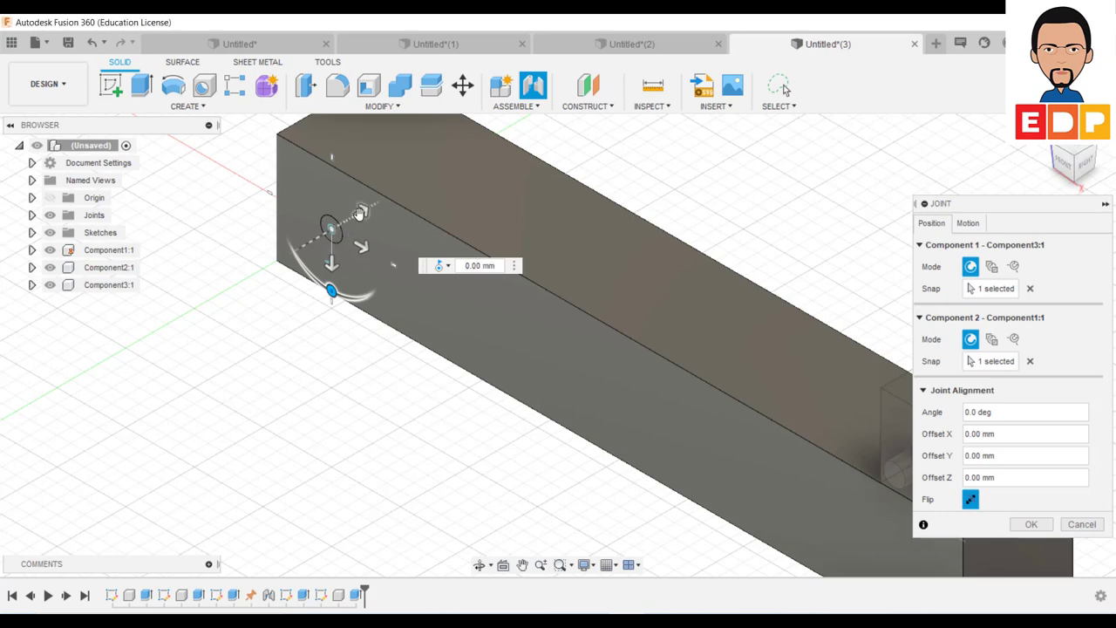
drag(350, 218, 349, 221)
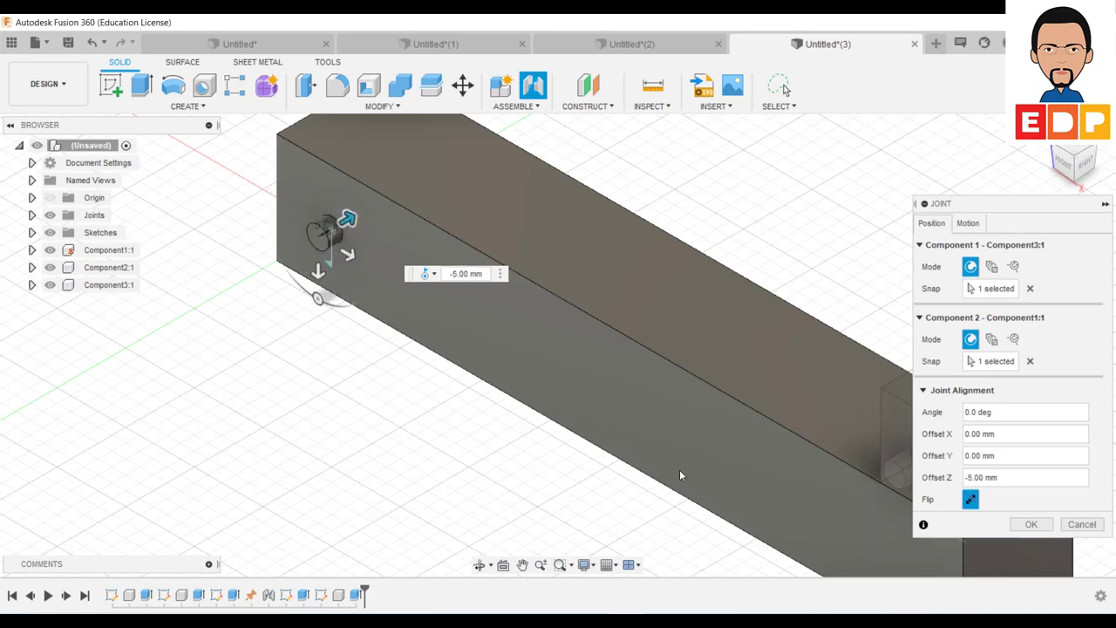
click(1031, 524)
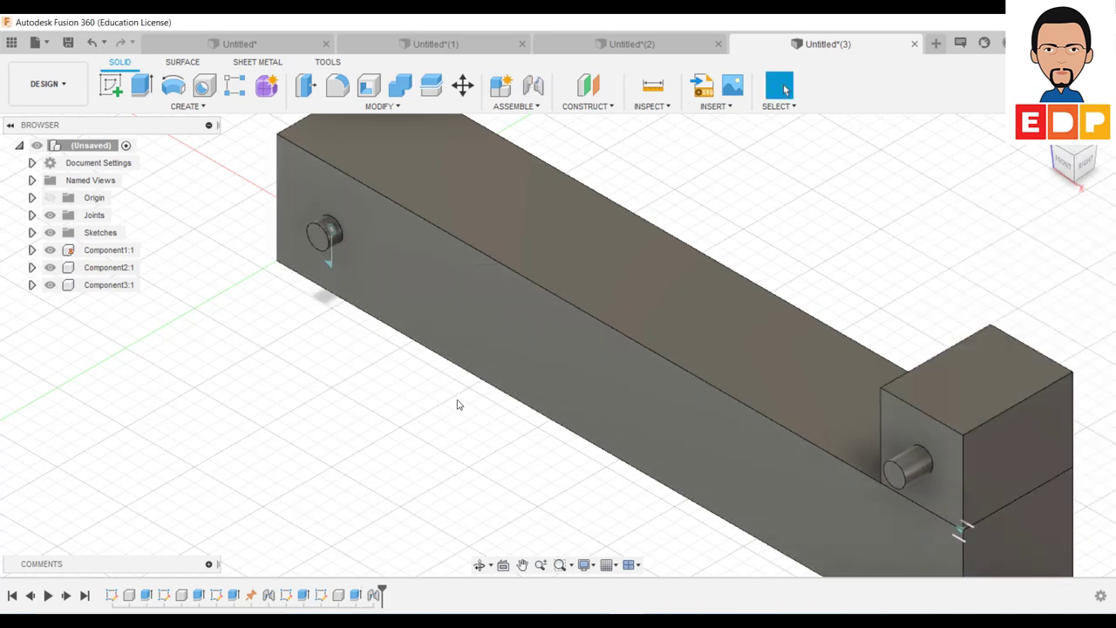
Sketch on the bar's front face a circle around the pin and a 13 mm circle below.
click(367, 280)
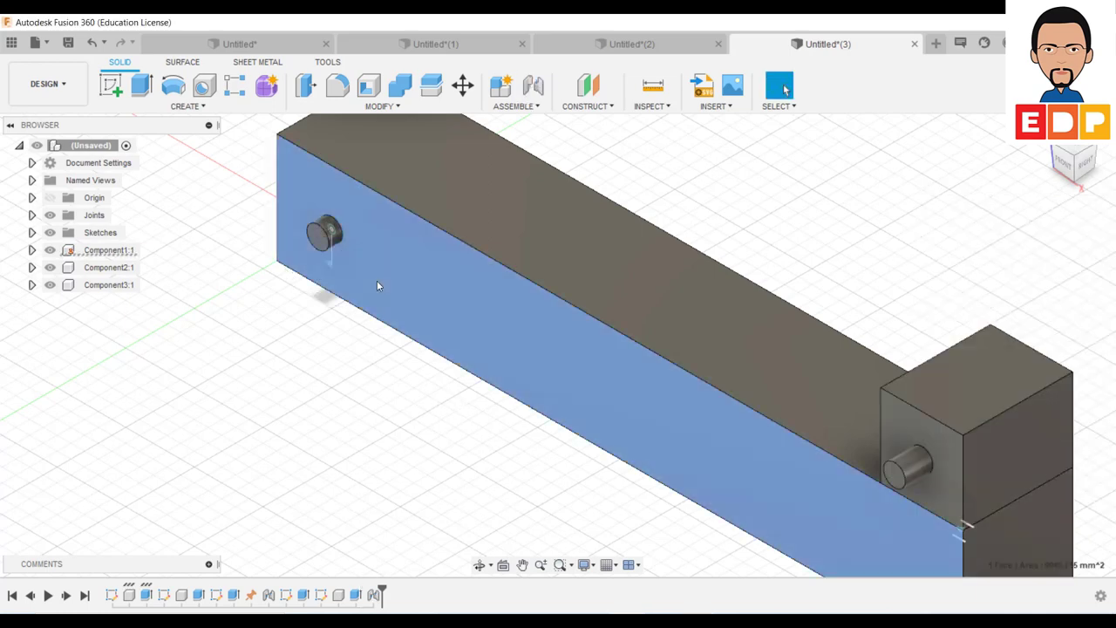
click(110, 87)
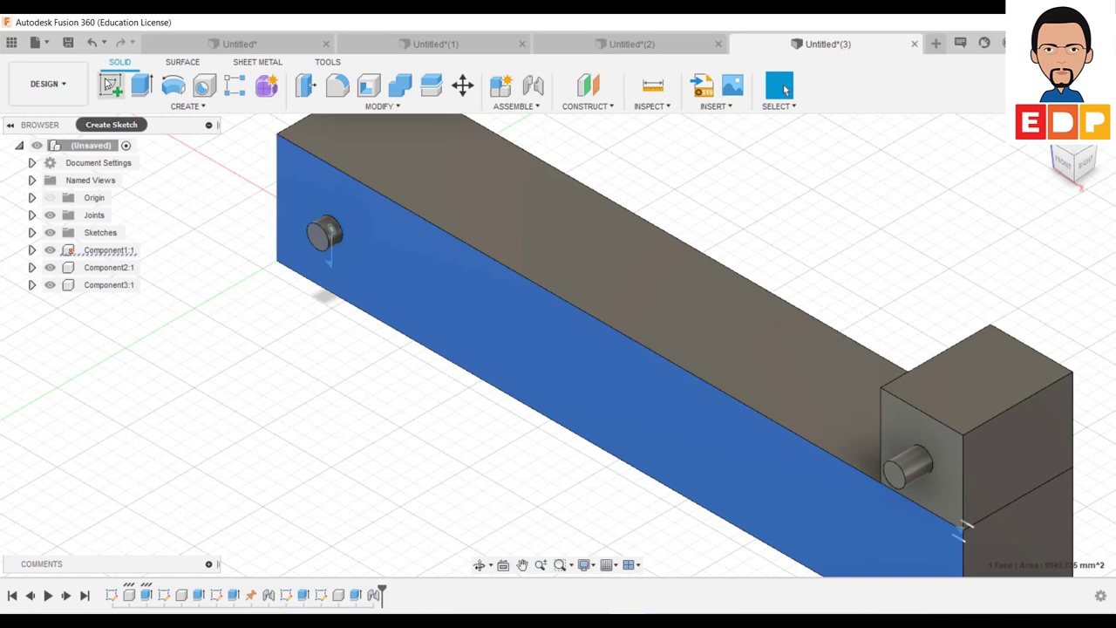
middle_drag(716, 533, 481, 428)
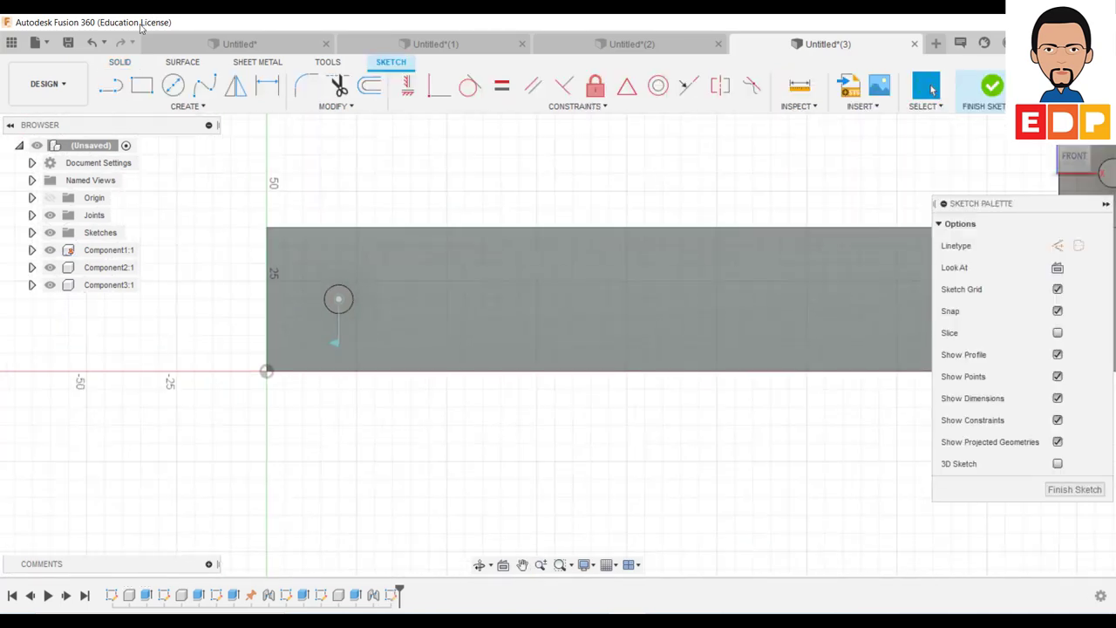
click(172, 84)
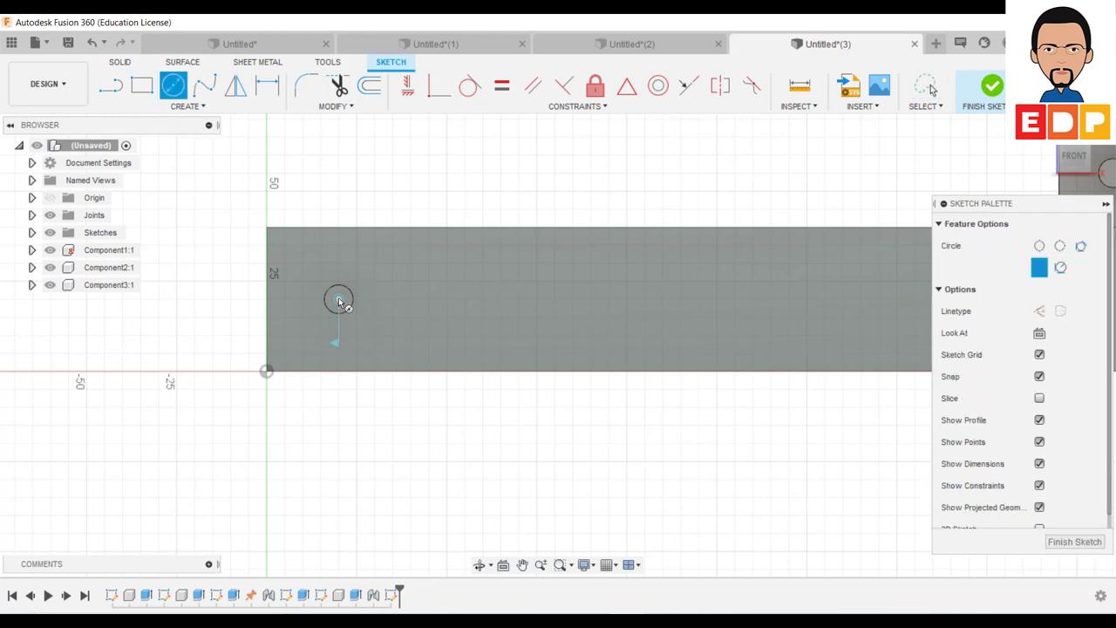
click(370, 280)
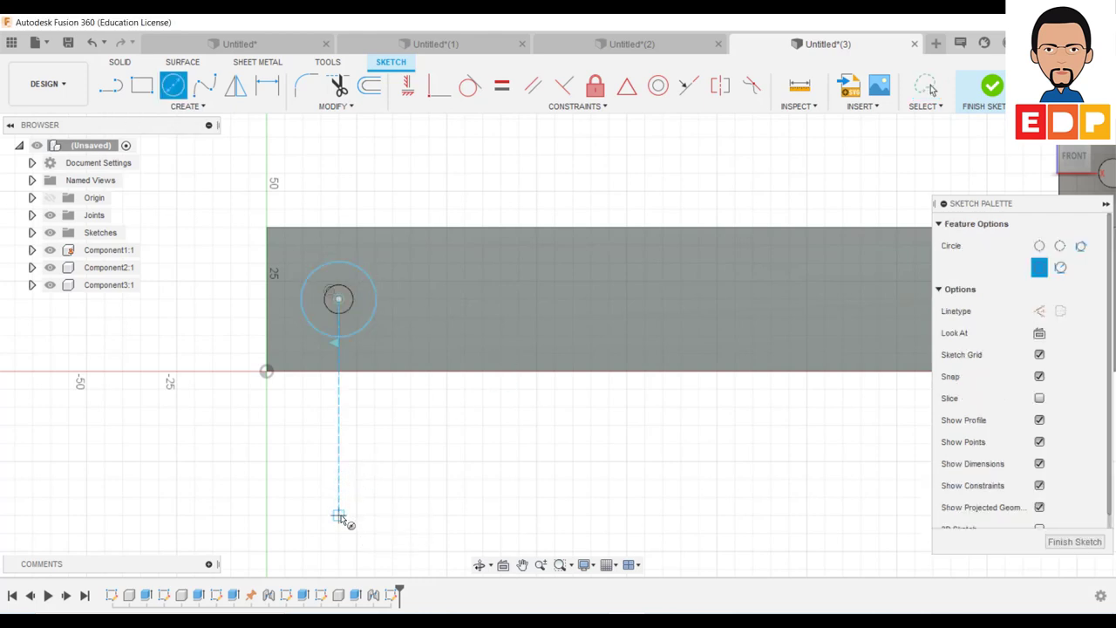
click(338, 516)
text(13)
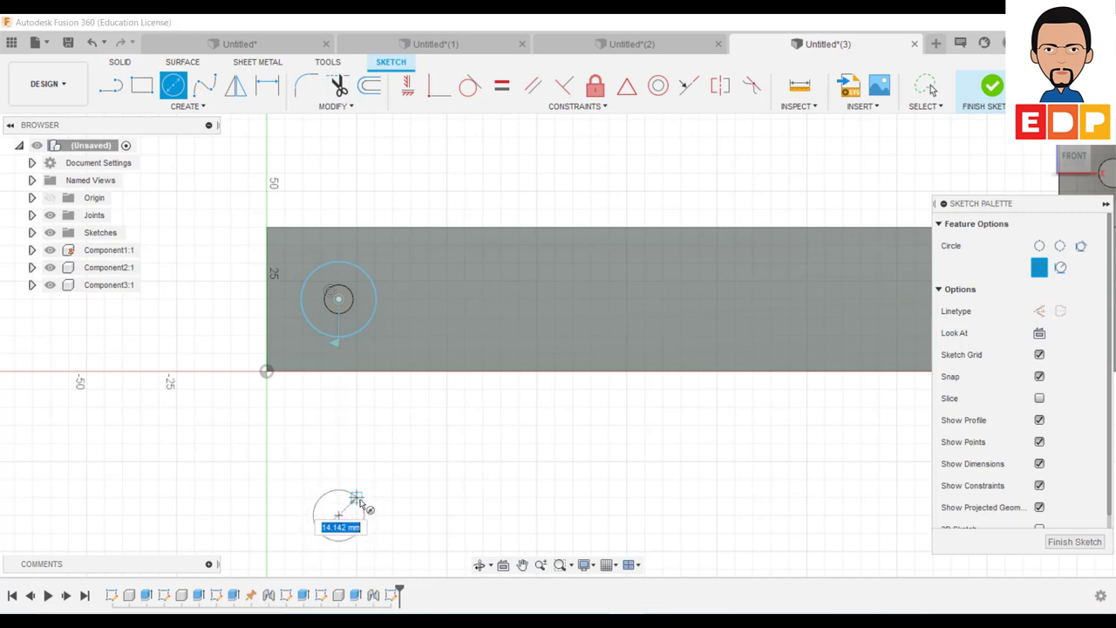
key(Return)
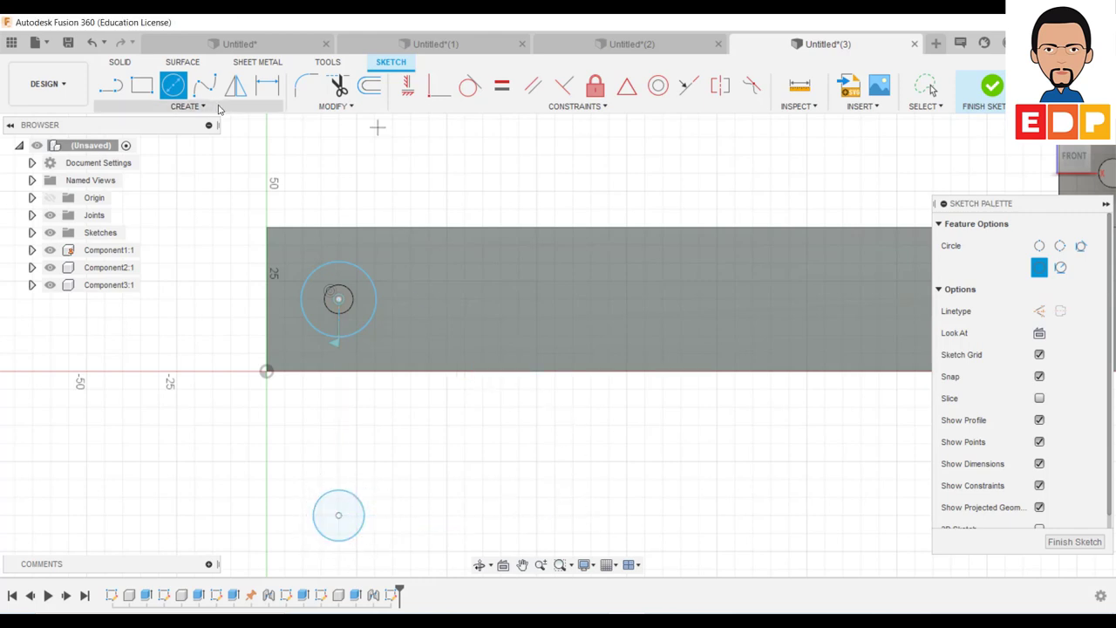
key(Escape)
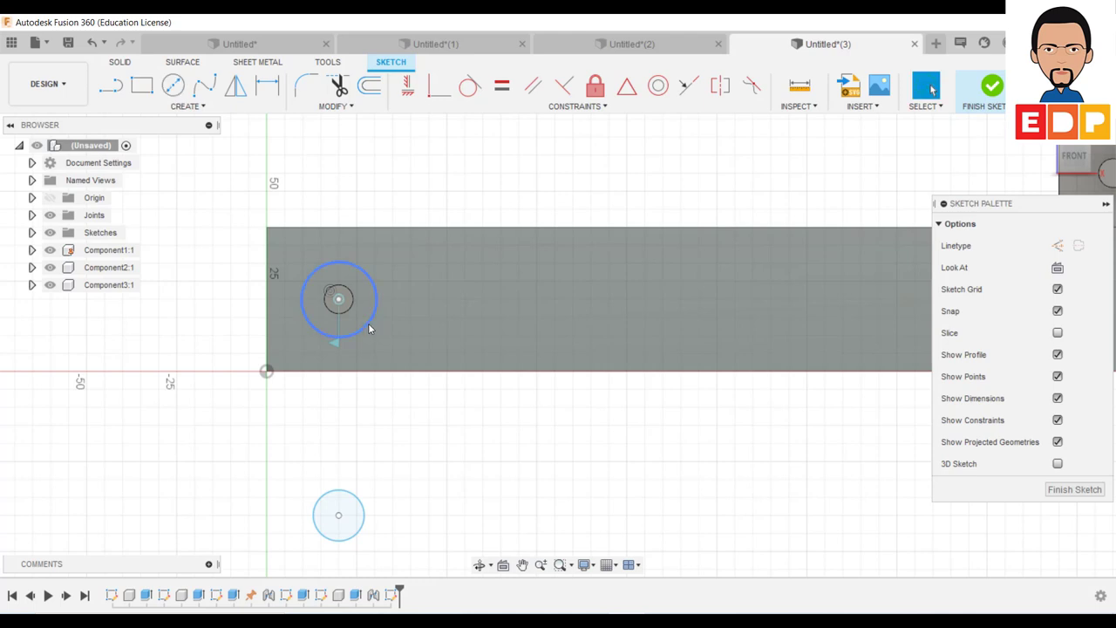
Dimension the upper circle to Ø20 mm and the lower circle to Ø16 mm.
click(368, 323)
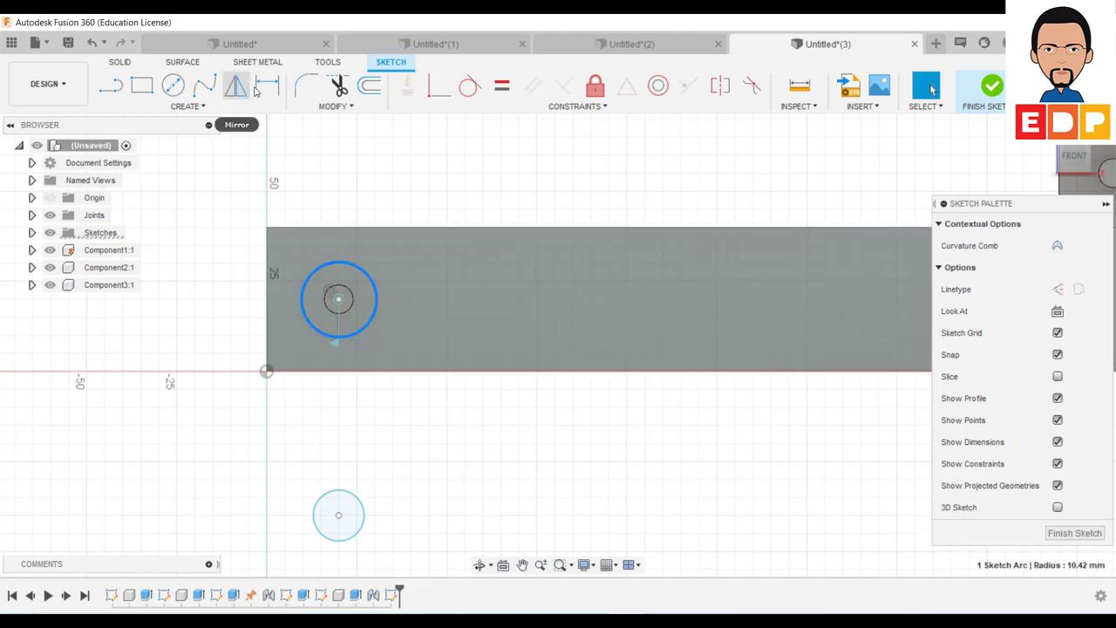
click(267, 85)
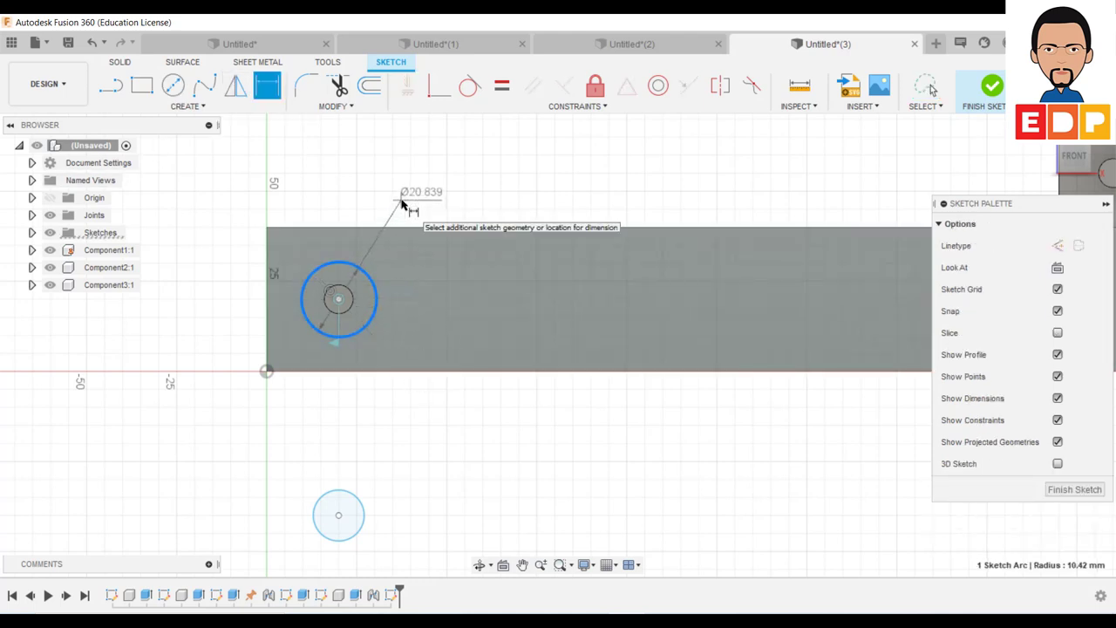
click(402, 203)
text(20)
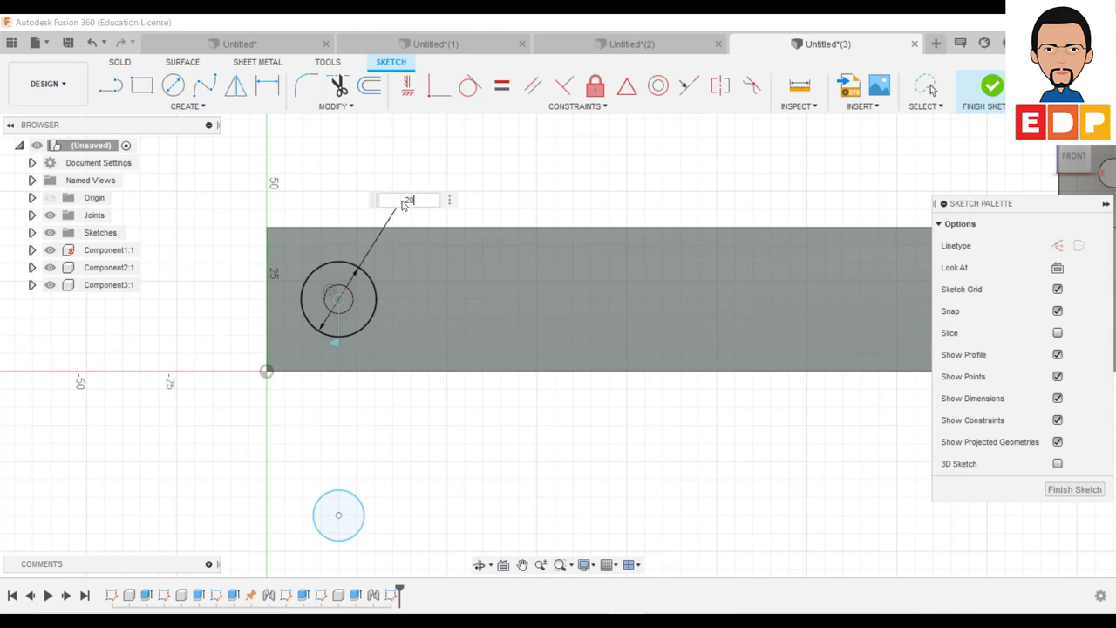
key(Return)
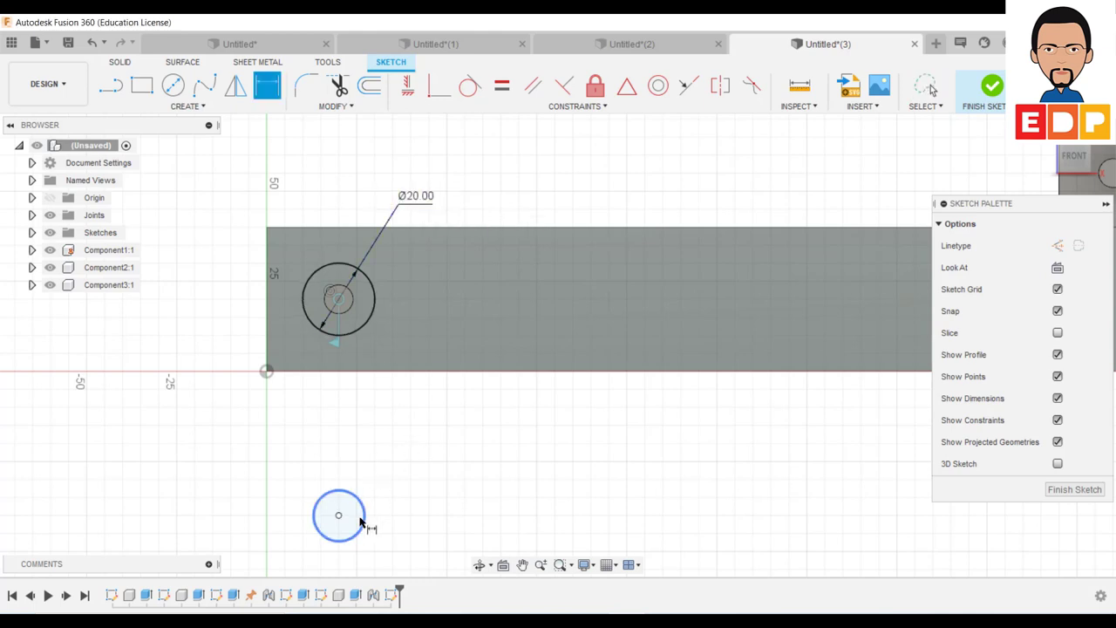
click(364, 524)
click(422, 494)
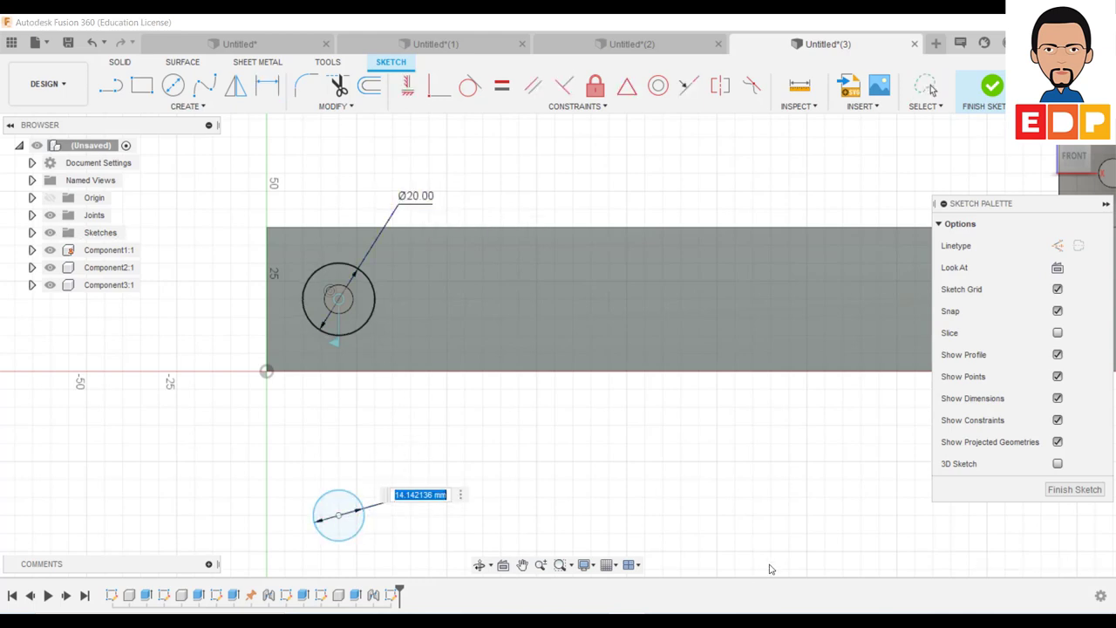
text(16)
key(Return)
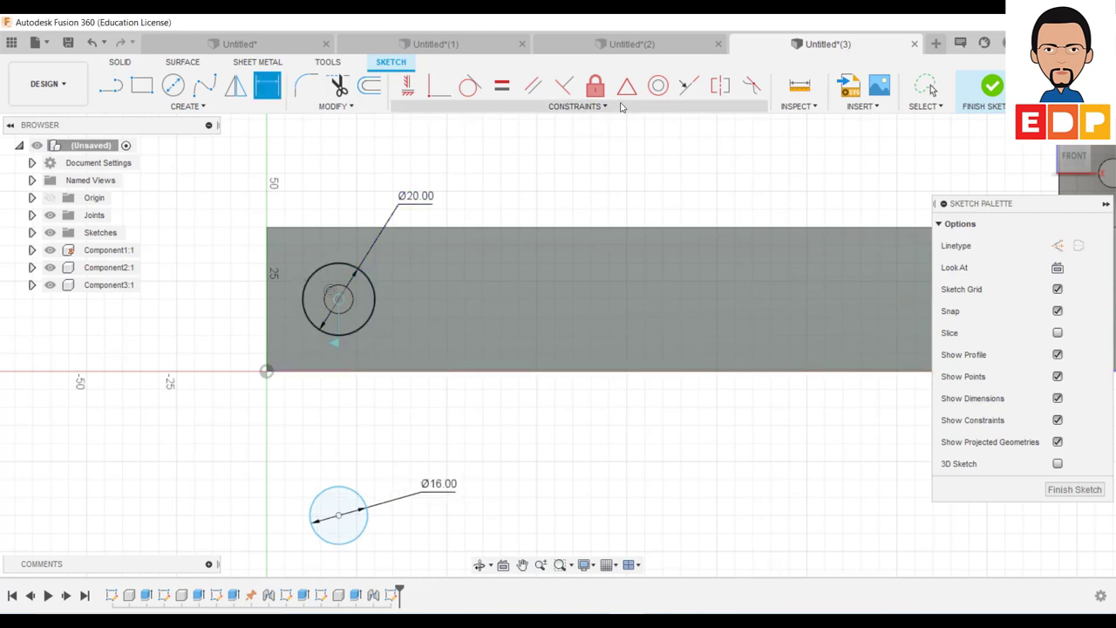
Draw left and right side lines from the Ø20 circle down to the Ø16 circle.
click(116, 94)
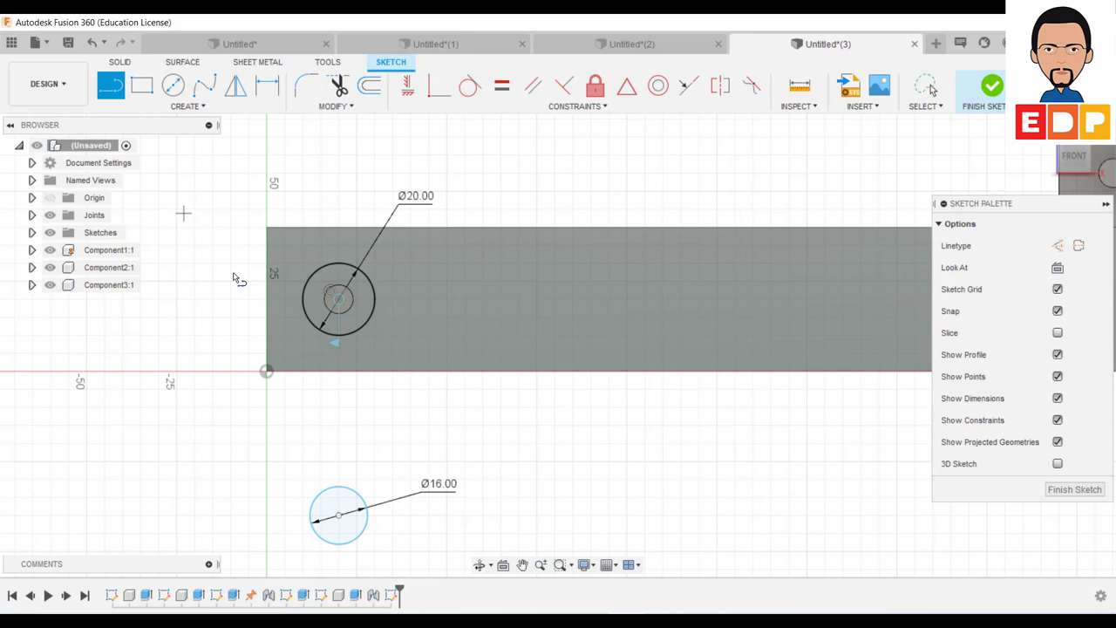
click(303, 299)
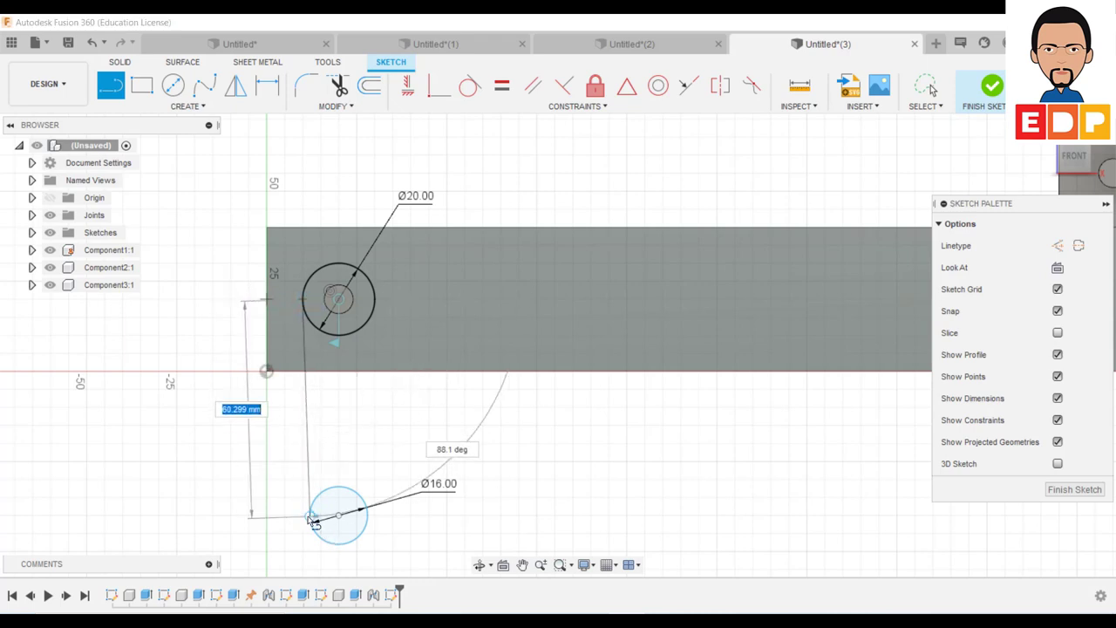
double_click(310, 516)
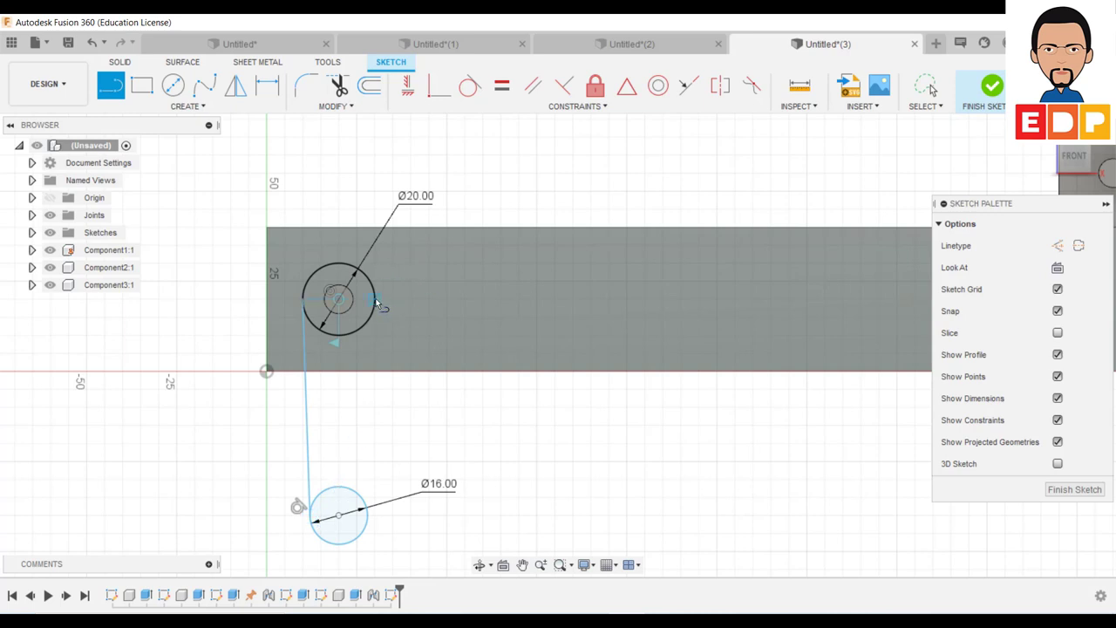
click(375, 299)
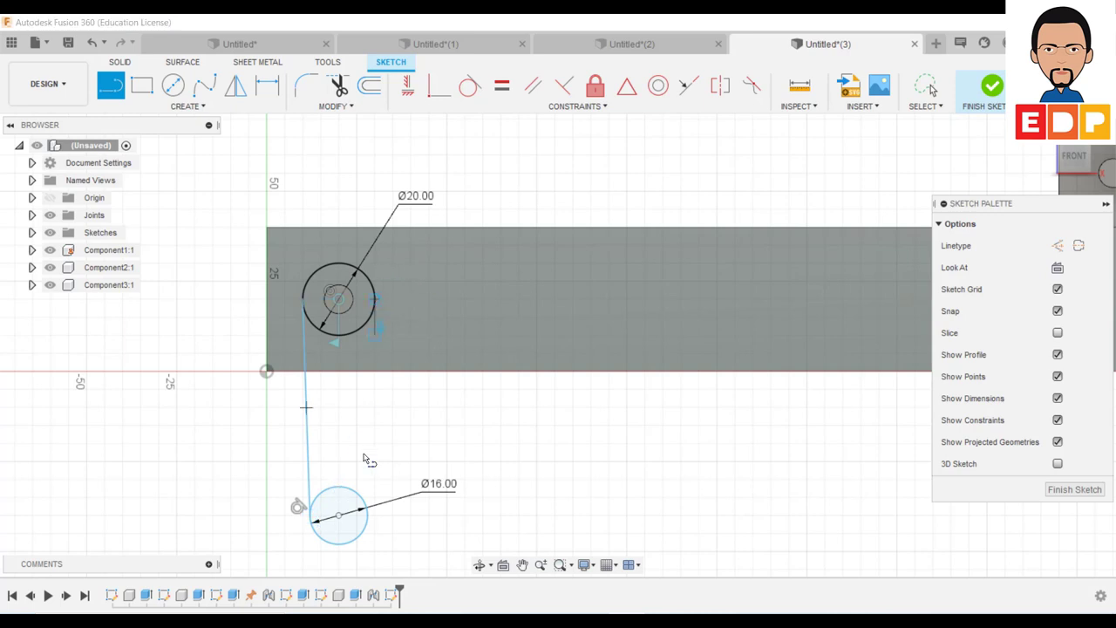
double_click(368, 518)
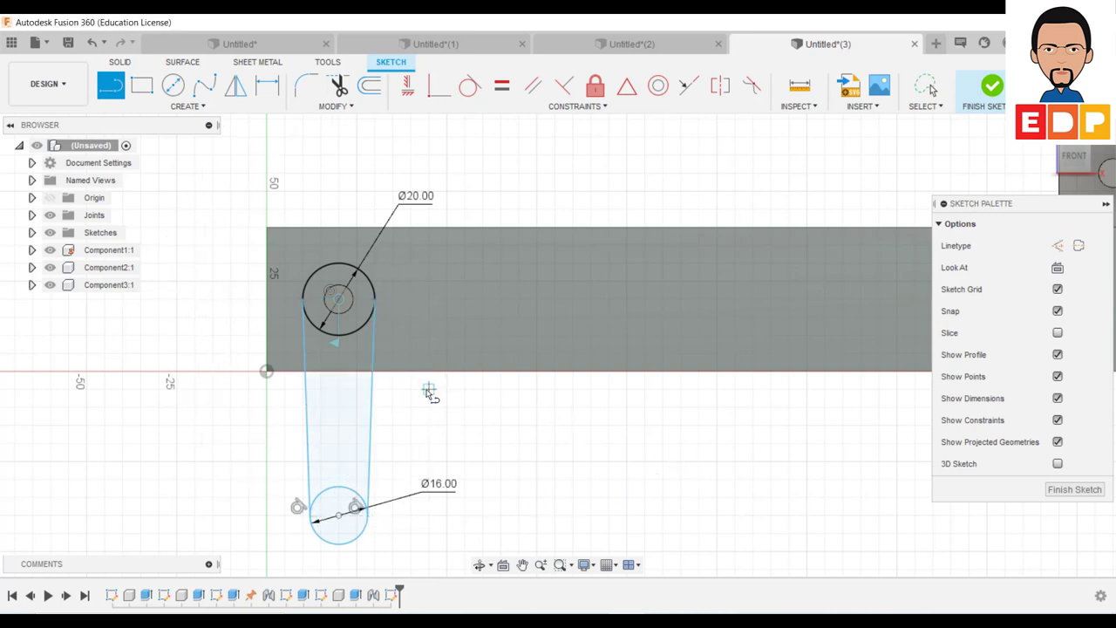
key(Escape)
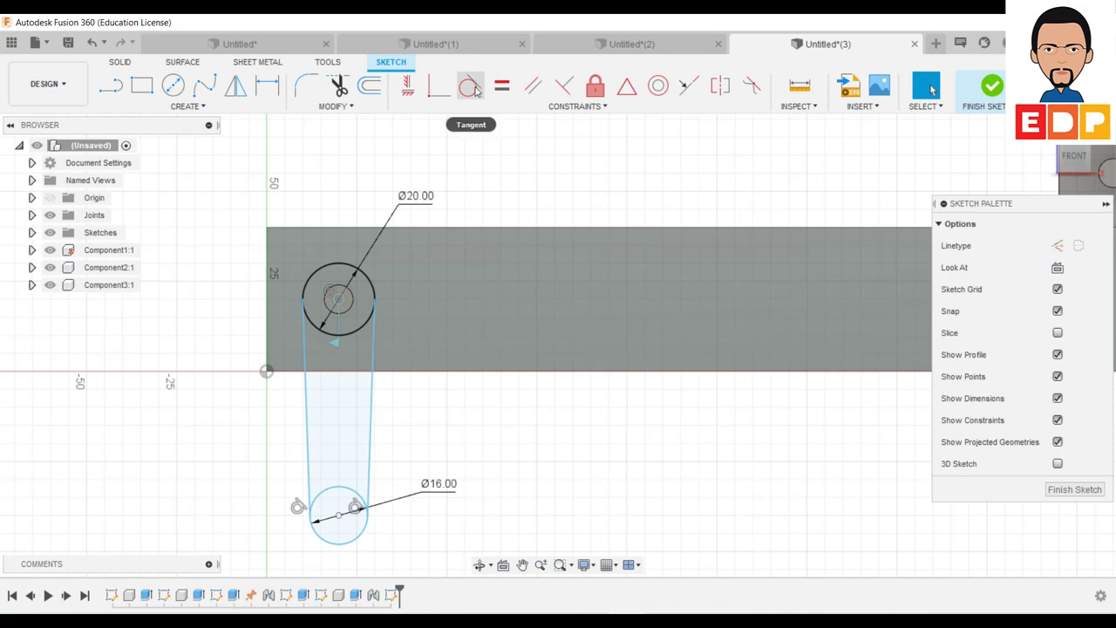
Make both side lines tangent to the Ø20 circle, then try the same on the Ø16 circle.
click(476, 91)
click(361, 330)
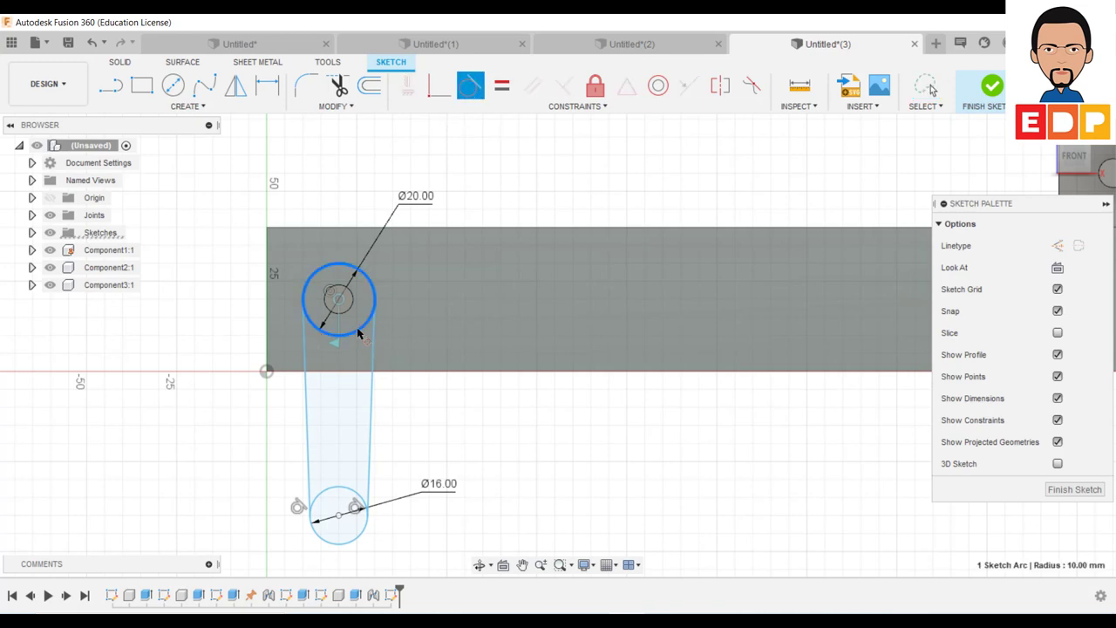
click(373, 340)
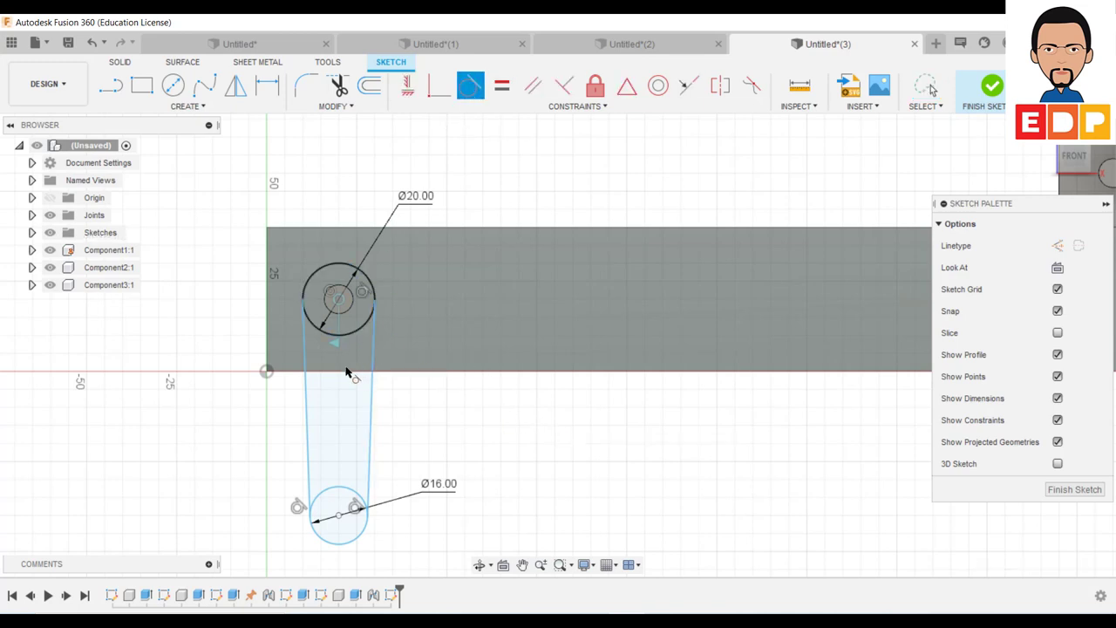
click(315, 328)
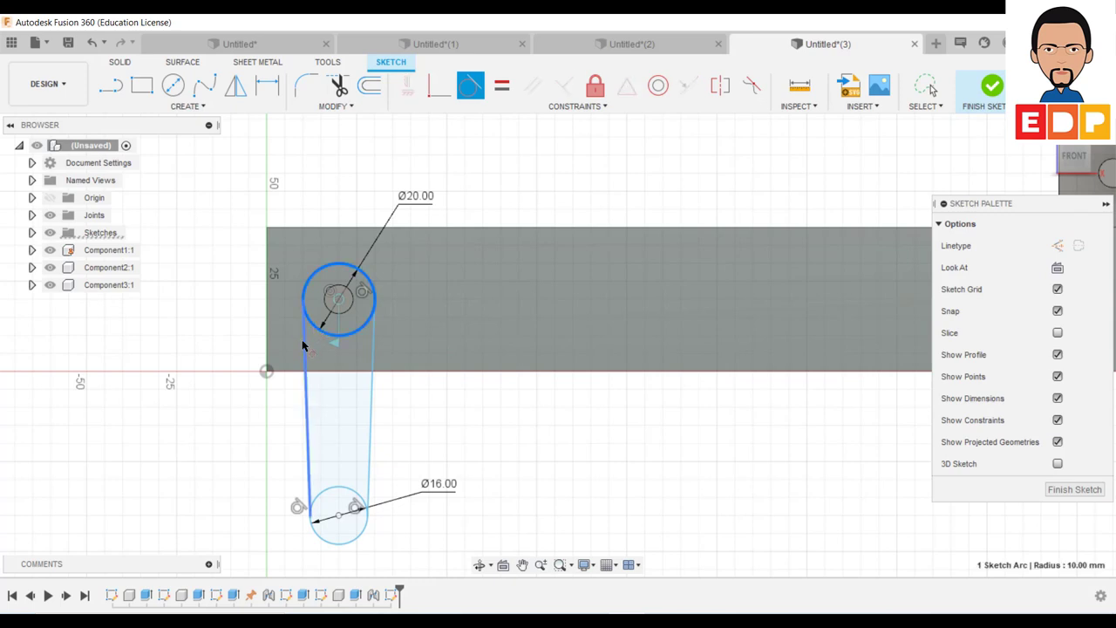
click(306, 347)
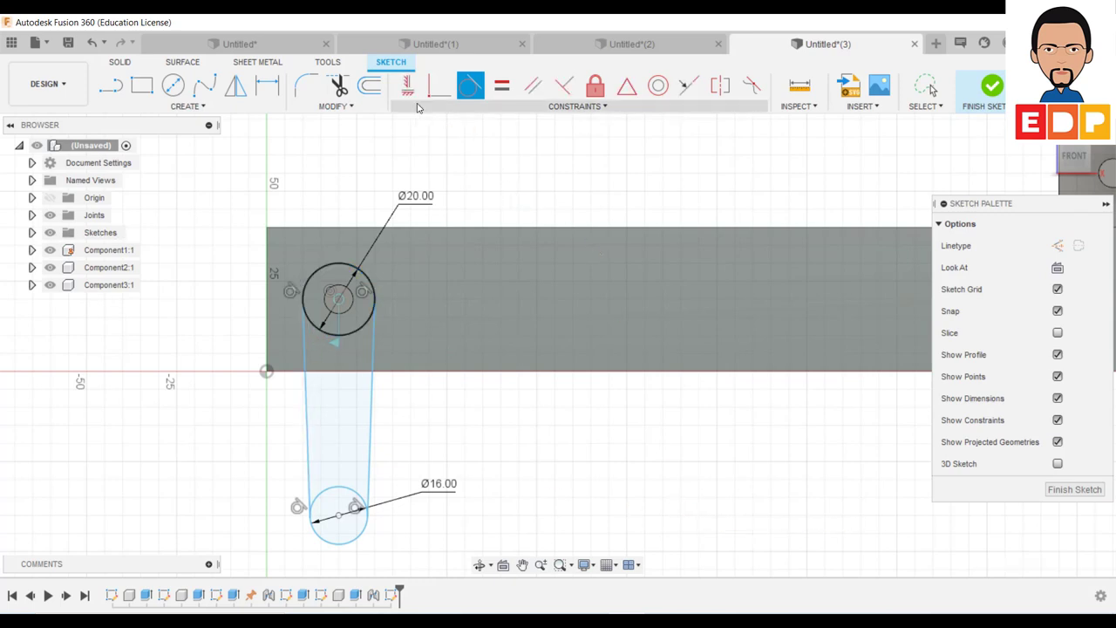
click(347, 495)
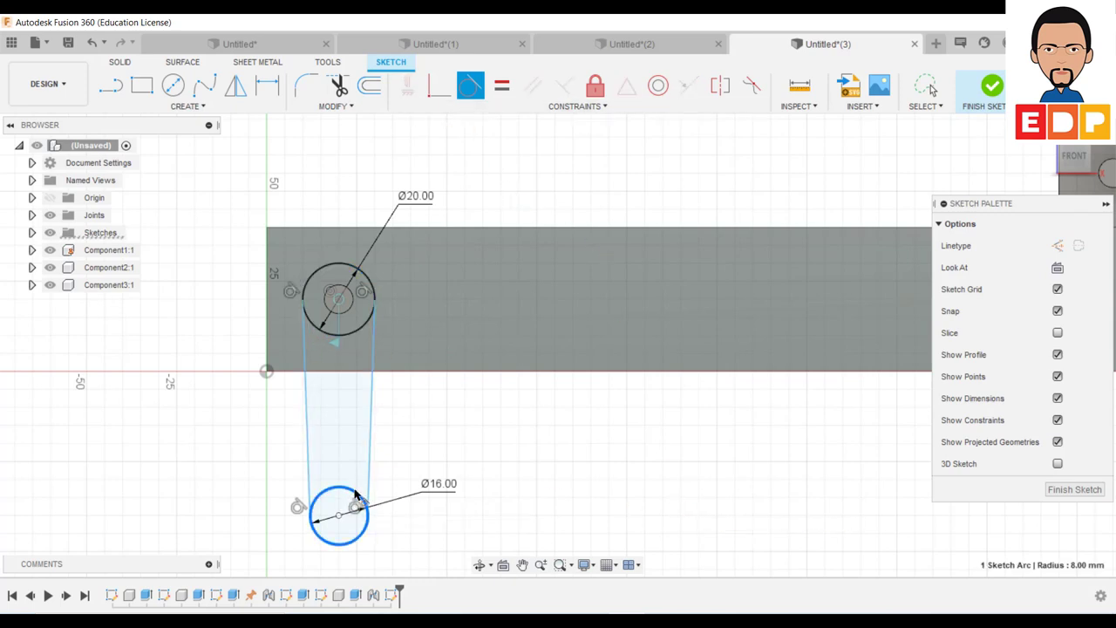
click(370, 486)
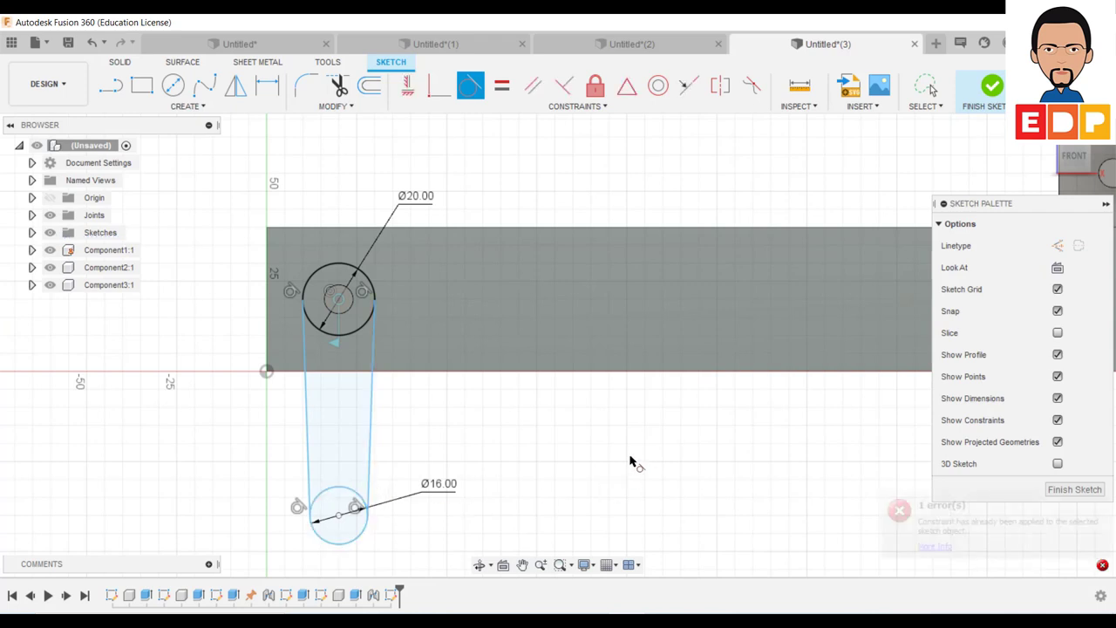
click(316, 493)
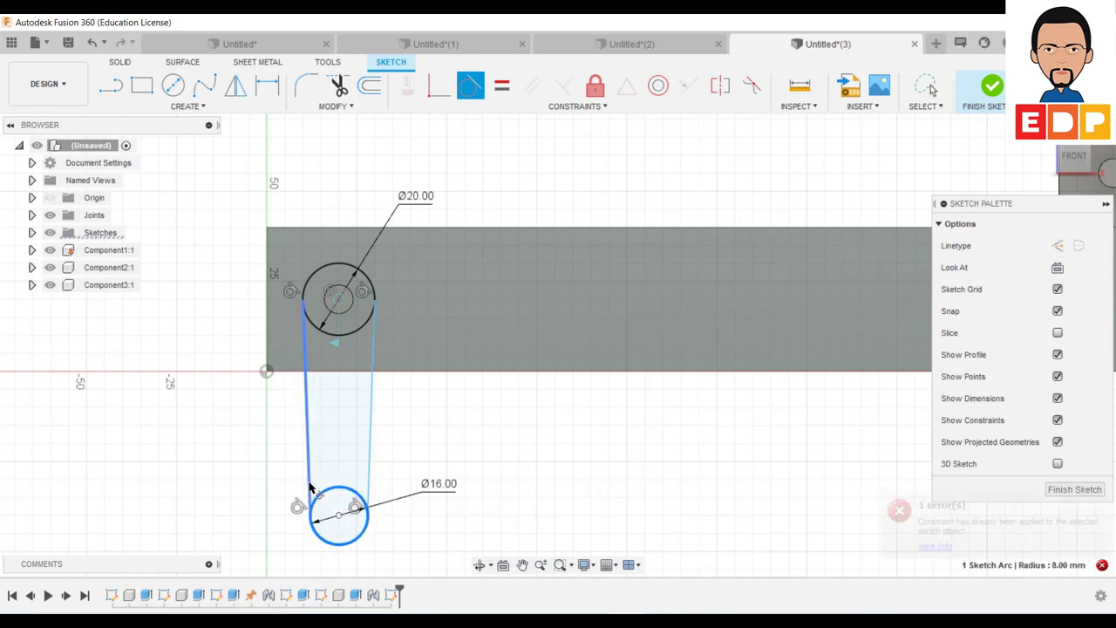
click(310, 488)
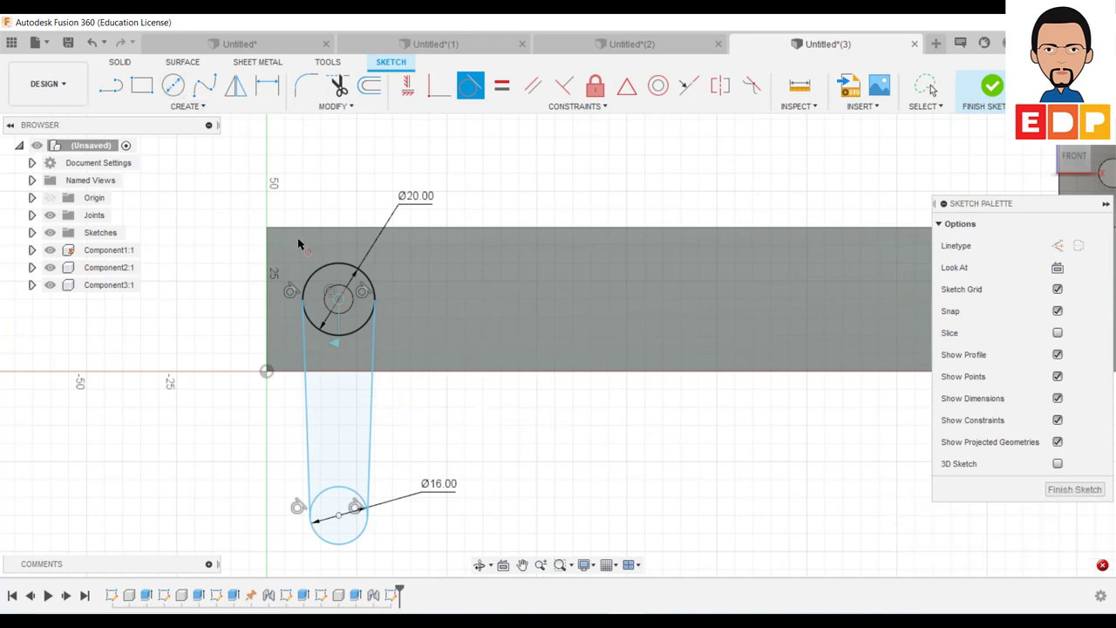
click(267, 85)
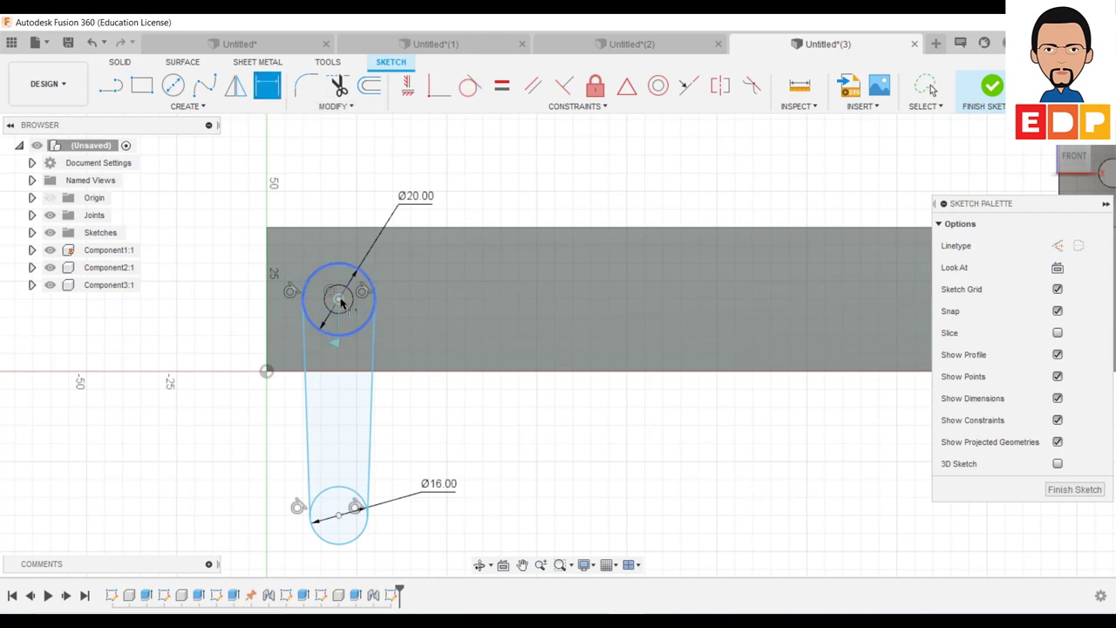
Set the centre-to-centre distance of the link circles to 45 mm and drag the lower centre.
click(339, 516)
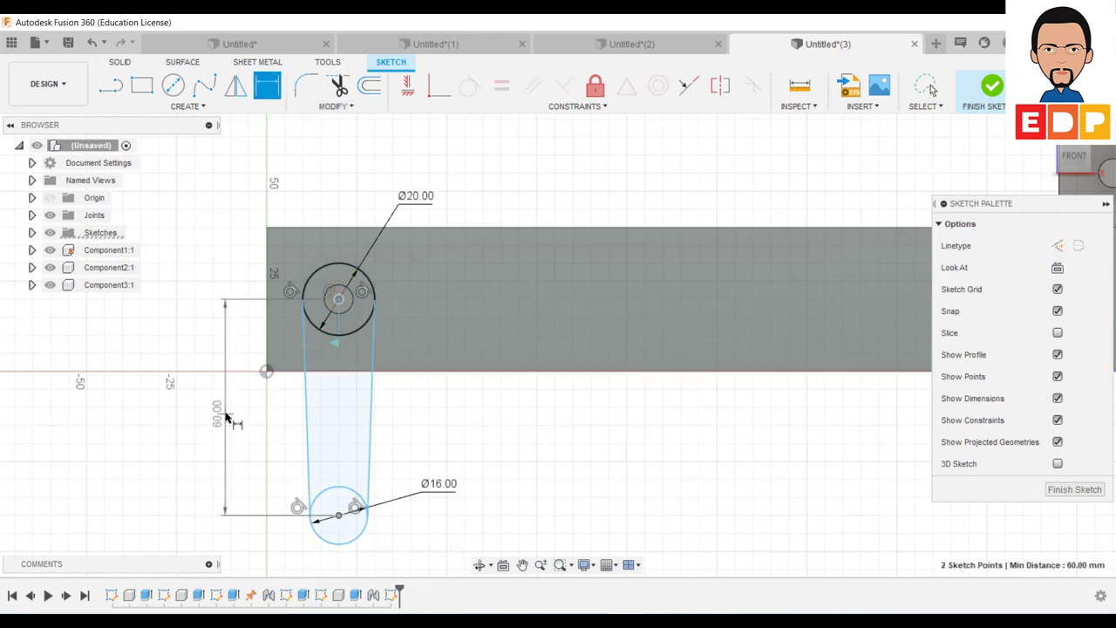
click(231, 417)
text(45)
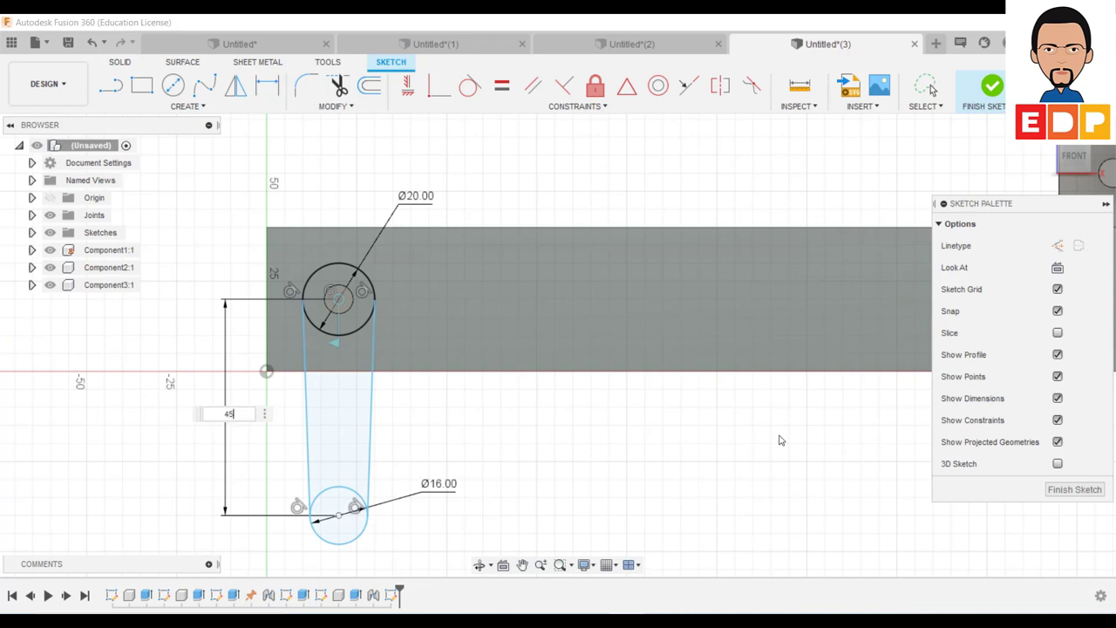
key(Return)
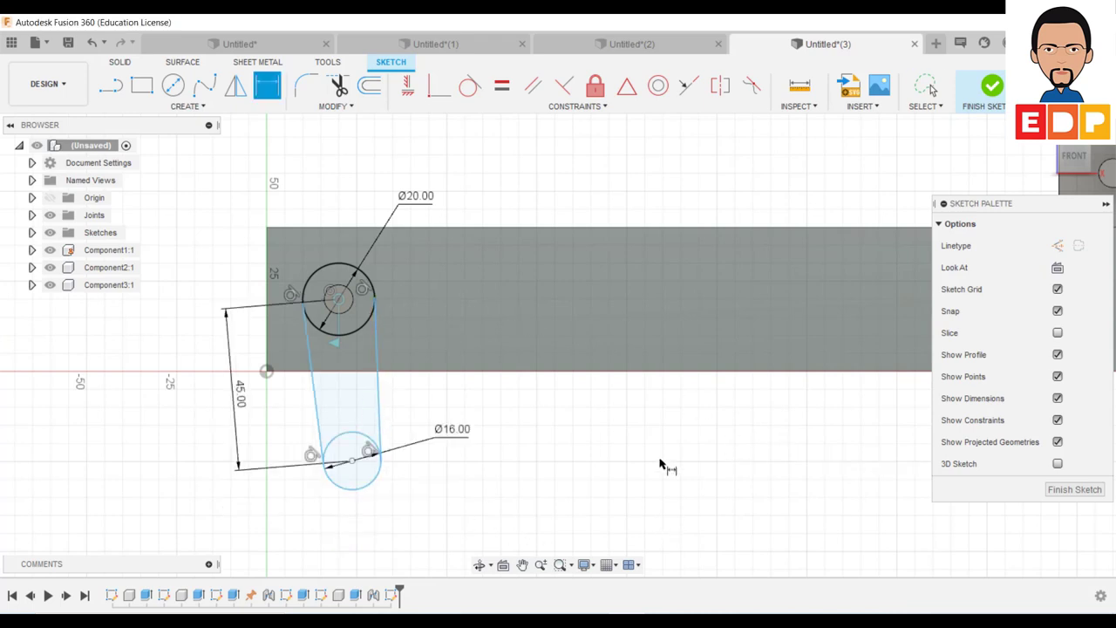
key(Escape)
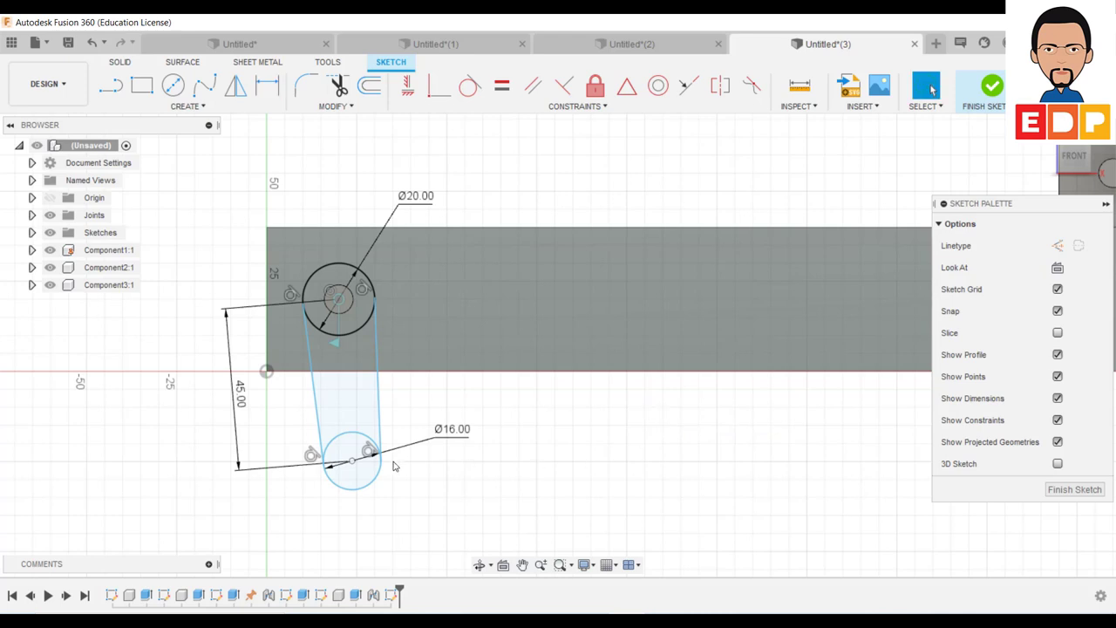
drag(352, 461, 342, 474)
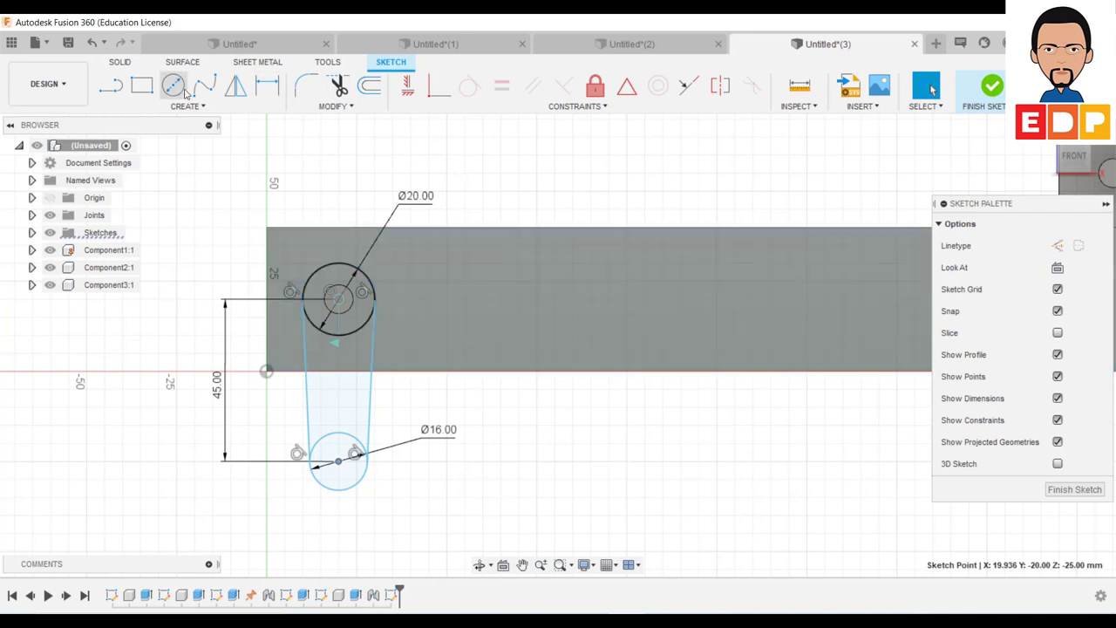
Add small concentric circles at the centres of the Ø20 and Ø16 link ends.
click(172, 84)
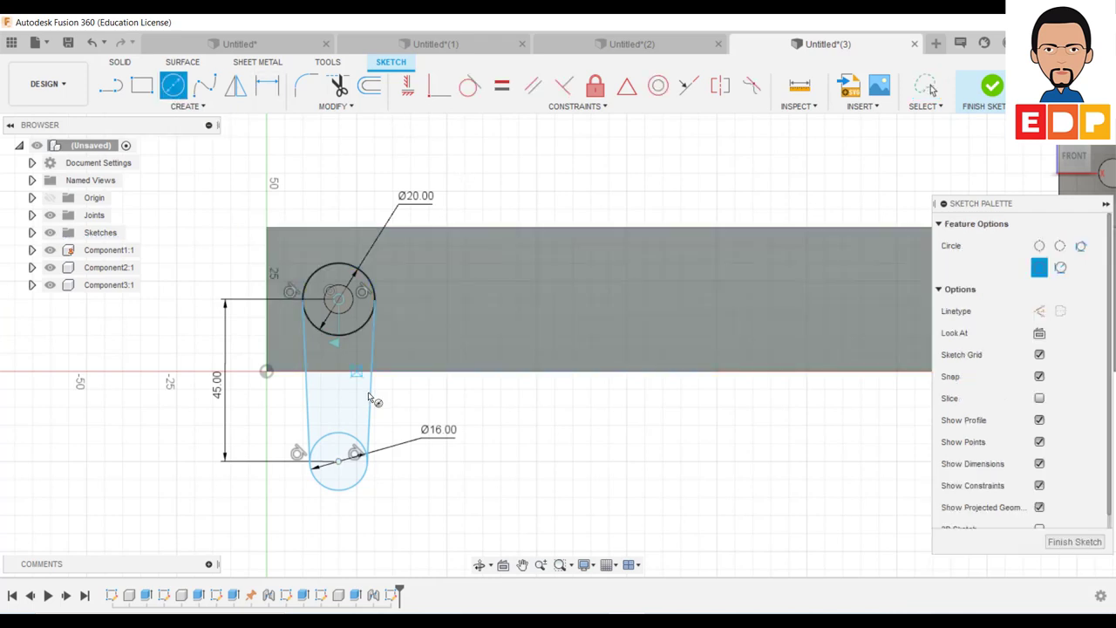
click(338, 298)
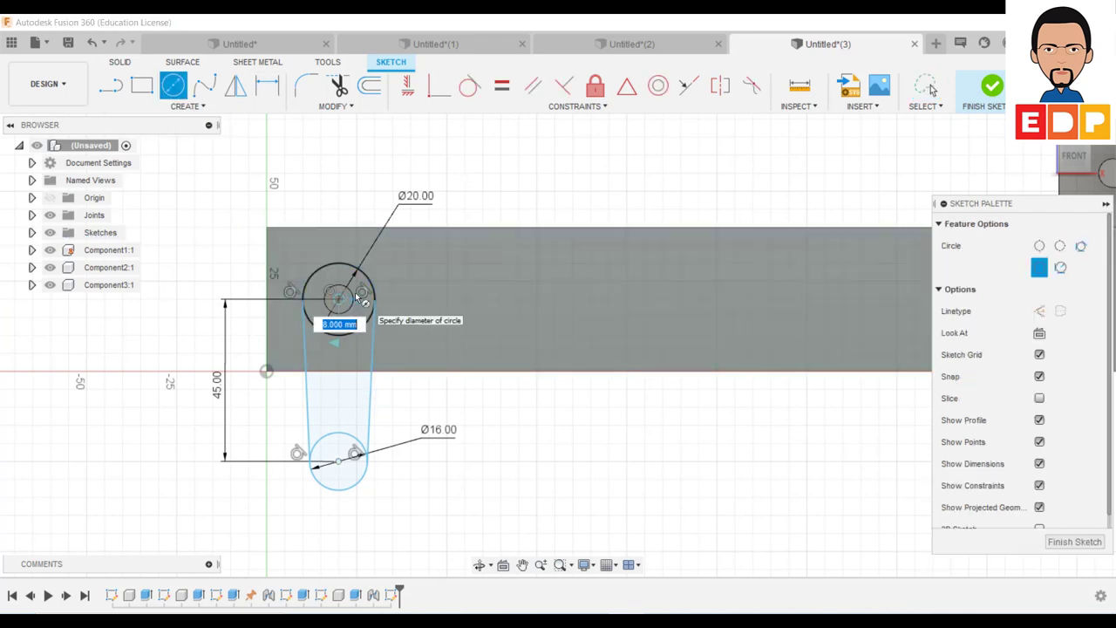
key(Return)
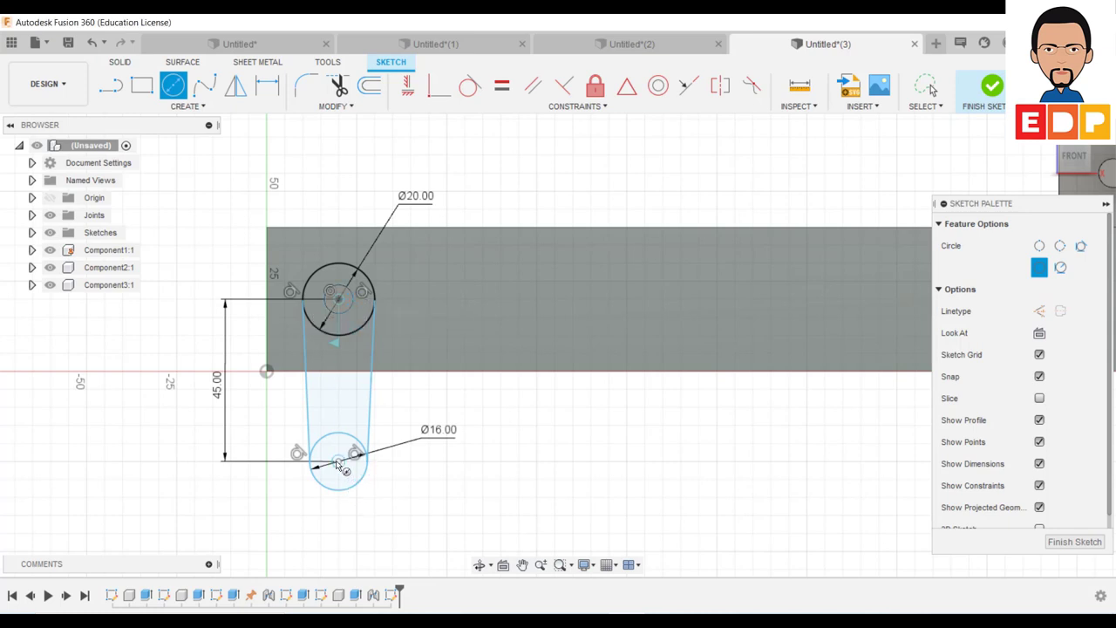
click(338, 460)
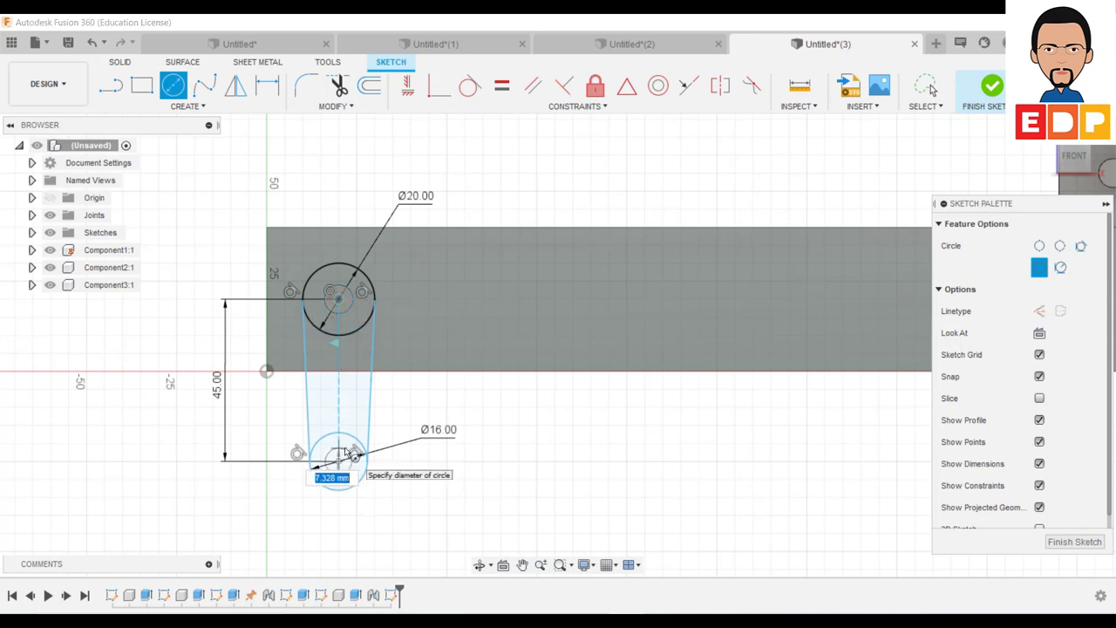
key(Return)
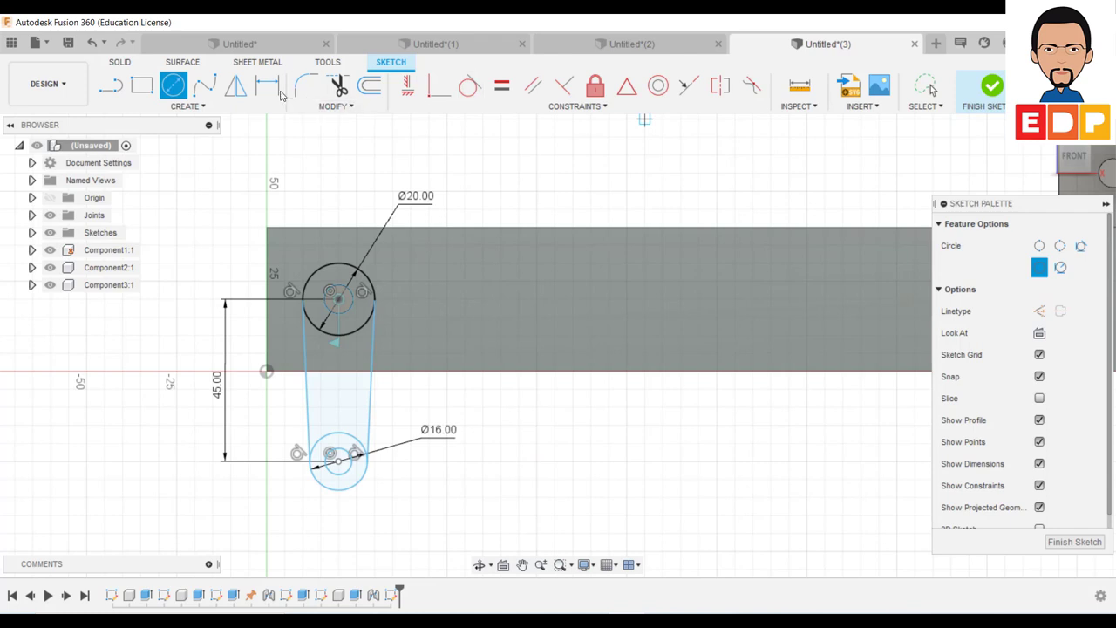
Dimension the inner circle of the lower link end to a 4 mm diameter.
click(268, 84)
click(351, 453)
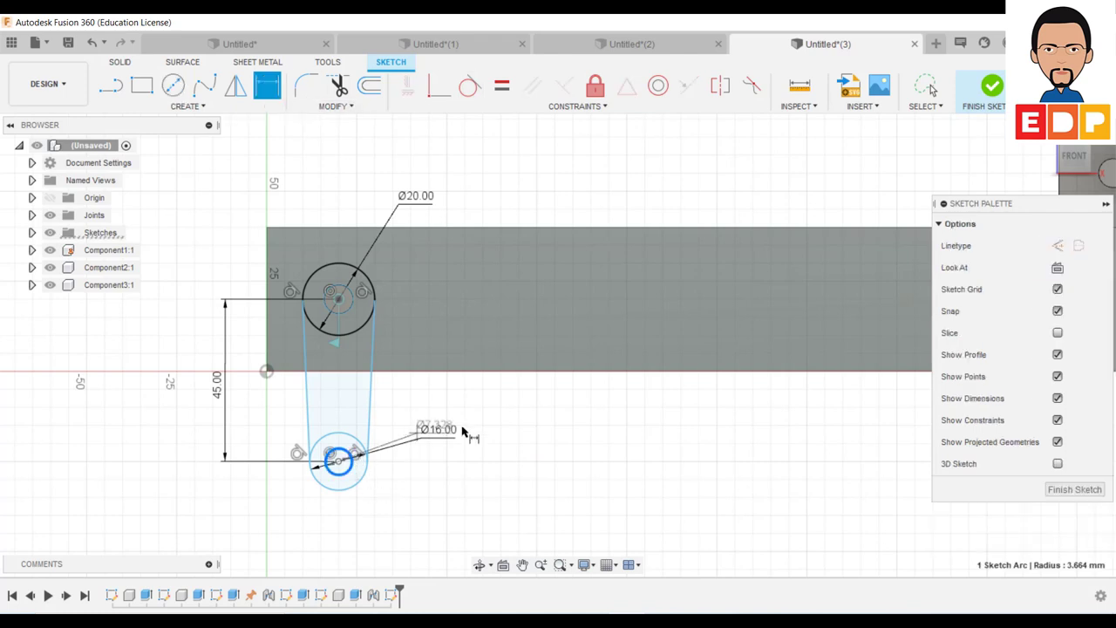
click(417, 494)
text(4)
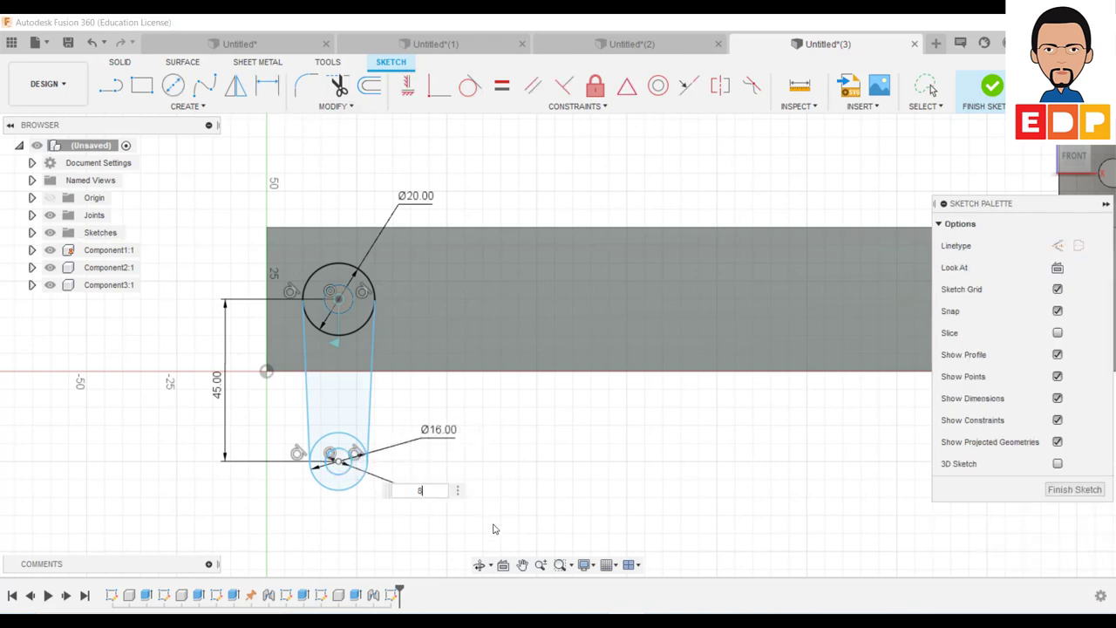
key(Return)
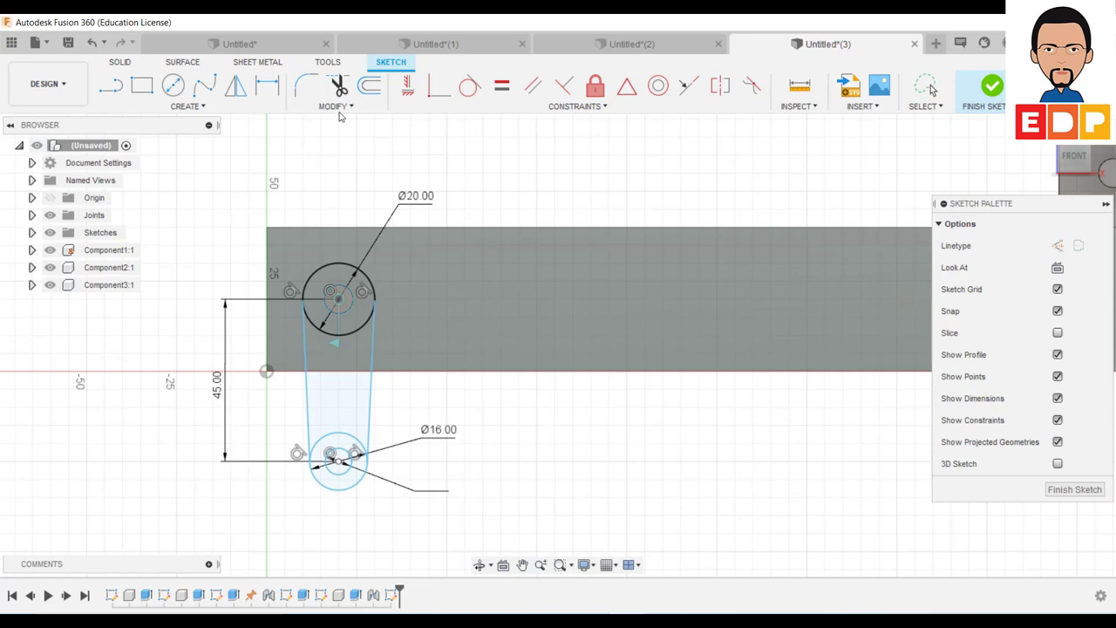
Trim the top circle's lower half and the bottom circle's upper arc, then finish the sketch.
click(339, 86)
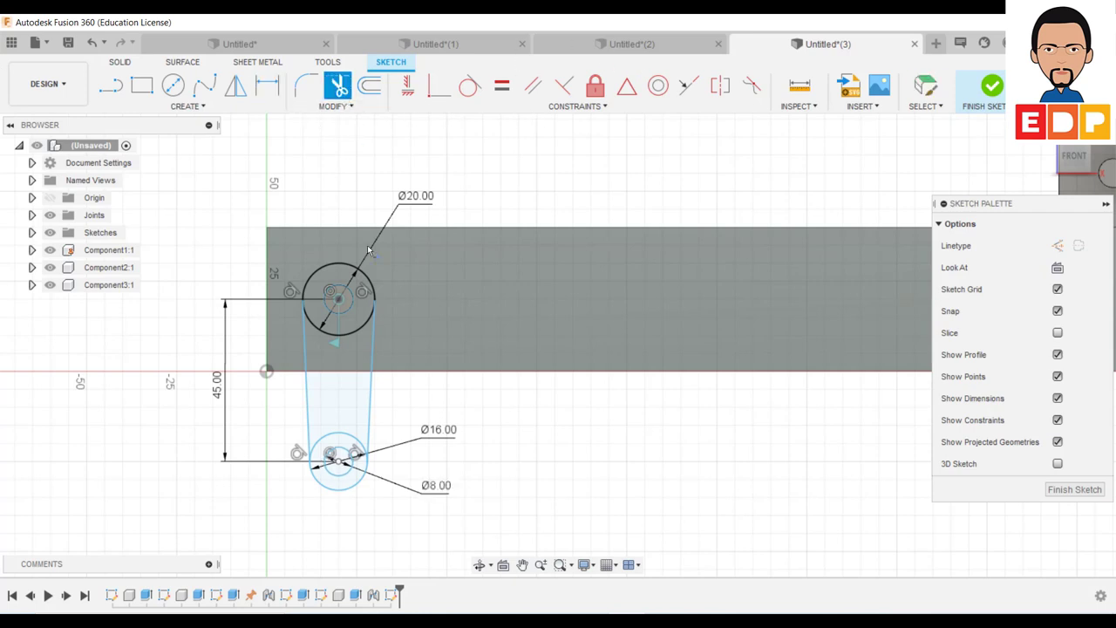
click(355, 329)
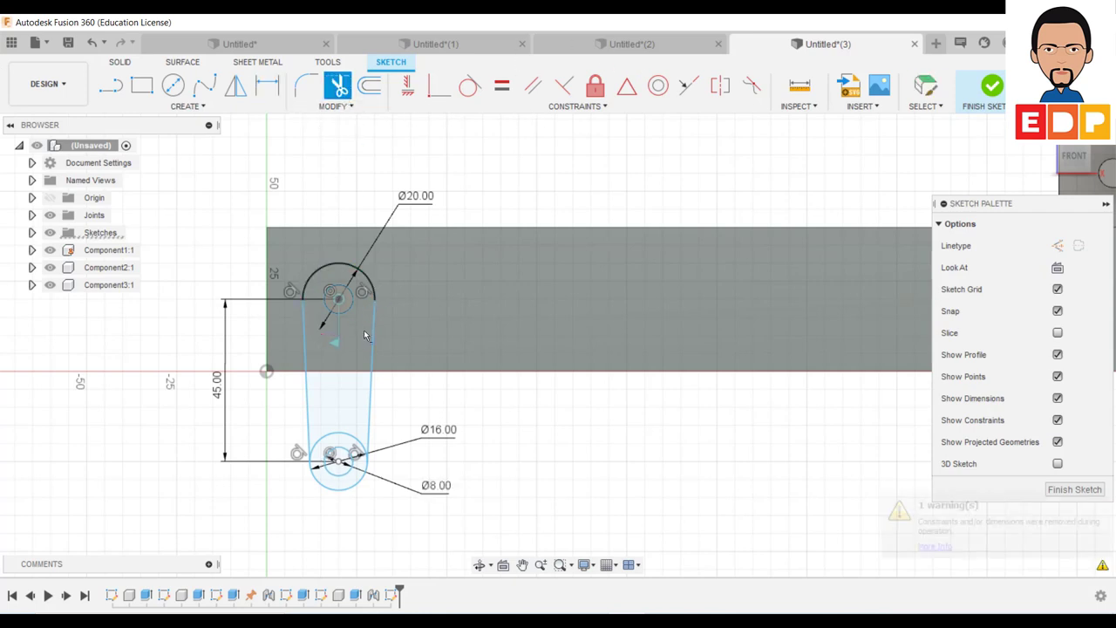
click(336, 438)
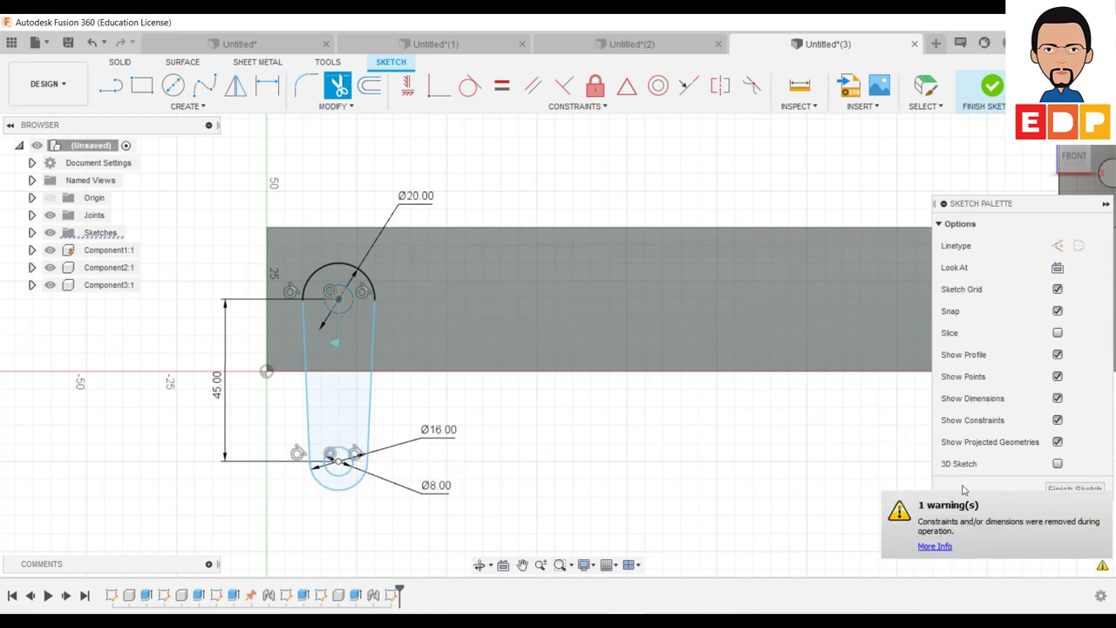
click(1075, 490)
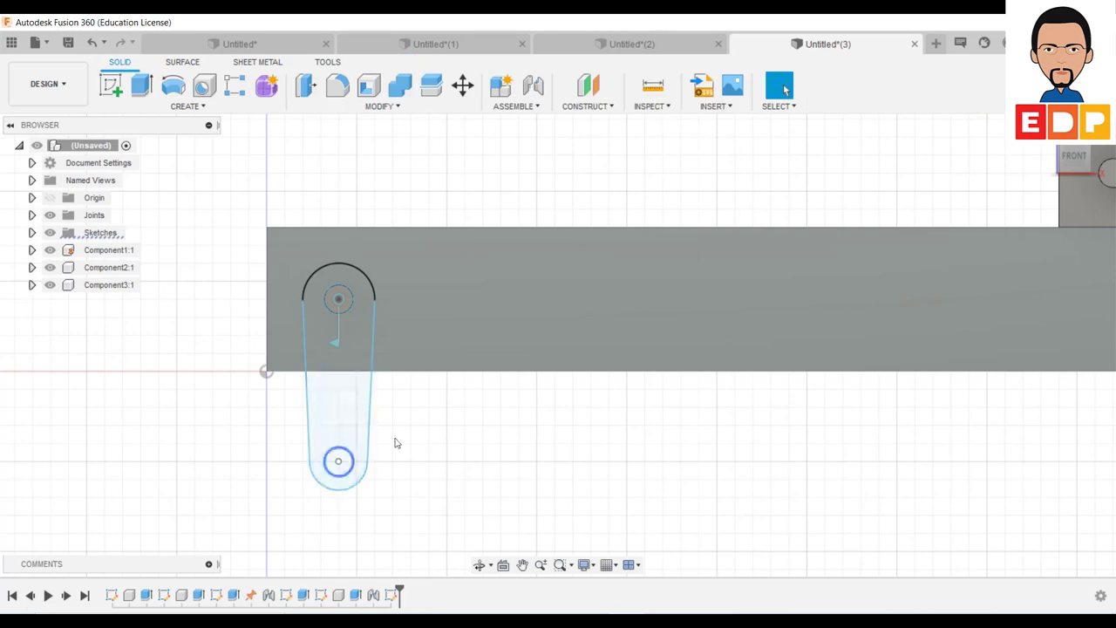
Extrude both link profiles 5 mm as new component Component4.
shift+middle_drag(1090, 149, 368, 441)
click(139, 84)
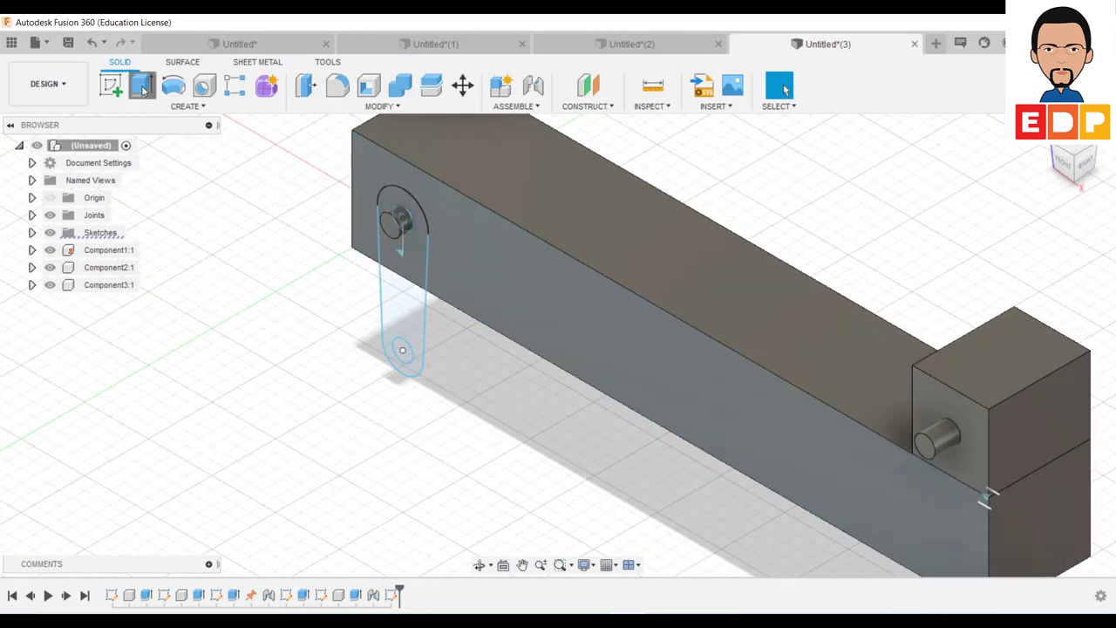
click(418, 332)
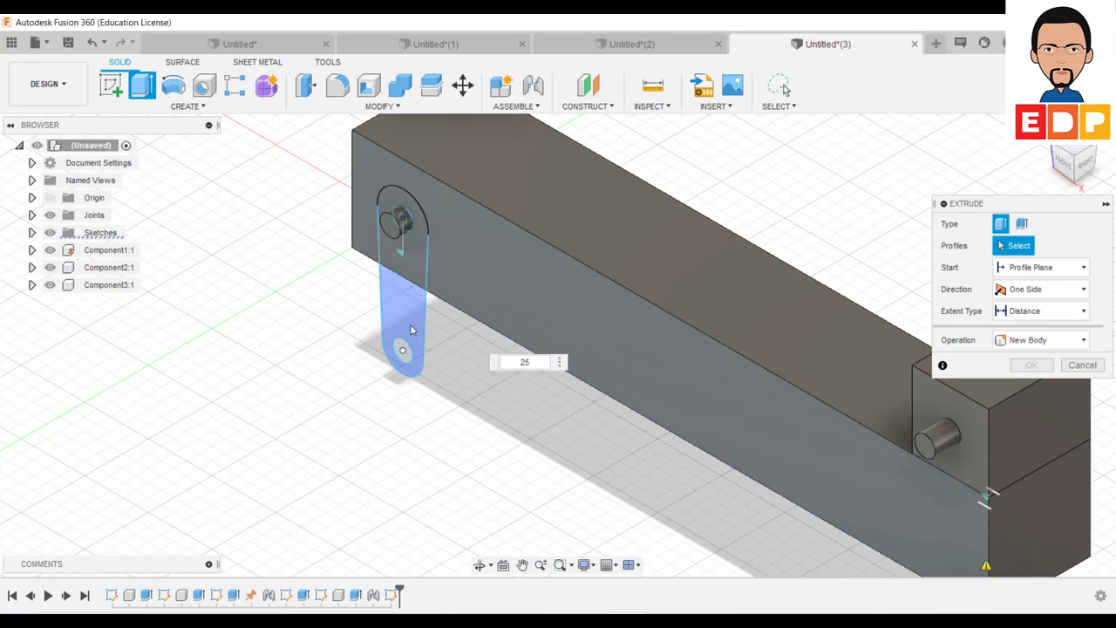
click(418, 273)
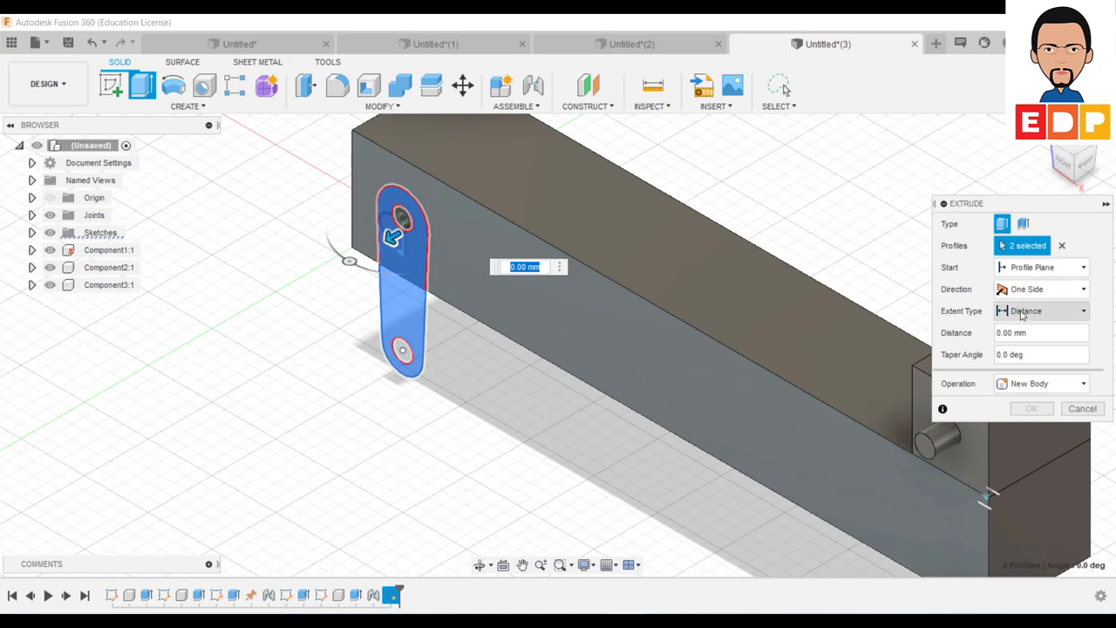
text(5)
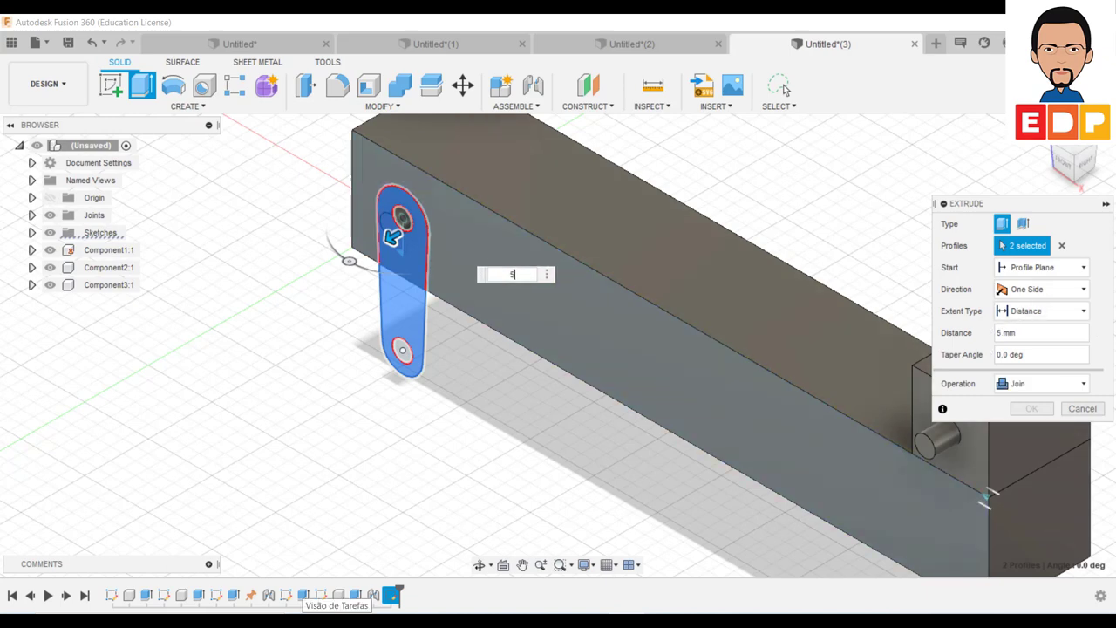
click(1072, 384)
click(1029, 468)
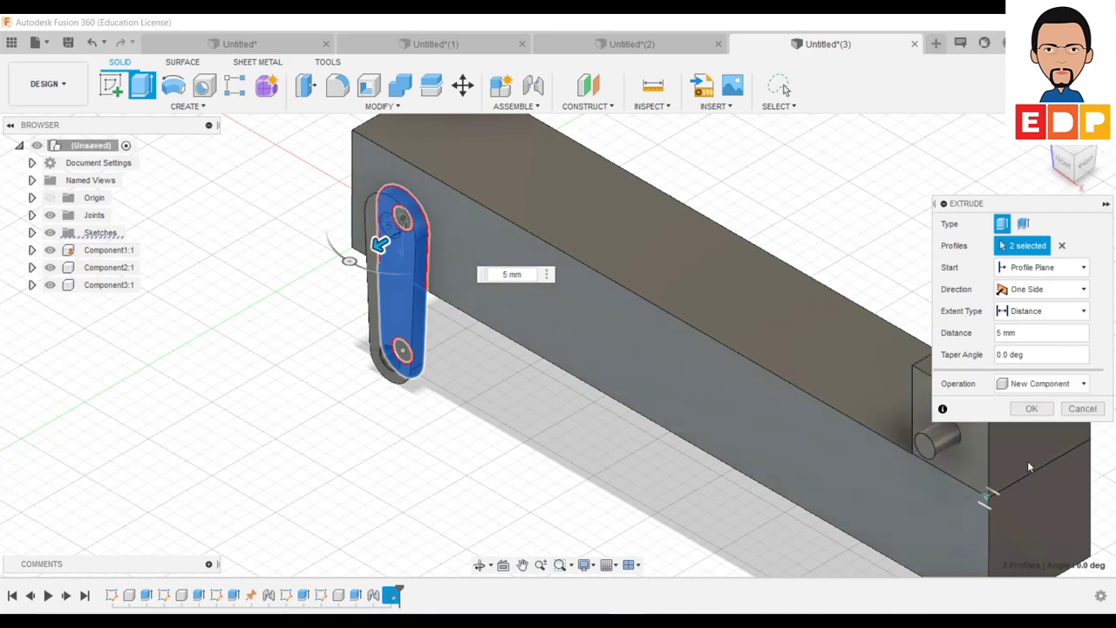
click(1033, 409)
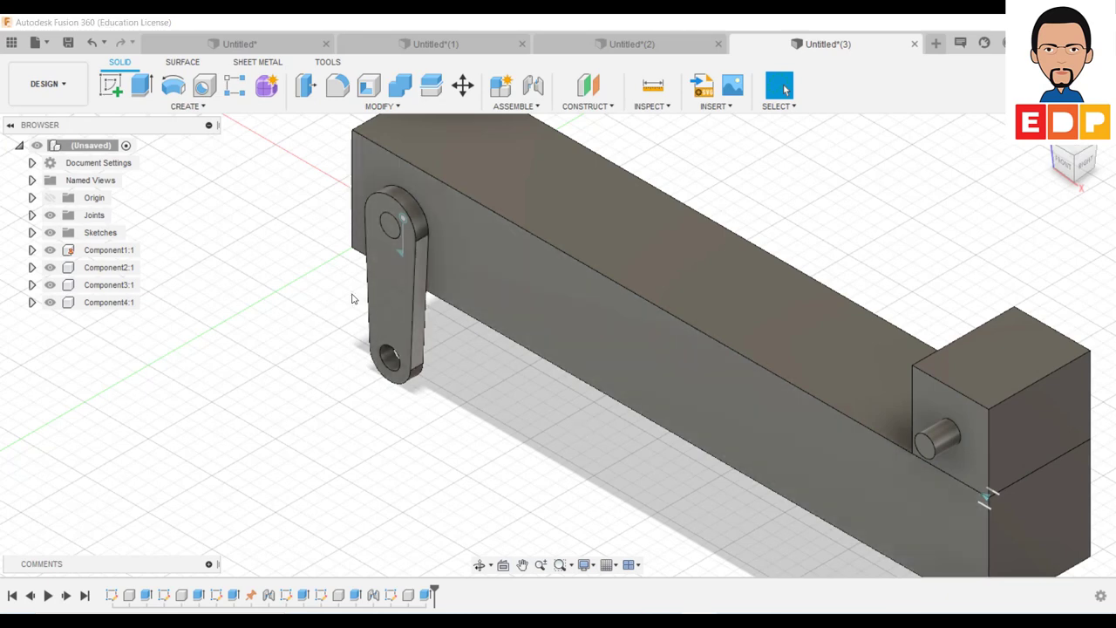
click(538, 107)
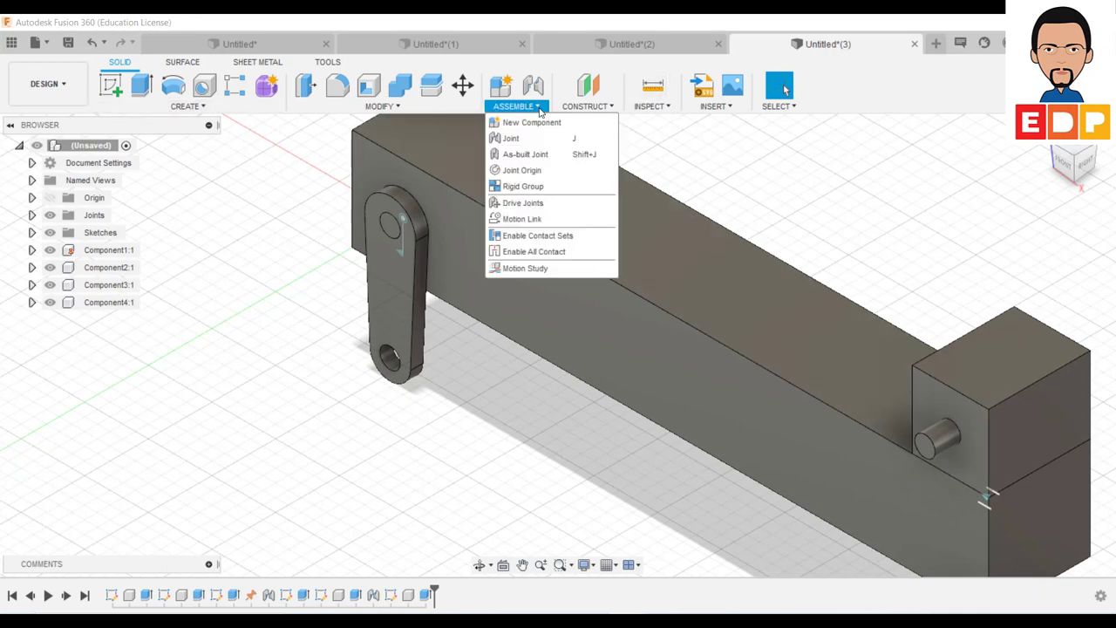
click(513, 138)
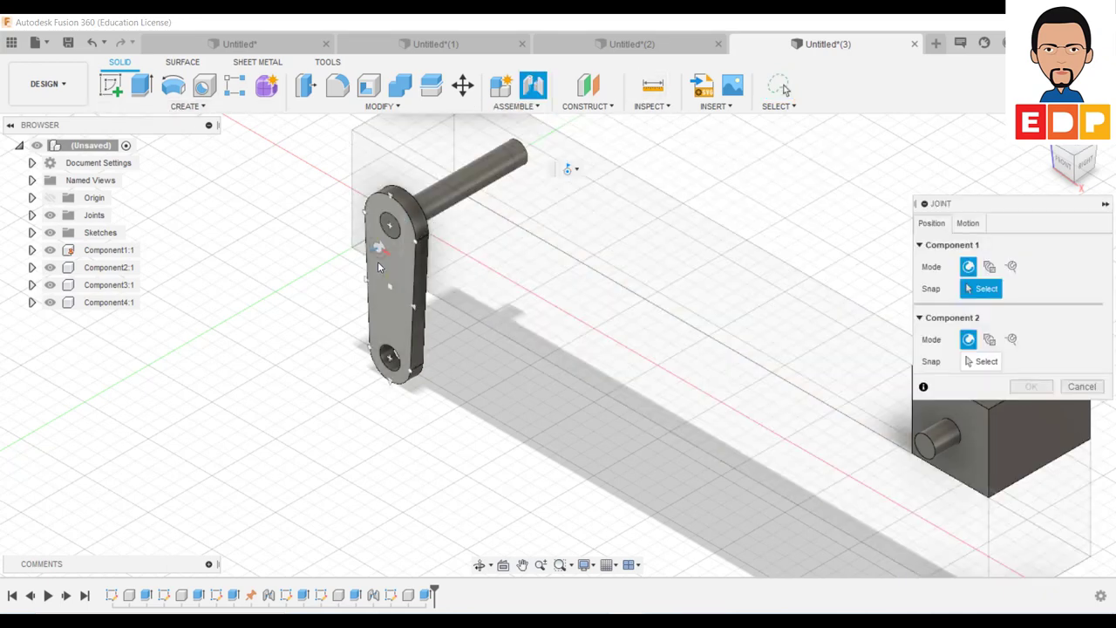
click(393, 230)
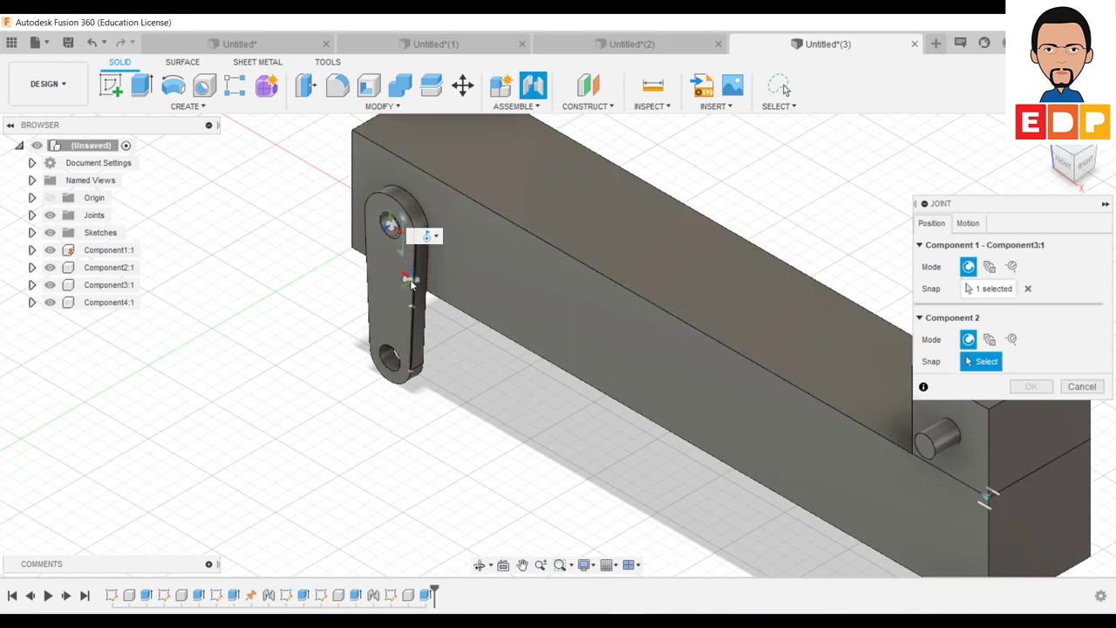
click(394, 228)
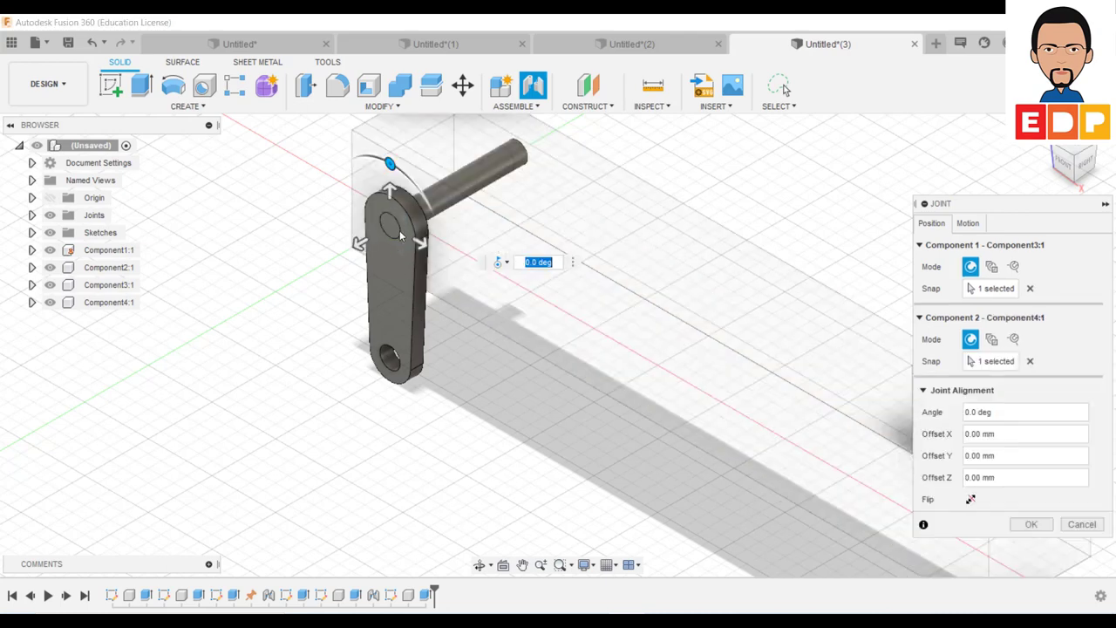
click(1081, 524)
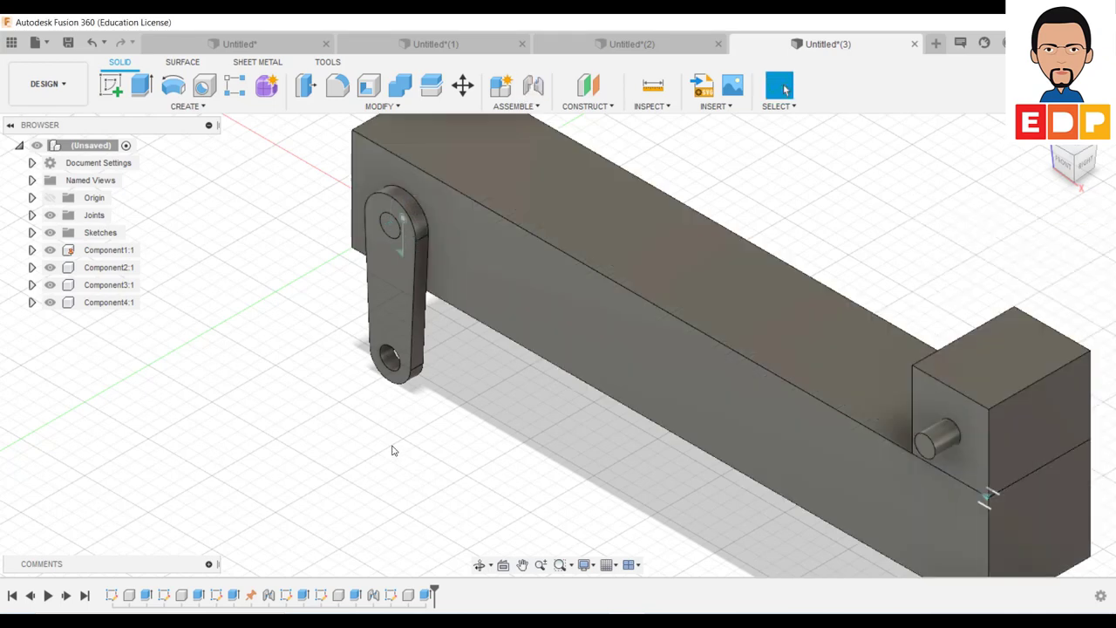
Move the link aside and join its upper hole to the beam's pin with a joint.
drag(416, 340, 305, 332)
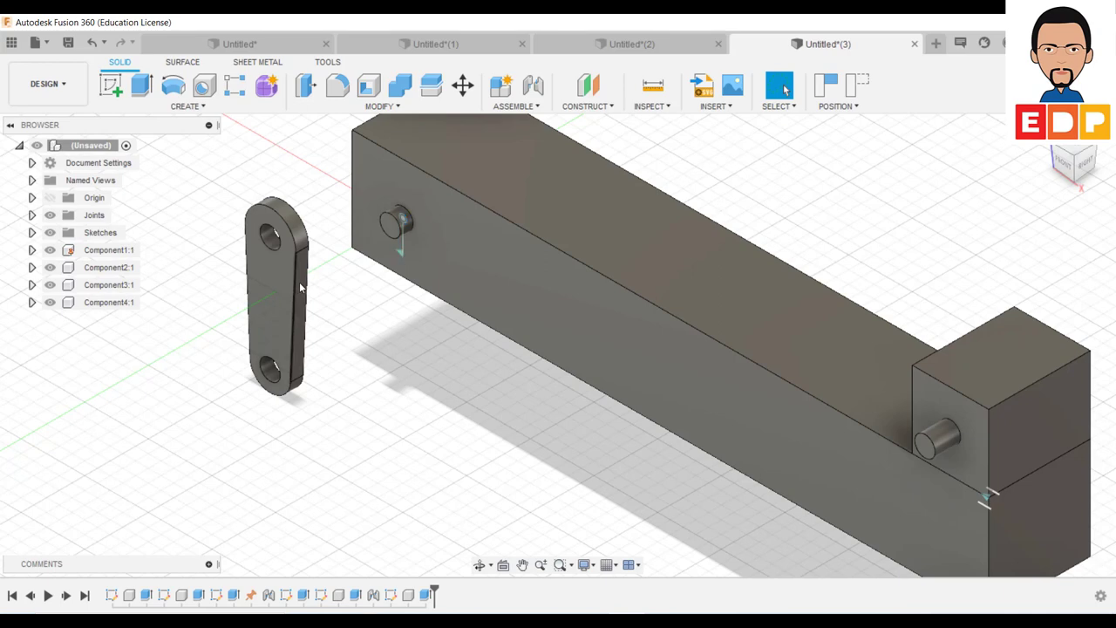
click(522, 106)
click(511, 139)
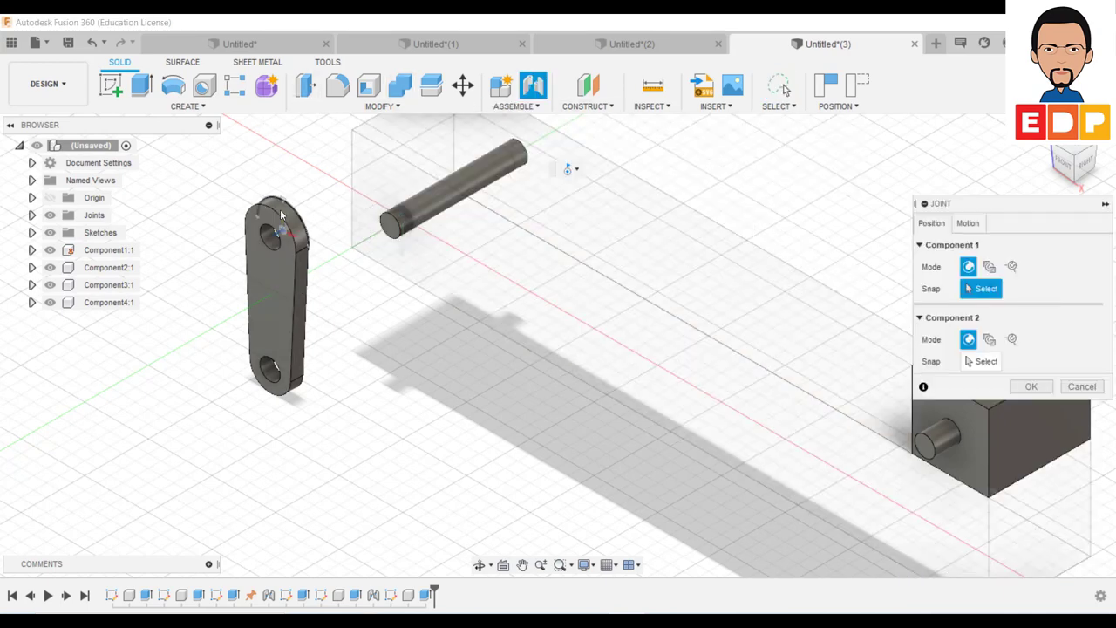
click(271, 239)
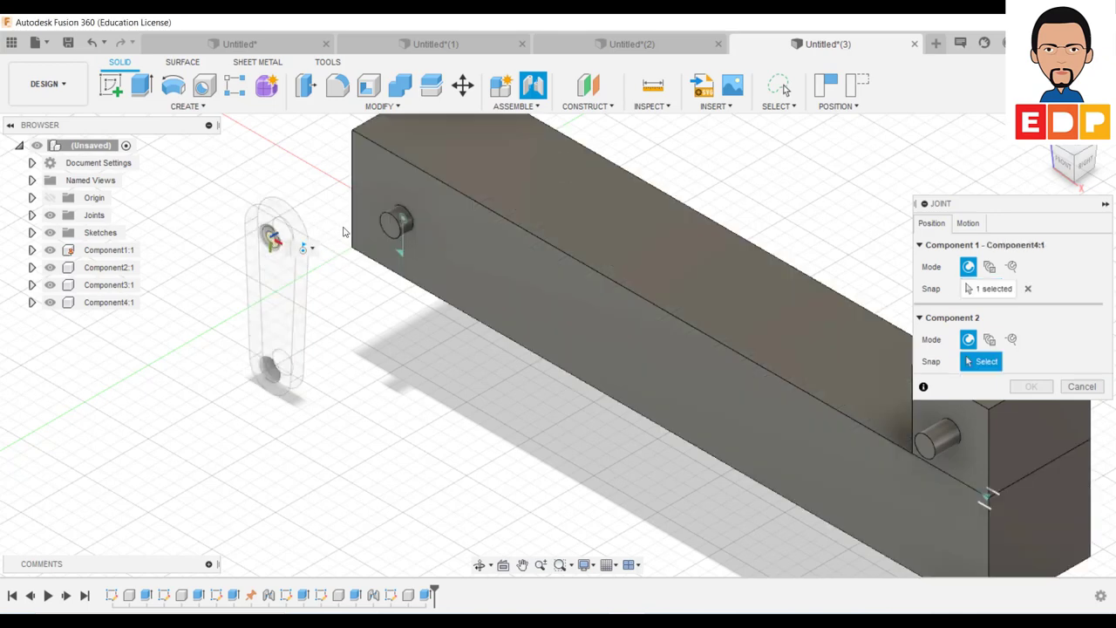
click(391, 228)
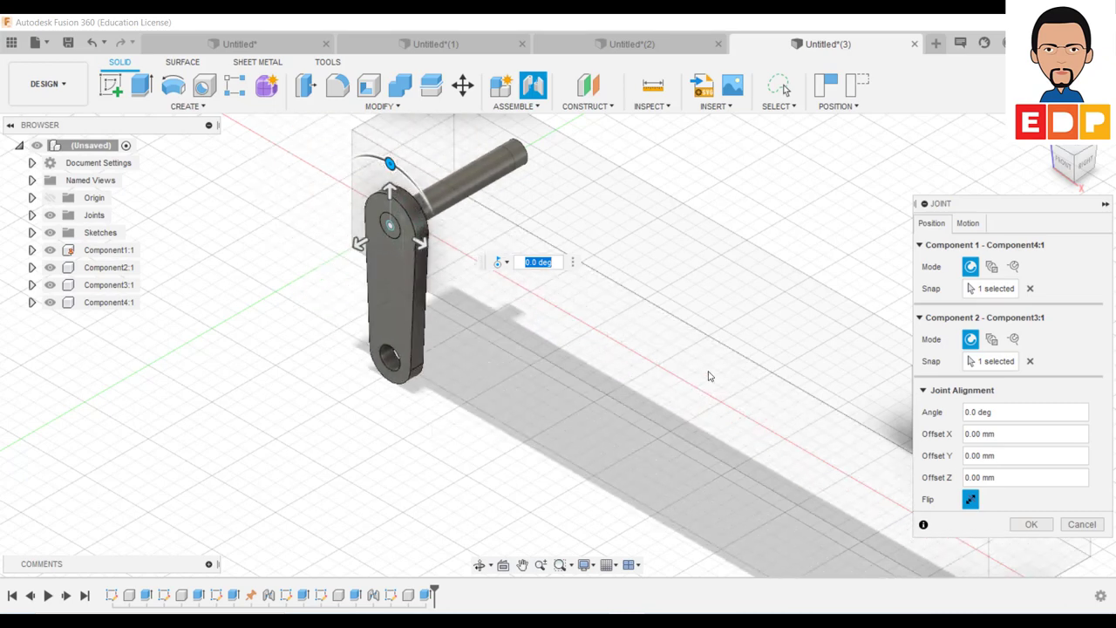
click(1046, 521)
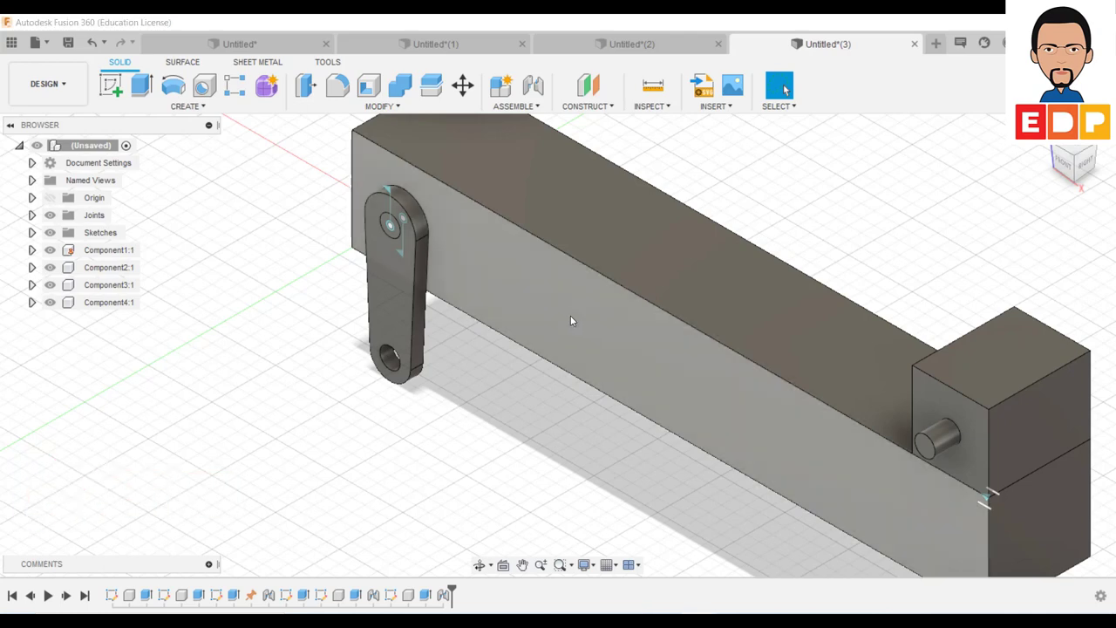
Start a sketch on the beam's front face and draw a circle on the link's lower hole.
click(570, 315)
click(110, 85)
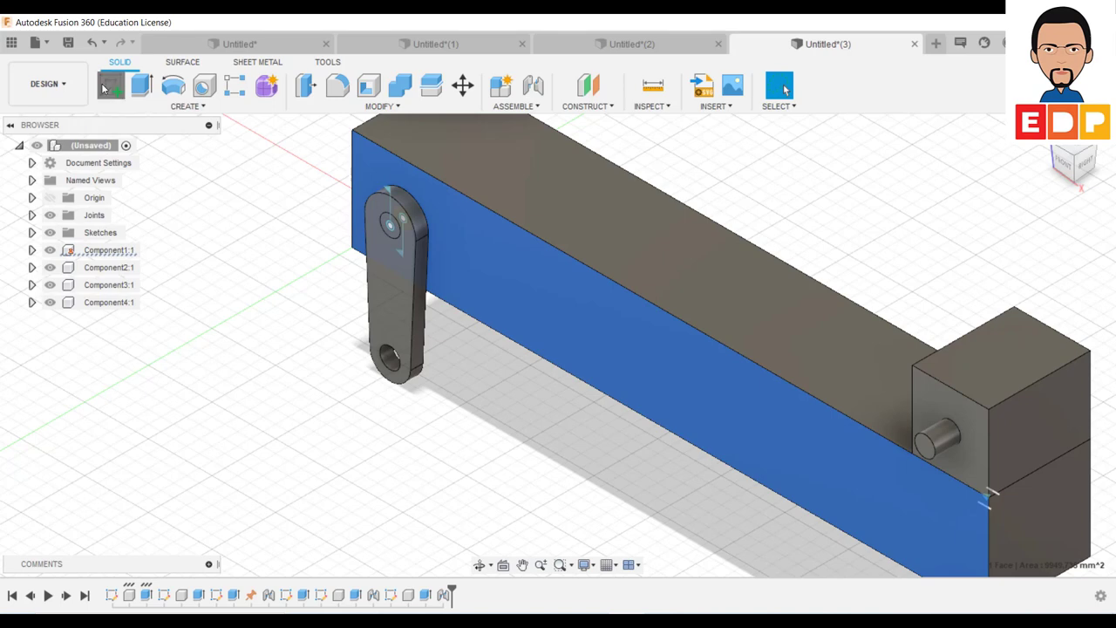
middle_drag(637, 470, 534, 434)
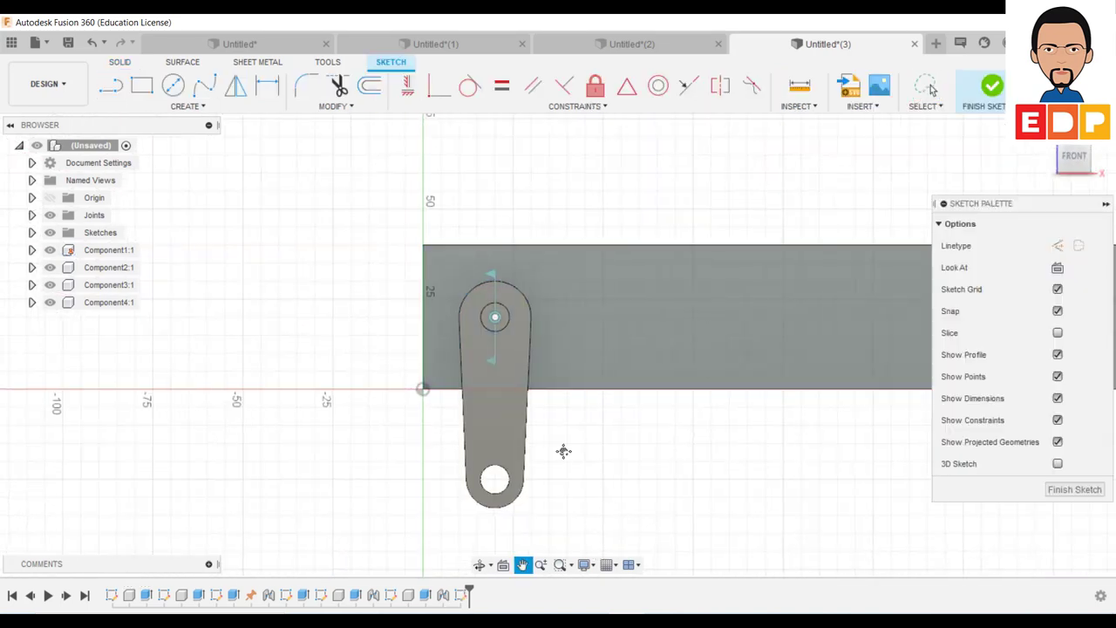
scroll(534, 433, down, 1)
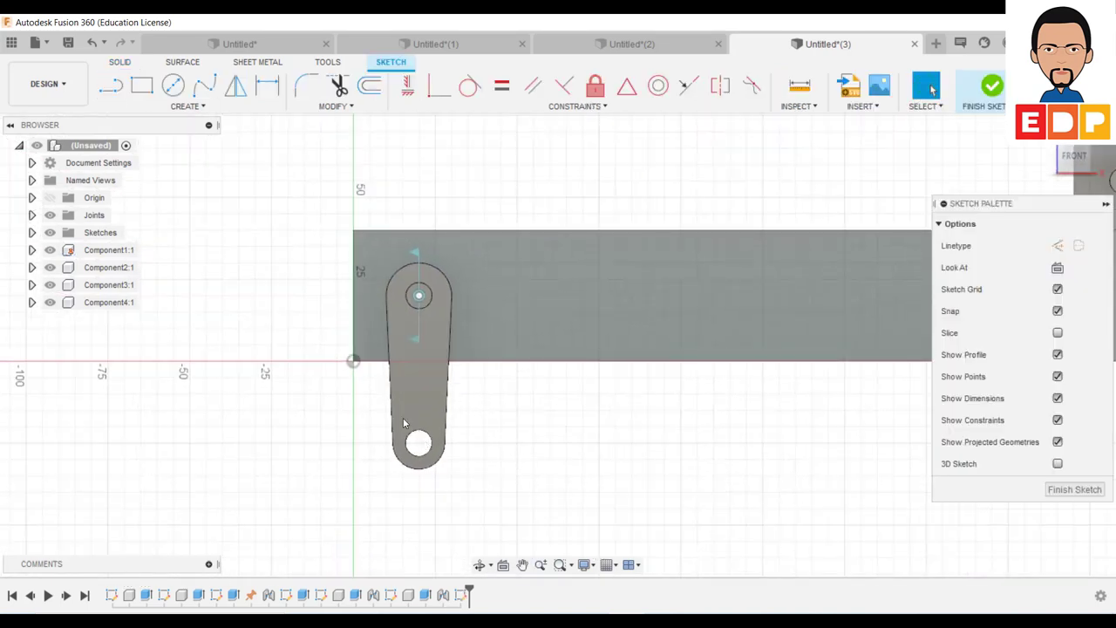
click(173, 84)
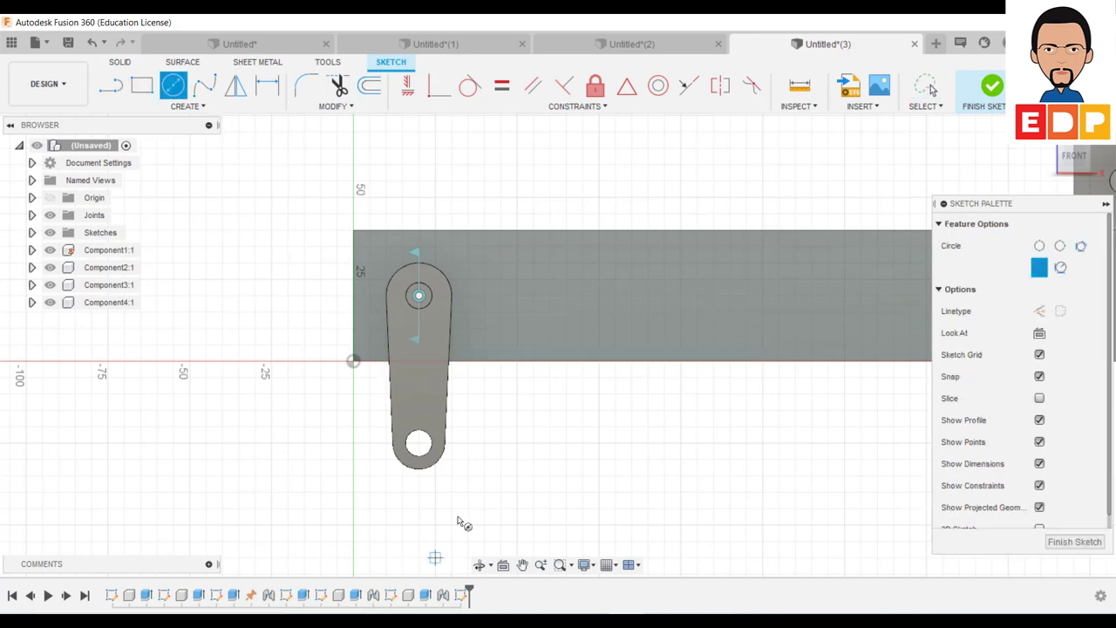
click(419, 444)
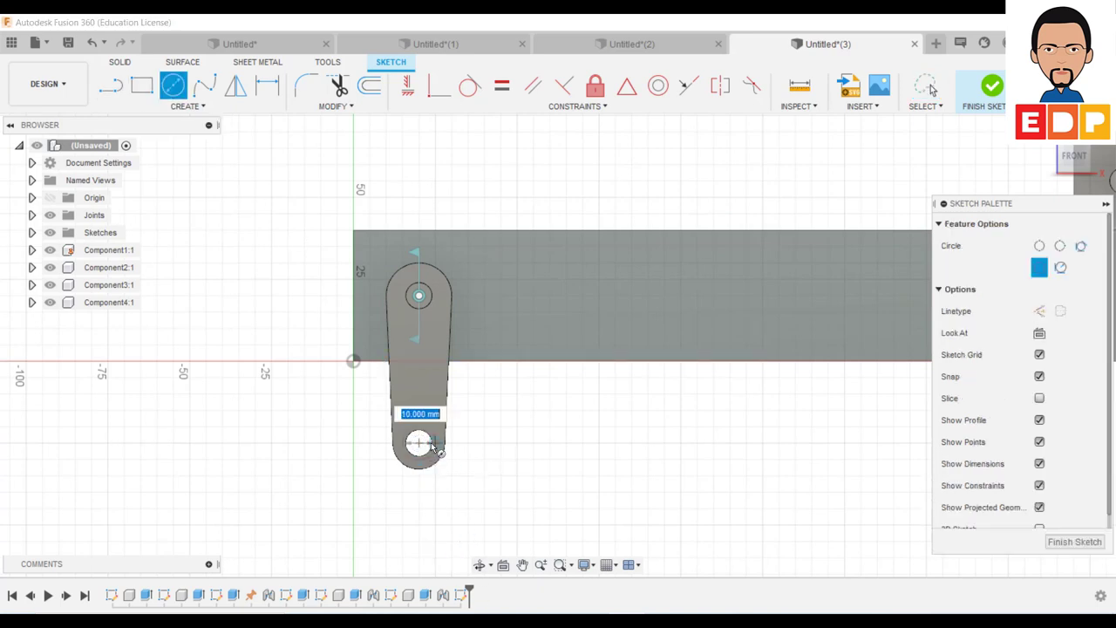
click(432, 448)
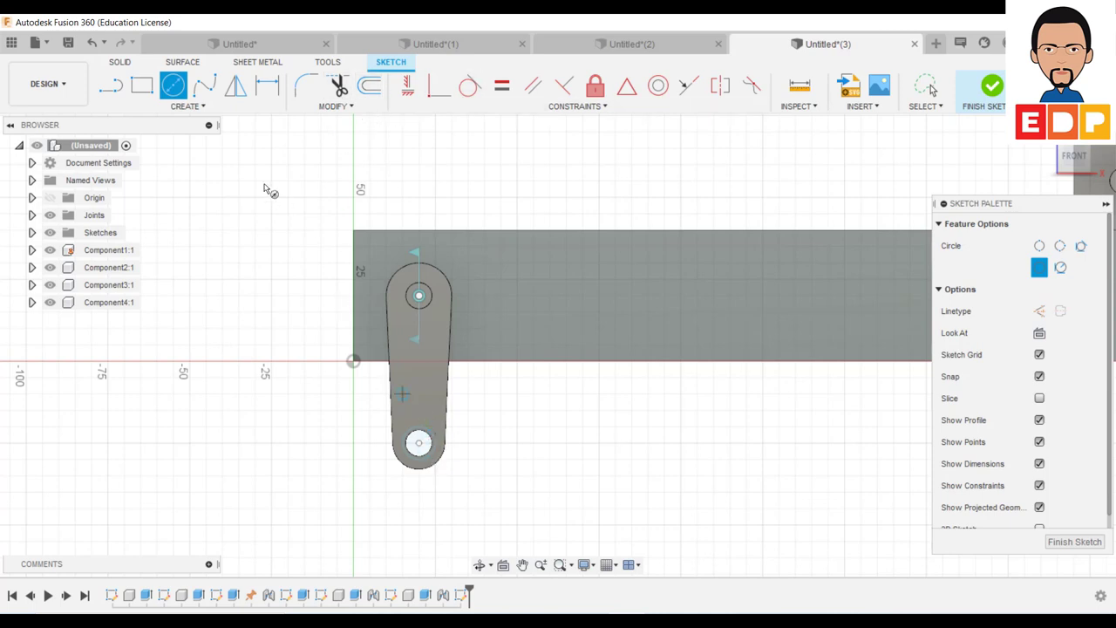
Dimension the lower-hole circle to 8 mm diameter and finish the sketch.
click(267, 85)
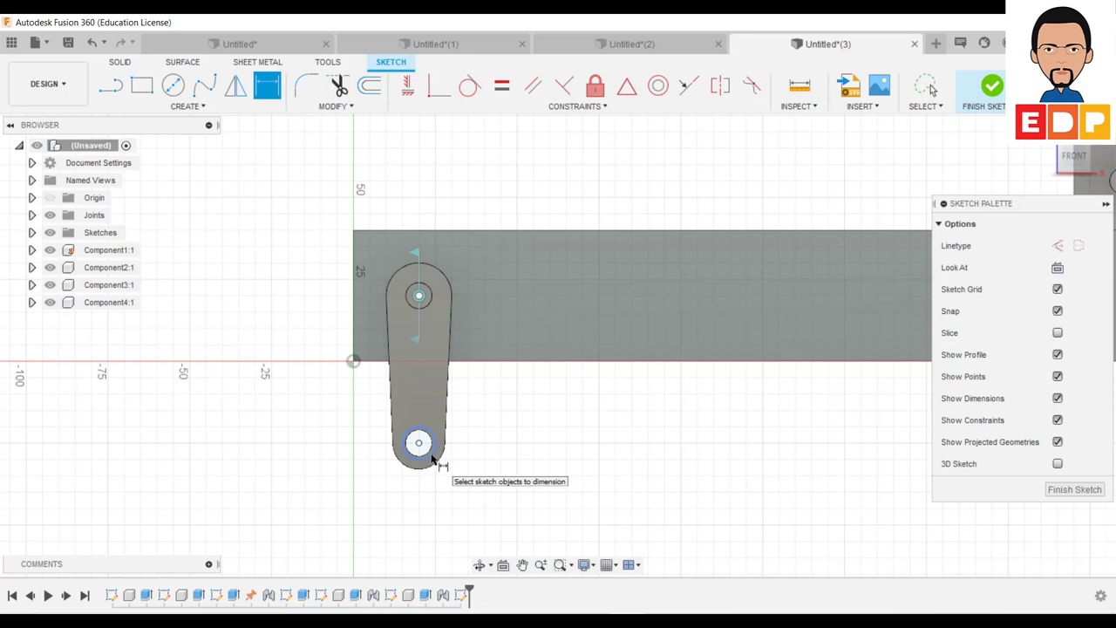
click(433, 458)
click(524, 473)
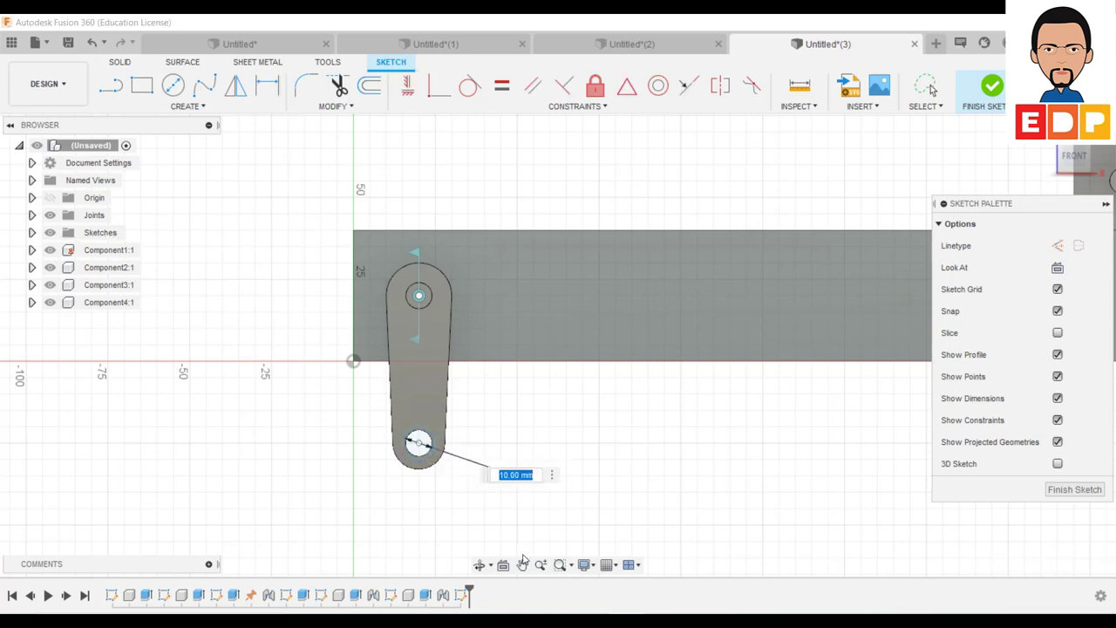
text(8)
key(Return)
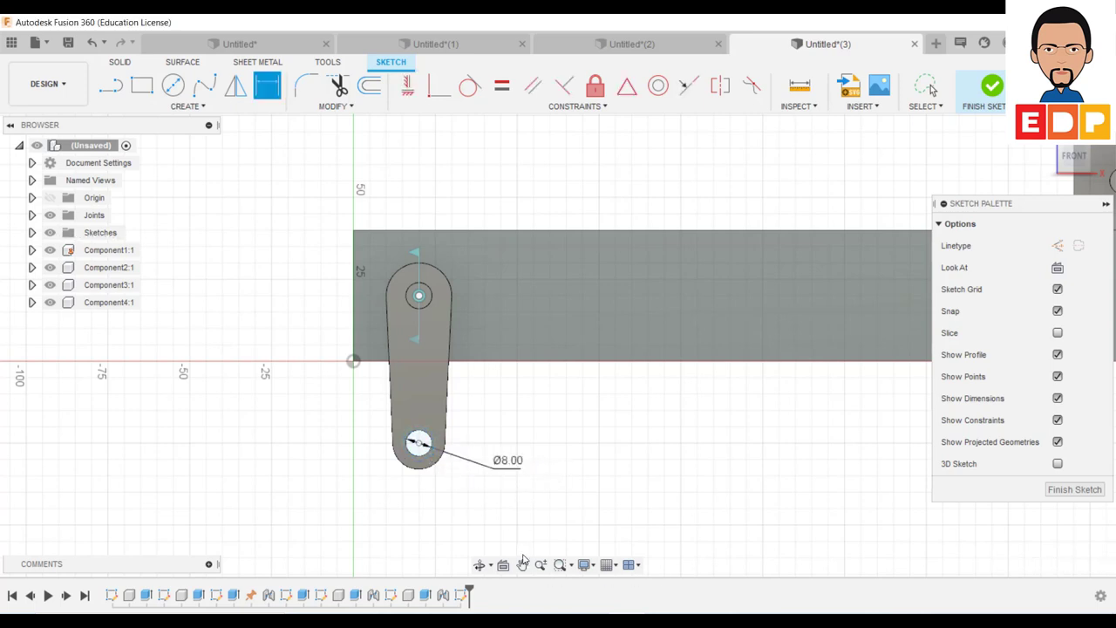
click(1074, 489)
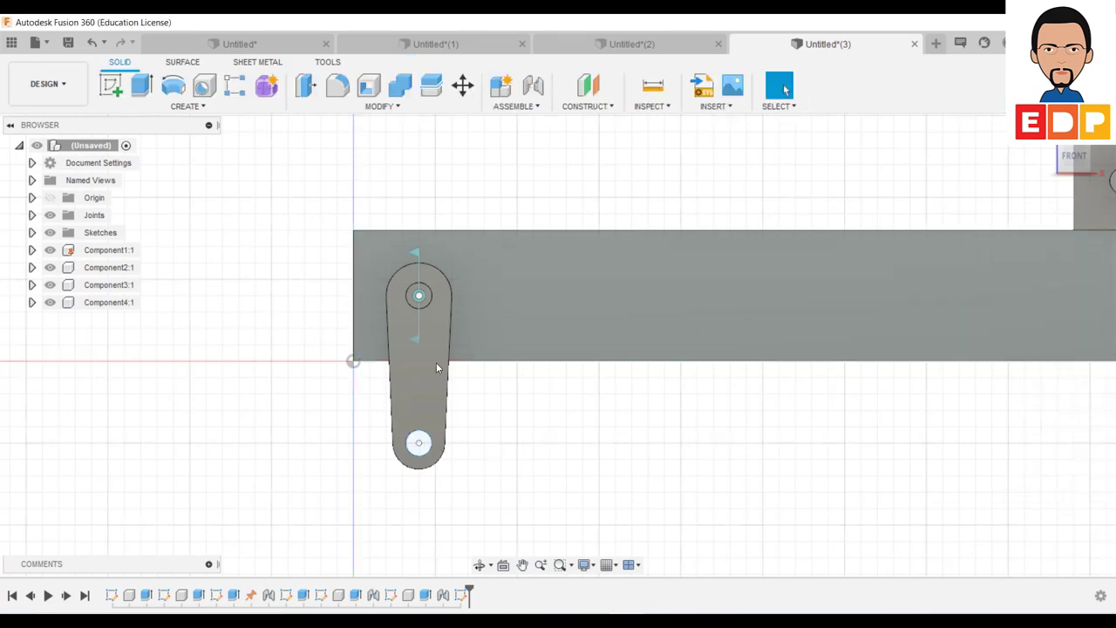
Set up an extrusion as New Component, one side only, with a fixed-distance extent.
click(1089, 150)
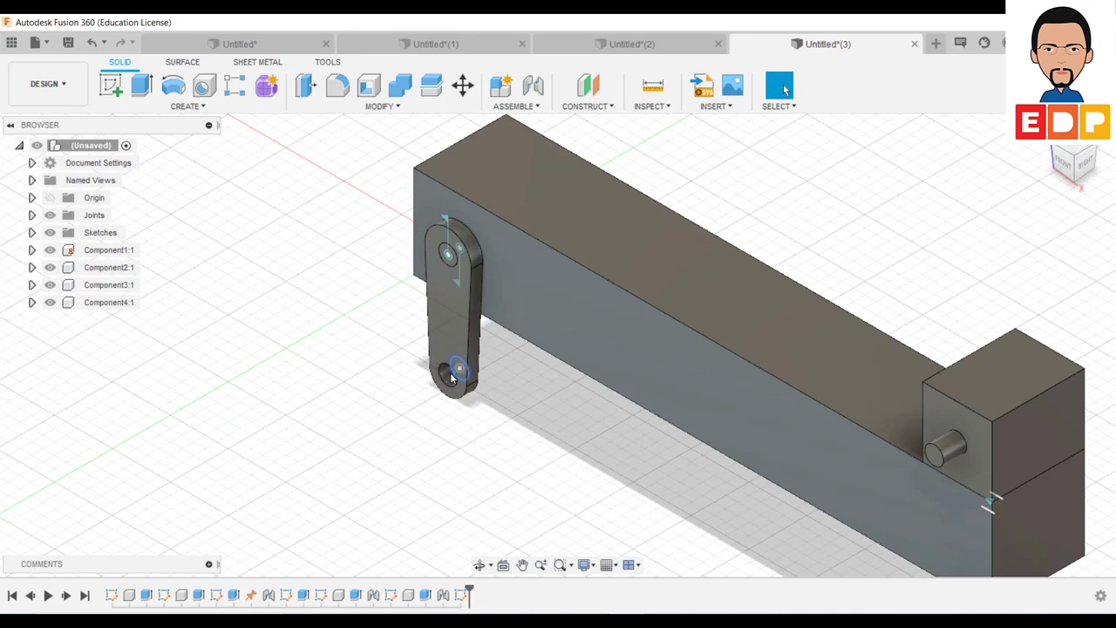
click(141, 85)
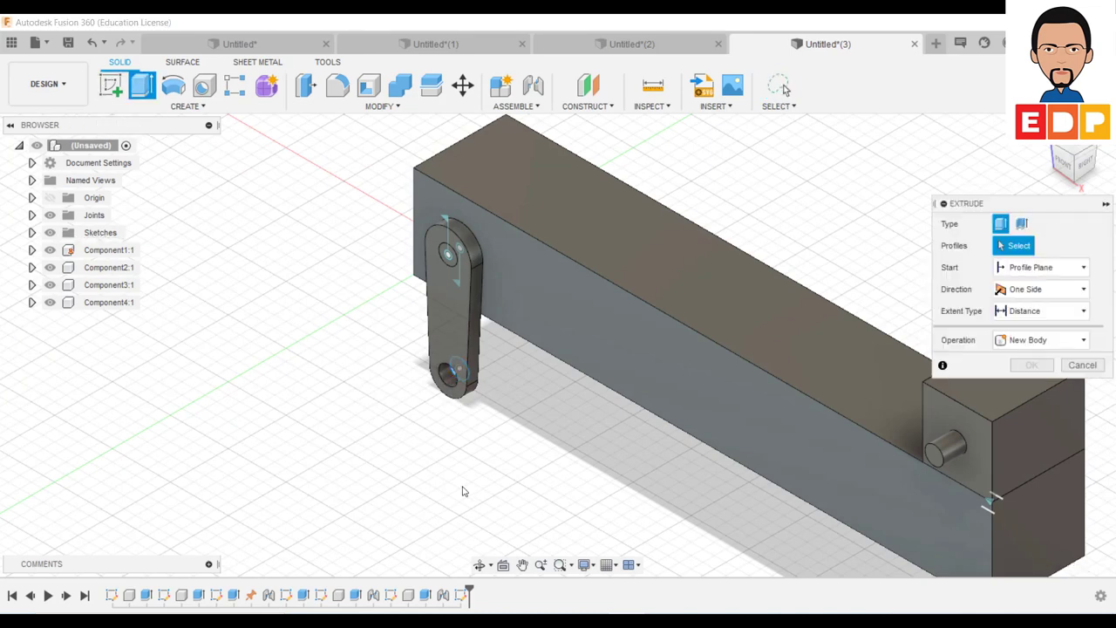
click(1055, 340)
click(1029, 422)
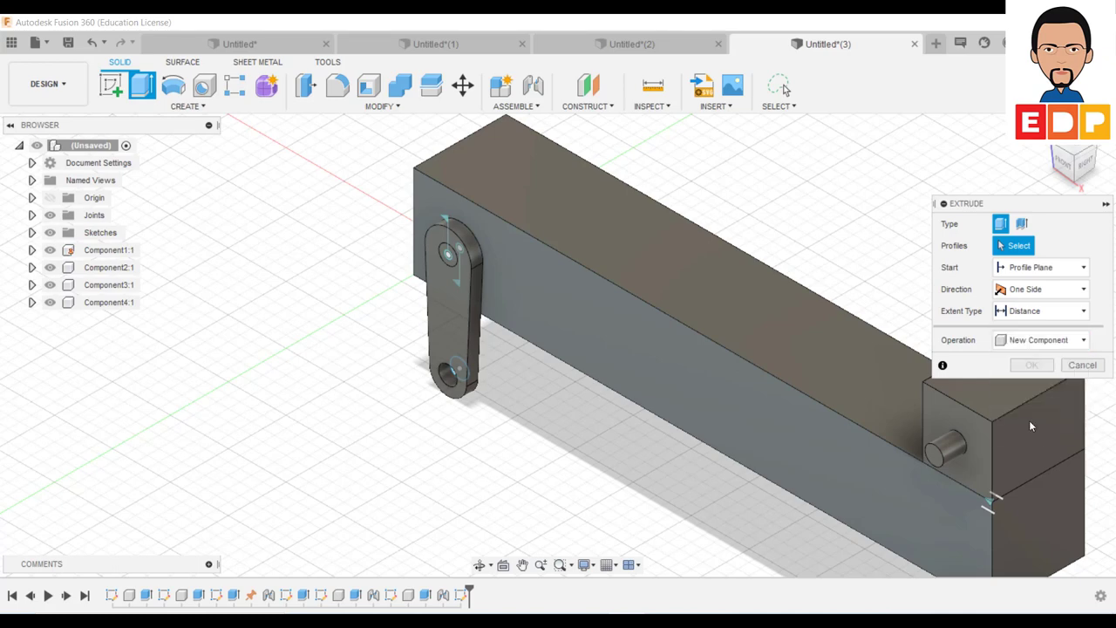
click(1031, 295)
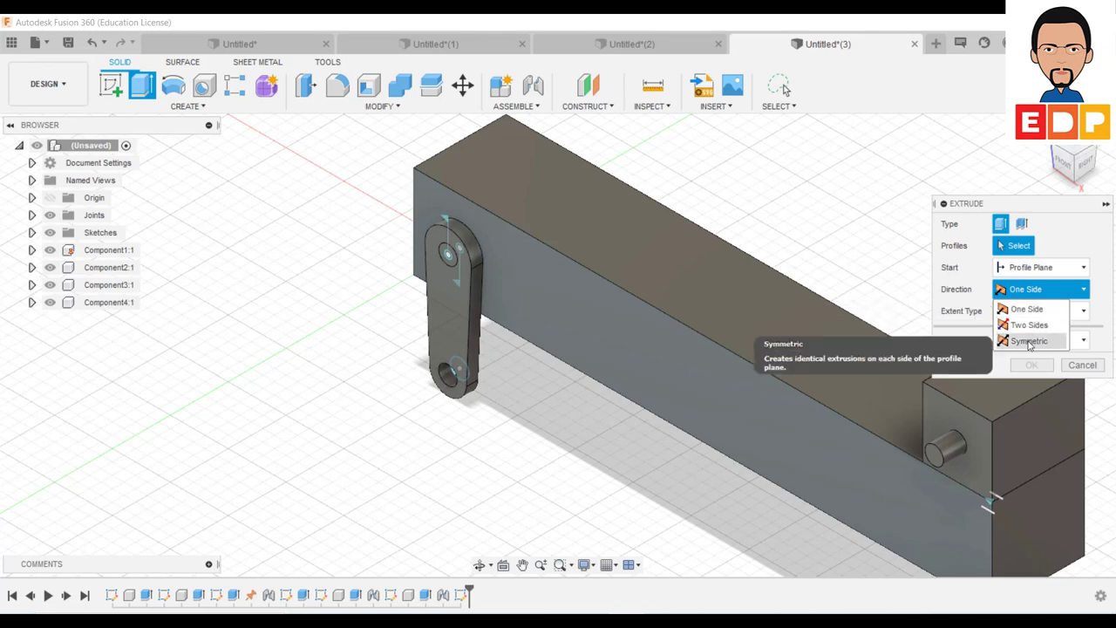
click(1030, 317)
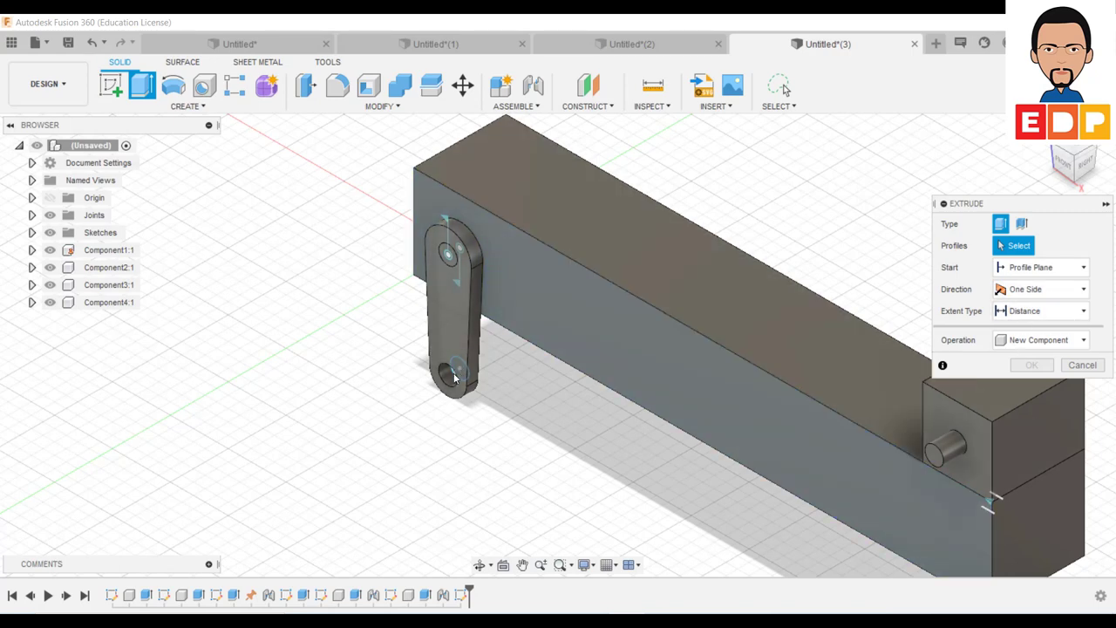
click(1039, 312)
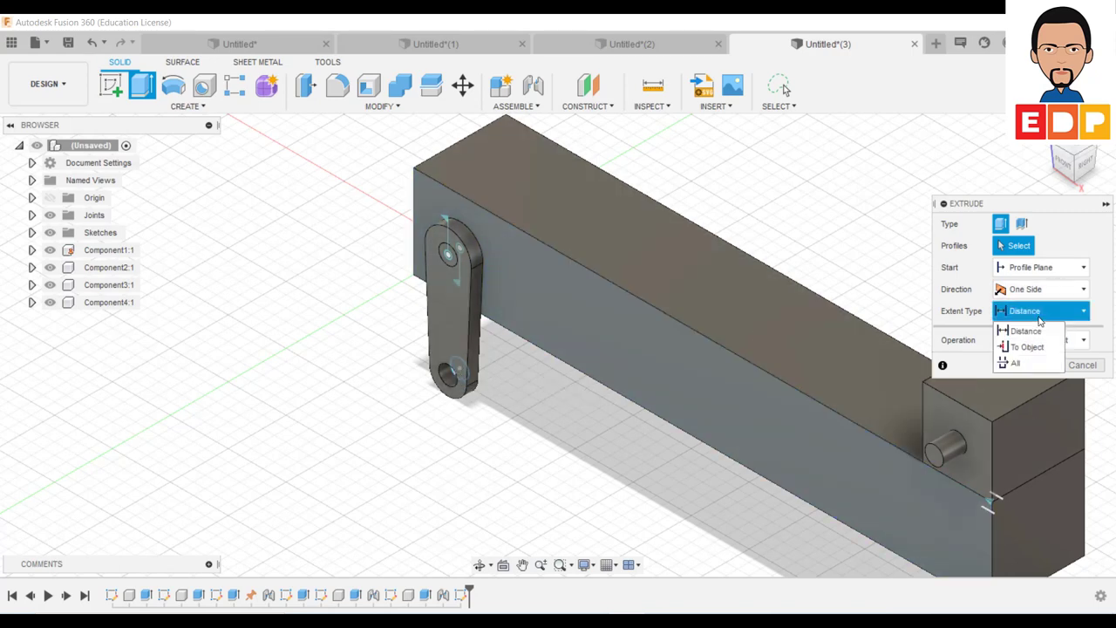
click(1025, 331)
Extrude the link's lower hole profile 10 mm as the new pin component.
scroll(465, 387, down, 3)
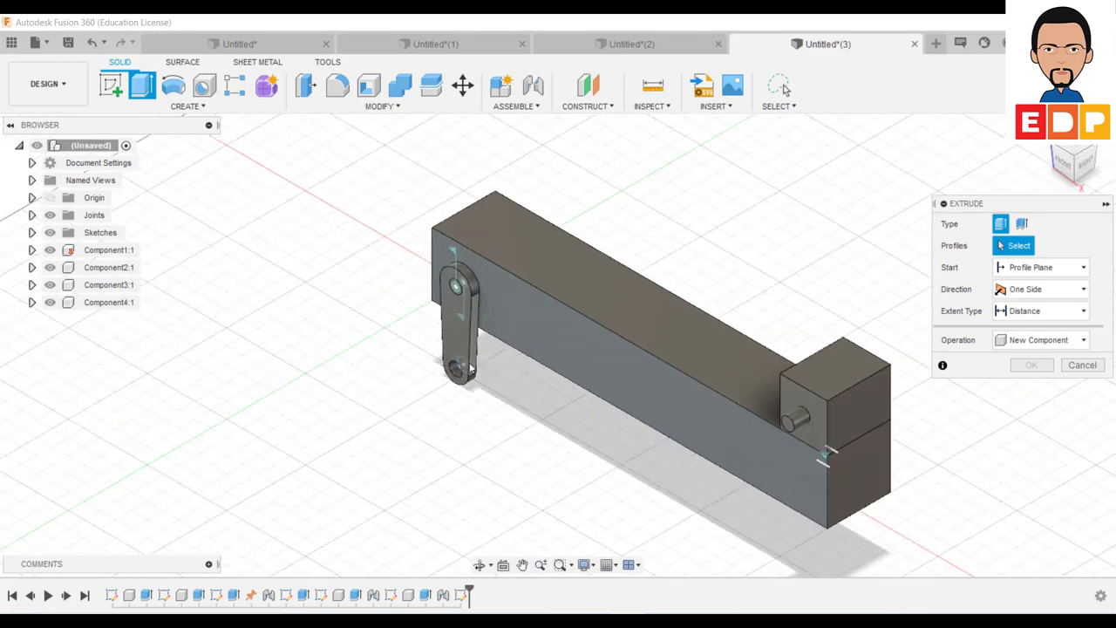
scroll(466, 387, up, 3)
scroll(466, 387, up, 4)
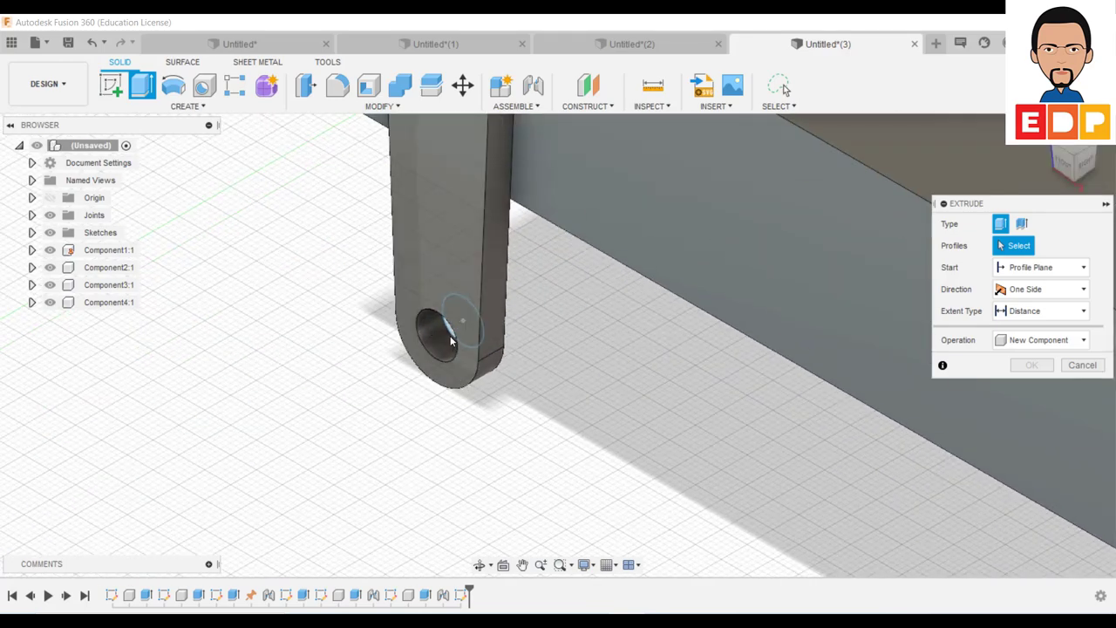
click(451, 335)
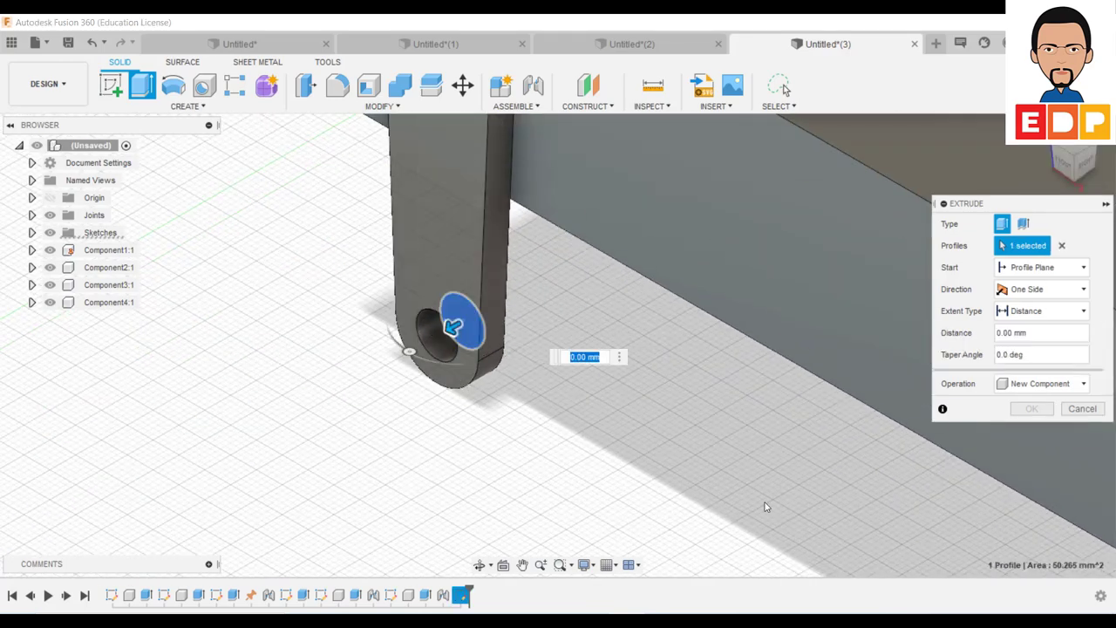
key(Return)
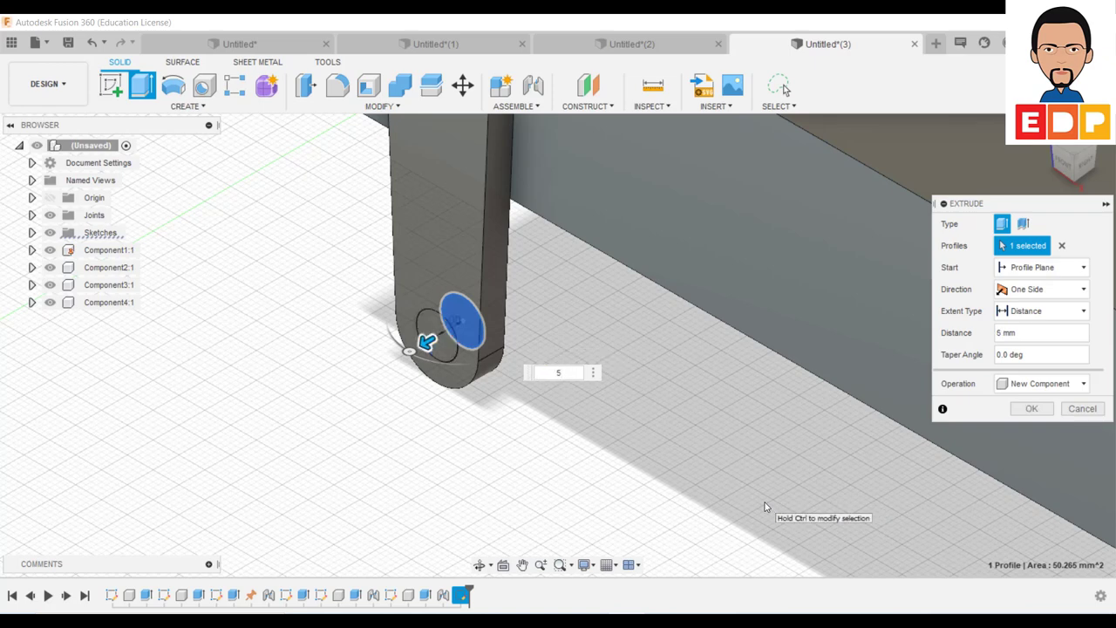
text(10)
key(Return)
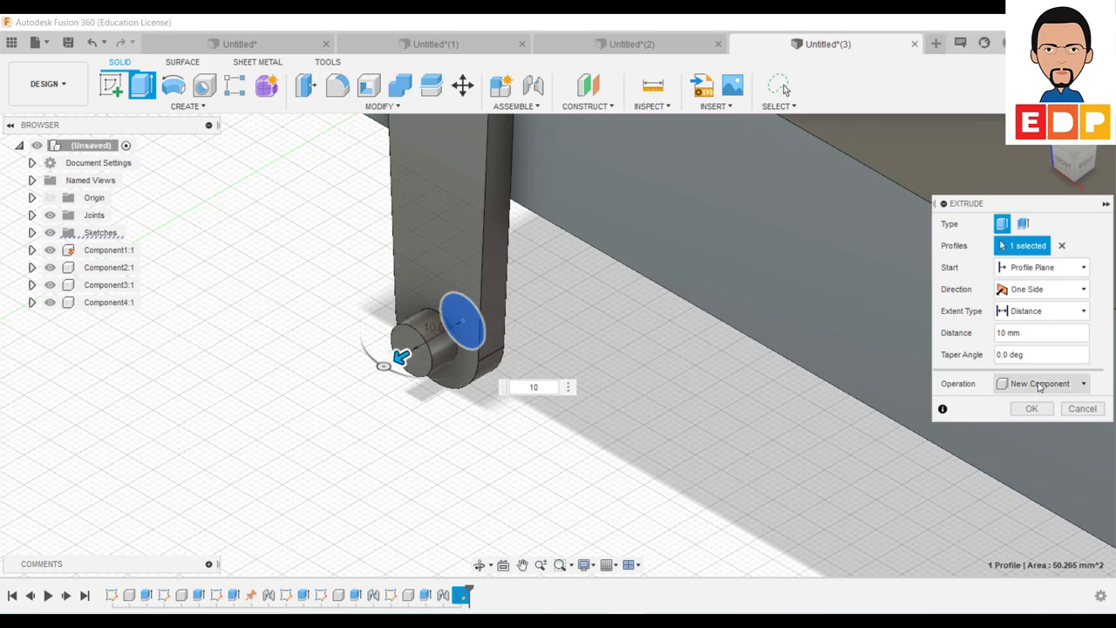
click(1032, 409)
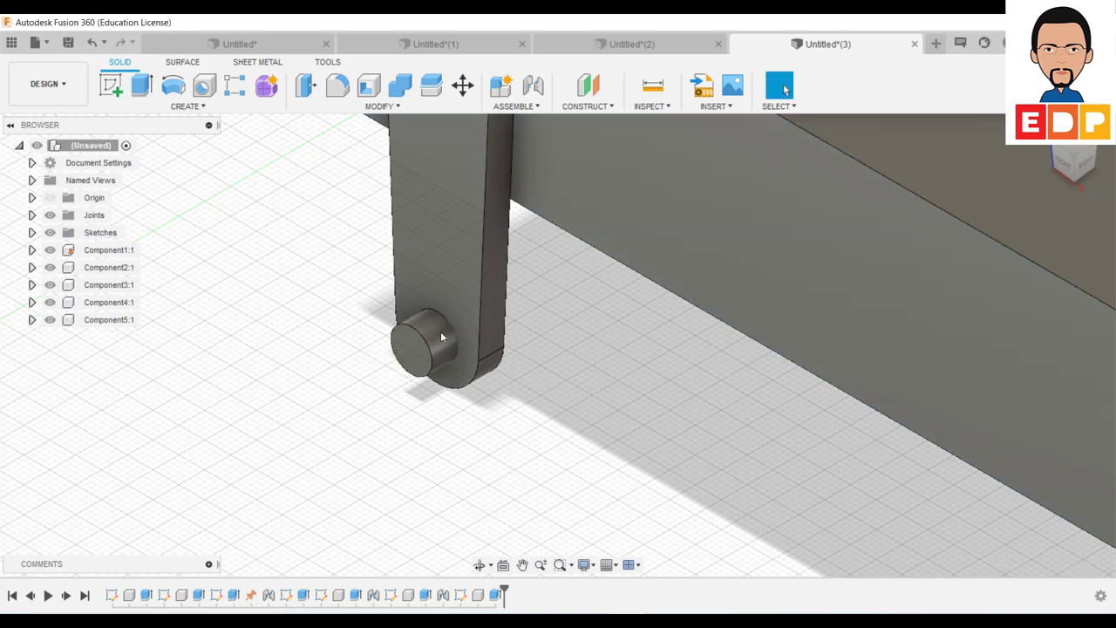
scroll(549, 408, down, 5)
Slide the end block along the beam toward its middle and view the assembly from the FRONT.
scroll(614, 514, down, 3)
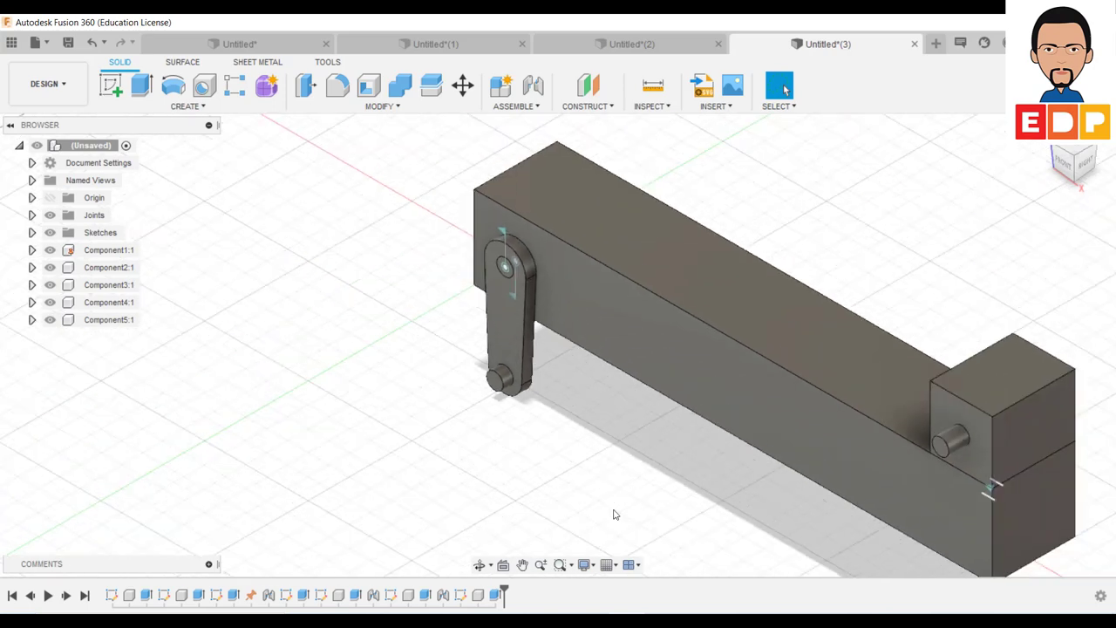
middle_drag(634, 518, 456, 468)
scroll(822, 388, down, 2)
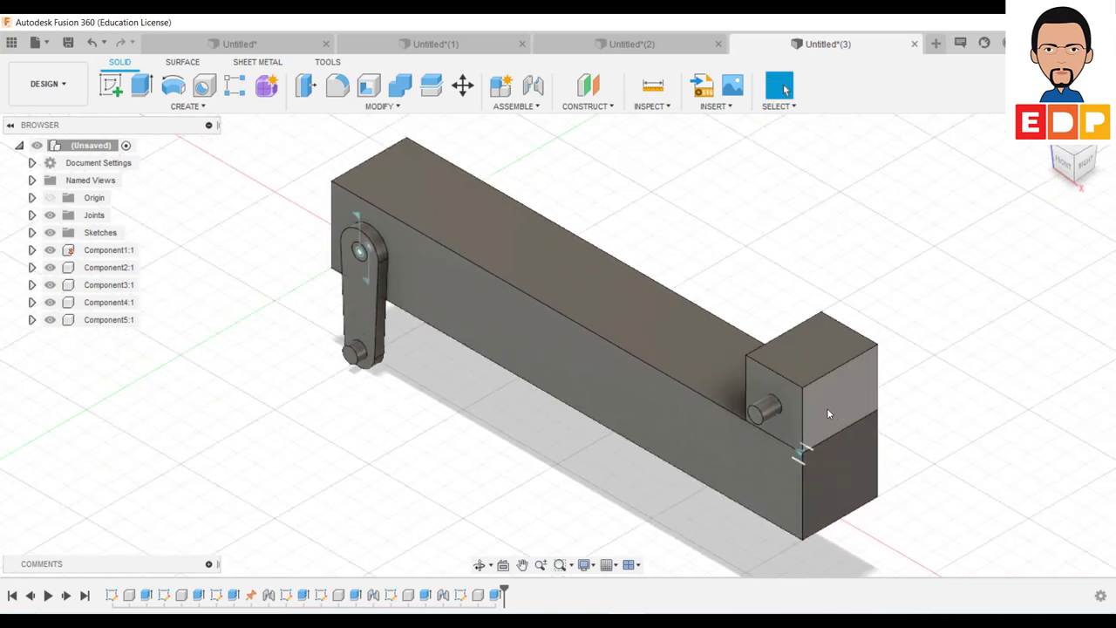
mouse_move(828, 414)
mouse_down()
mouse_move(618, 328)
mouse_move(625, 336)
mouse_up()
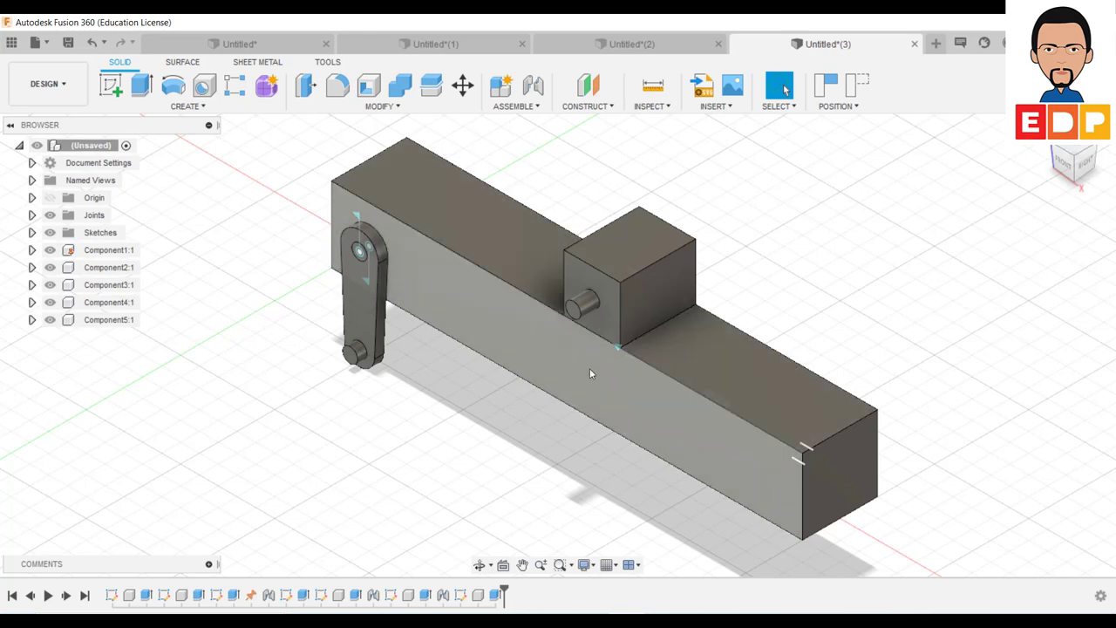
click(1066, 170)
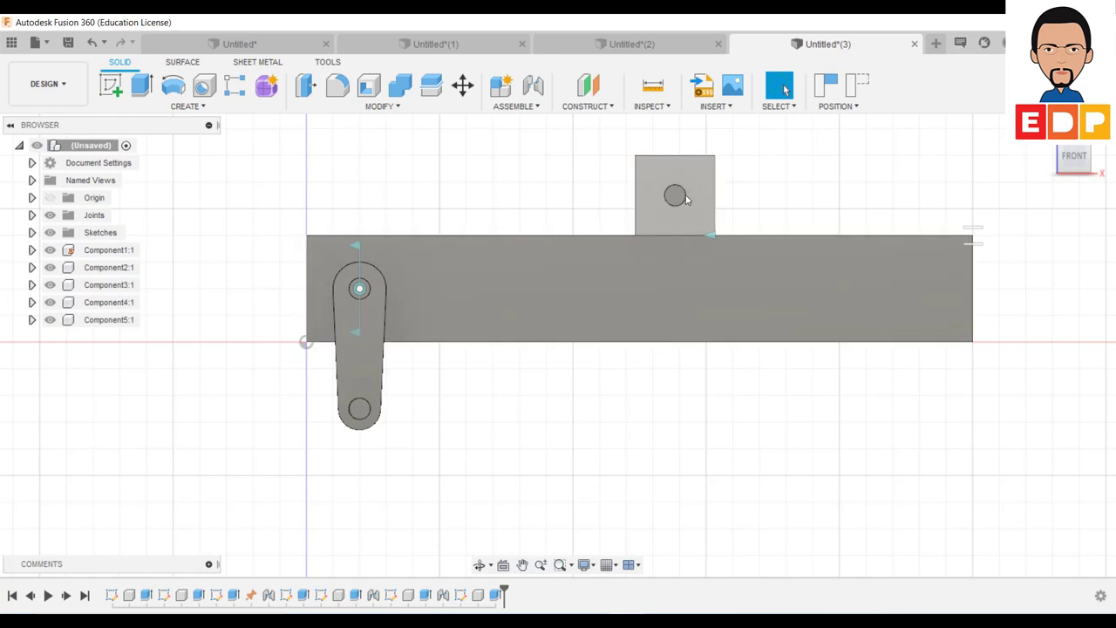
drag(677, 222, 650, 222)
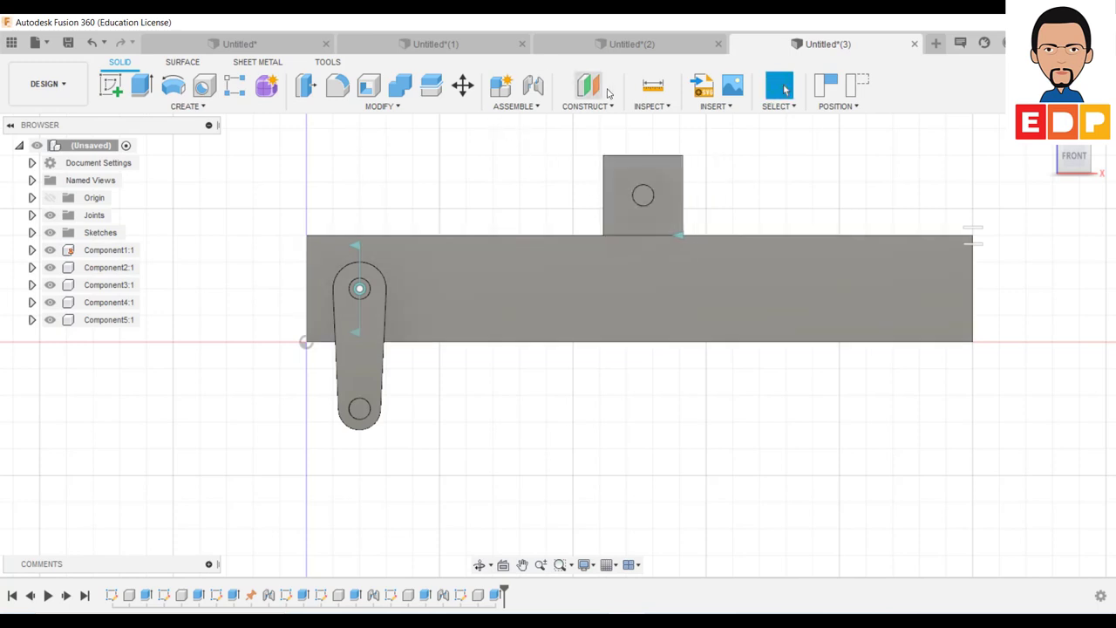
mouse_move(653, 85)
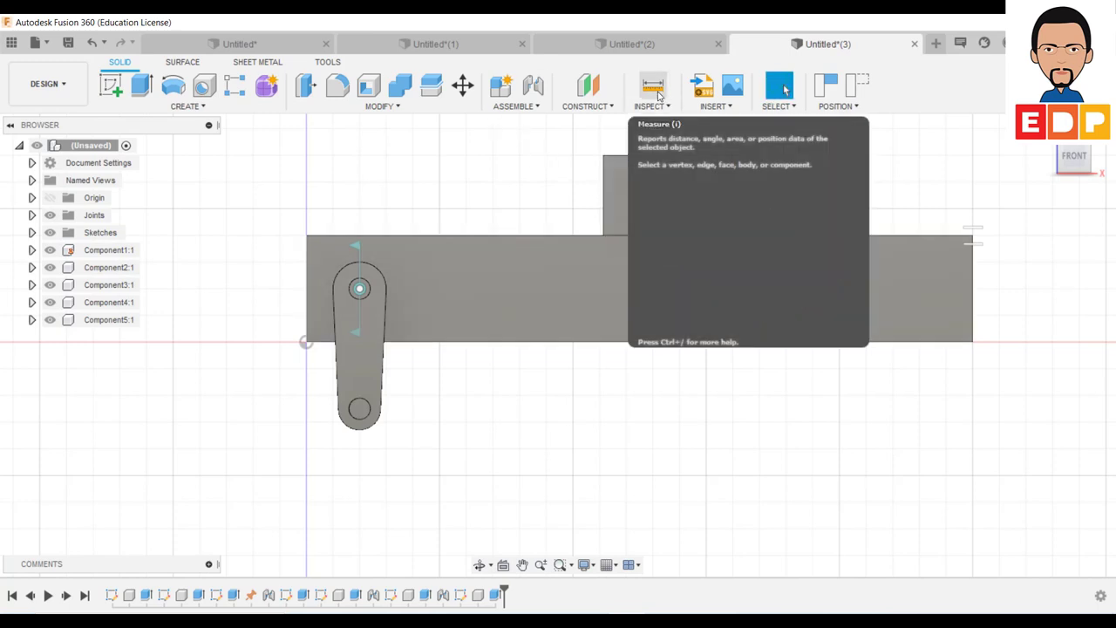
click(659, 96)
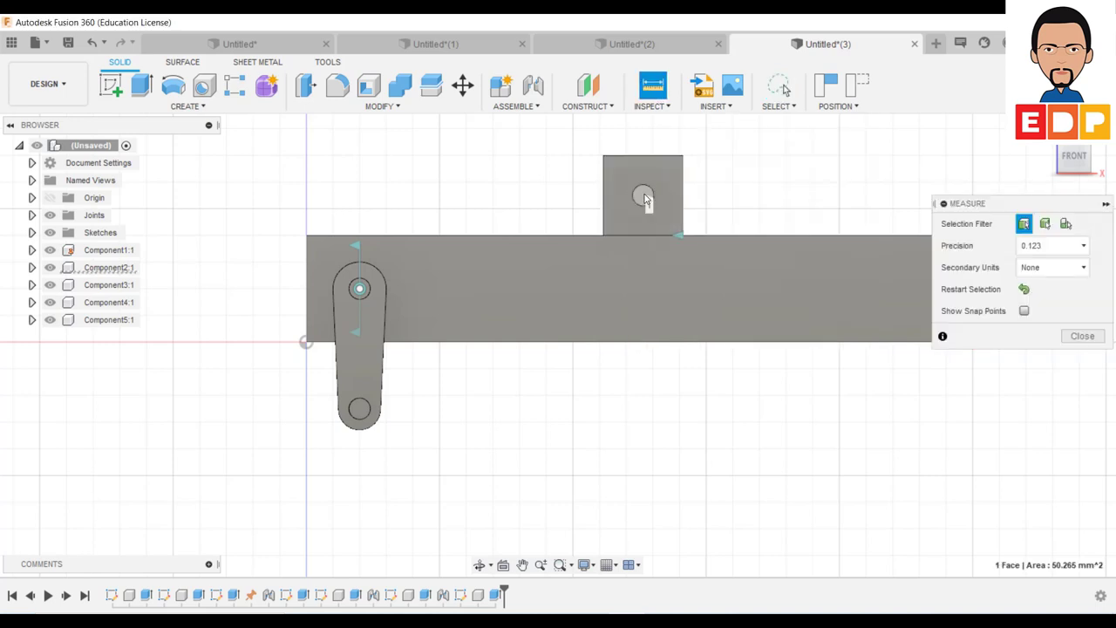
click(643, 198)
click(360, 412)
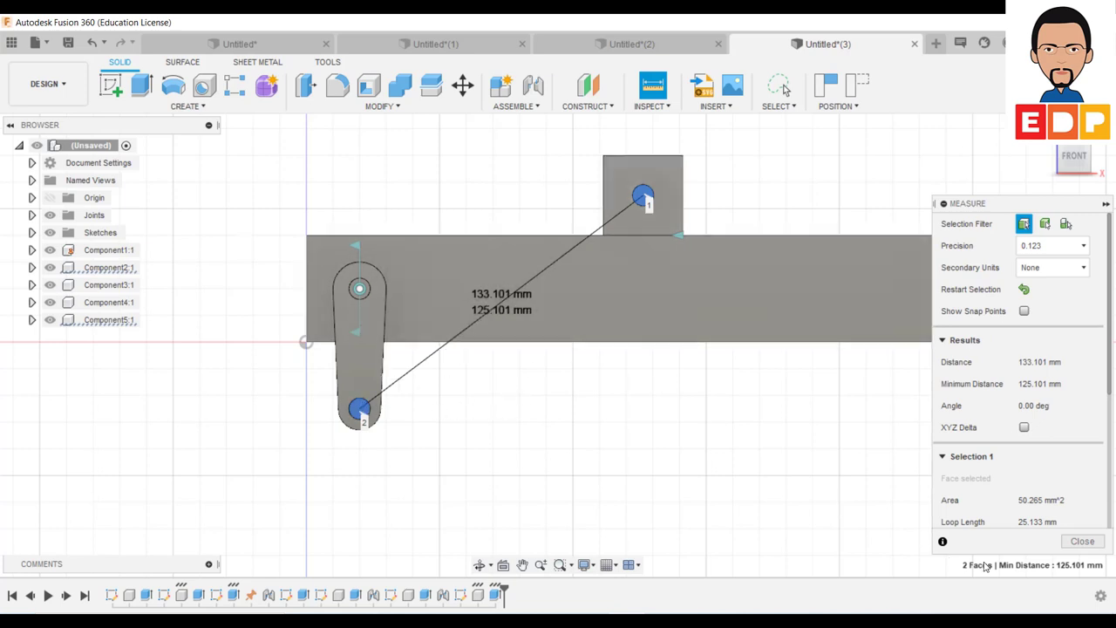
click(1083, 542)
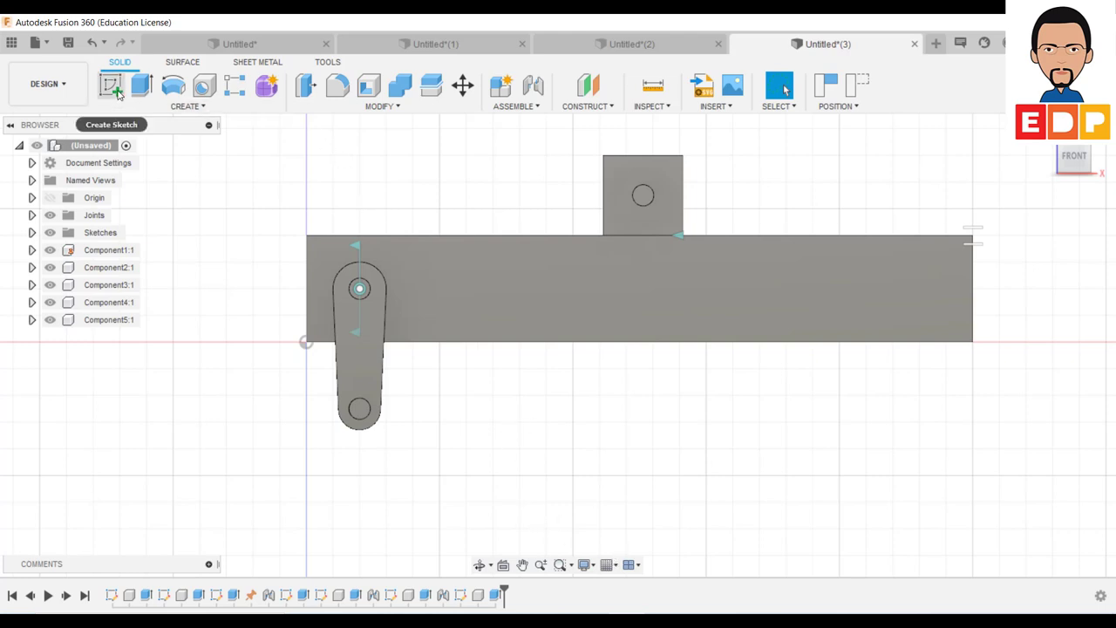
Open a new sketch on the link's face, capturing the moved components' positions.
click(372, 397)
click(112, 84)
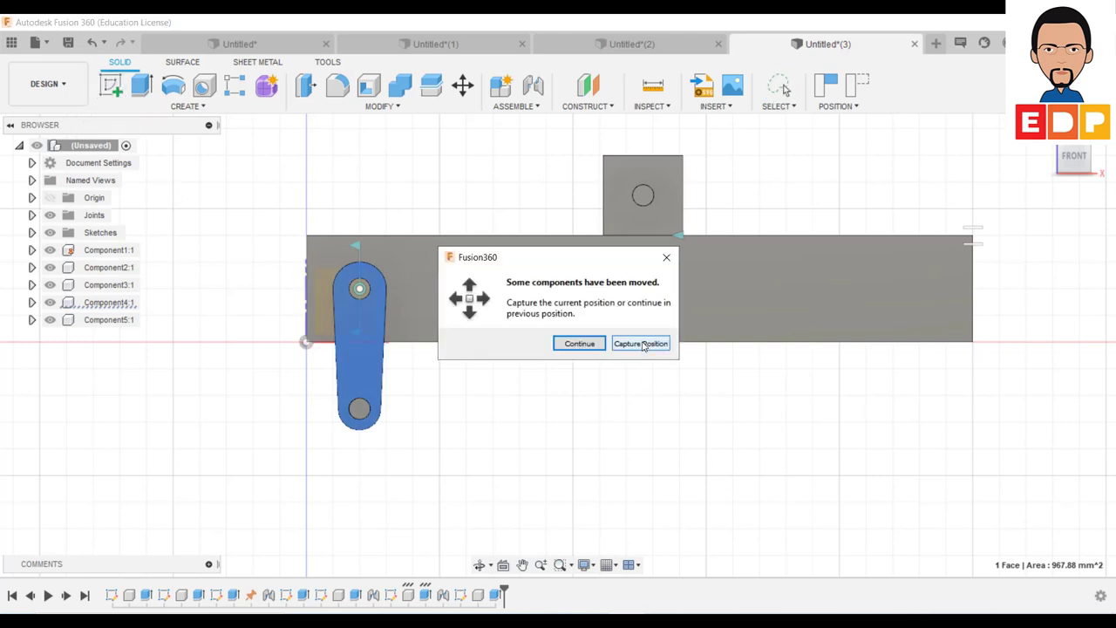
click(642, 345)
middle_drag(646, 485, 521, 524)
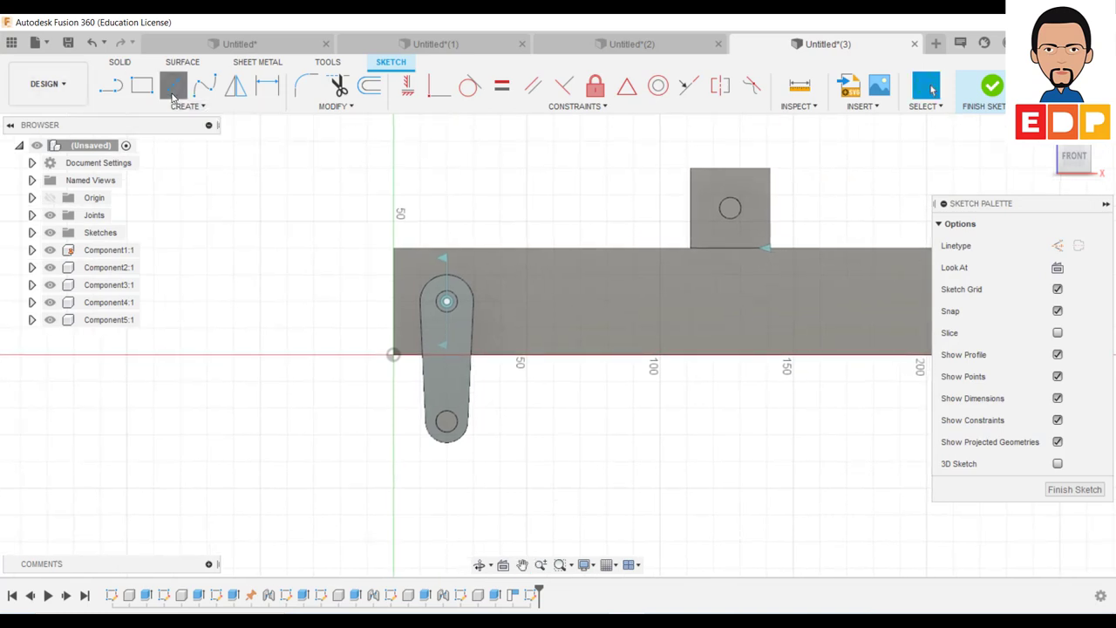
Draw a circle around the link's lower pin.
click(172, 94)
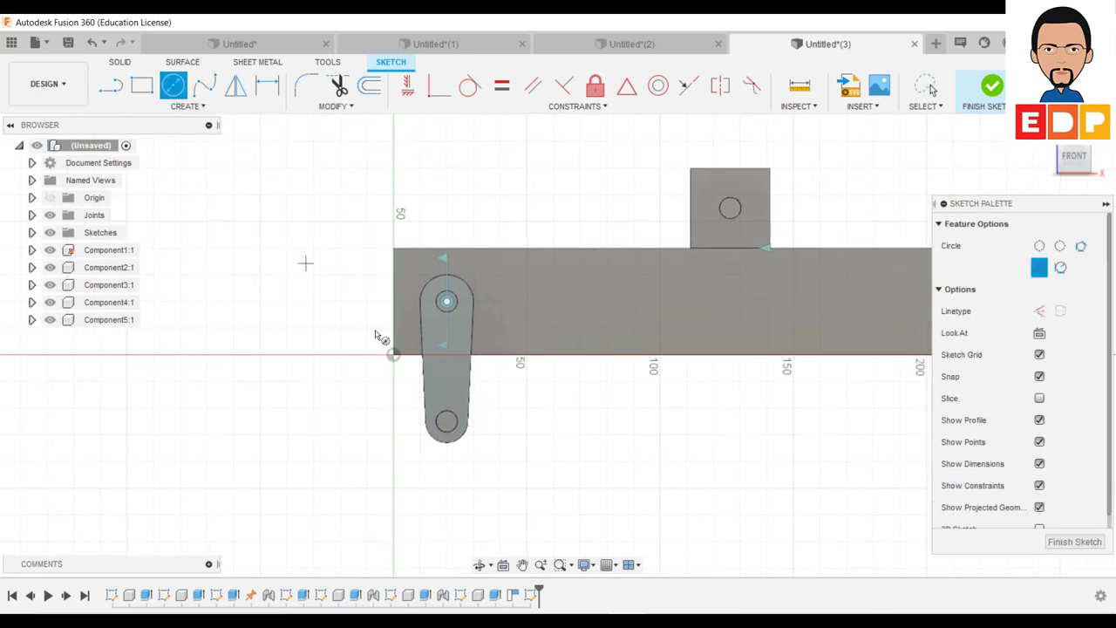
click(445, 421)
click(471, 427)
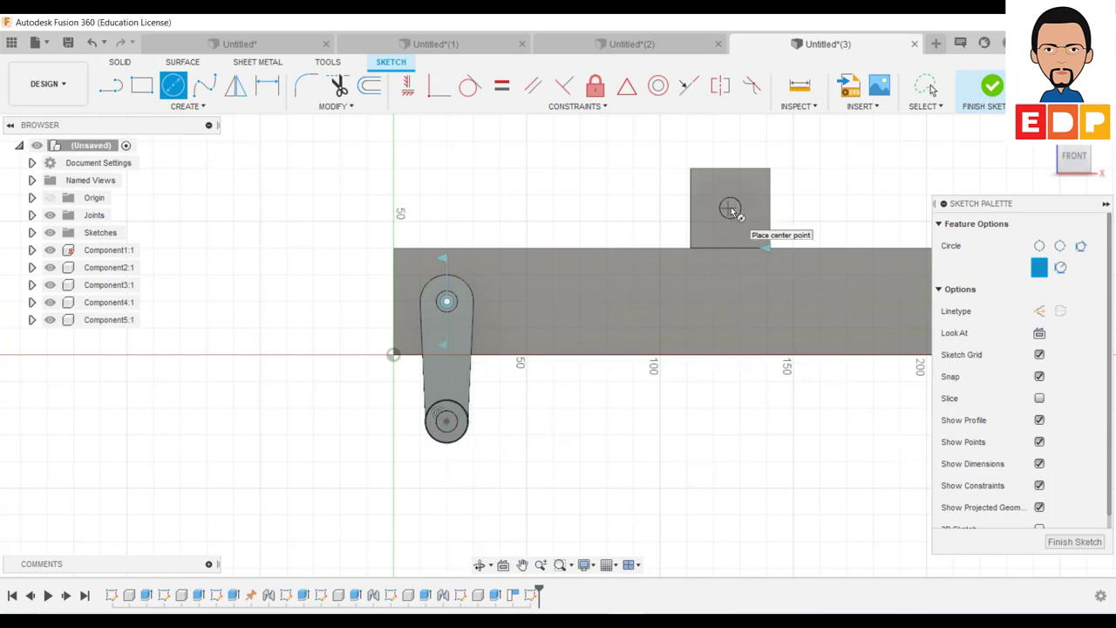
scroll(730, 211, down, 1)
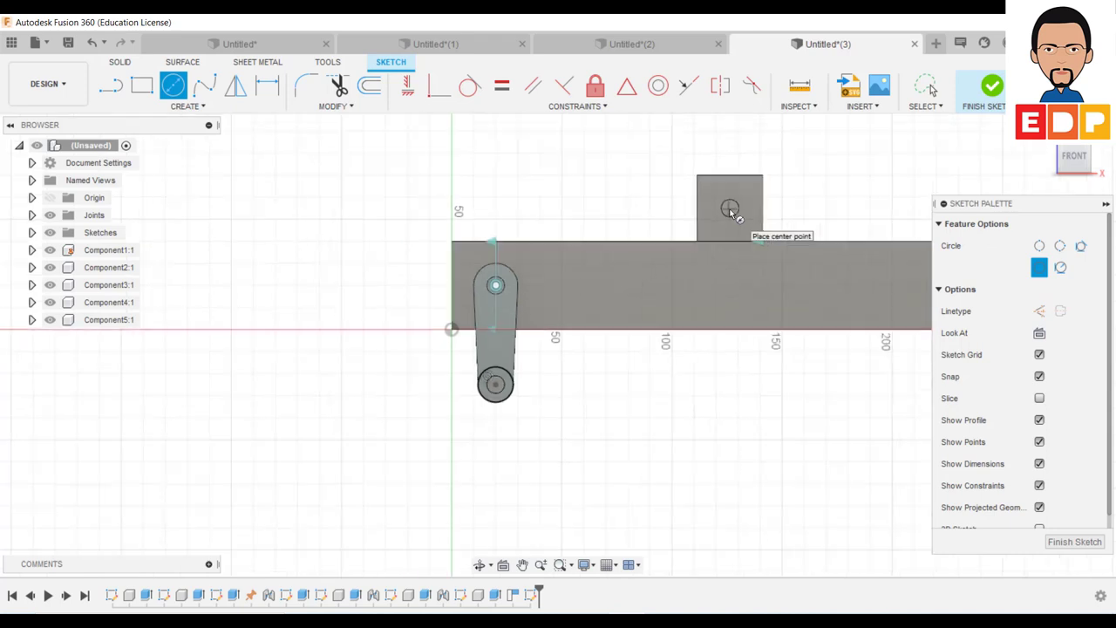
scroll(731, 212, up, 4)
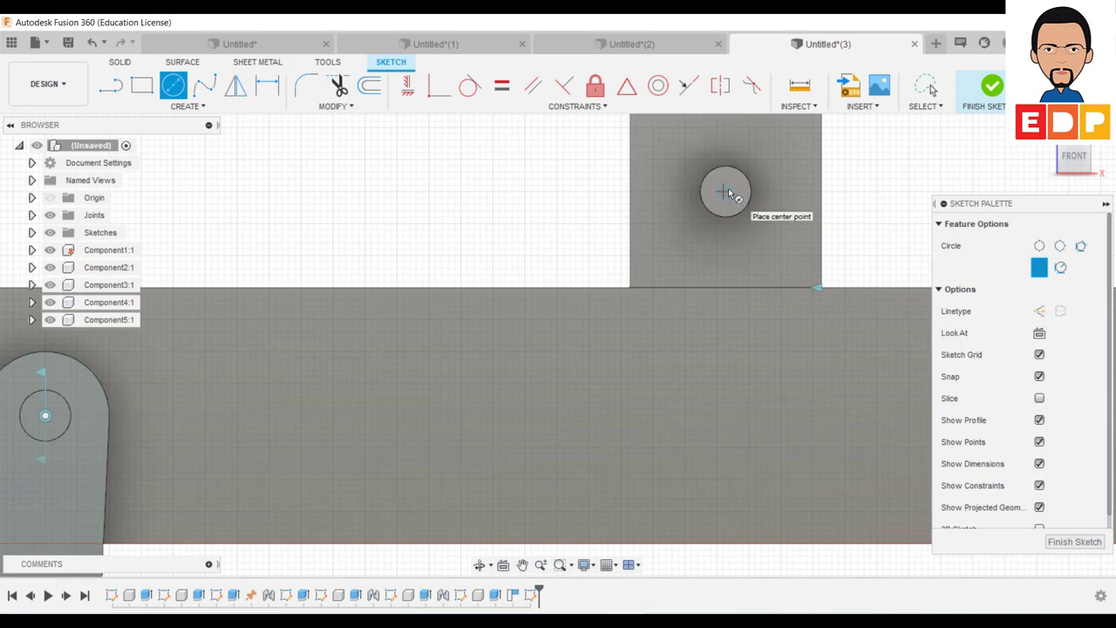
Draw a larger circle, about 15 mm across, centred on the sliding block's hole.
click(729, 190)
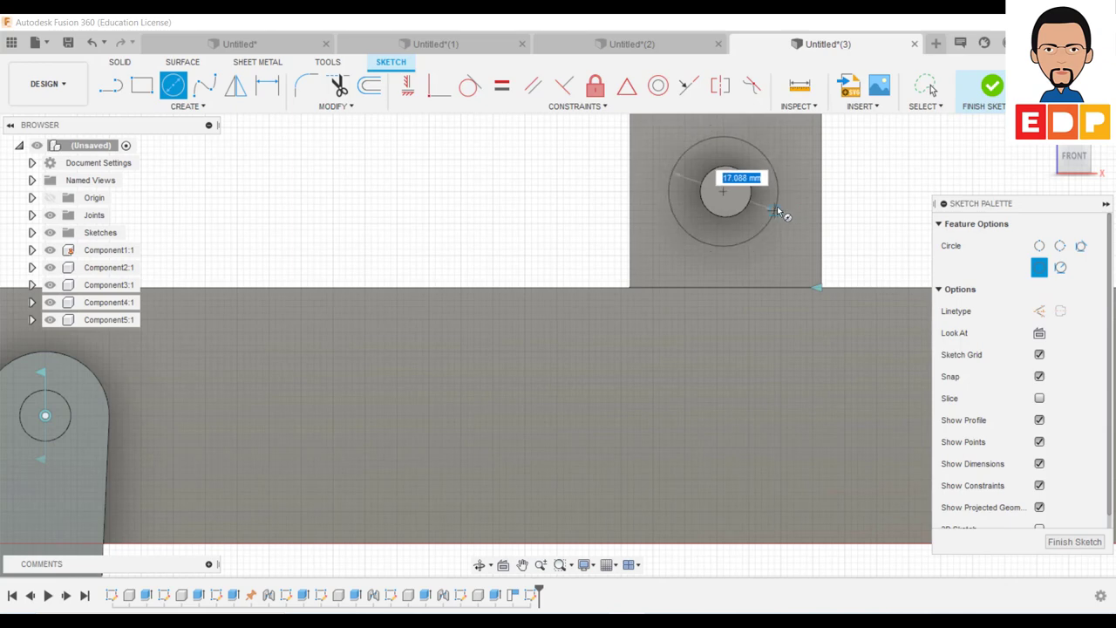
click(774, 211)
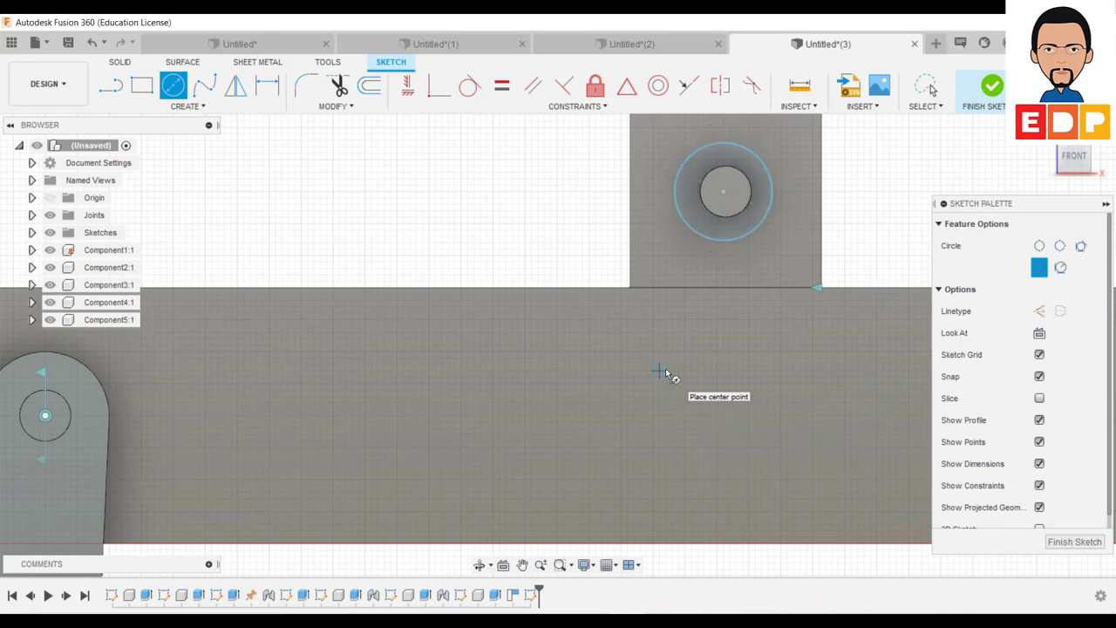
key(Escape)
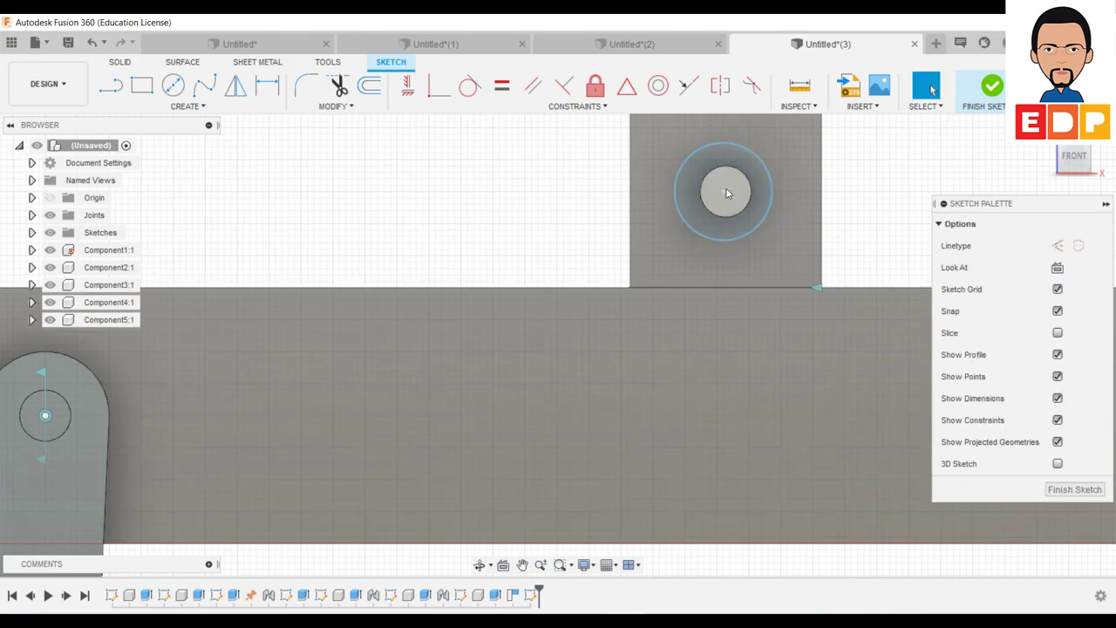
click(724, 193)
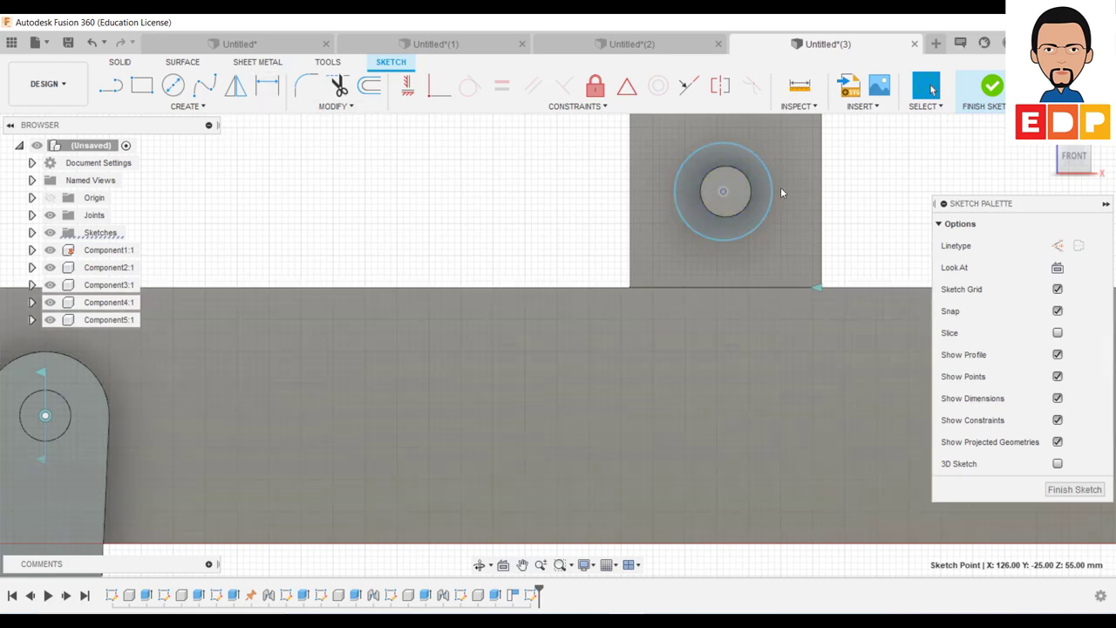
click(681, 213)
Dimension the block's circle to 20 mm diameter.
key(d)
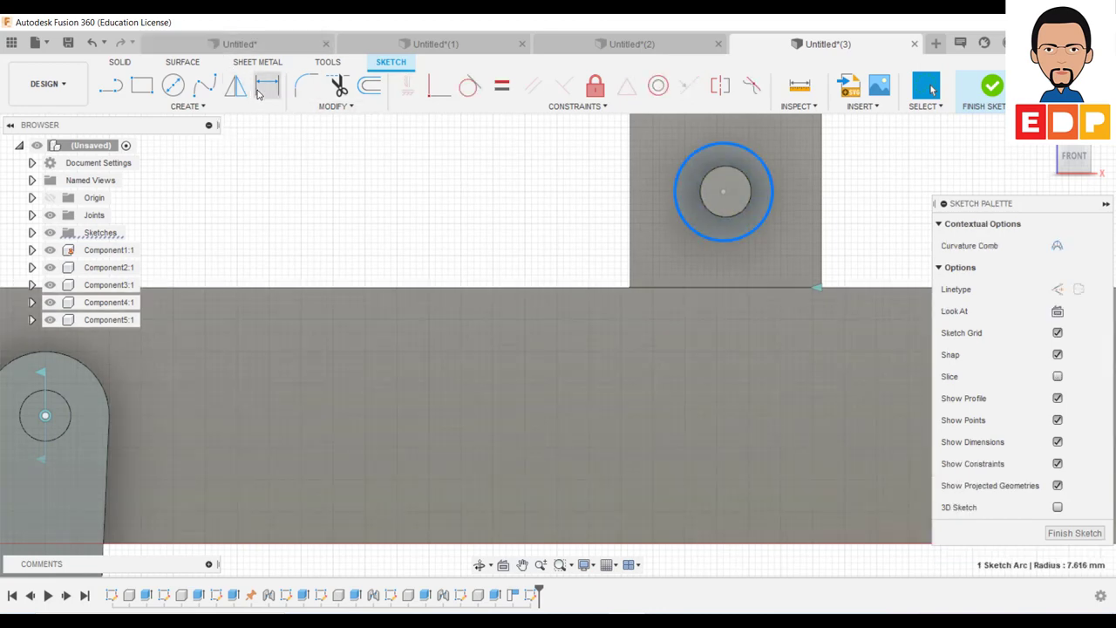
click(522, 203)
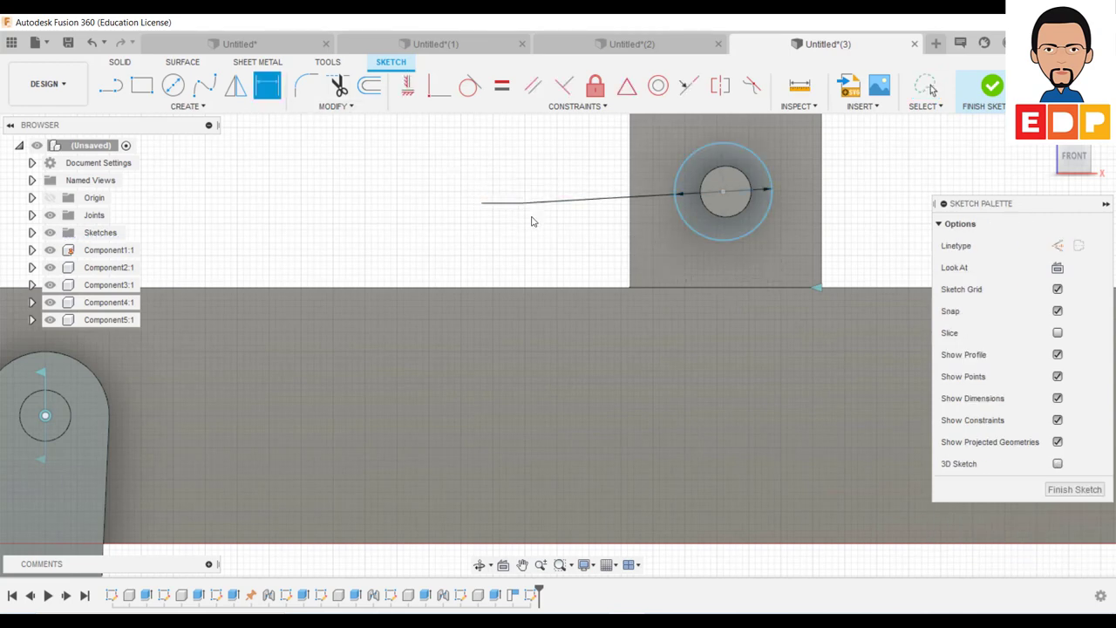
text(20)
key(Return)
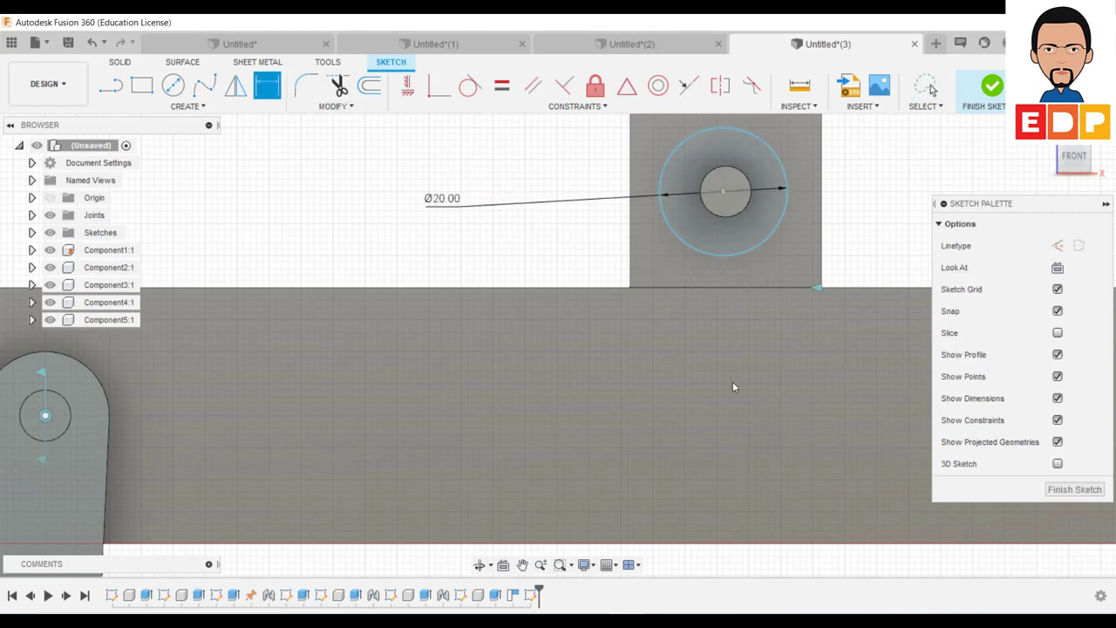
scroll(454, 196, up, 1)
scroll(474, 212, down, 2)
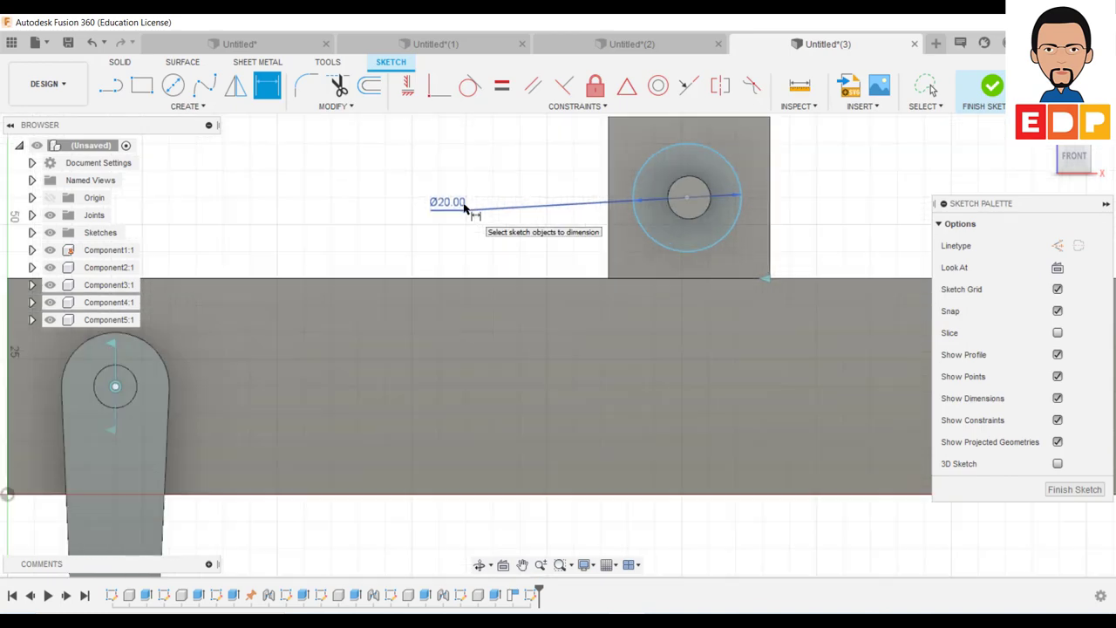
Fix the circle's centre 15 mm above the block's bottom edge.
click(687, 199)
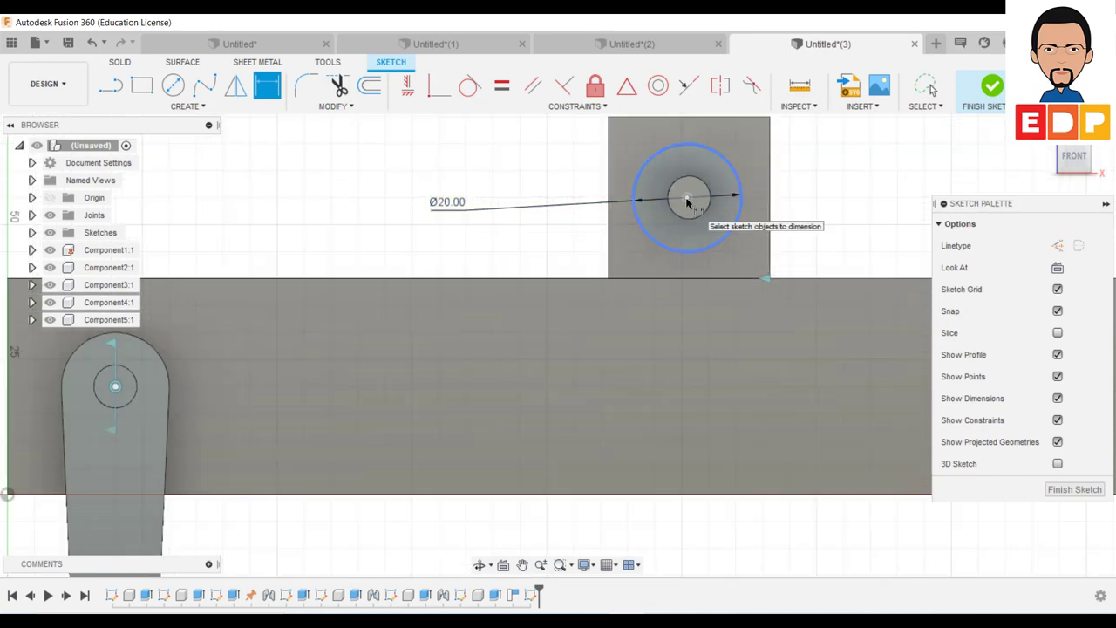
click(609, 279)
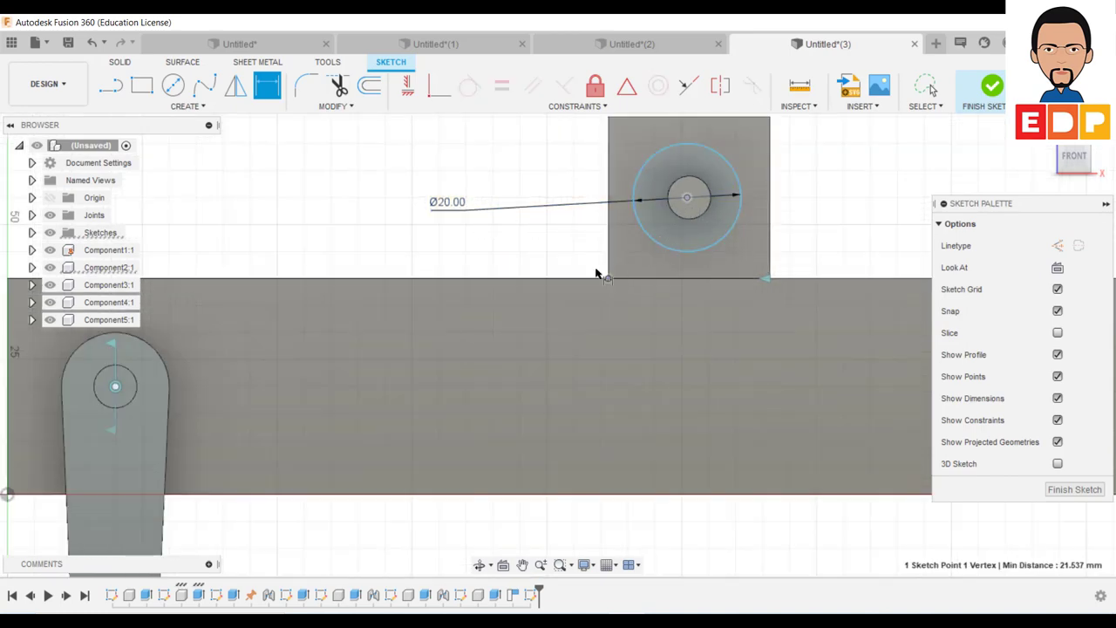
click(538, 248)
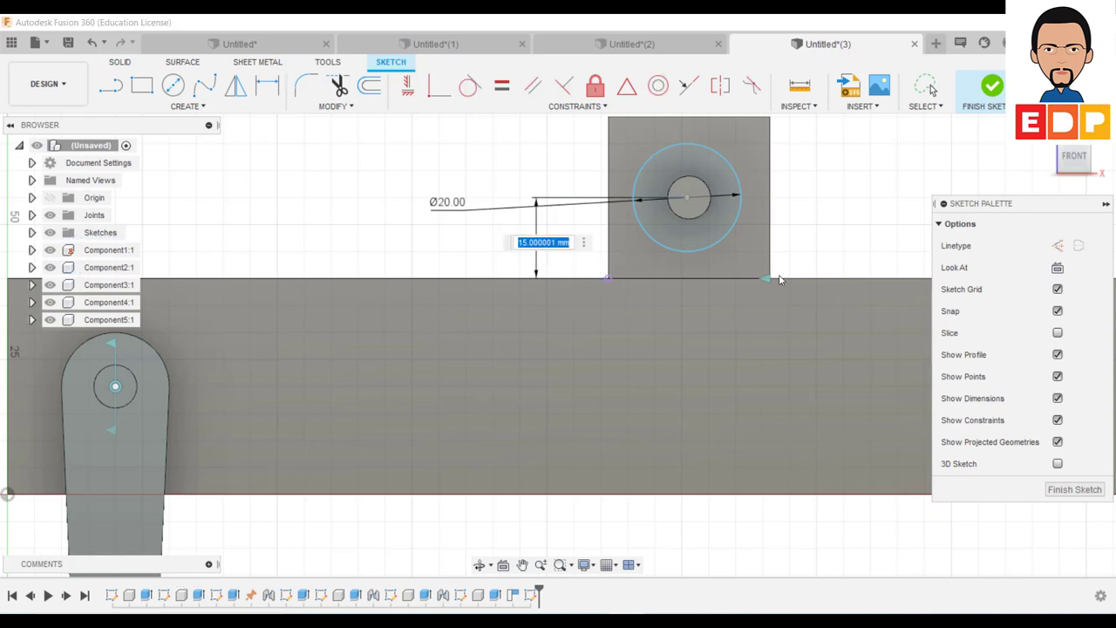
key(Return)
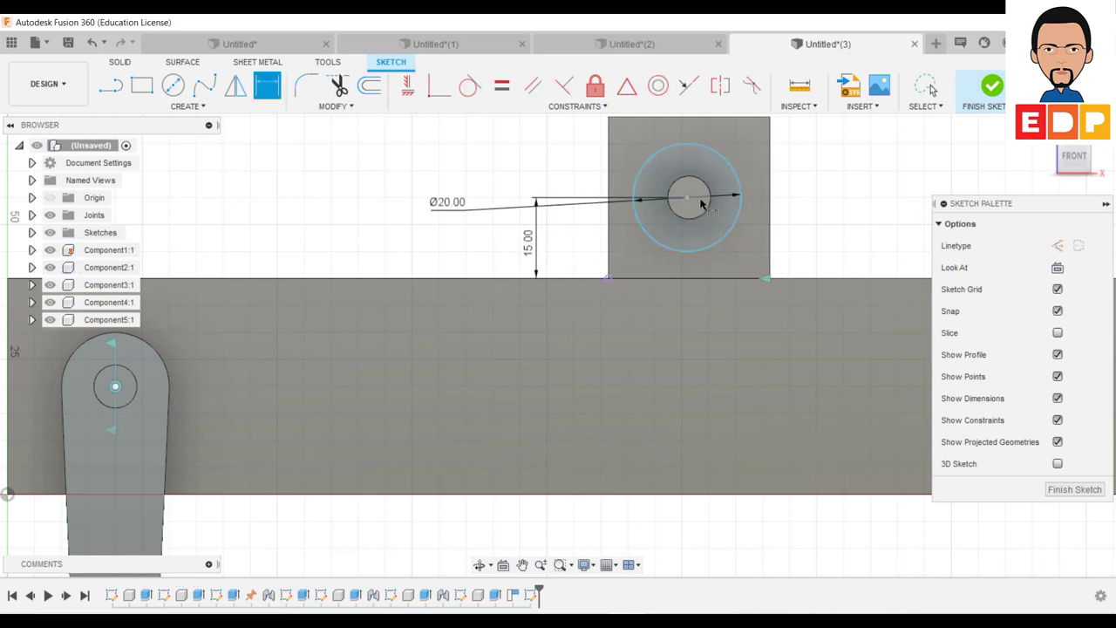
click(688, 199)
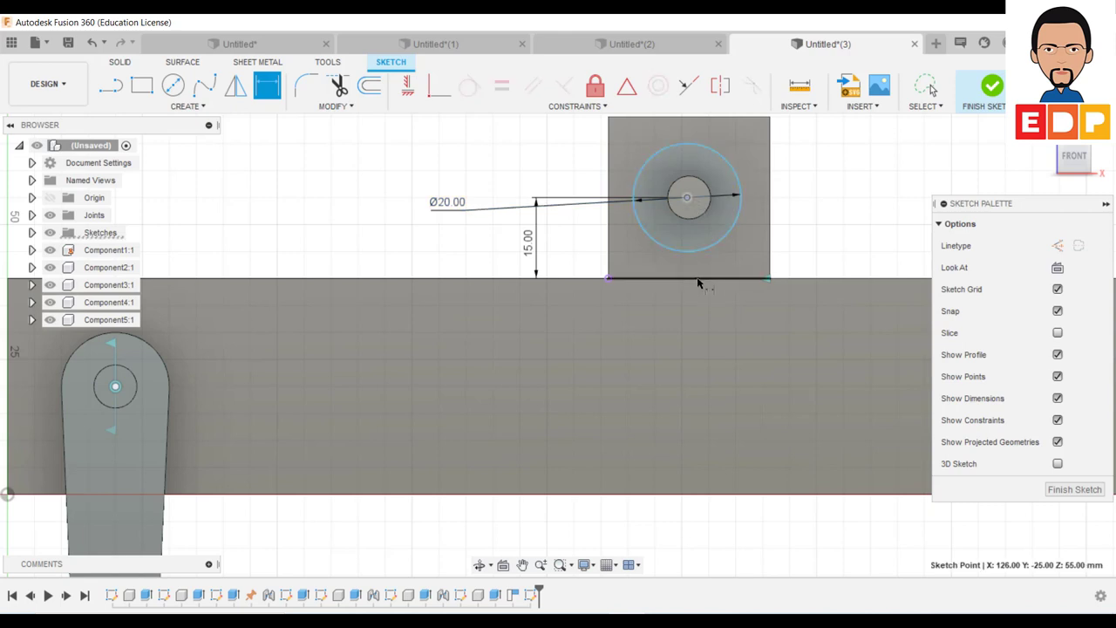
click(702, 279)
key(Escape)
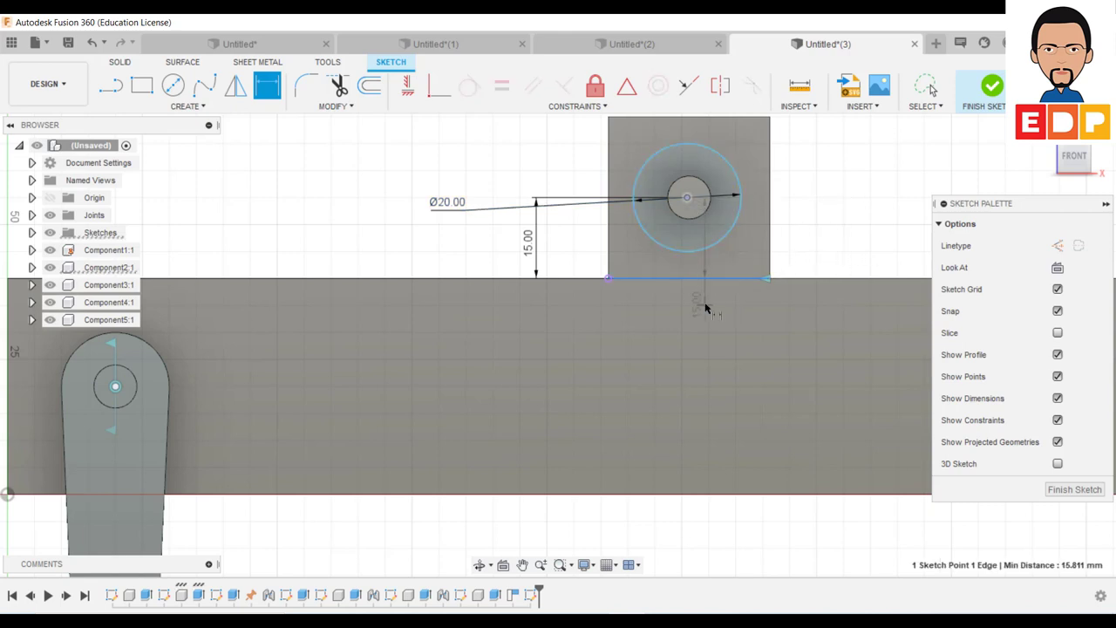
key(Escape)
scroll(628, 228, down, 3)
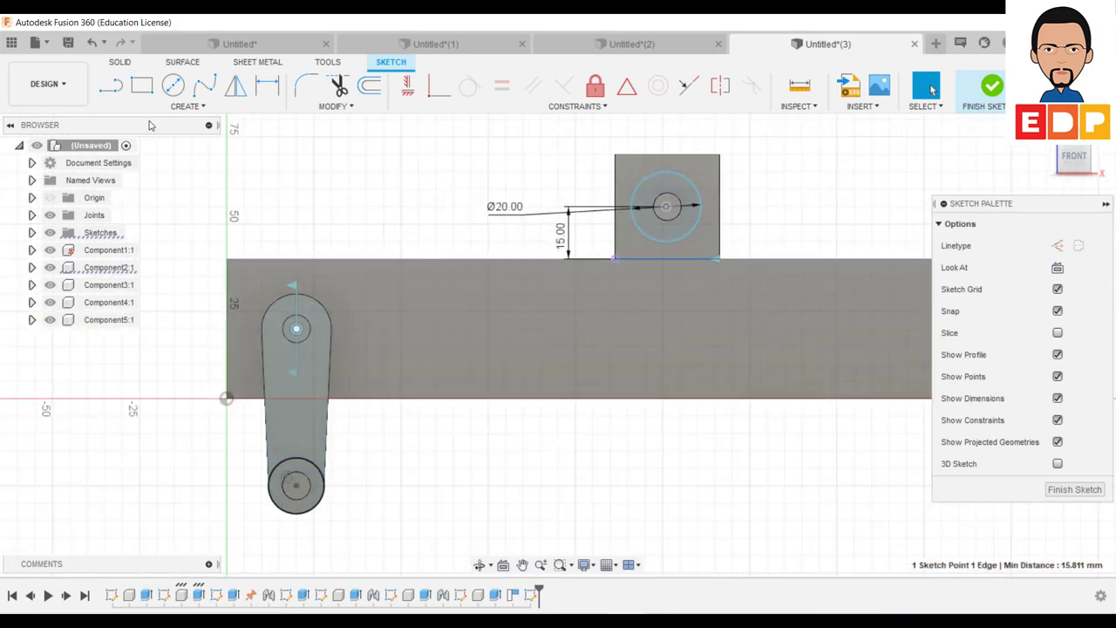
key(l)
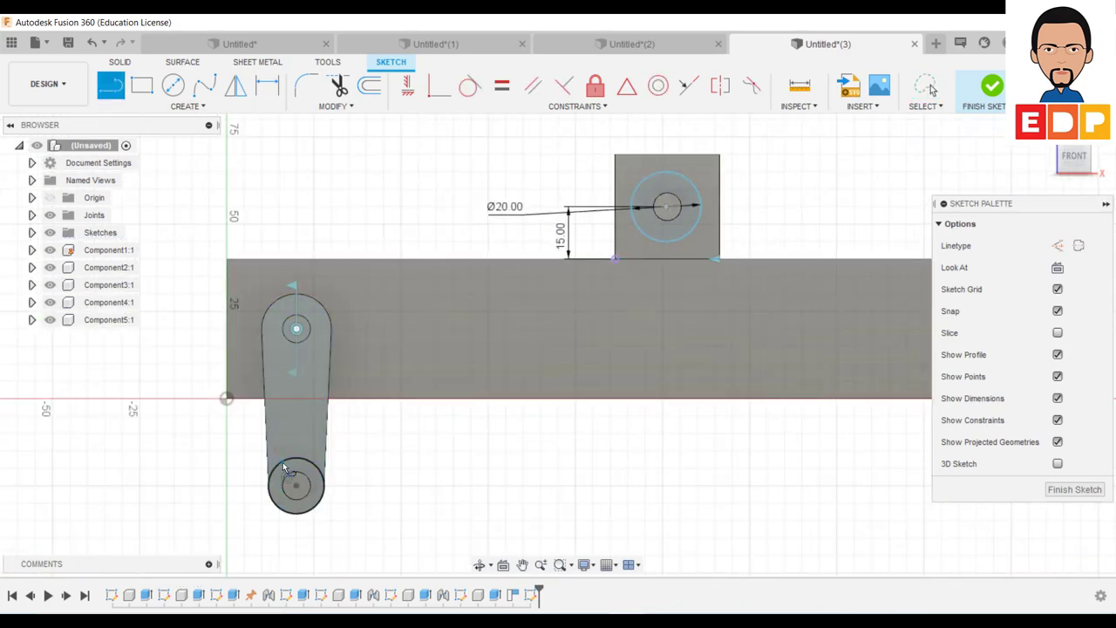
Draw two lines running from the lower pin circle to the block's circle.
click(279, 463)
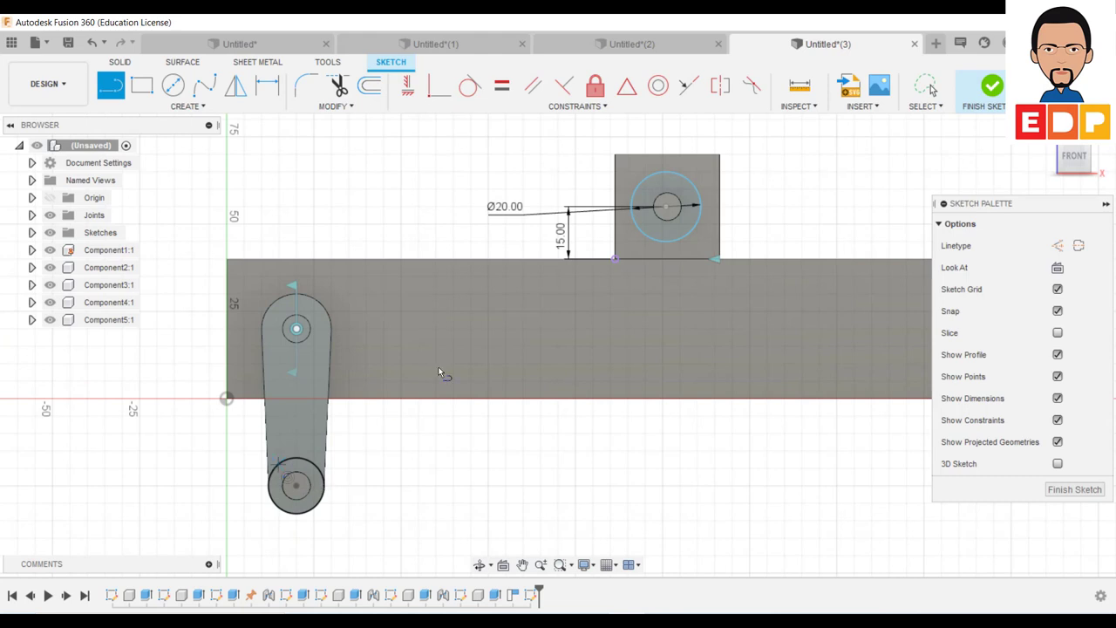
click(640, 184)
click(694, 230)
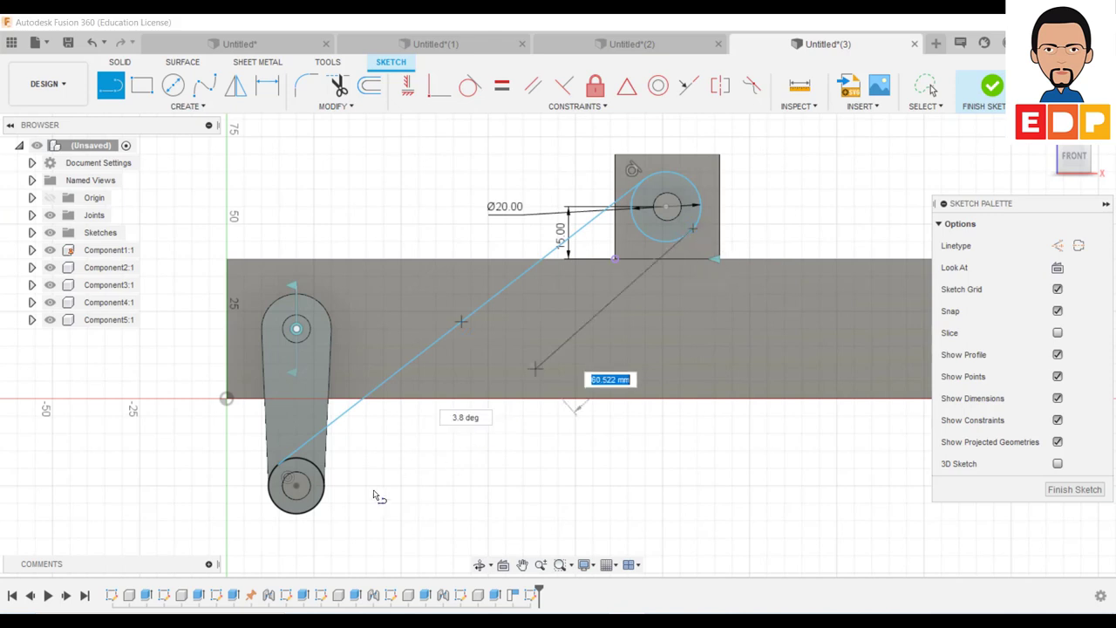
double_click(315, 508)
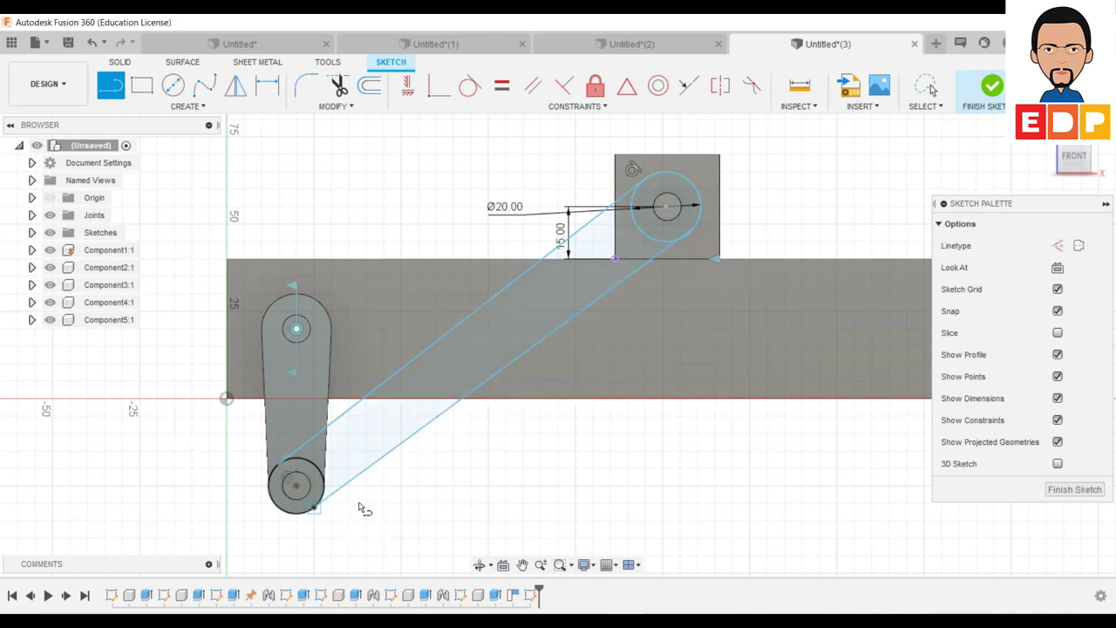
key(Escape)
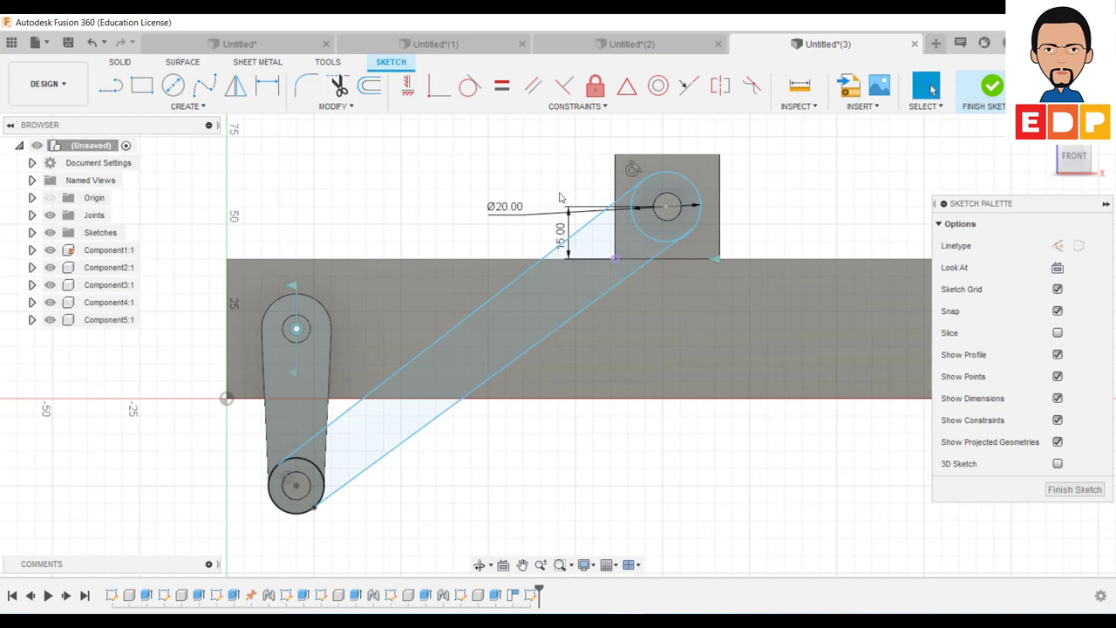
Make both lines tangent to the block's Ø20 mm circle and the lower pin circle.
click(470, 84)
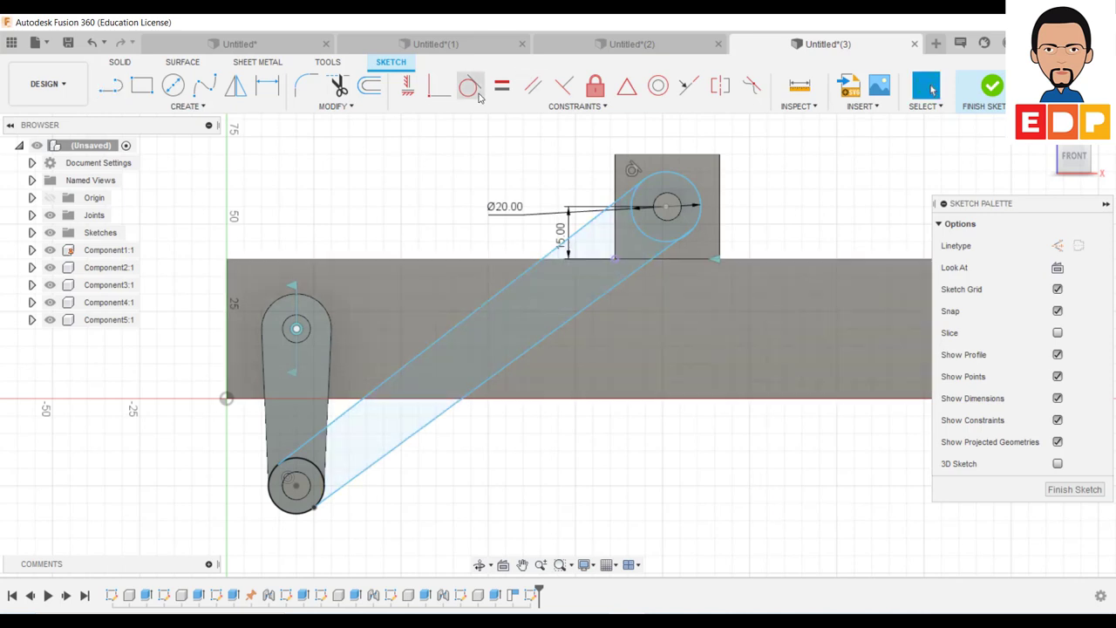
click(620, 285)
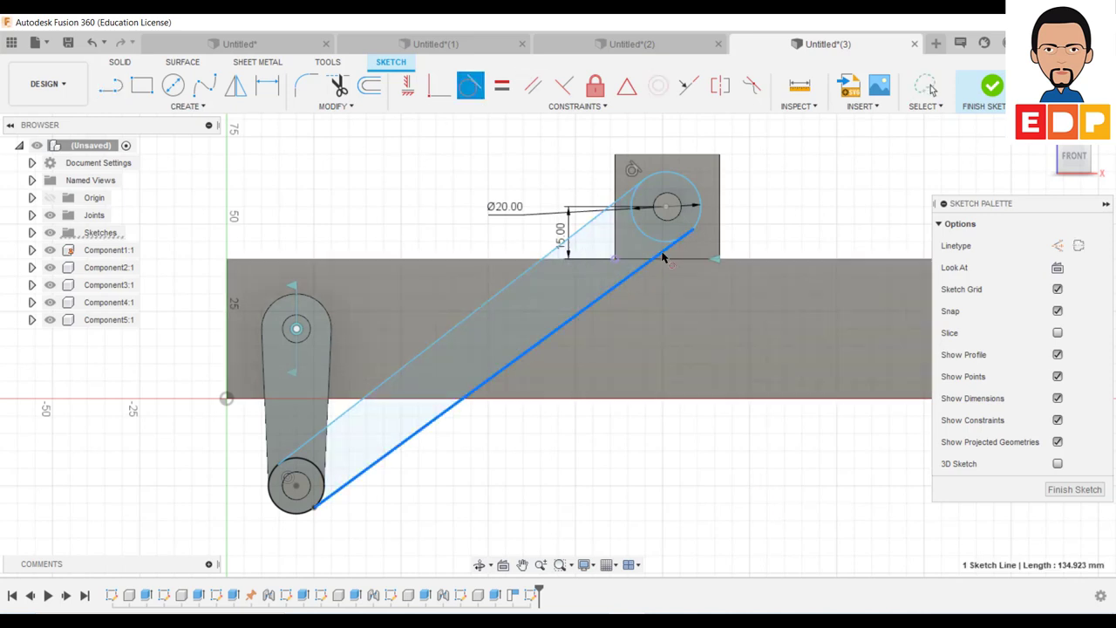
click(703, 222)
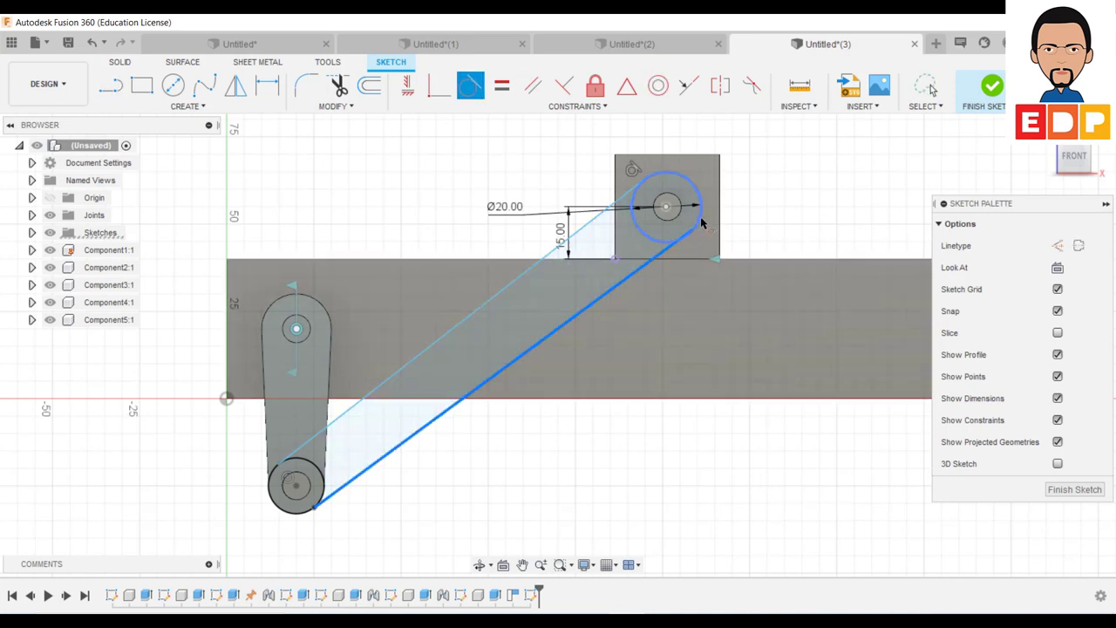
click(628, 197)
click(649, 203)
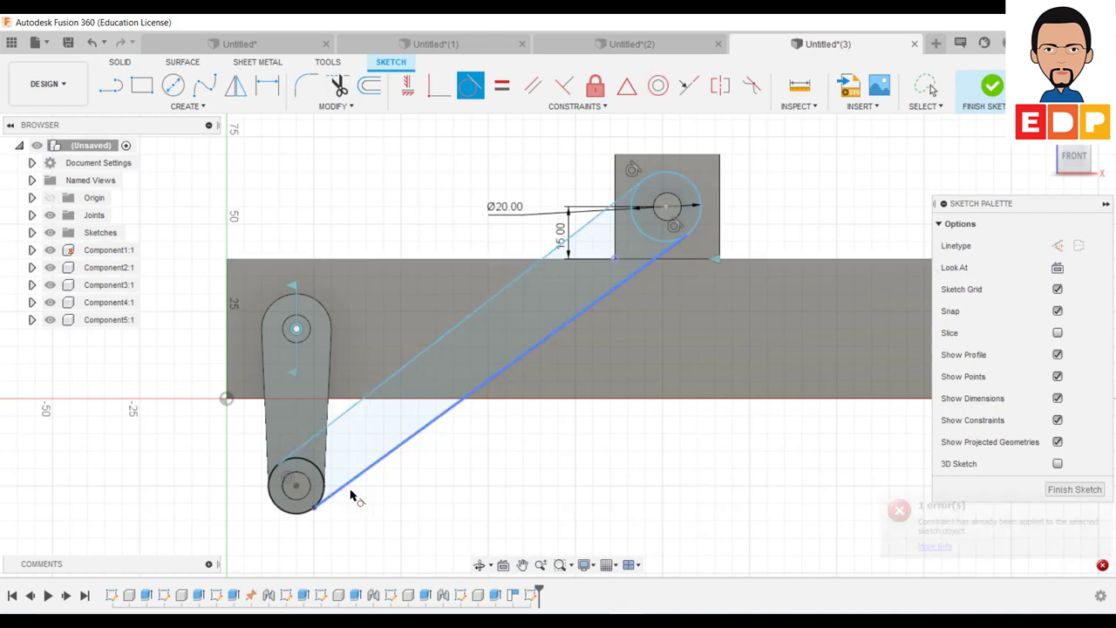
click(270, 484)
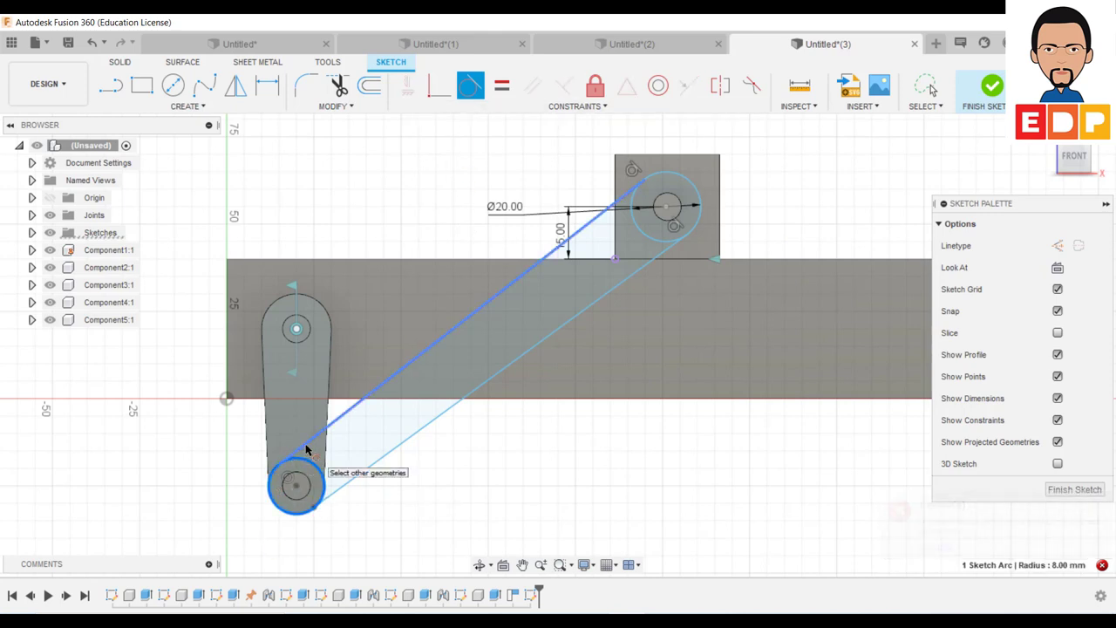
click(312, 458)
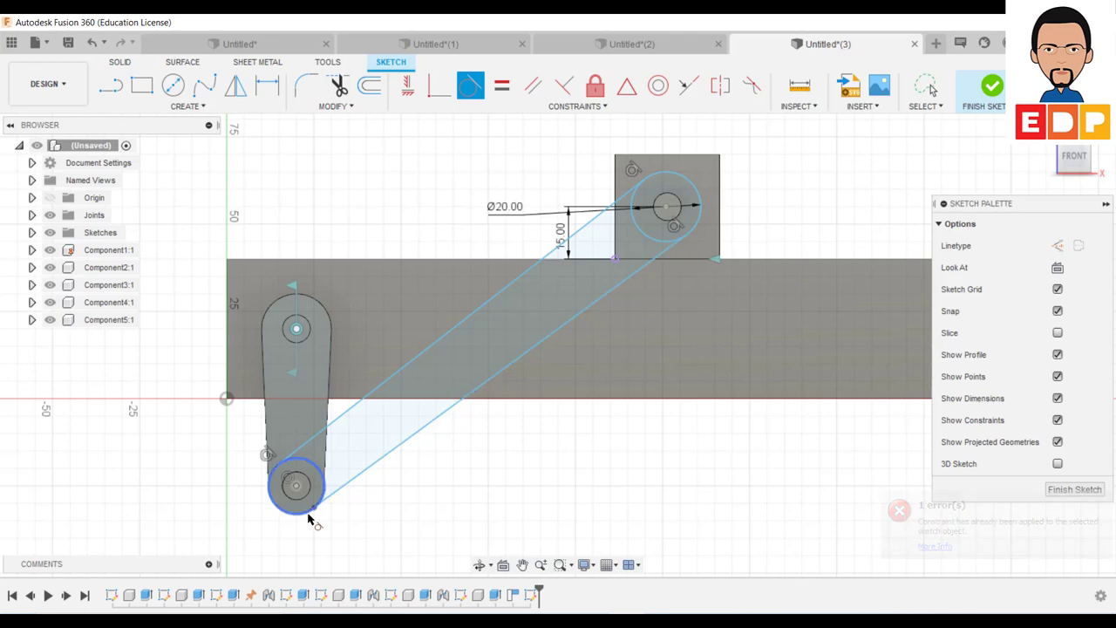
click(305, 515)
click(596, 499)
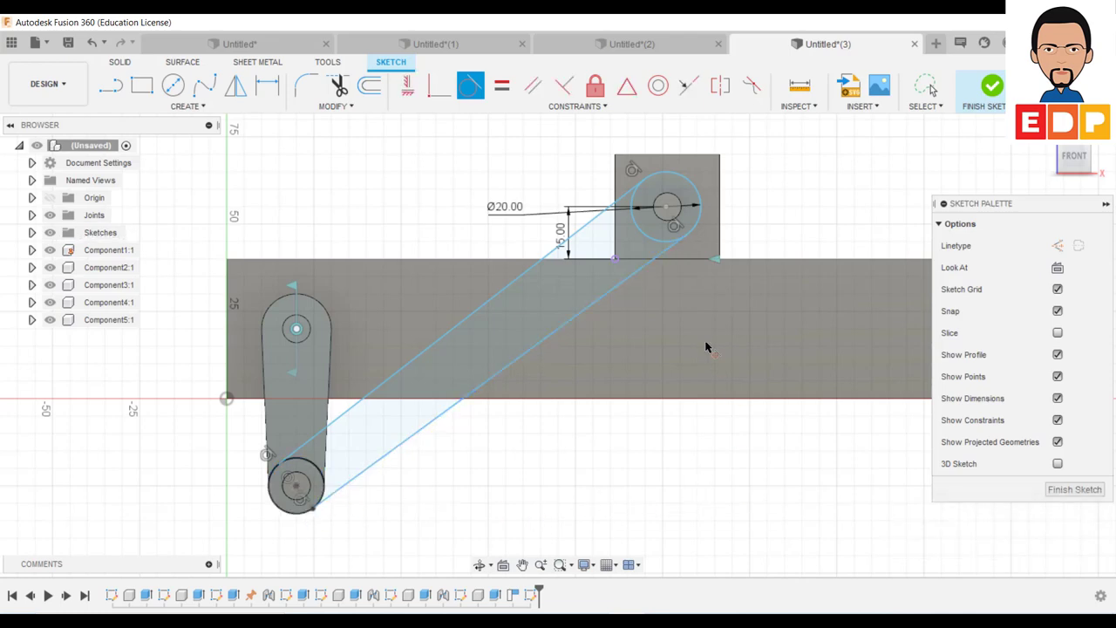
scroll(706, 347, up, 3)
Draw an Ø8 mm circle on the block's hole centre, then turn to an isometric view.
middle_drag(695, 346, 628, 510)
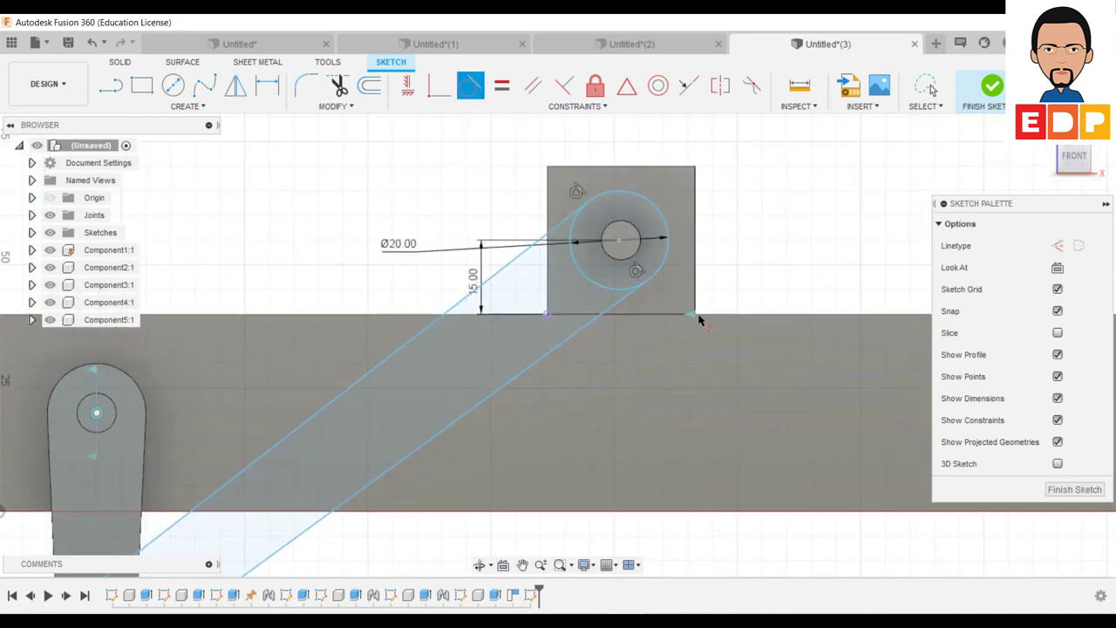
click(173, 85)
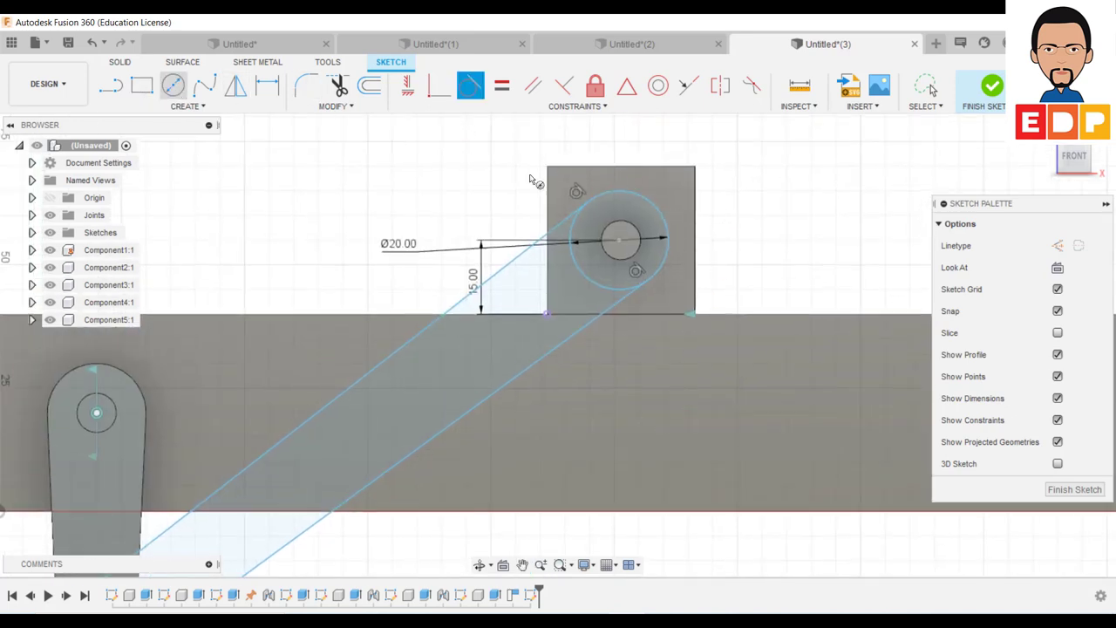
click(620, 243)
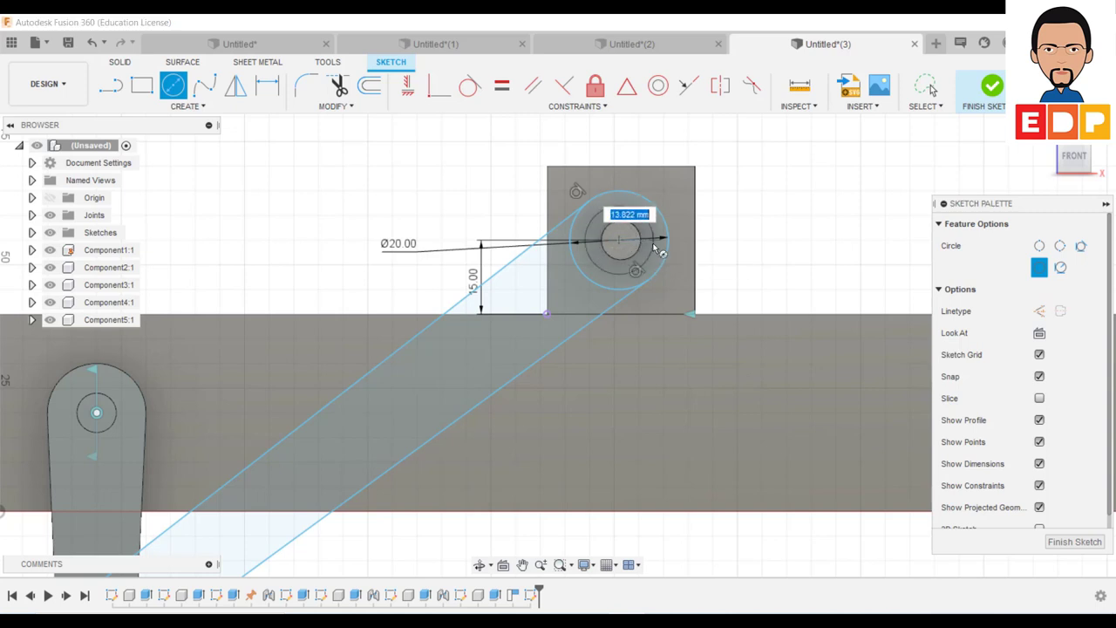
text(8)
key(Return)
click(931, 87)
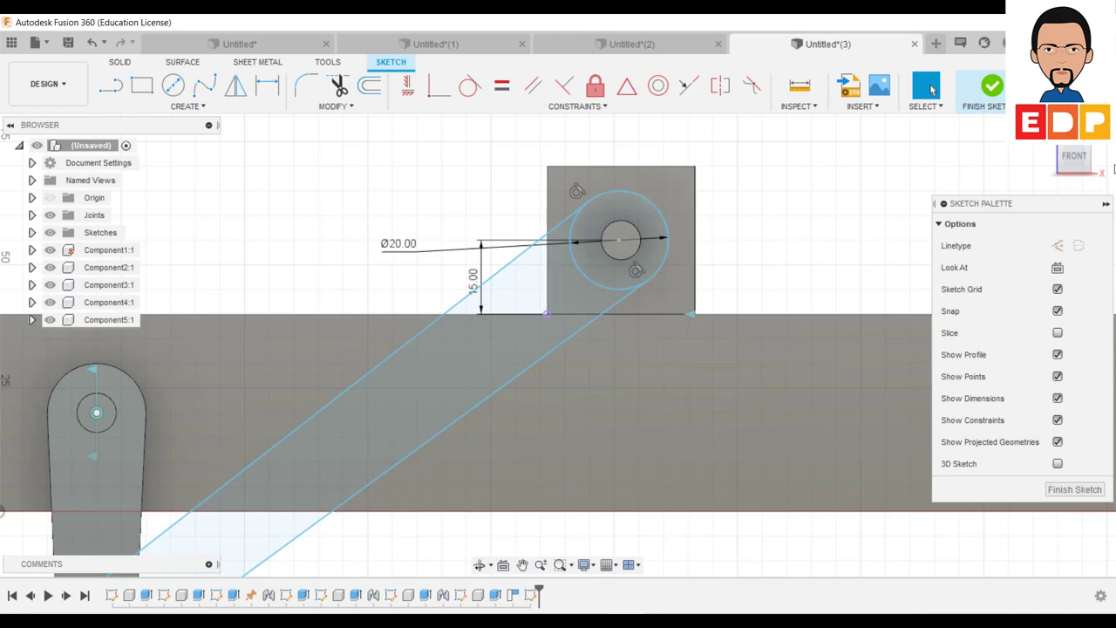
mouse_move(1074, 157)
click(1092, 150)
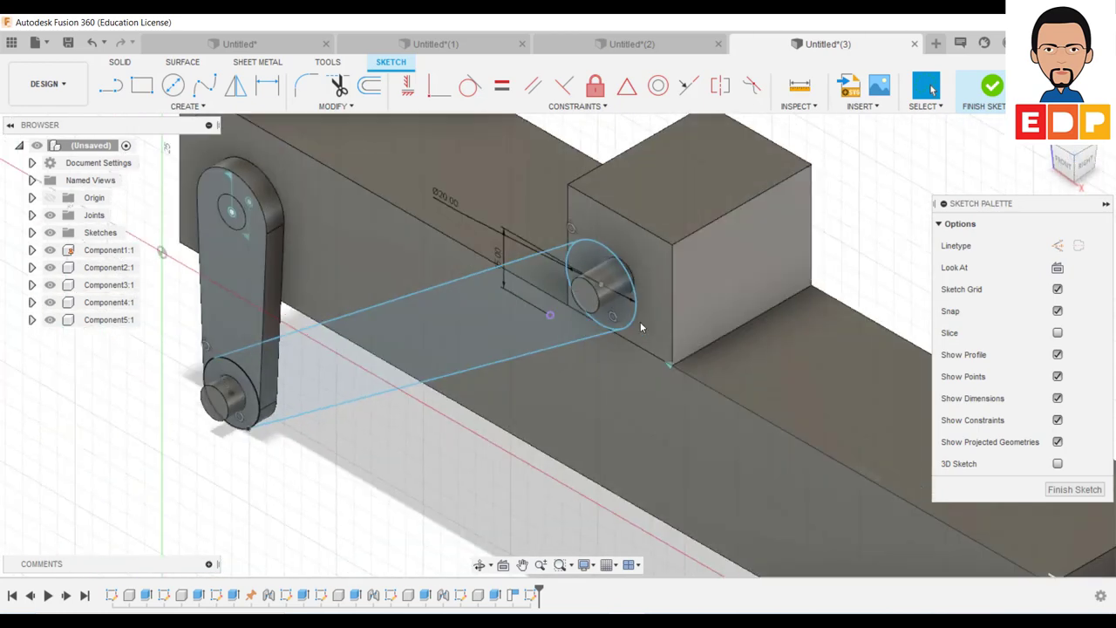
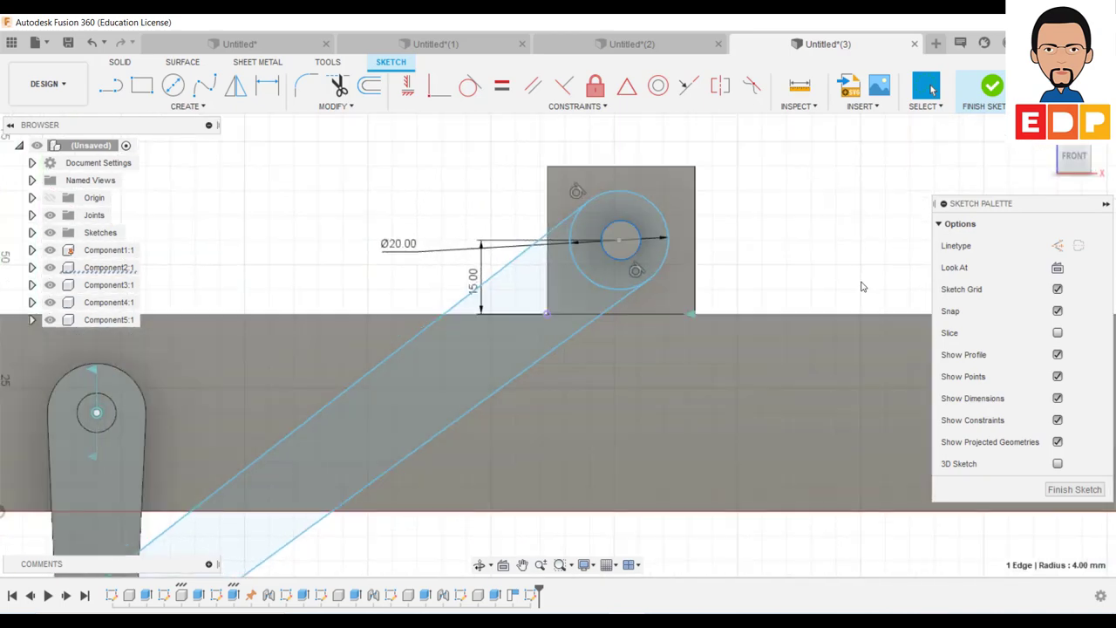
Draw a 10 mm centre-diameter circle around the upper pin hole.
click(172, 85)
click(619, 239)
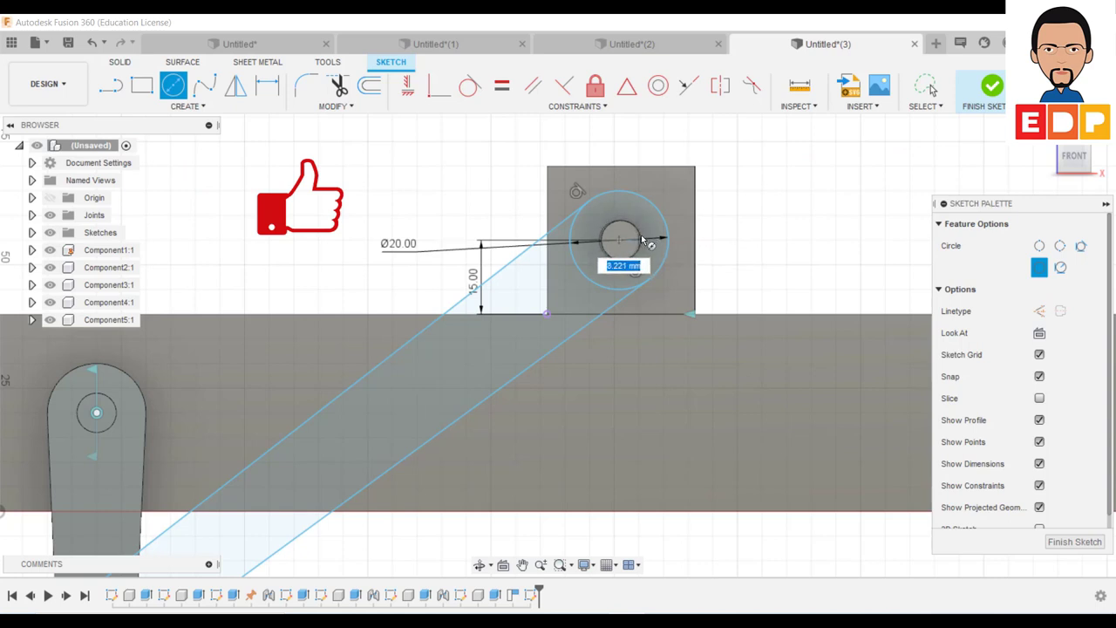
text(10)
key(Return)
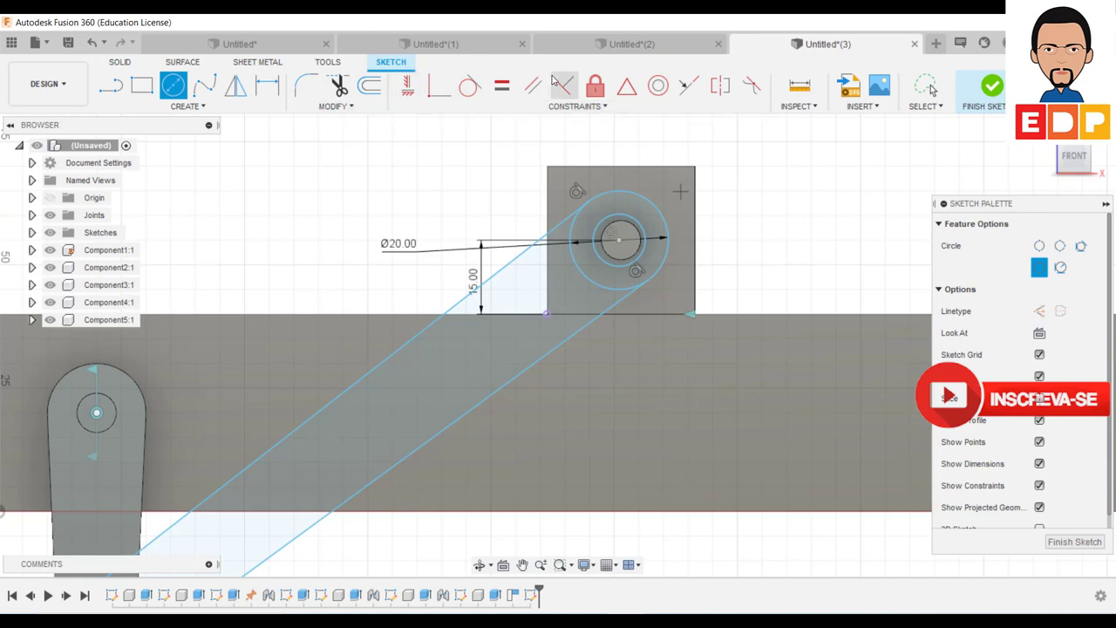
Make the pin hole concentric with the 10 mm circle and dimension it Ø8.
click(659, 87)
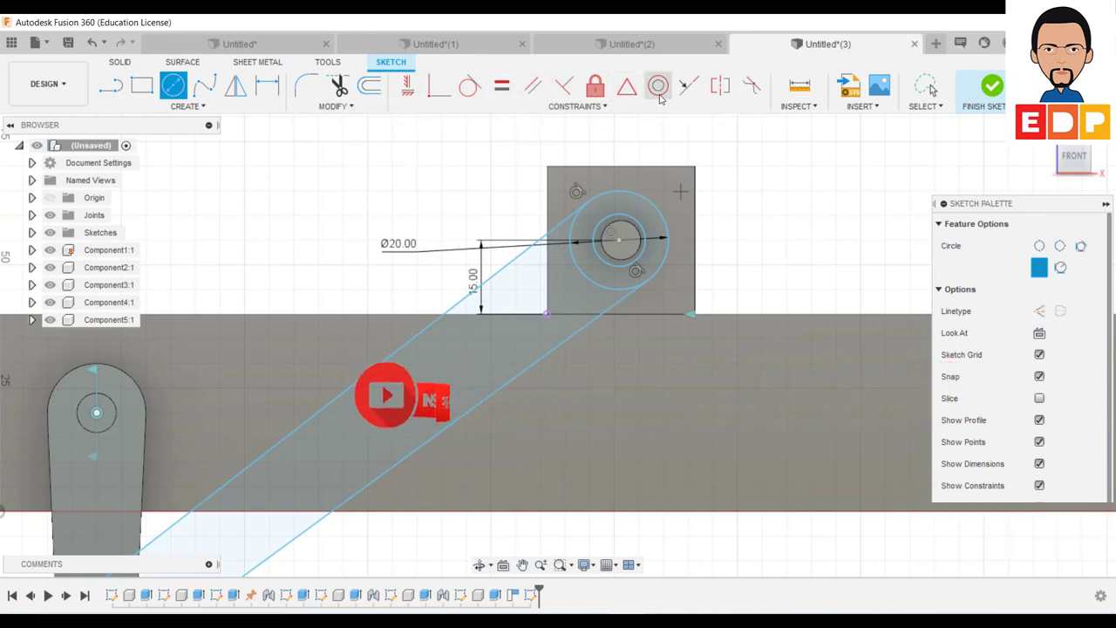
click(634, 222)
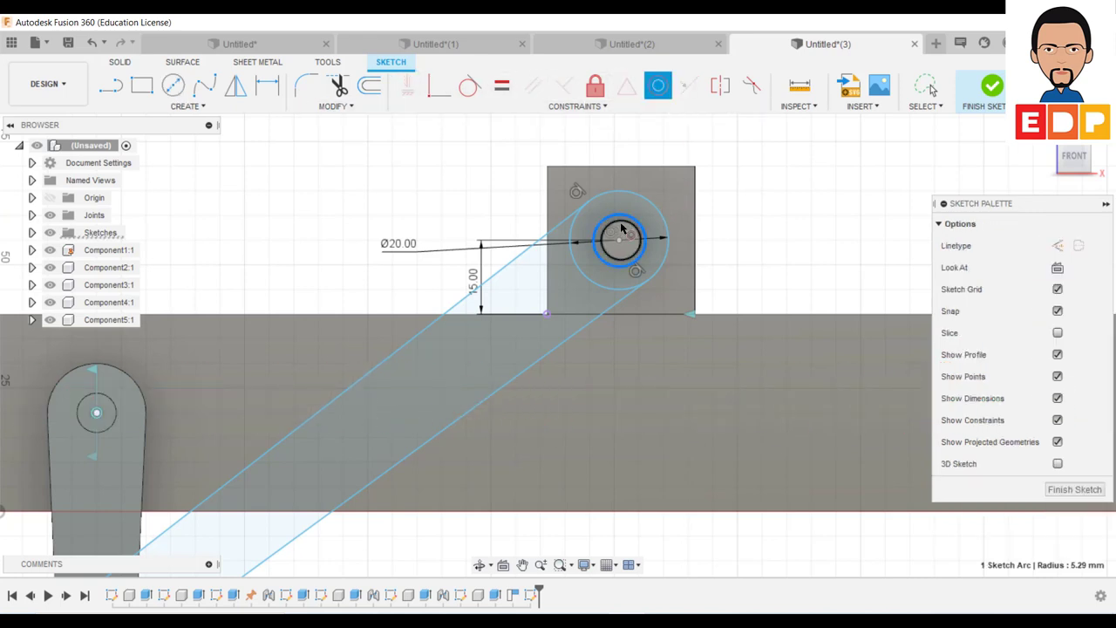
click(622, 229)
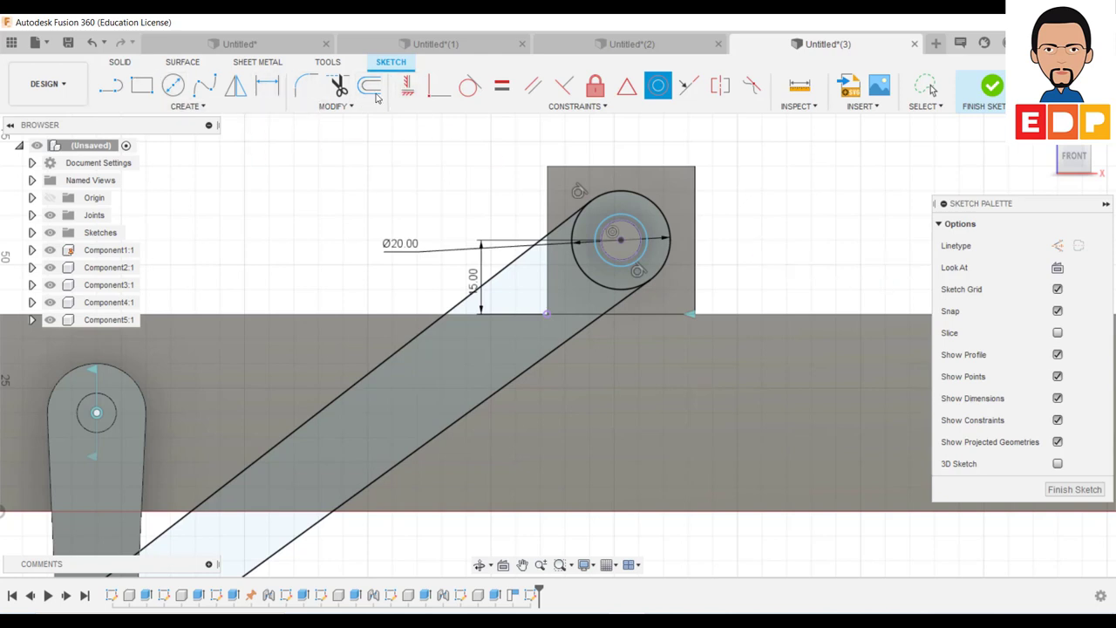
click(267, 84)
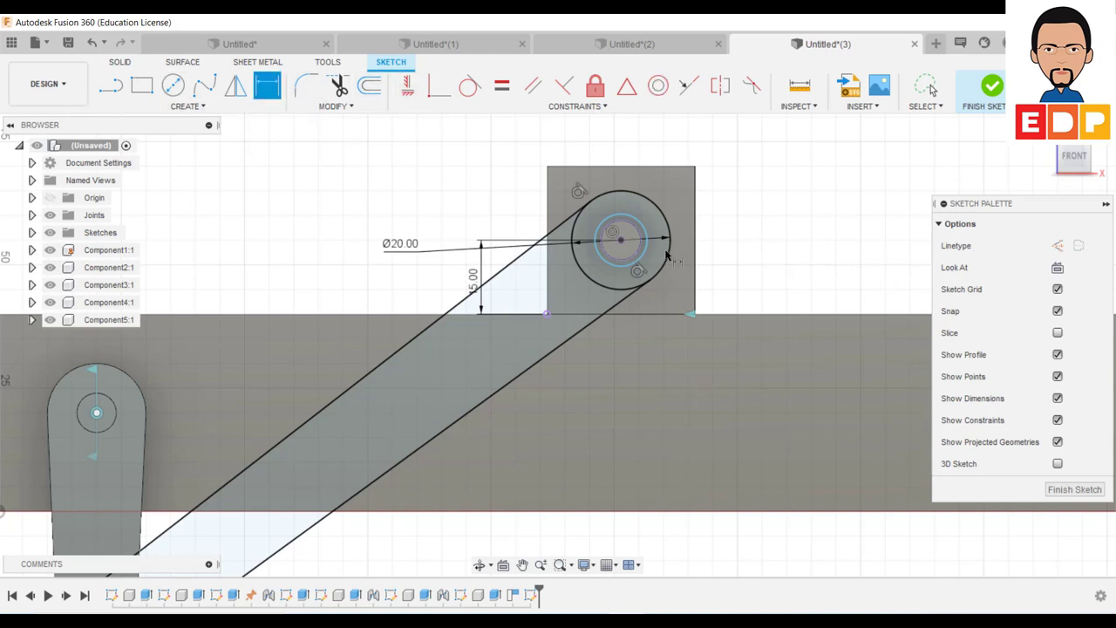
click(623, 220)
click(761, 202)
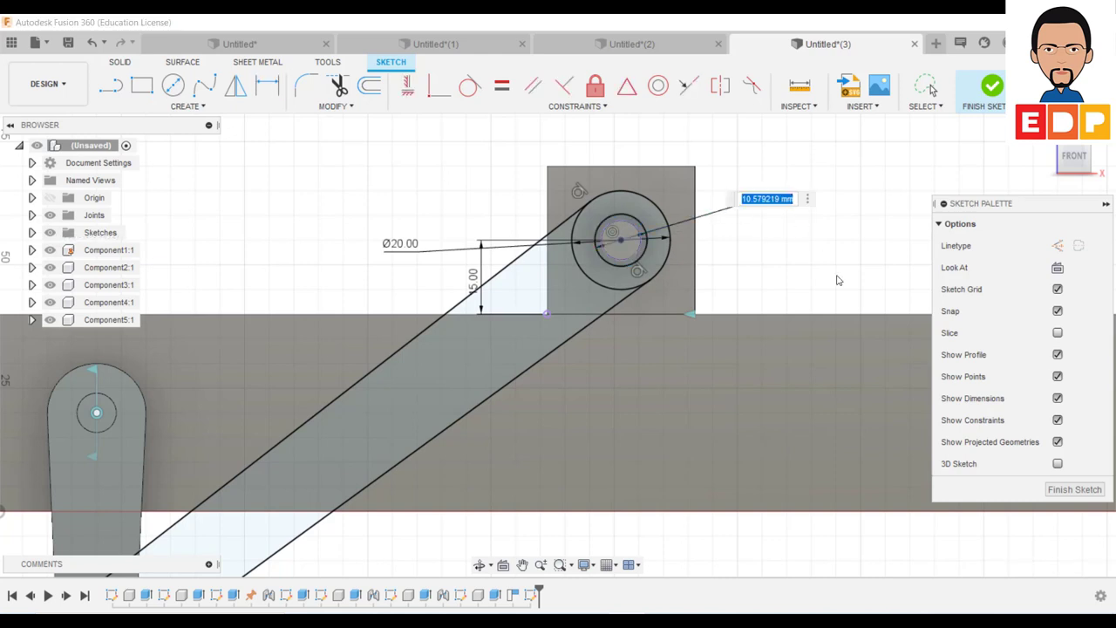
key(Return)
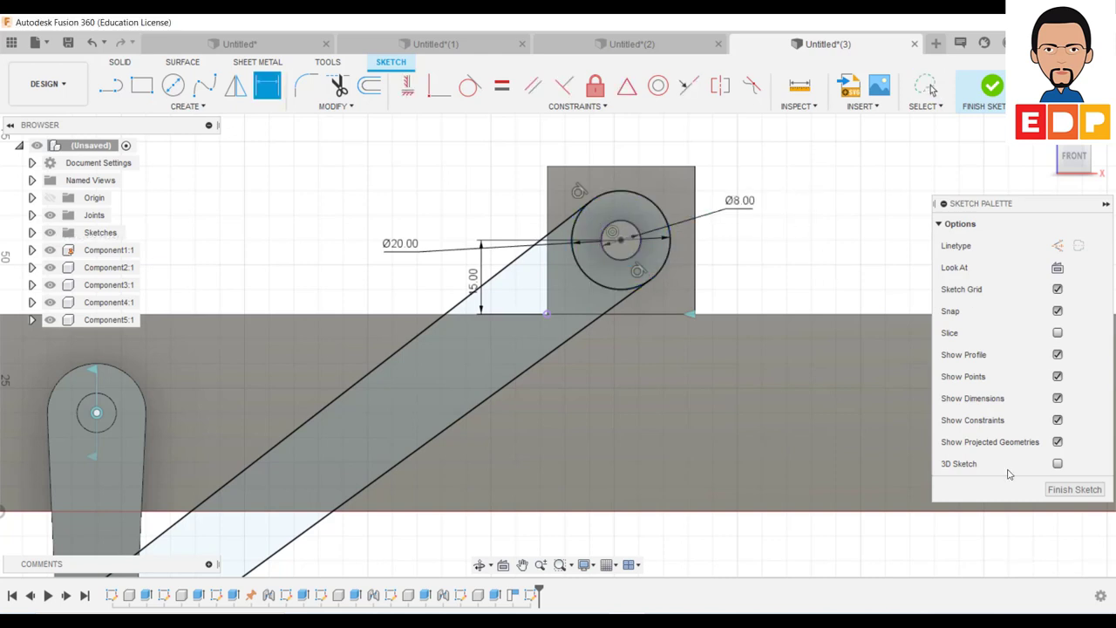
scroll(694, 440, down, 2)
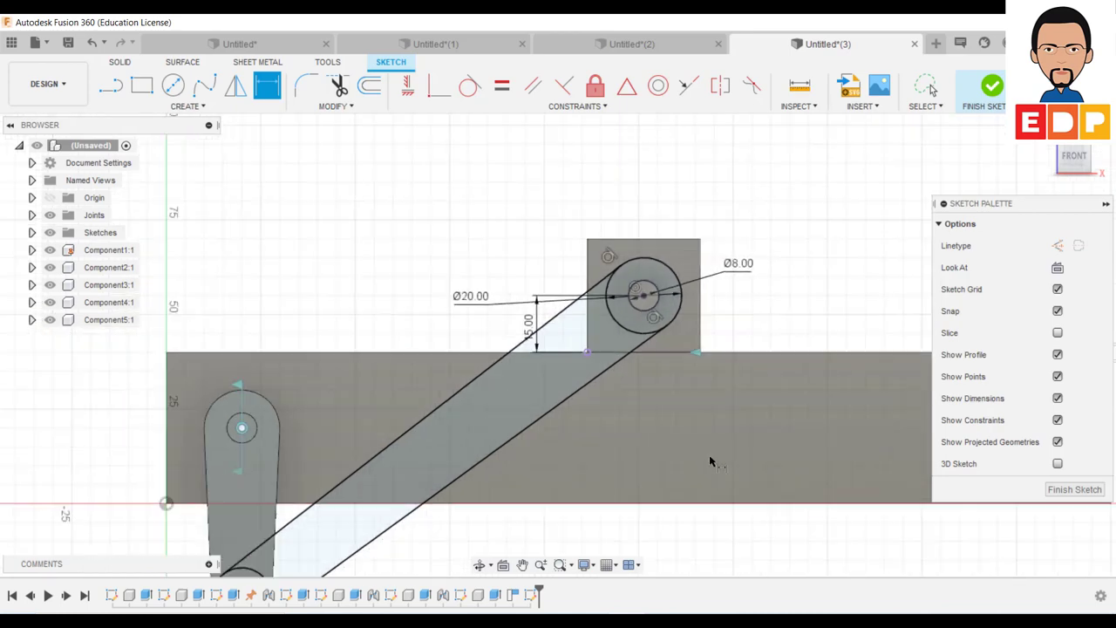
middle_drag(720, 546, 730, 379)
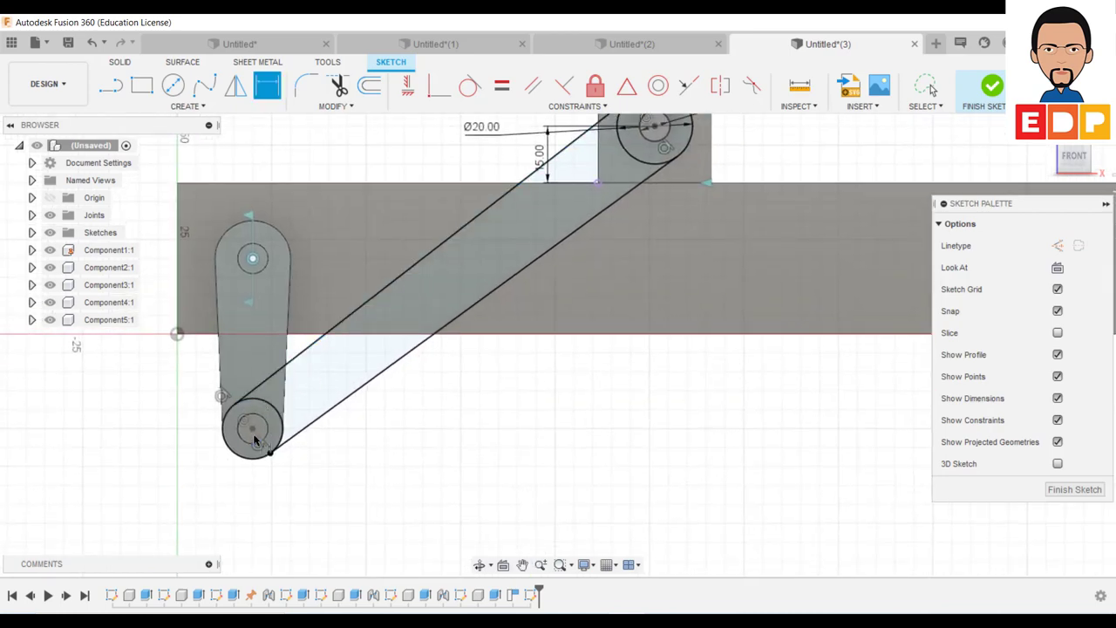
Dimension the small pin circle at the link's lower end to Ø8.00.
click(174, 84)
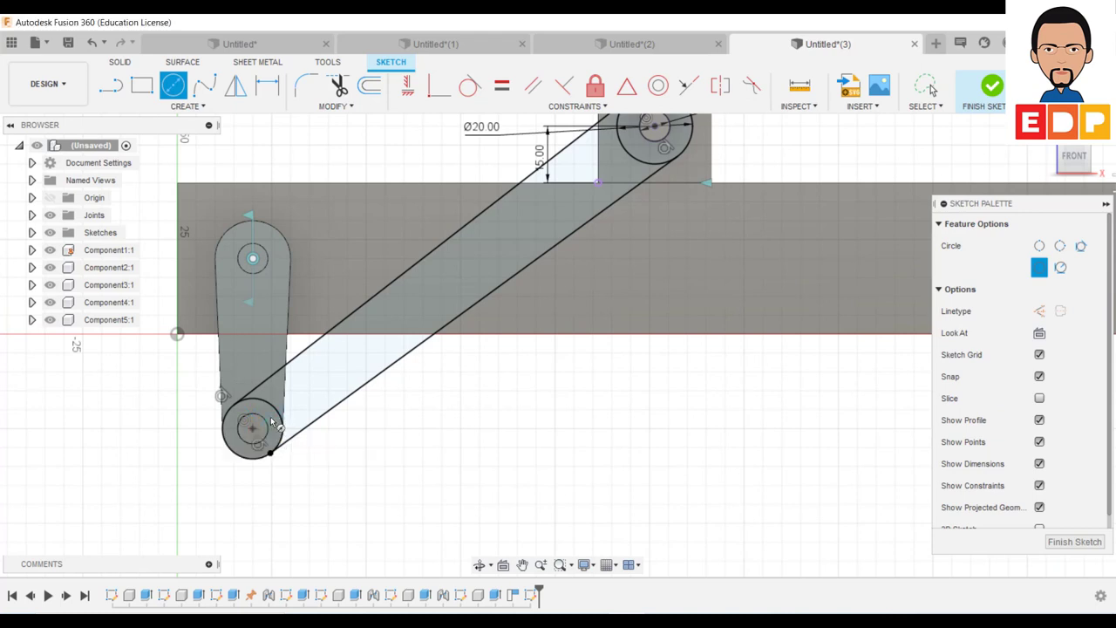
click(268, 85)
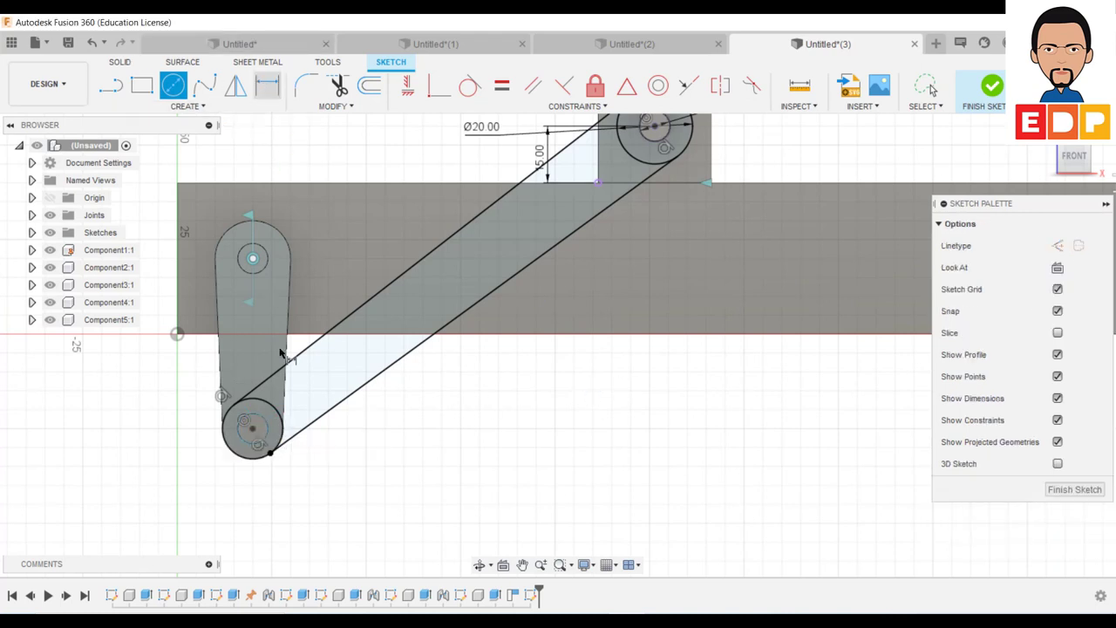
click(253, 428)
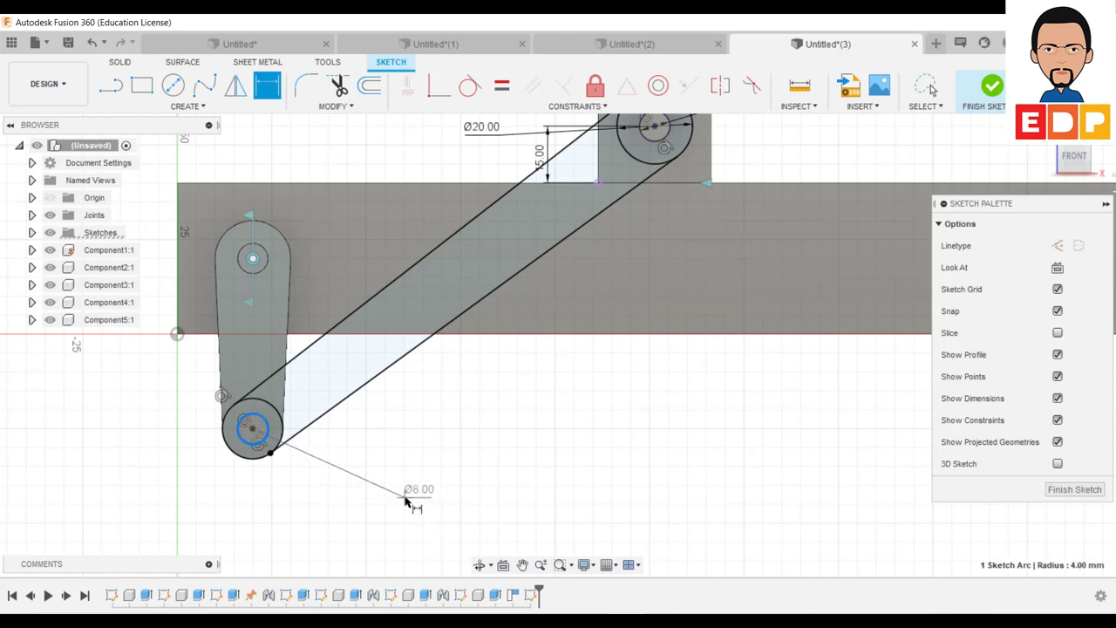
click(410, 499)
key(Return)
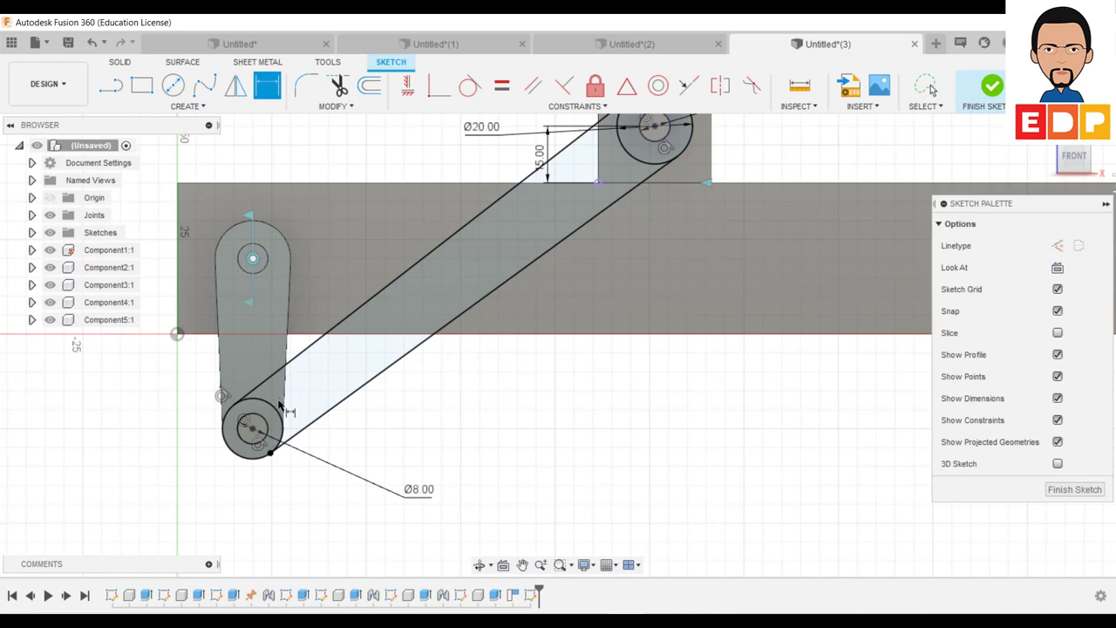
click(350, 100)
click(279, 416)
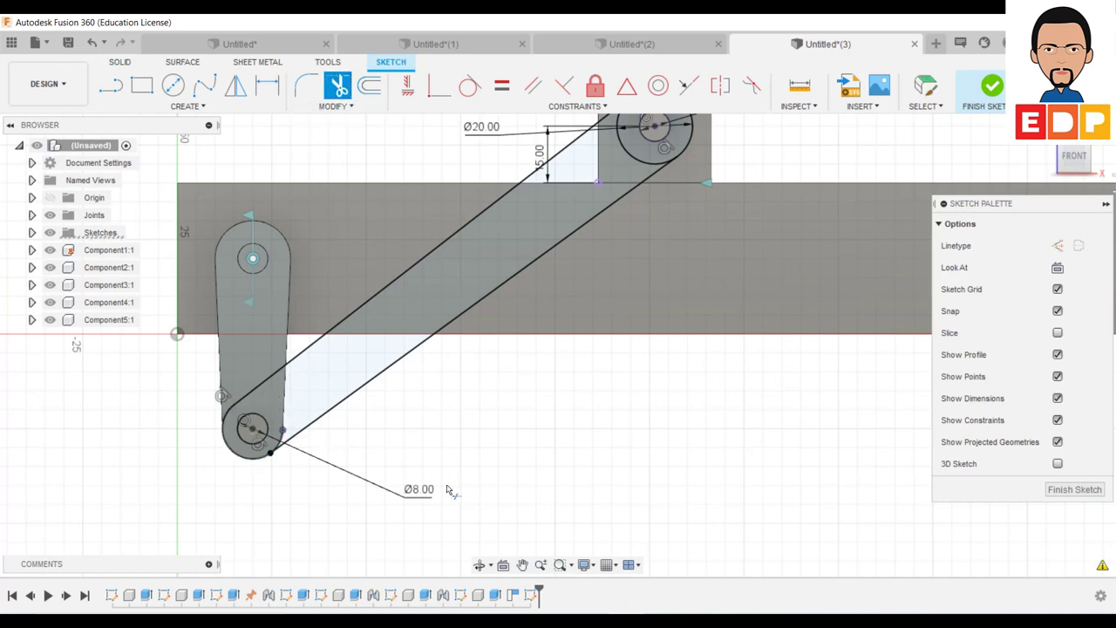
click(279, 447)
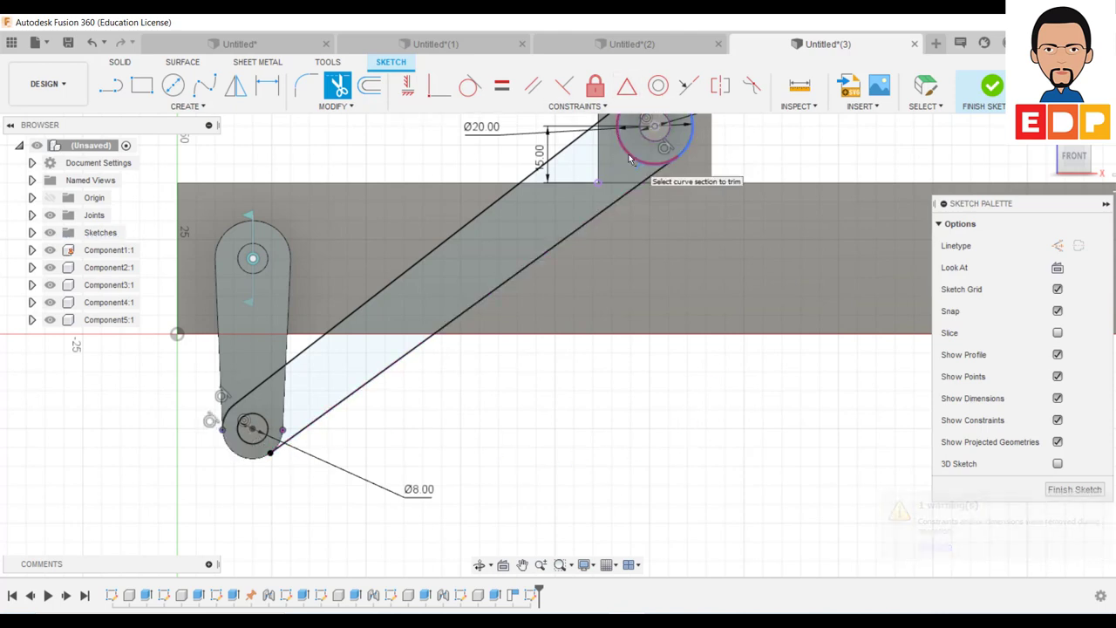
scroll(676, 341, up, 1)
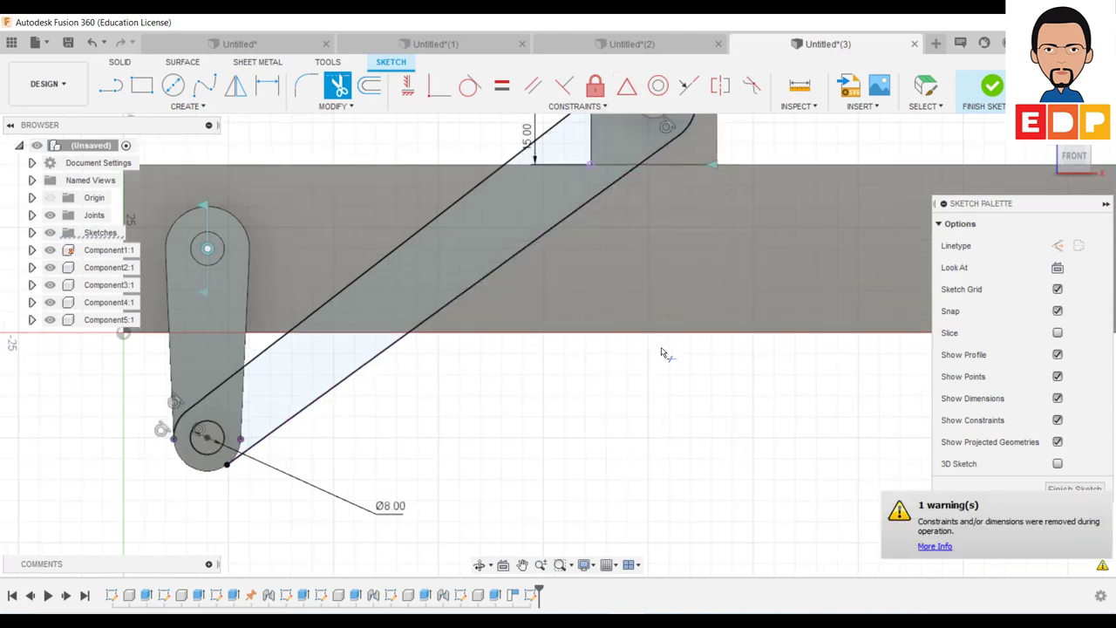
scroll(666, 349, up, 1)
middle_drag(494, 427, 636, 398)
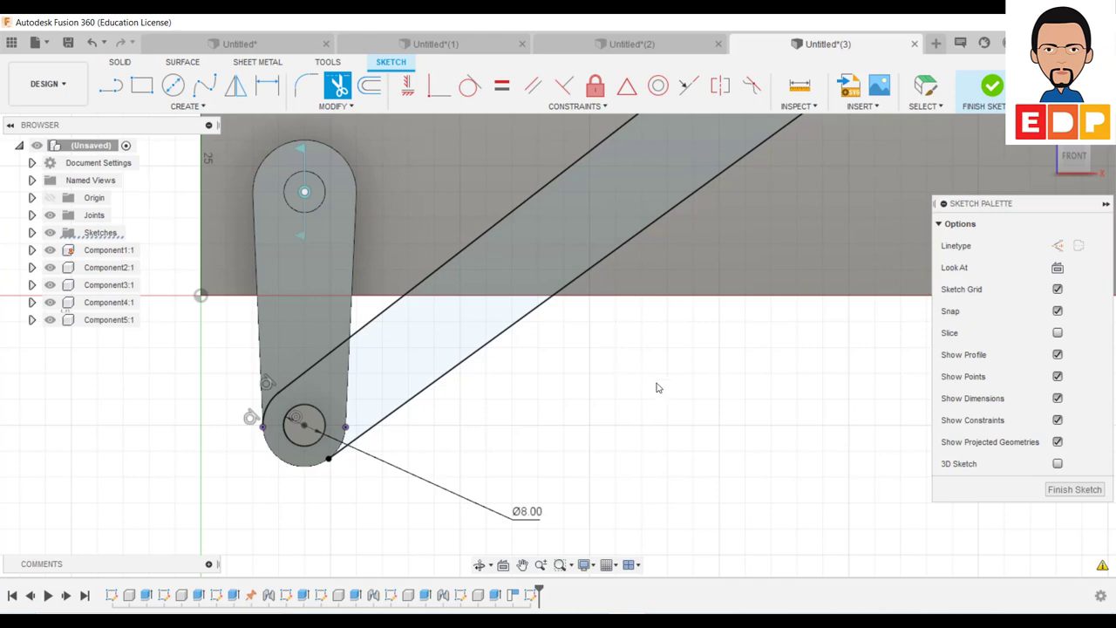
key(ctrl+z)
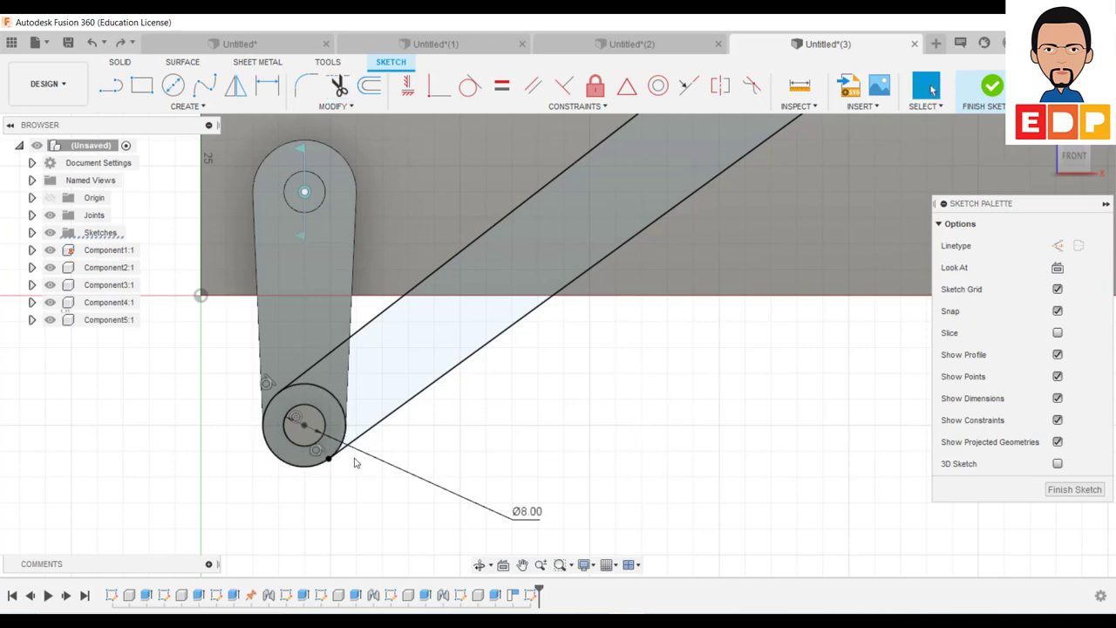
Check the link lines, finish the sketch, and switch to the isometric Home view.
click(339, 456)
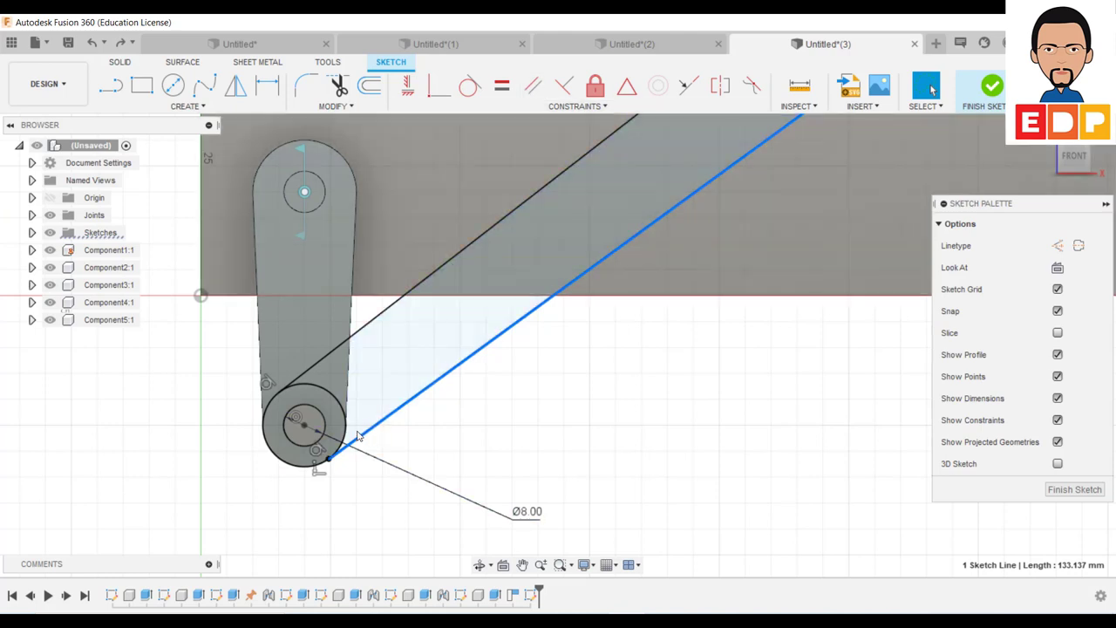
click(305, 530)
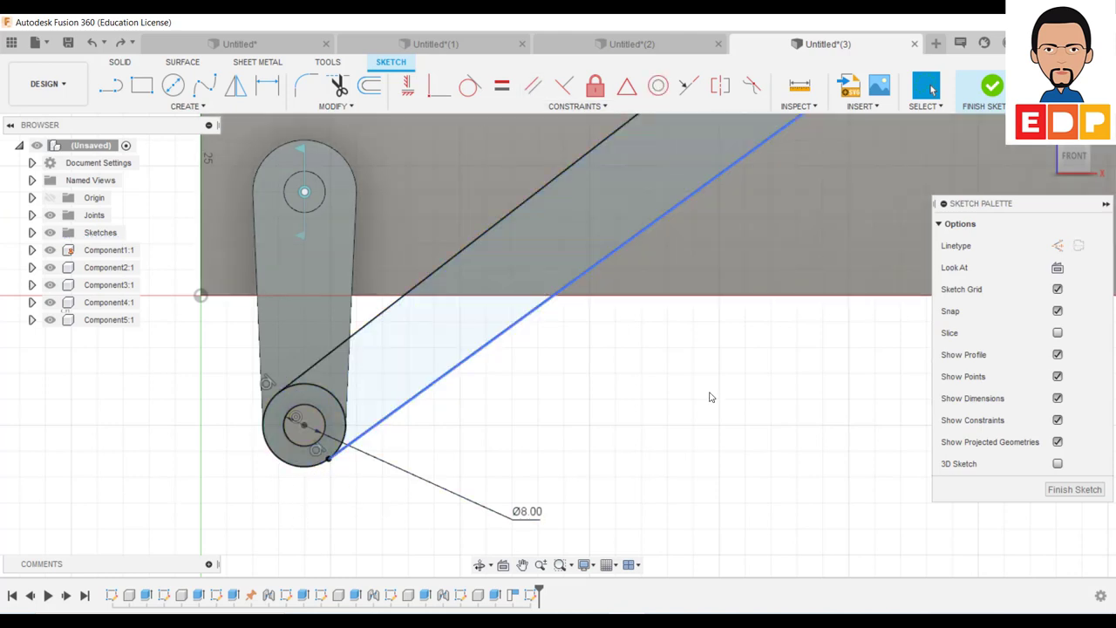
click(440, 388)
scroll(581, 358, down, 2)
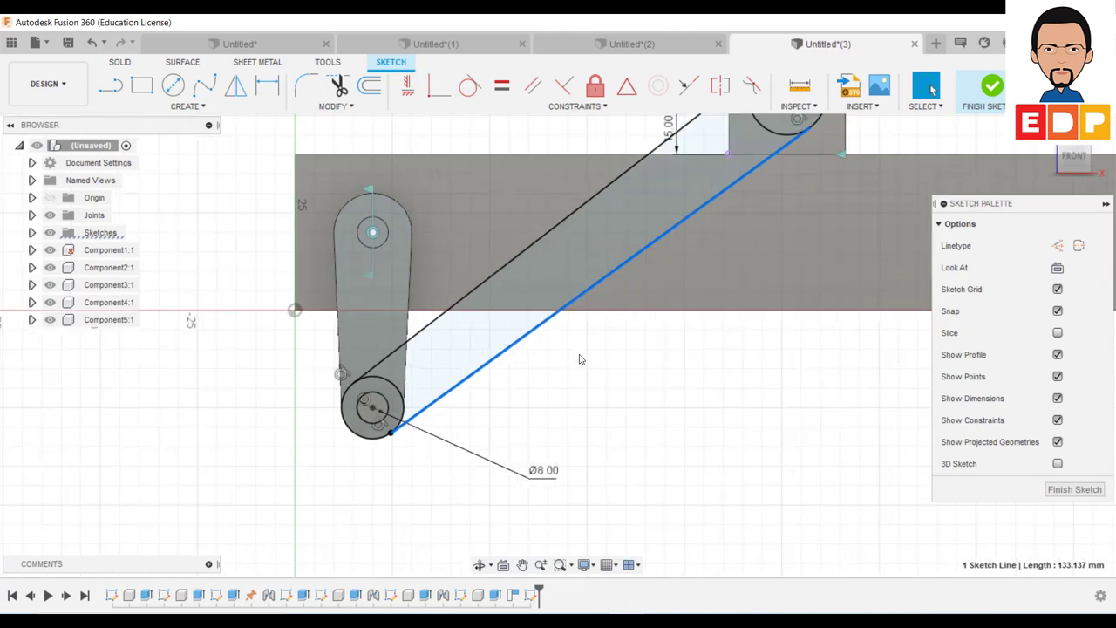
mouse_move(581, 358)
middle_down()
mouse_move(578, 386)
mouse_move(474, 455)
middle_up()
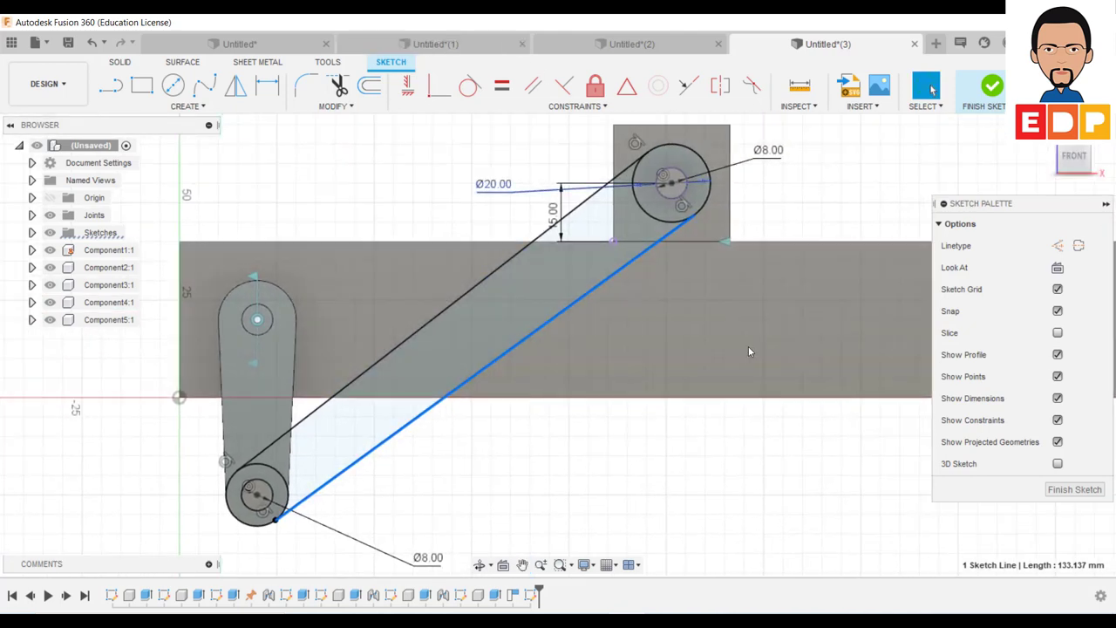
click(1068, 489)
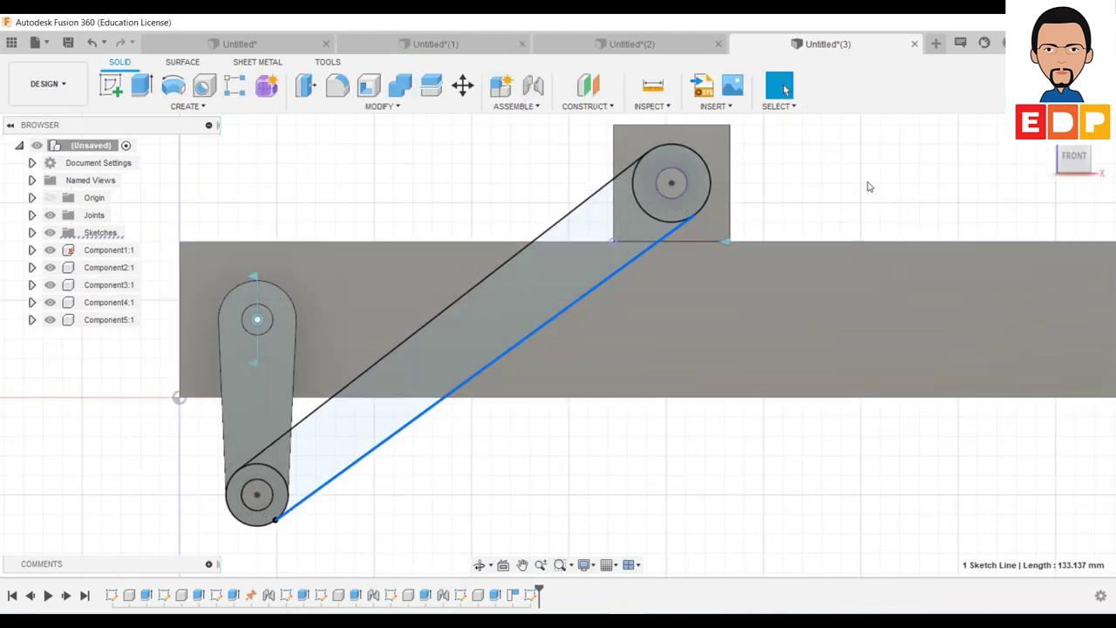
click(1090, 150)
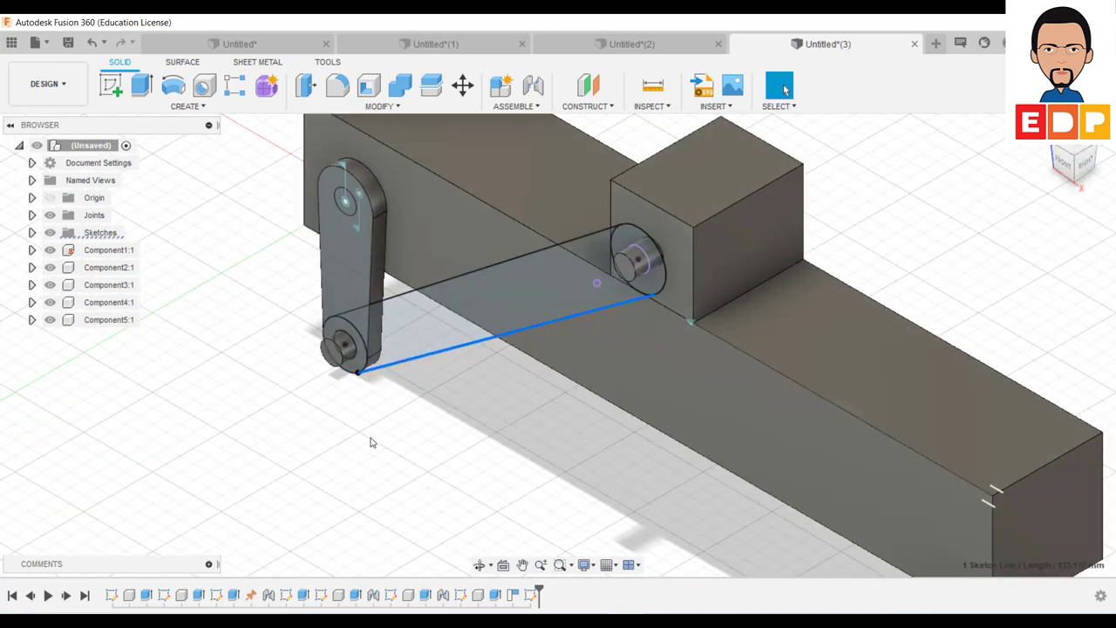
click(142, 85)
click(442, 331)
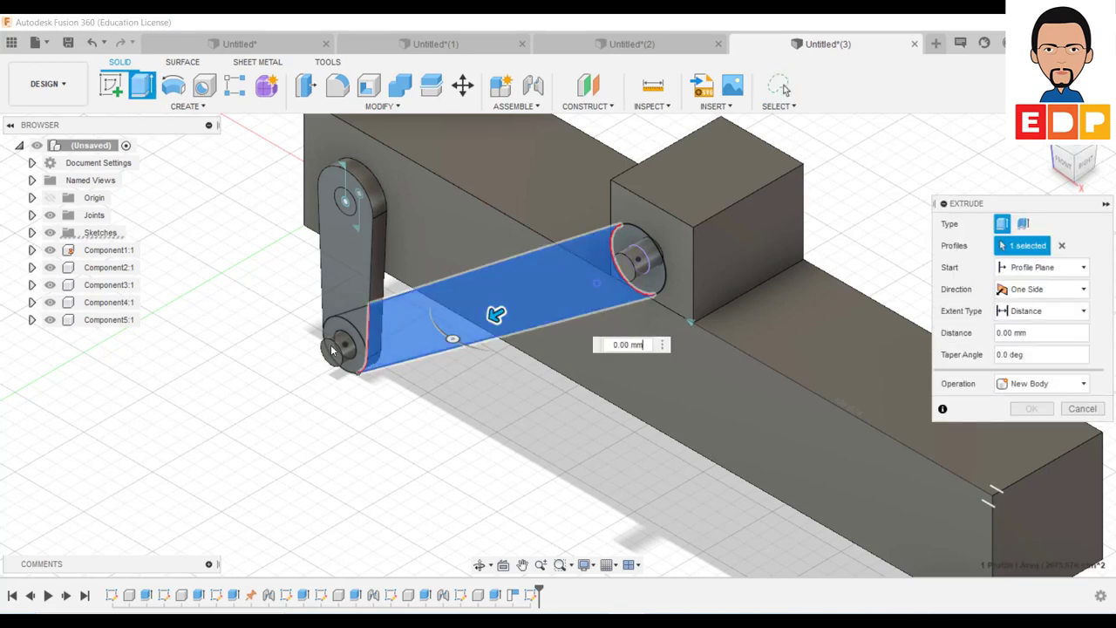
click(347, 340)
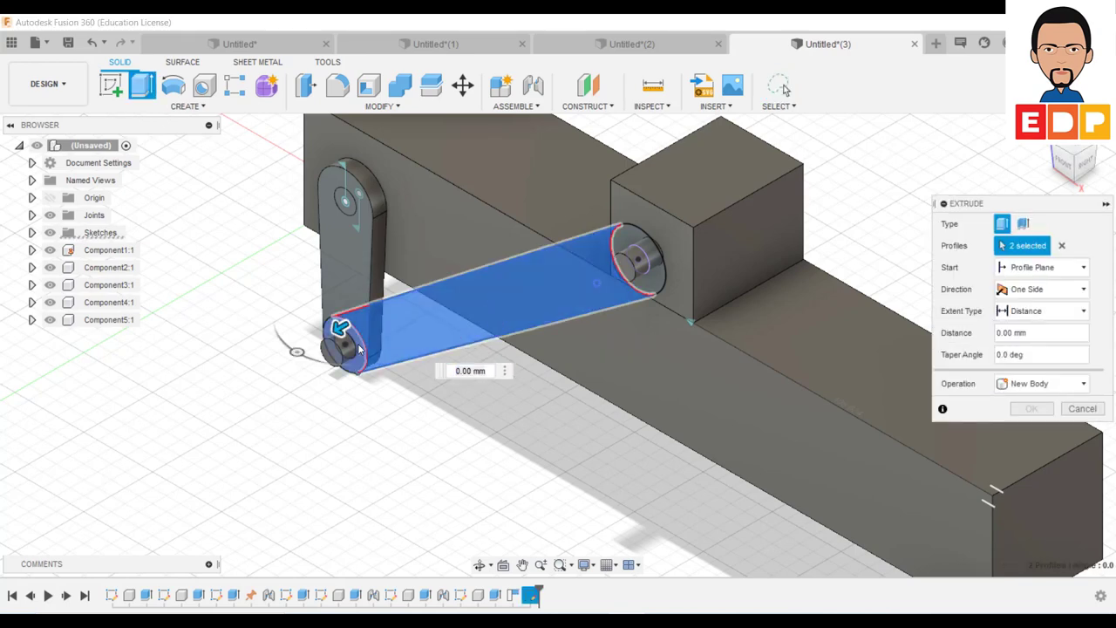
click(654, 303)
click(657, 287)
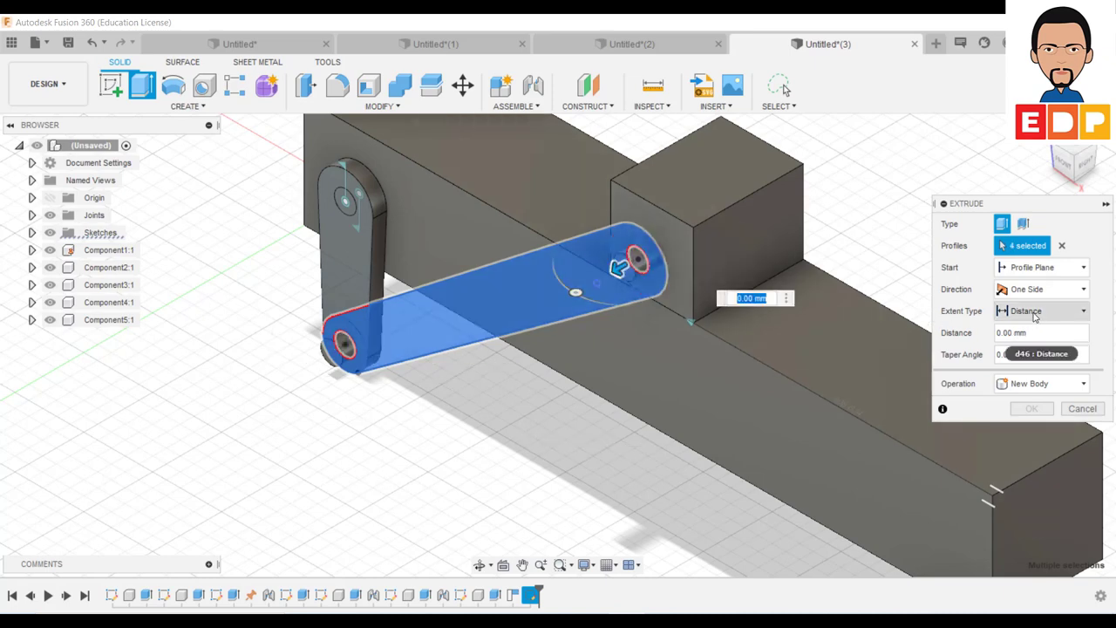
text(5)
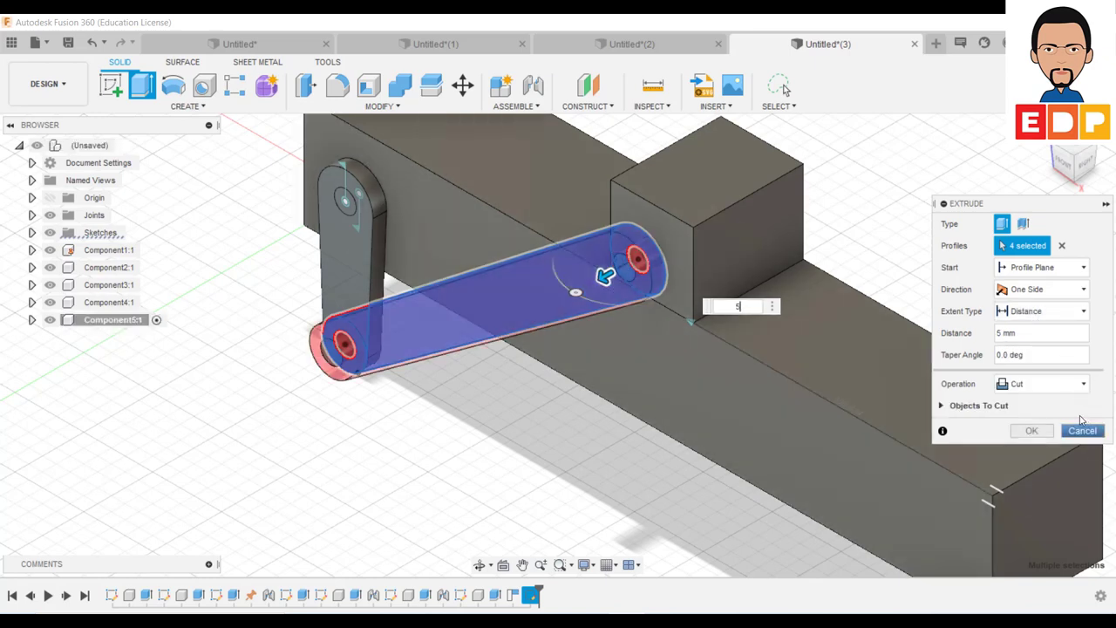
click(1058, 384)
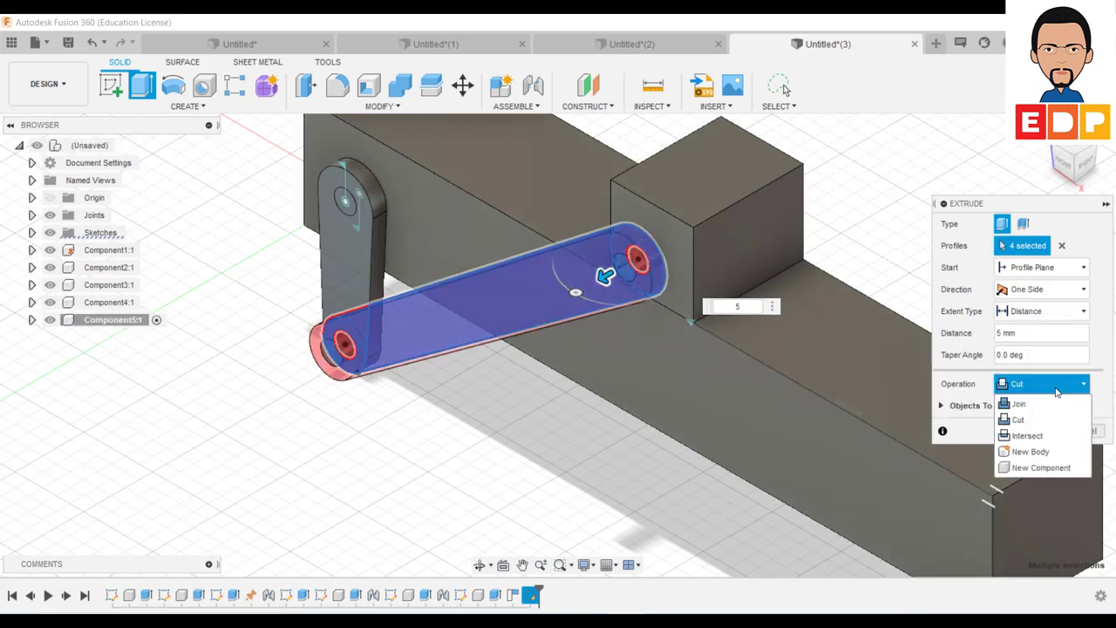
click(1059, 469)
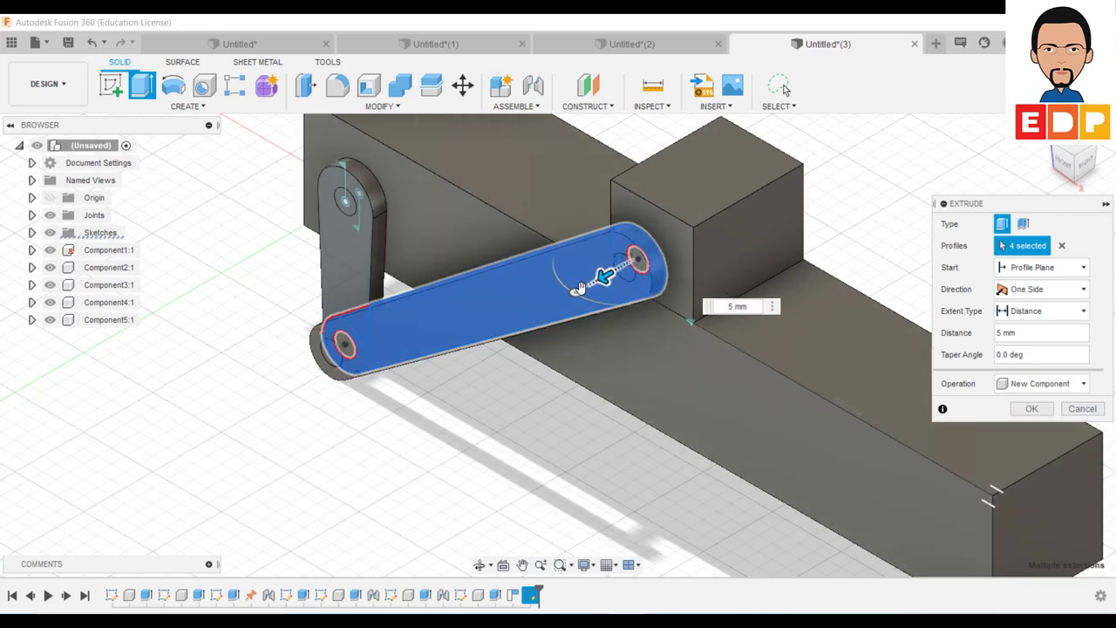
drag(605, 288, 608, 314)
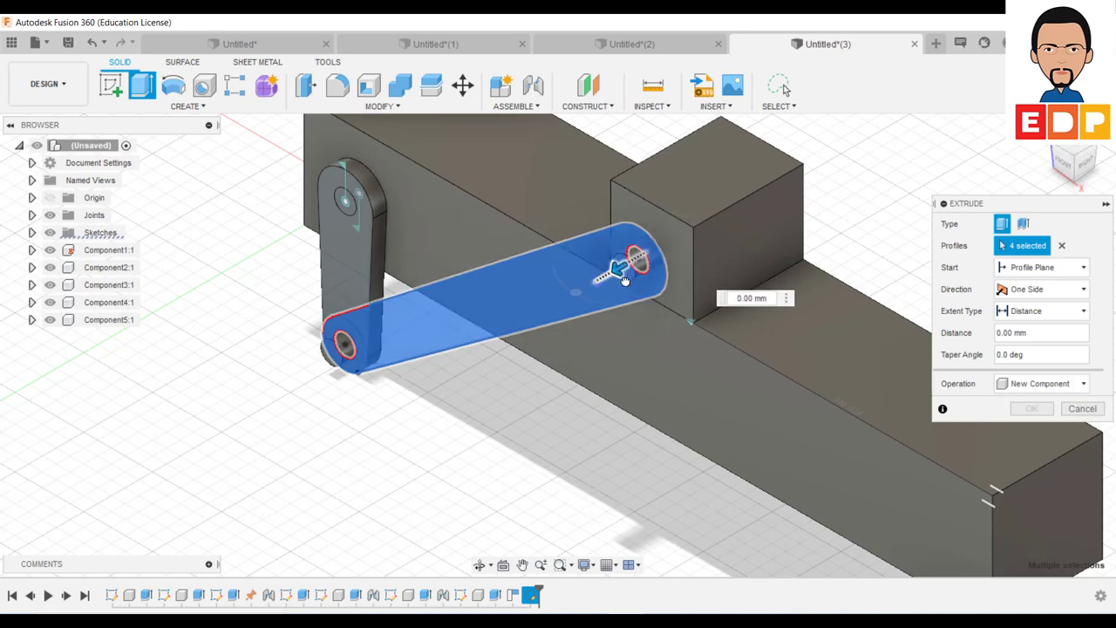
click(654, 288)
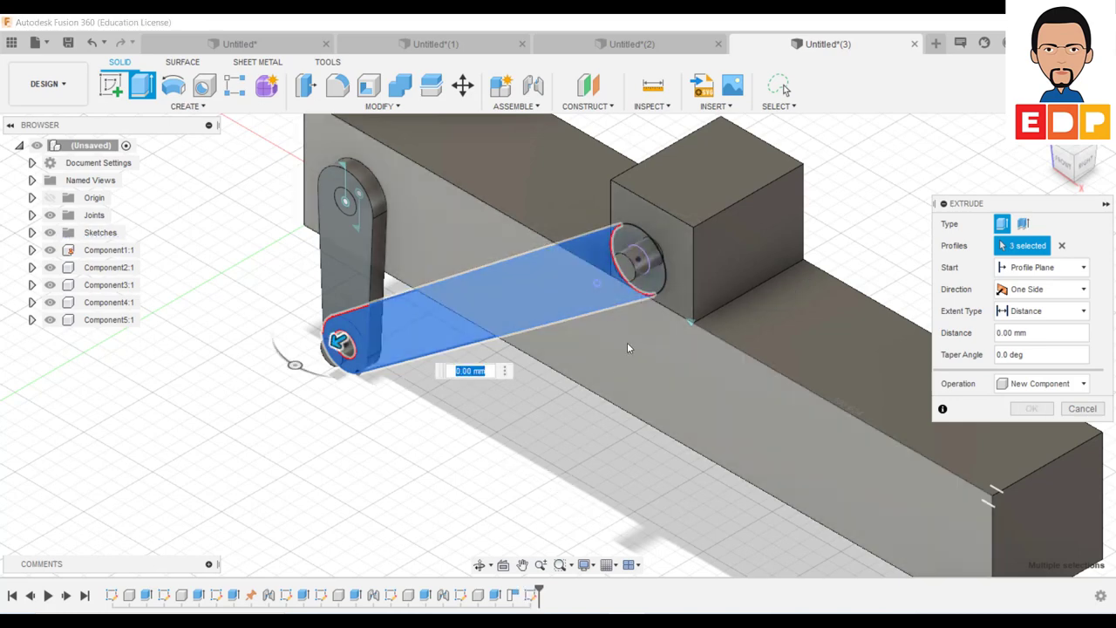
click(639, 241)
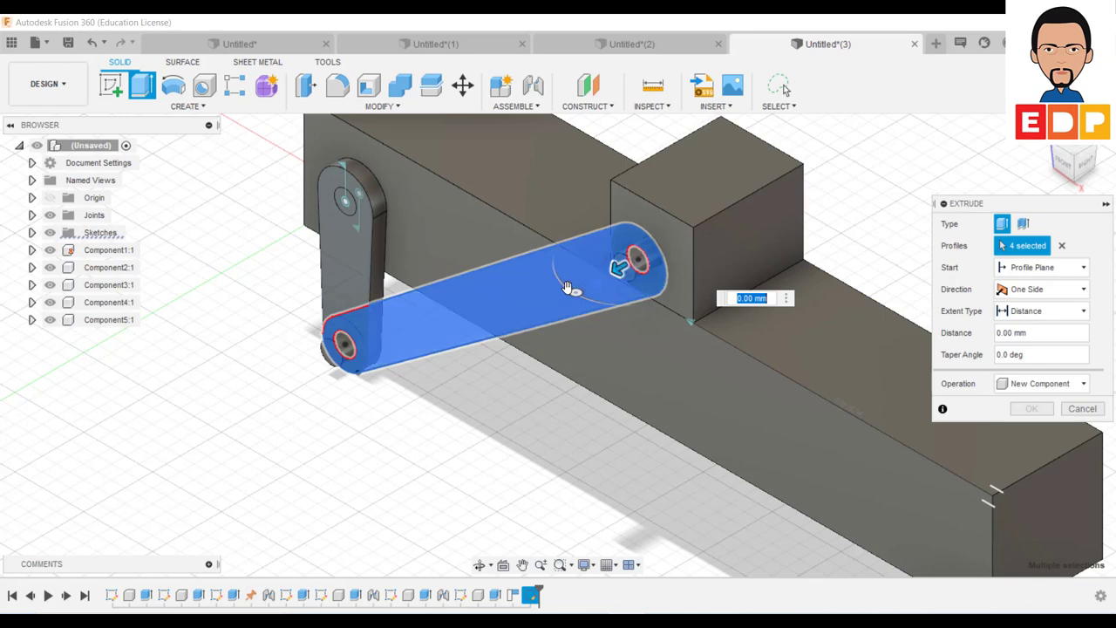
click(478, 316)
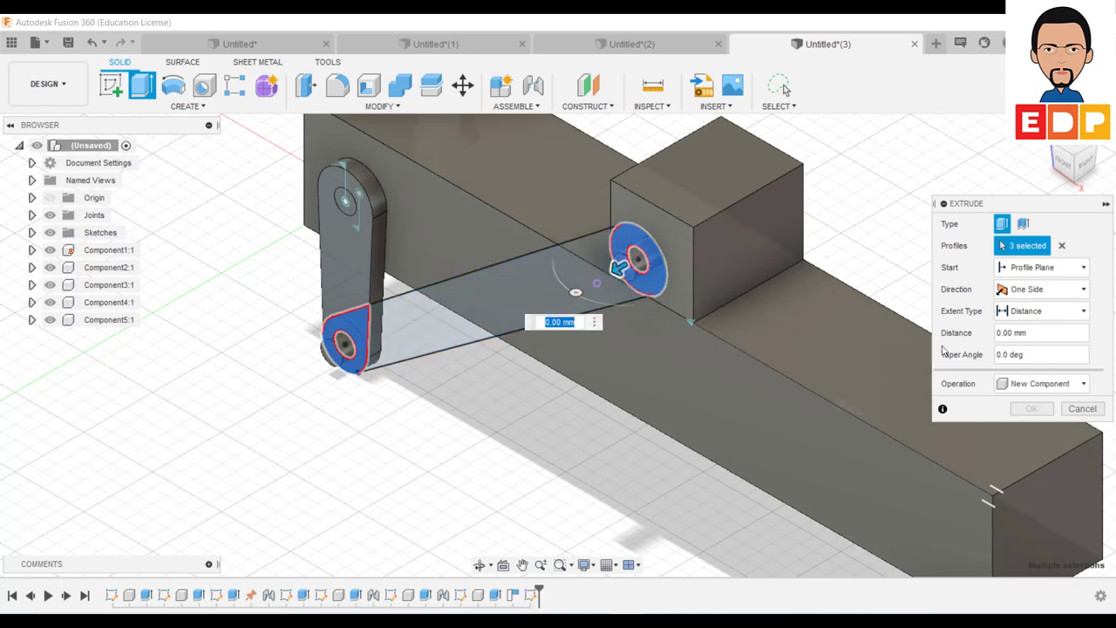
click(1082, 408)
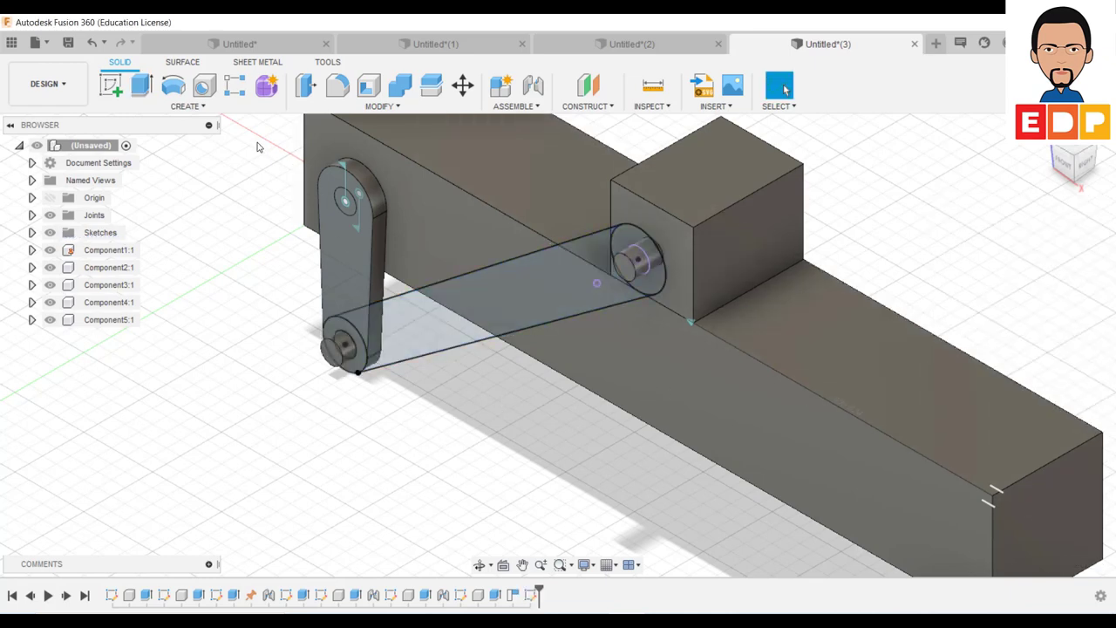
click(142, 87)
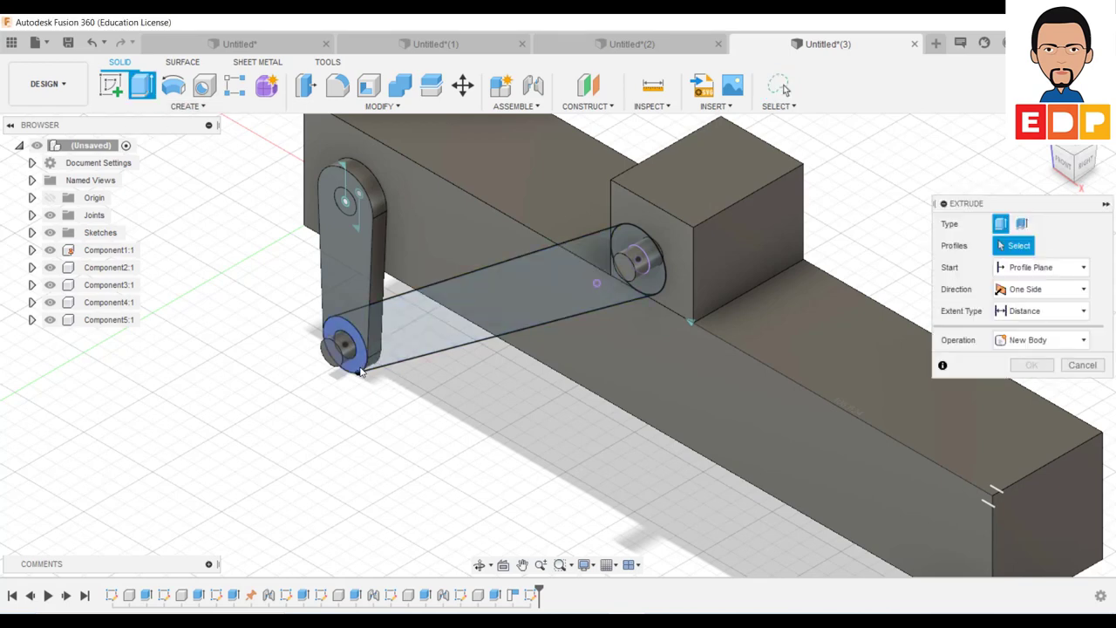
click(361, 371)
click(436, 332)
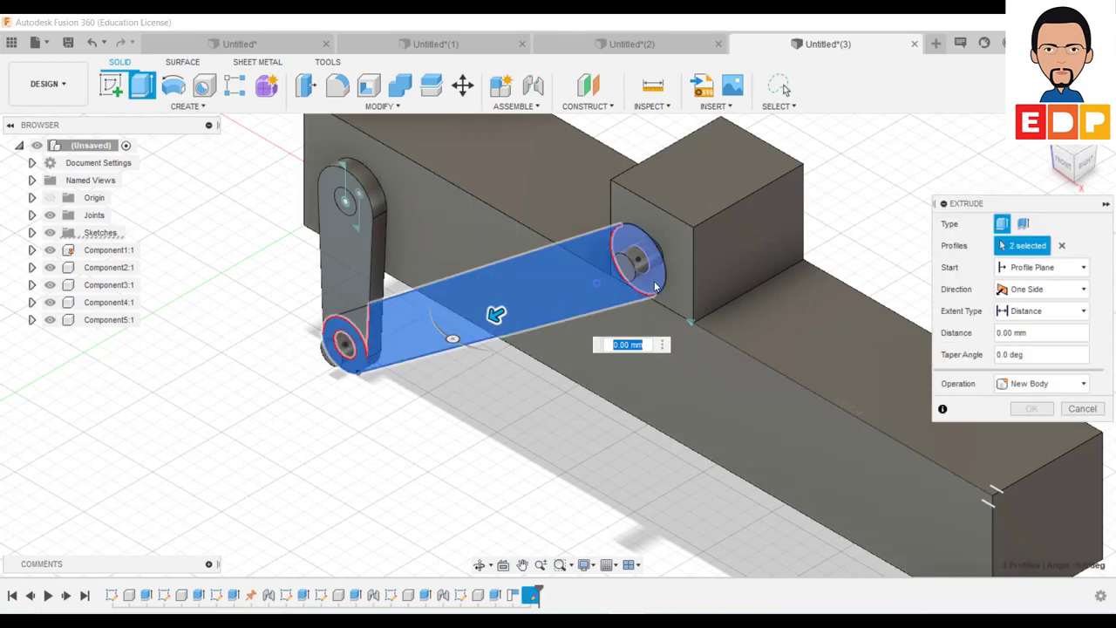
click(656, 286)
text(5)
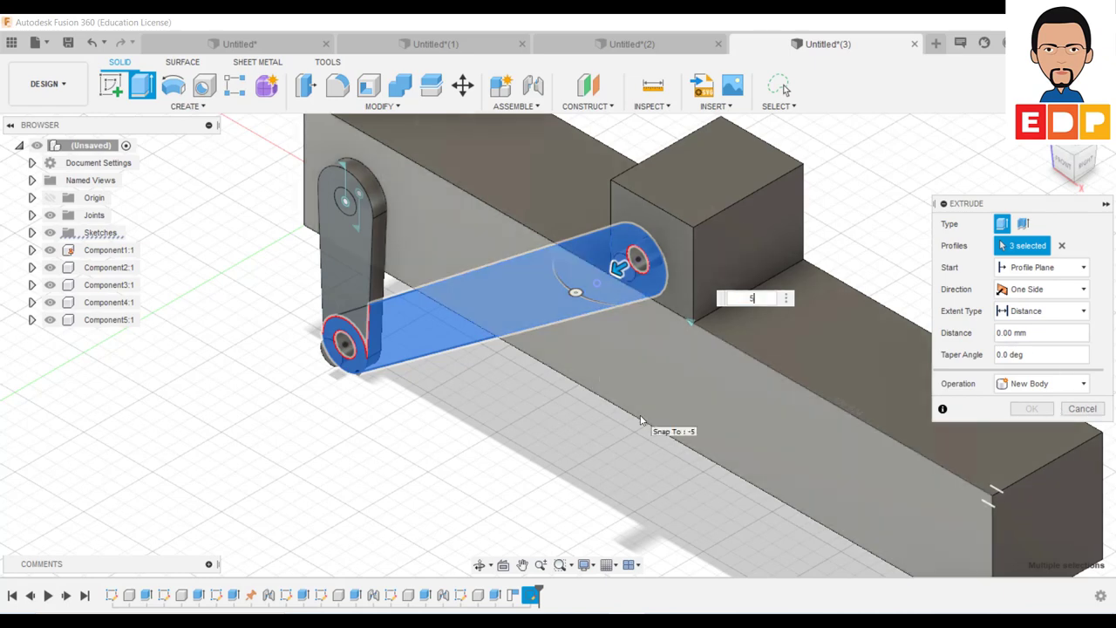
key(Return)
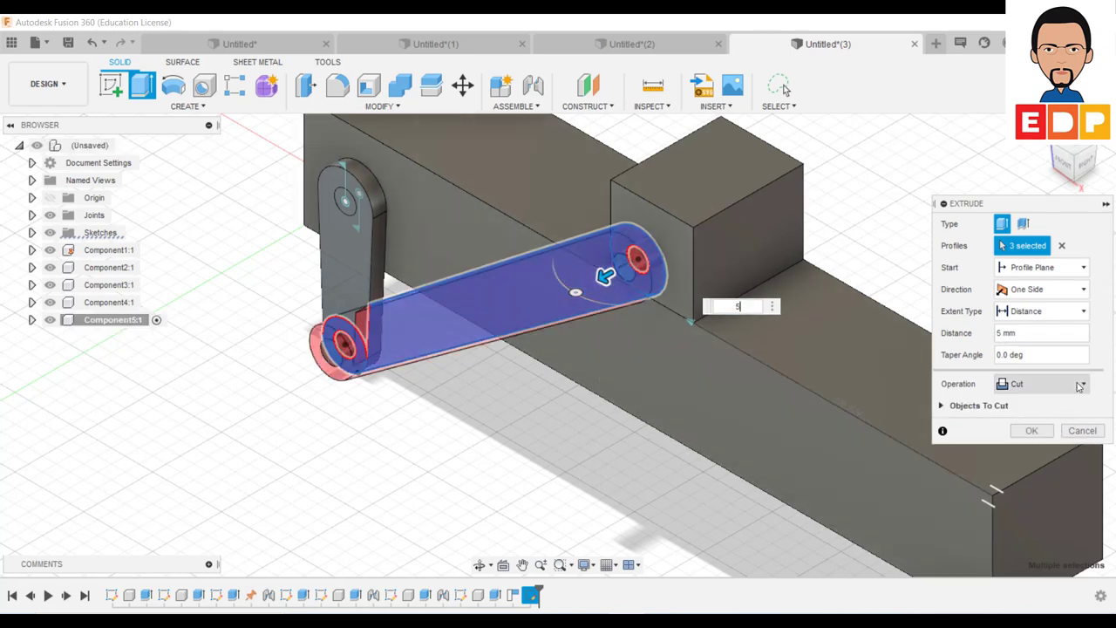
click(1050, 384)
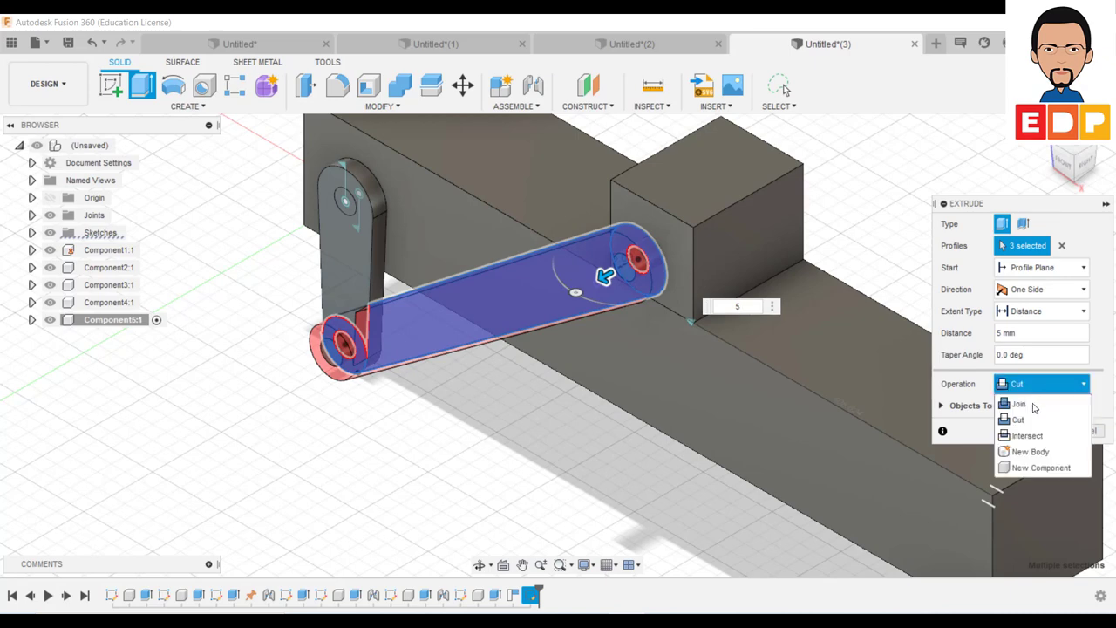
click(1038, 458)
click(1043, 413)
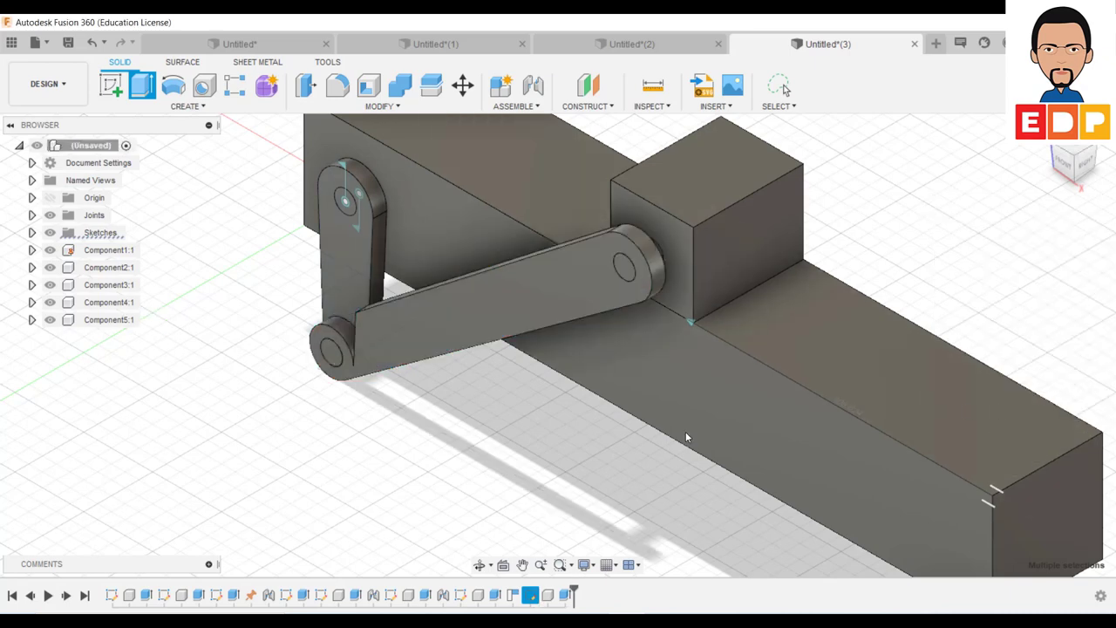
drag(502, 390, 487, 450)
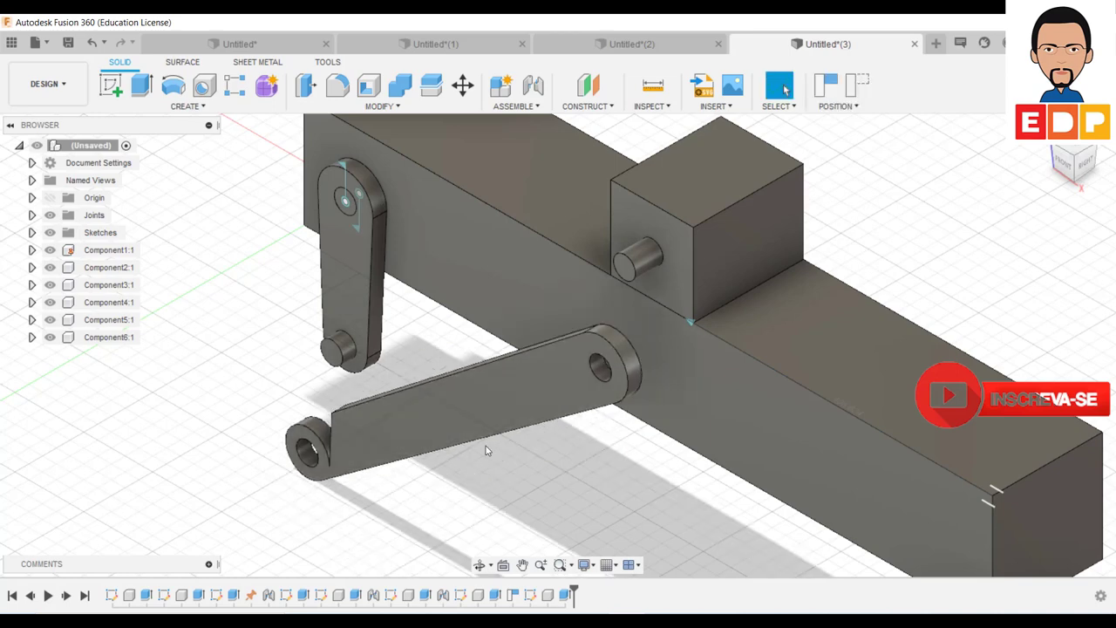
key(ctrl+z)
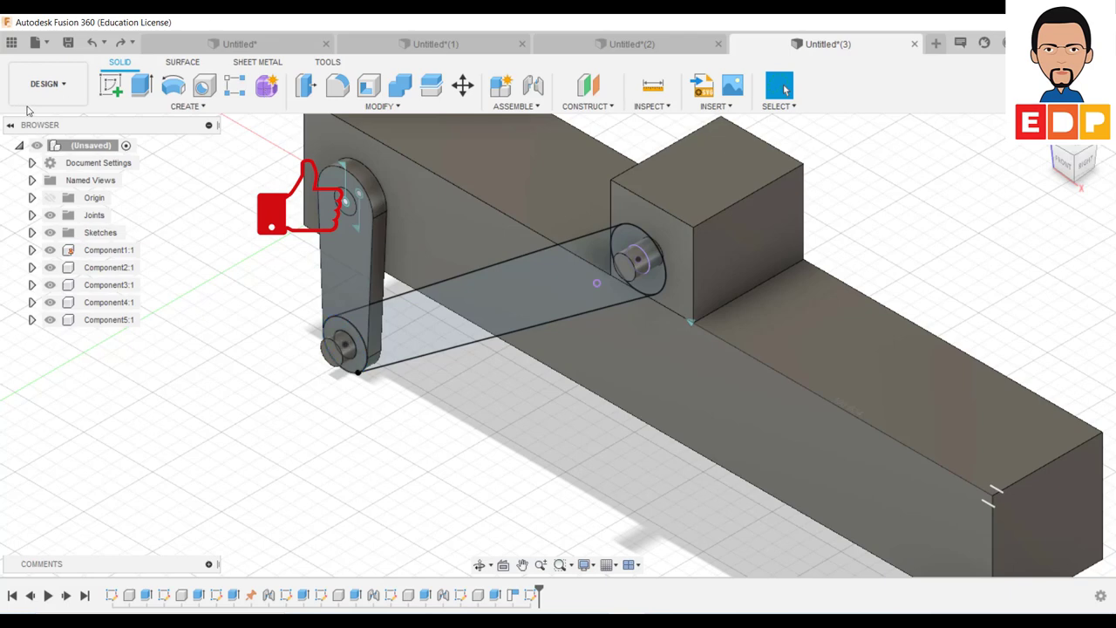
Extrude all link profiles 5 mm as a New Component, undoing an accidental drag afterward.
click(142, 85)
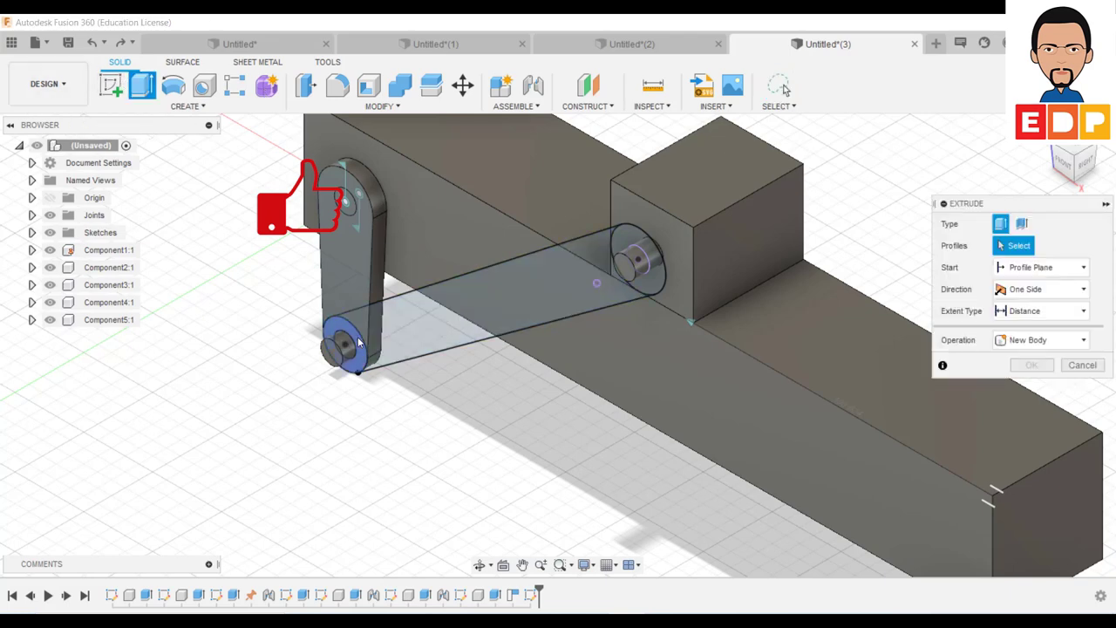
click(354, 340)
click(468, 318)
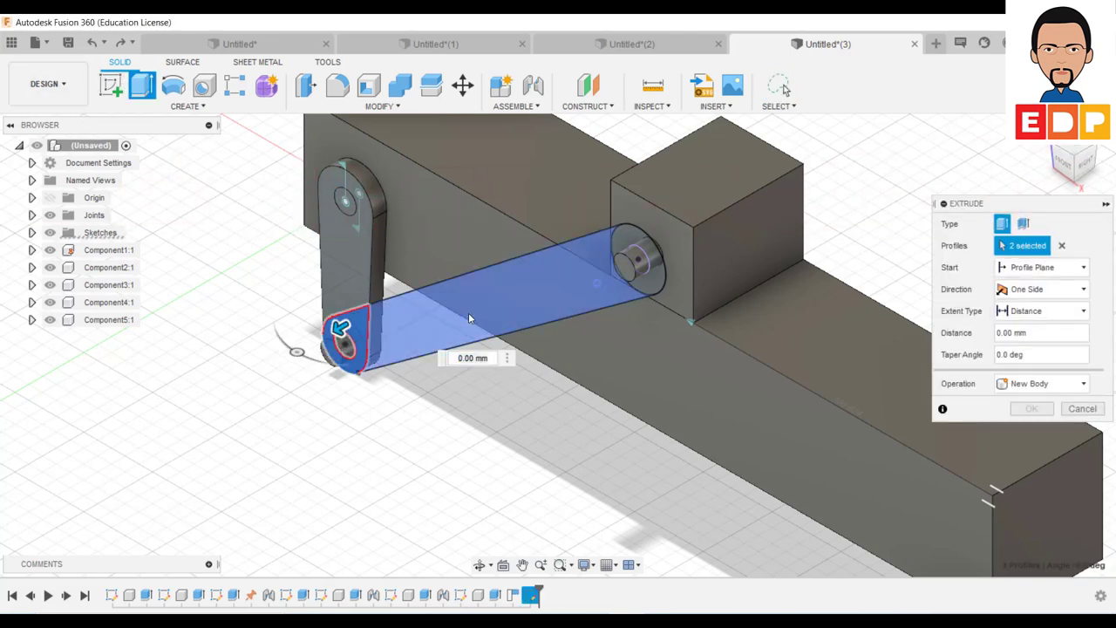
click(488, 318)
click(662, 264)
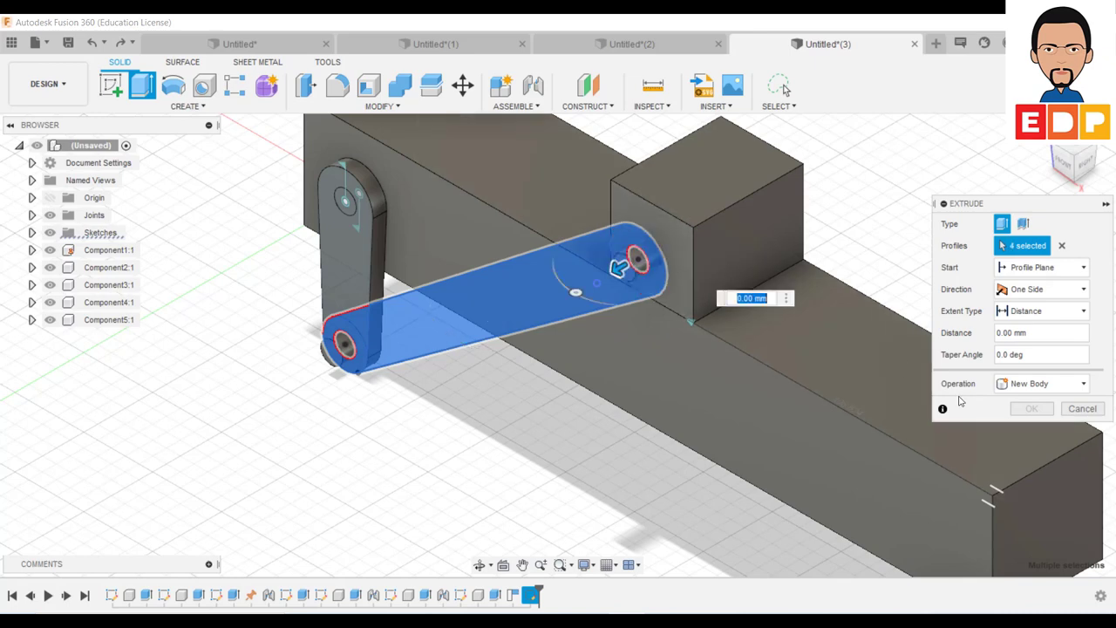
click(1063, 384)
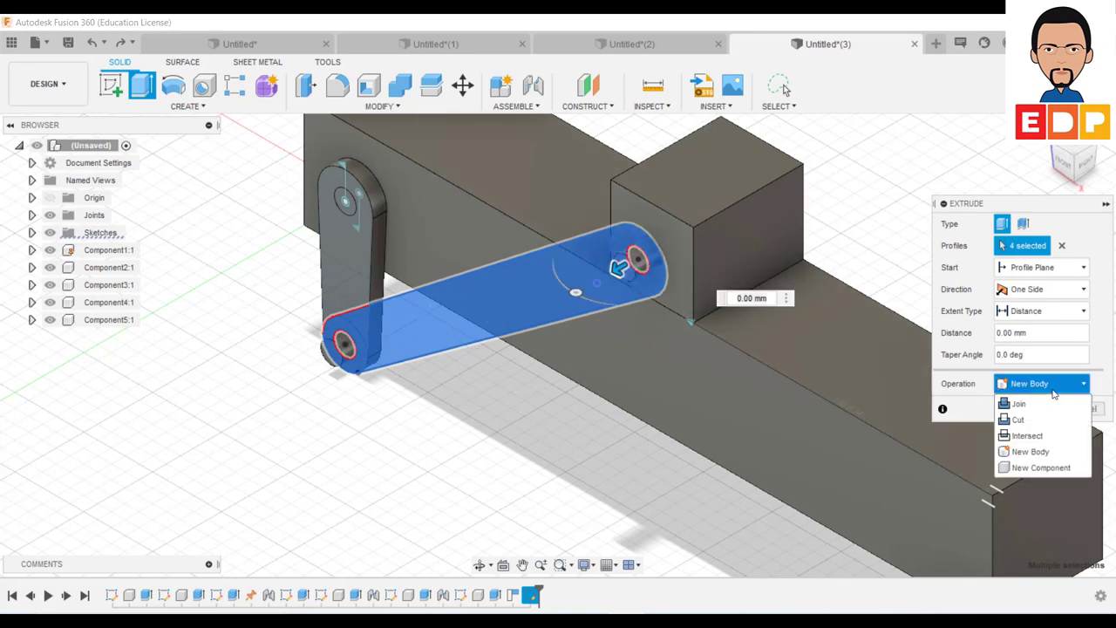
click(1034, 453)
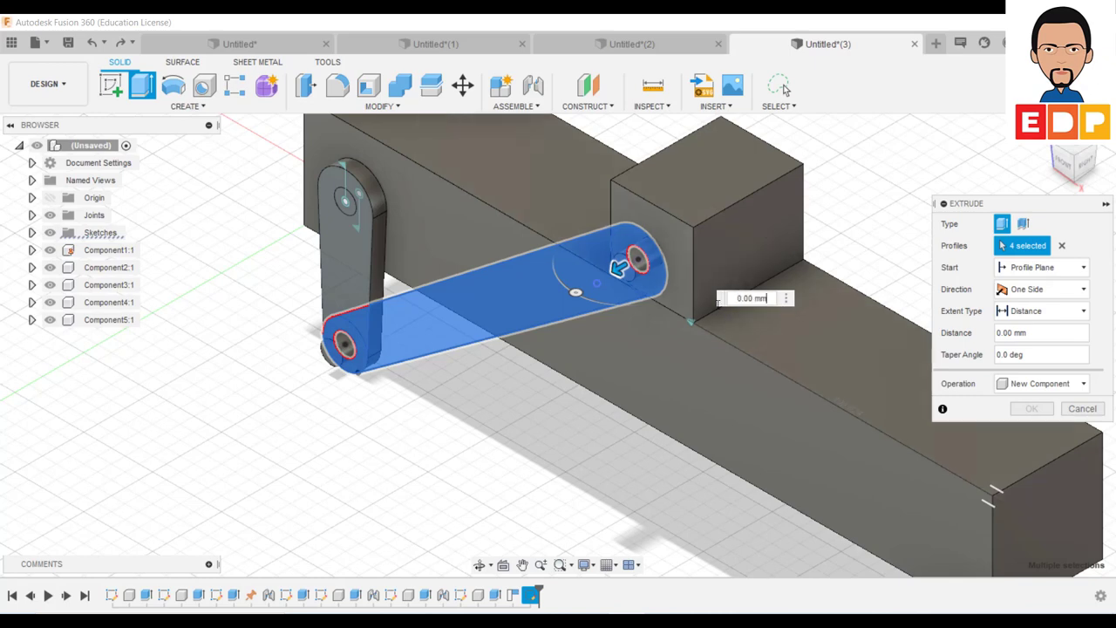
text(5)
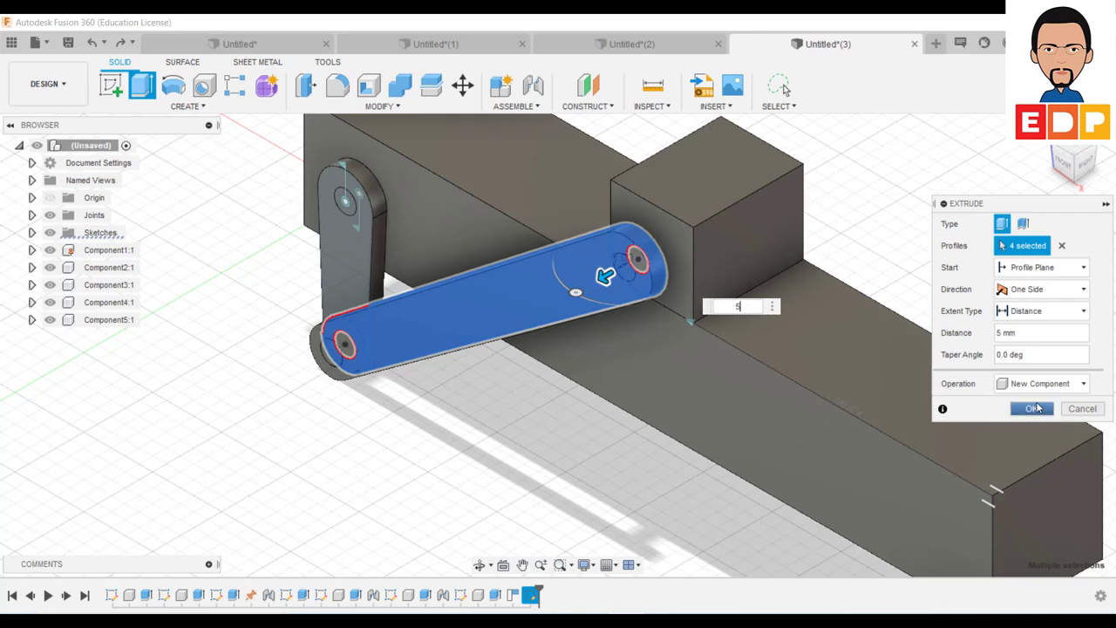
click(1031, 408)
drag(469, 447, 457, 459)
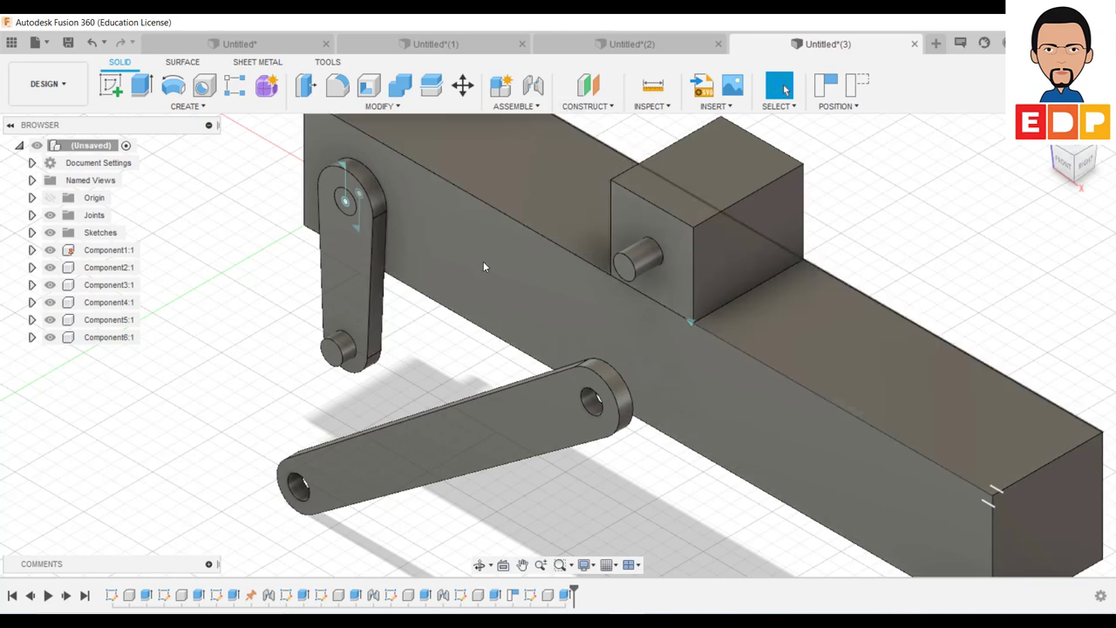
key(ctrl+z)
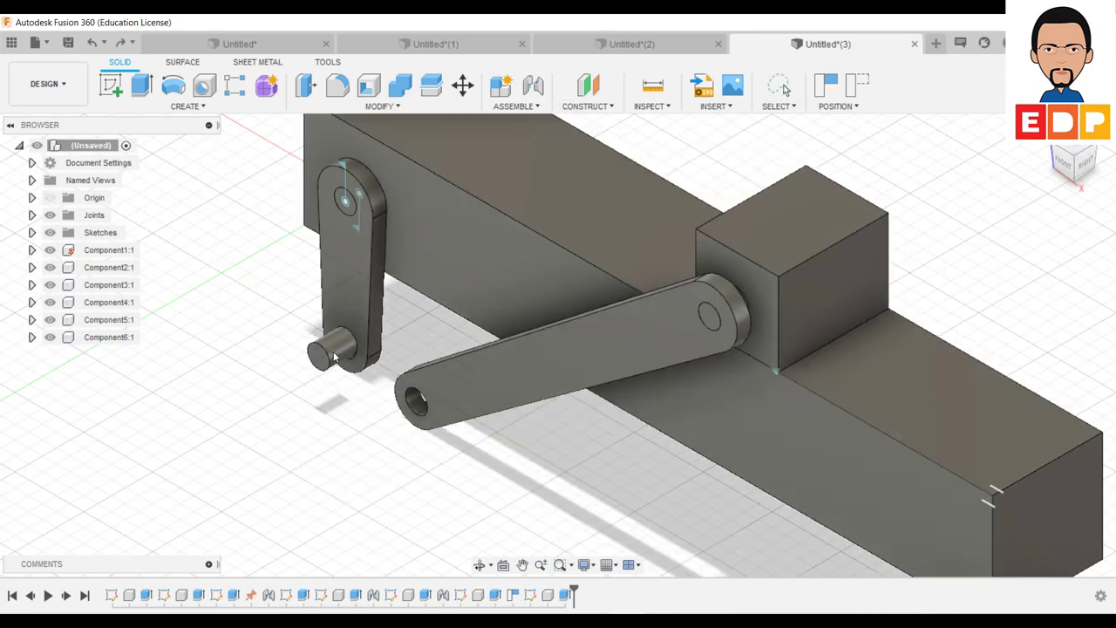
Joint the loose pin into the short link's lower hole with a -5 mm Z offset.
drag(328, 362, 301, 381)
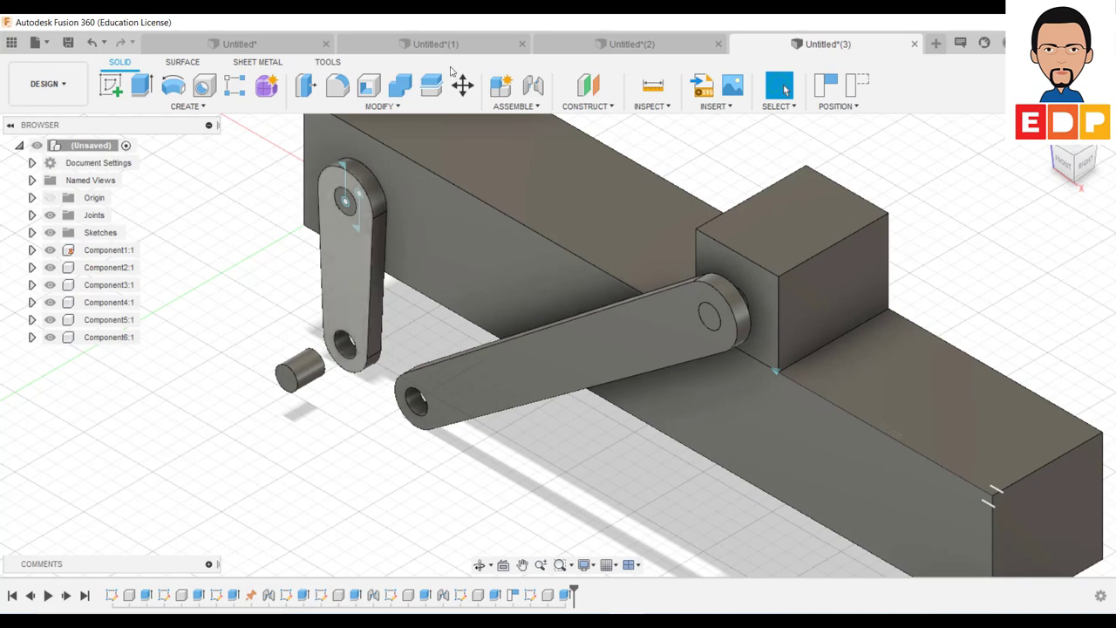
click(538, 106)
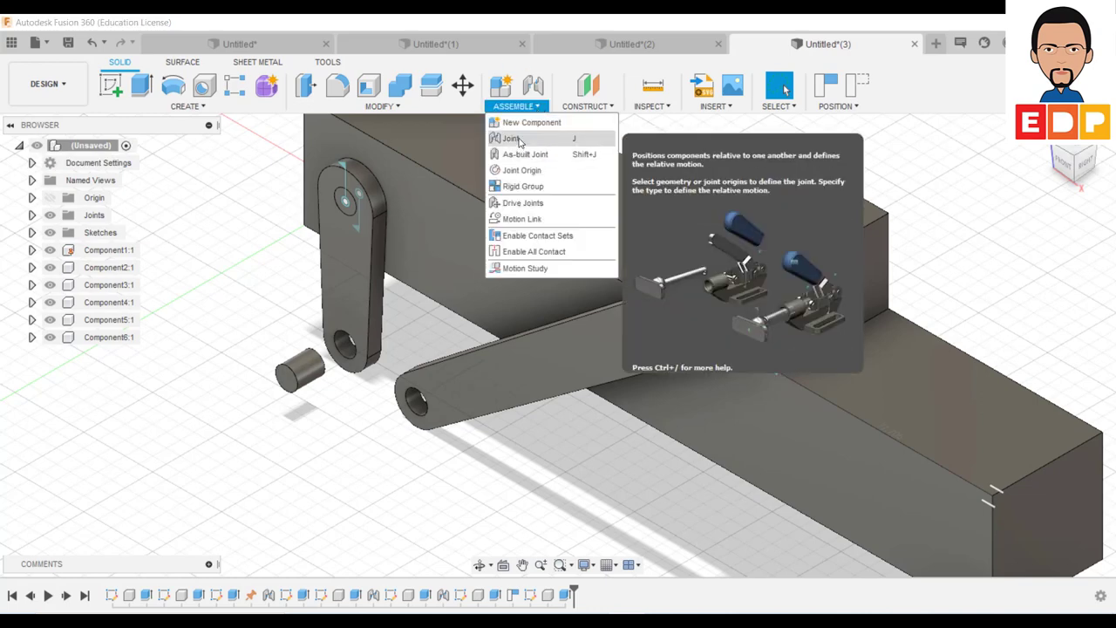
click(523, 135)
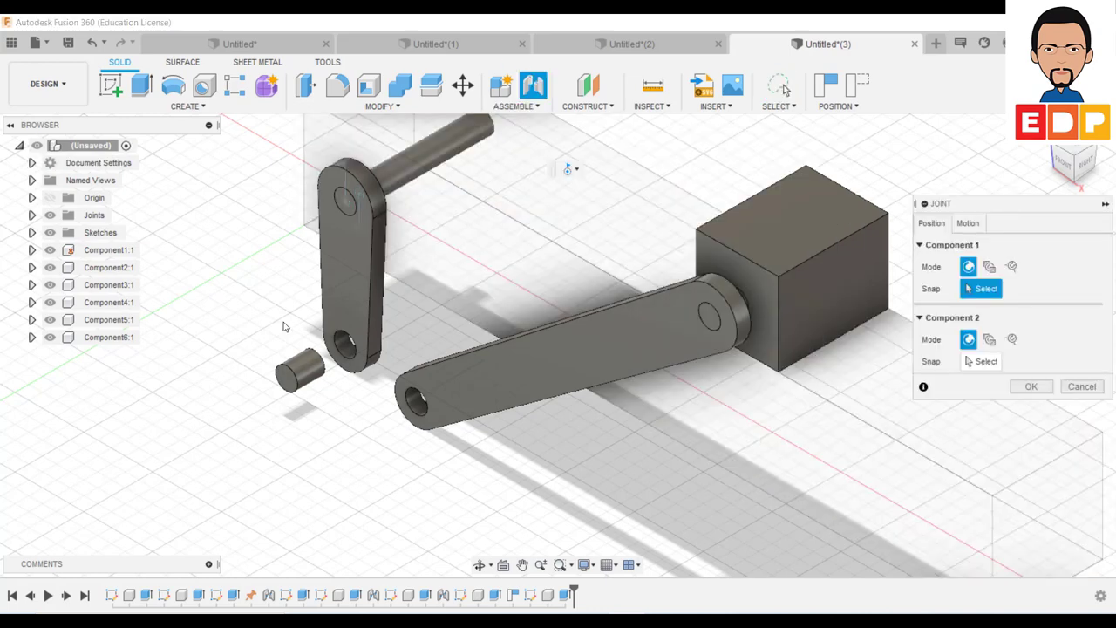
click(291, 386)
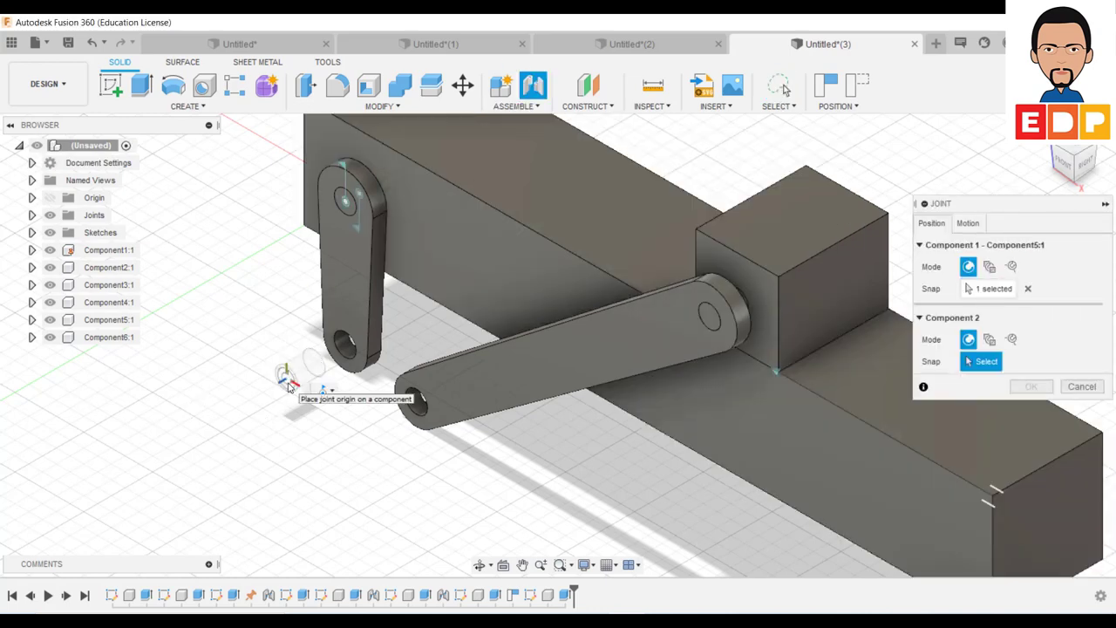
click(345, 348)
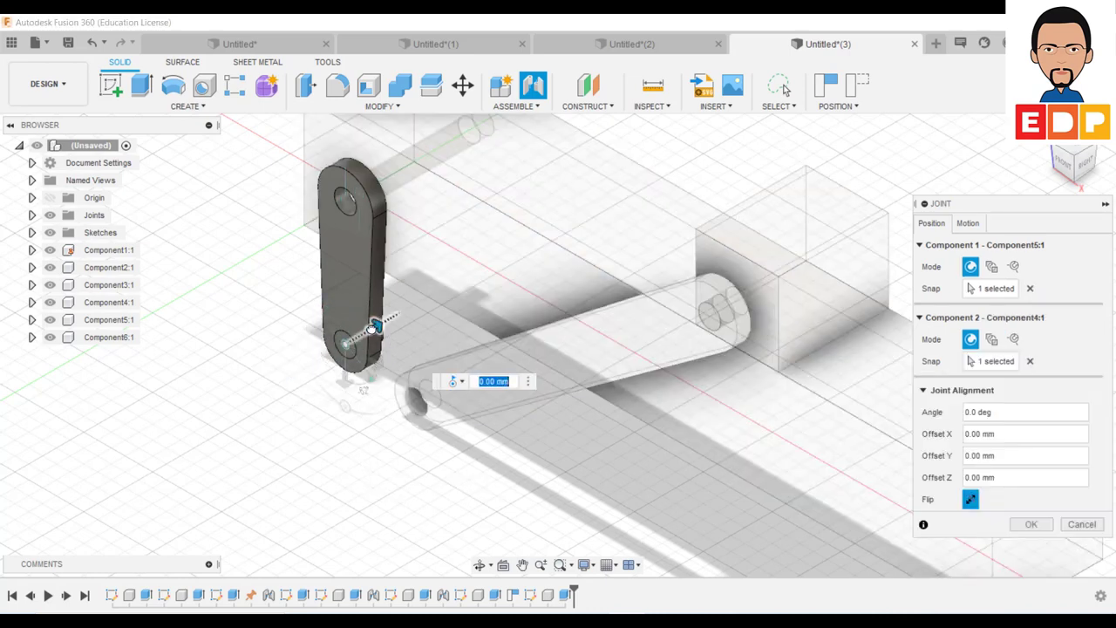
drag(369, 324, 358, 332)
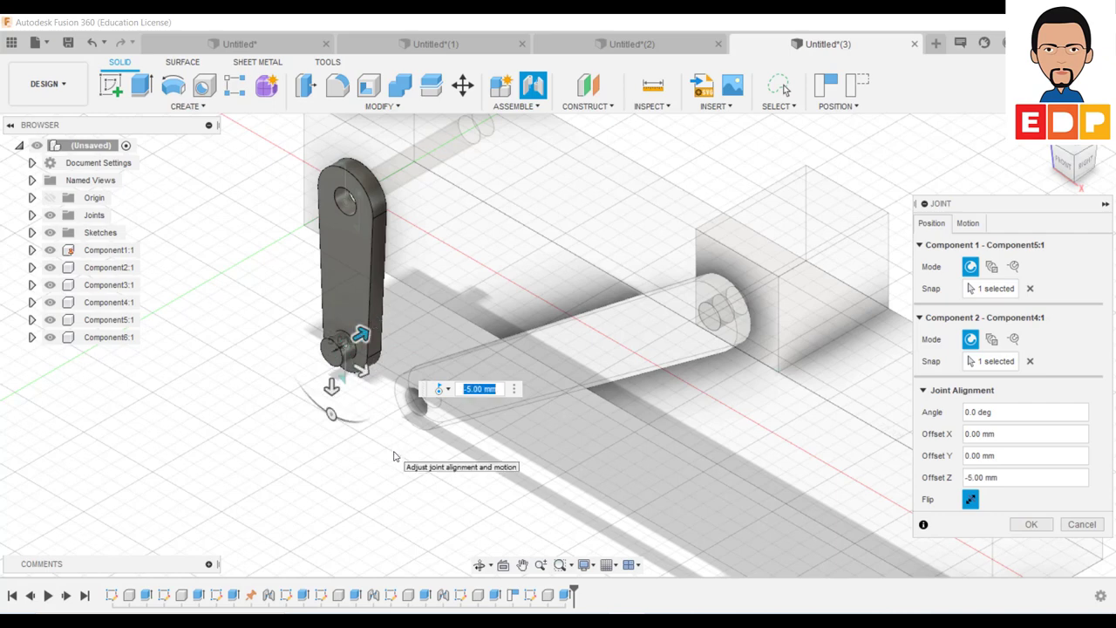
click(1030, 524)
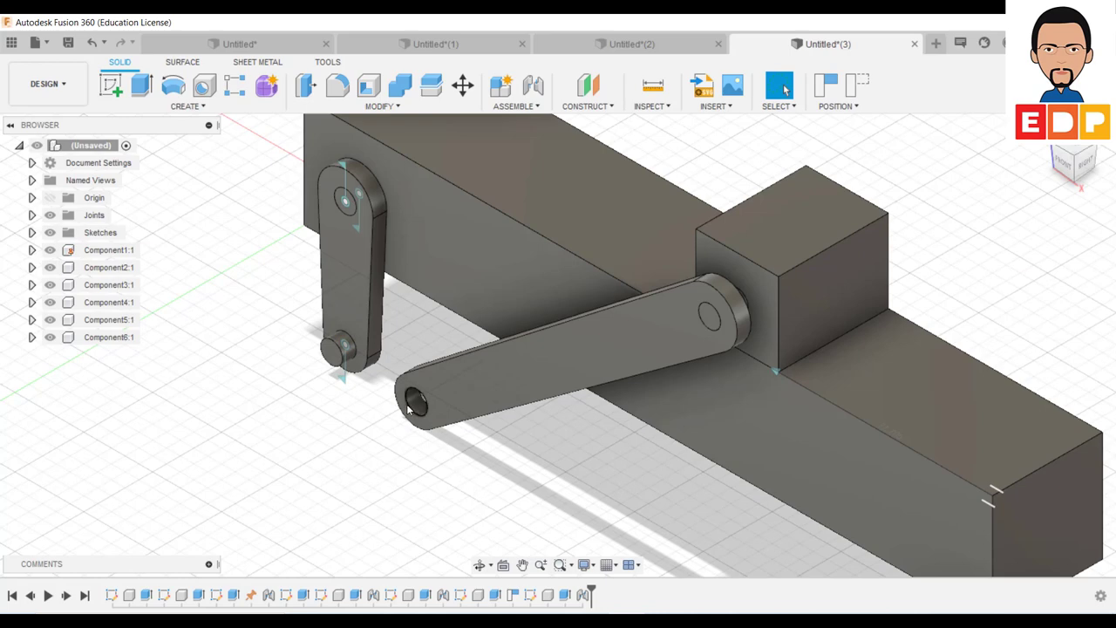
mouse_move(411, 404)
mouse_down()
mouse_move(654, 468)
mouse_move(575, 431)
mouse_up()
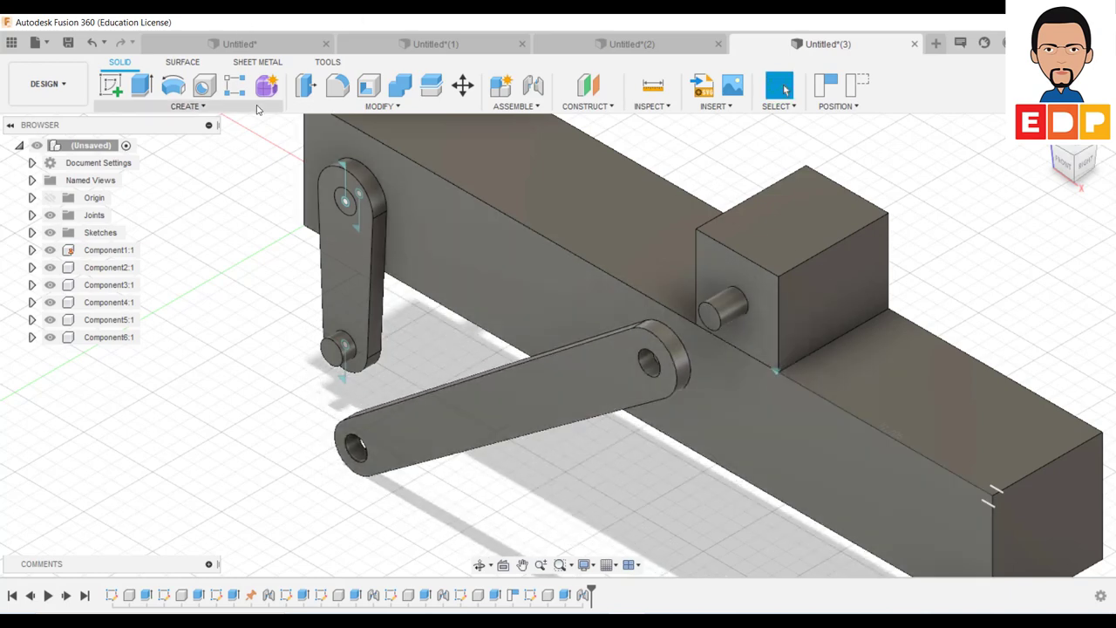
Joint the connecting rod's end hole onto the slider block's pin.
click(541, 106)
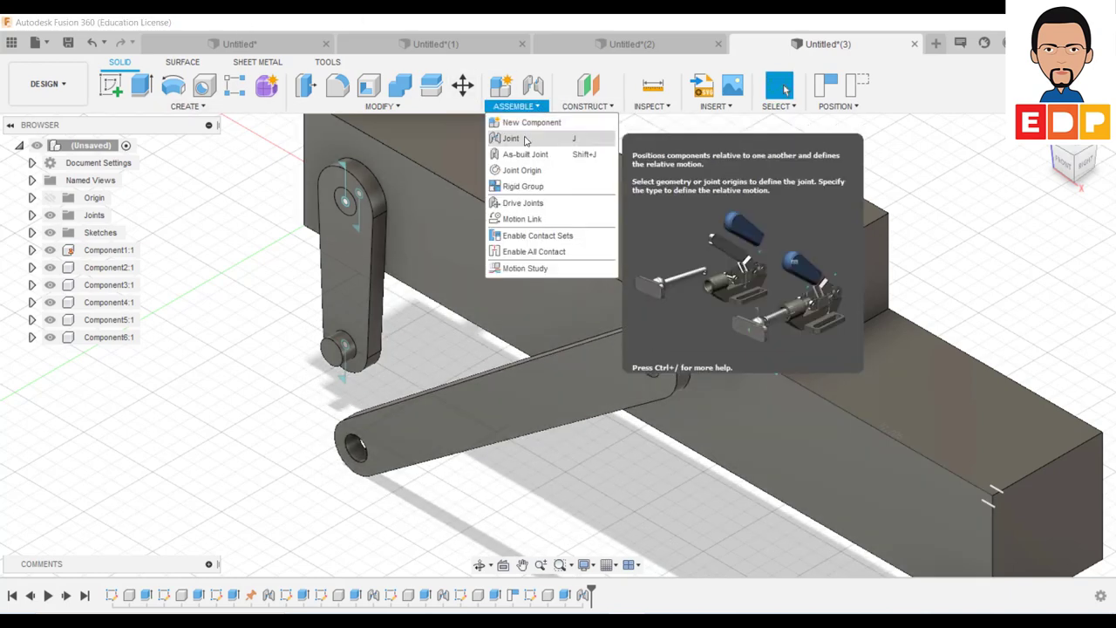
click(523, 137)
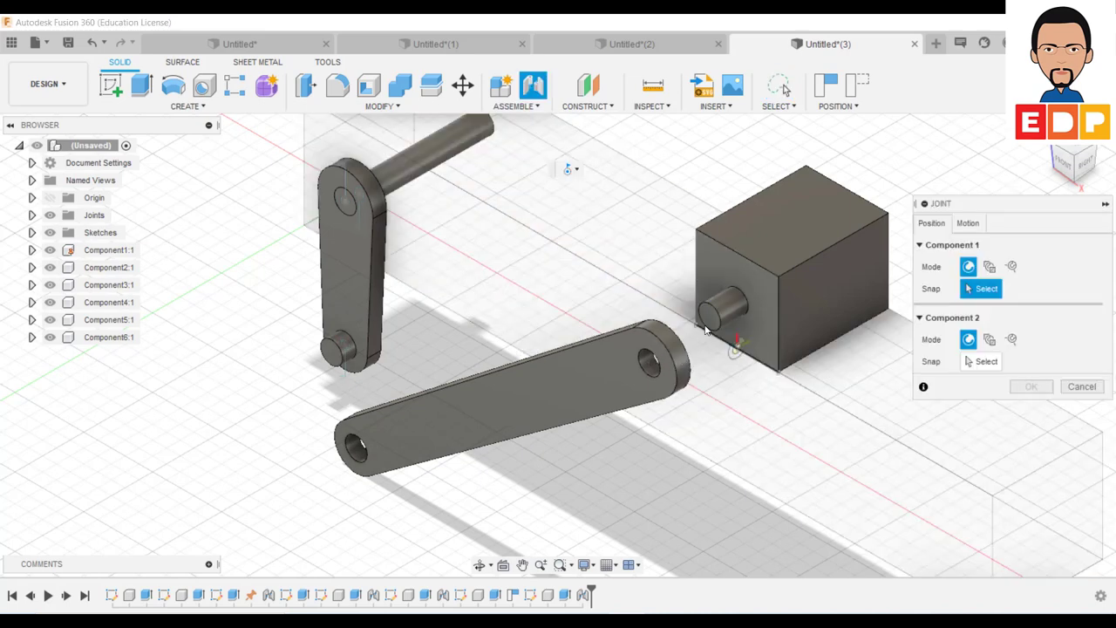
click(651, 366)
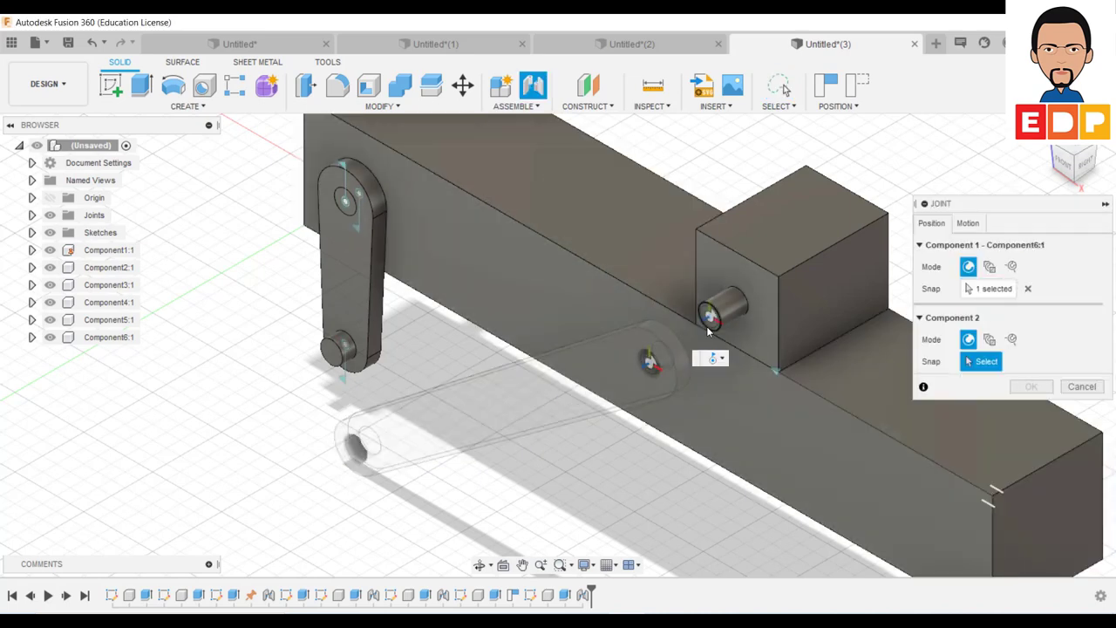
click(710, 331)
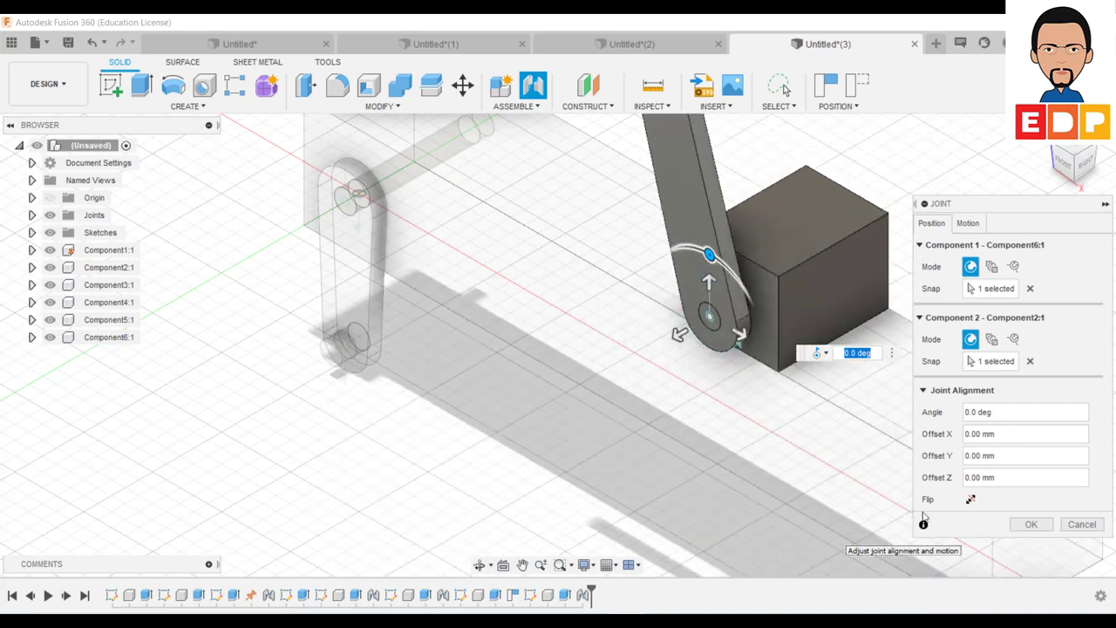
click(1032, 527)
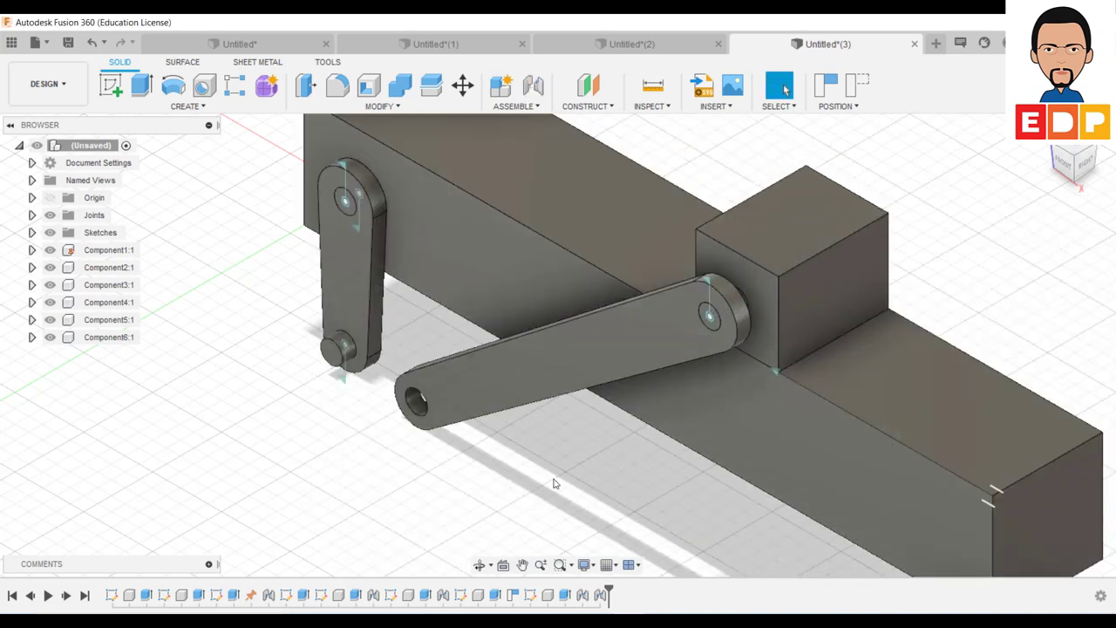
click(515, 105)
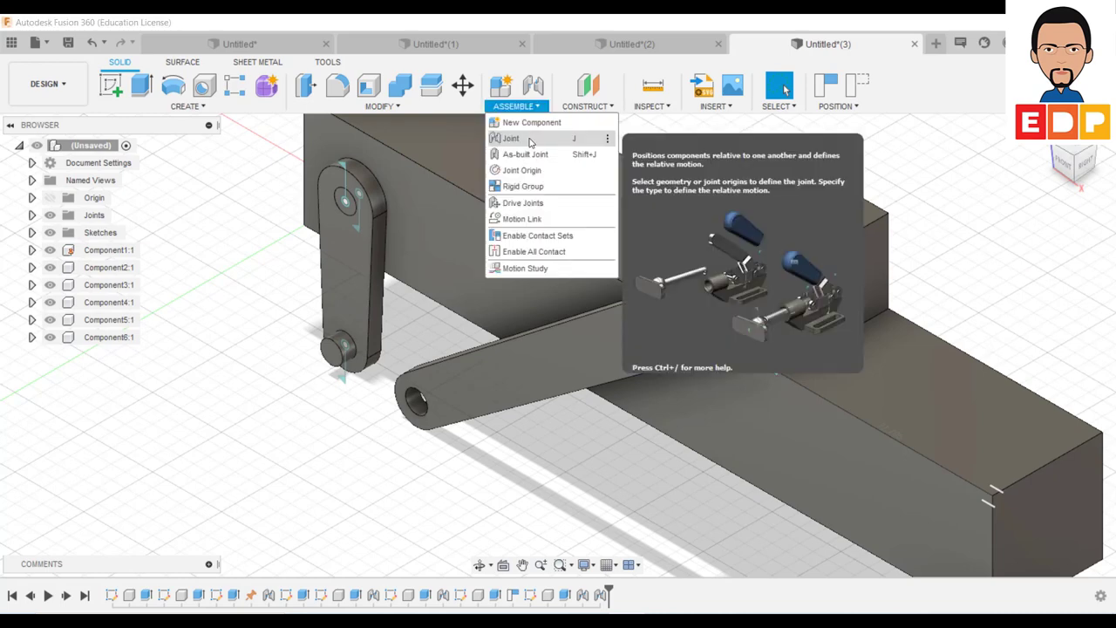
Joint the crank link's pin to the rod's free end hole, then drag to test motion.
click(529, 139)
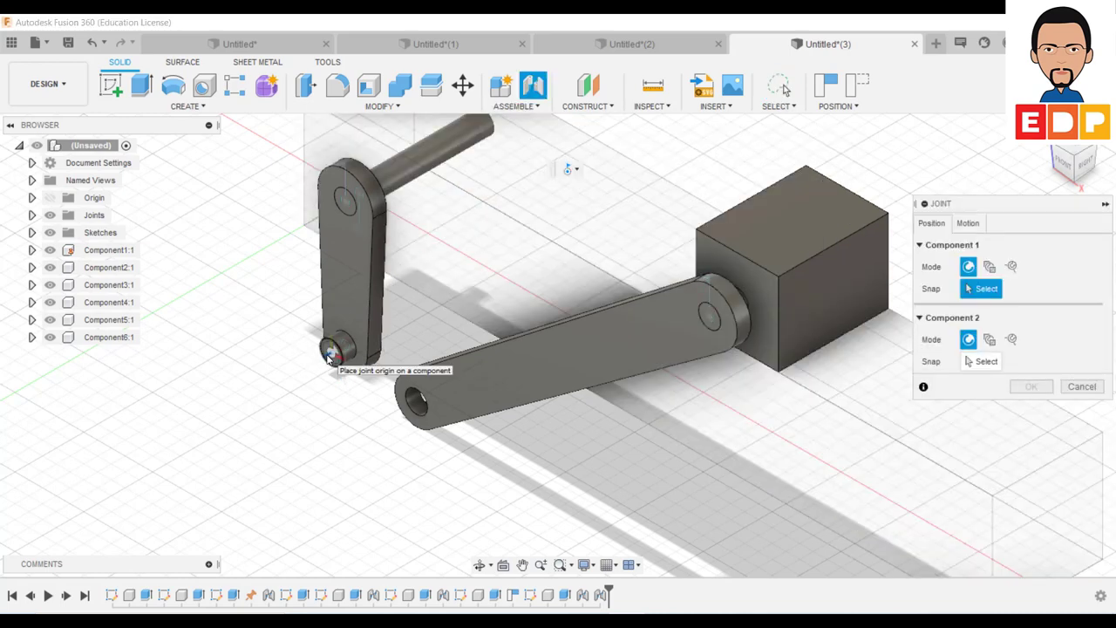
click(330, 352)
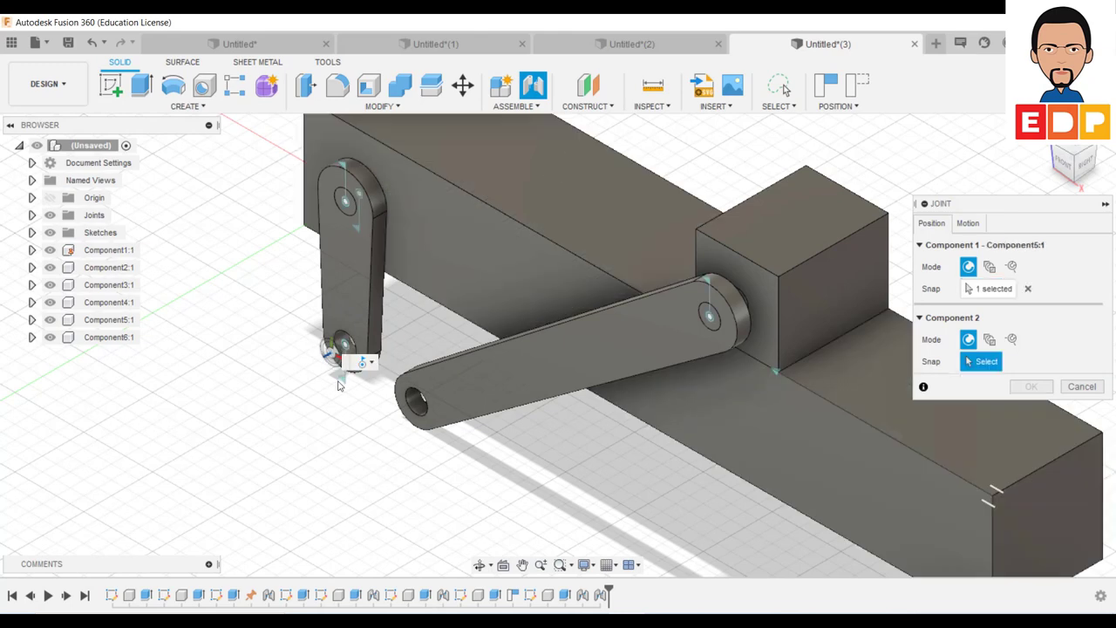
click(417, 403)
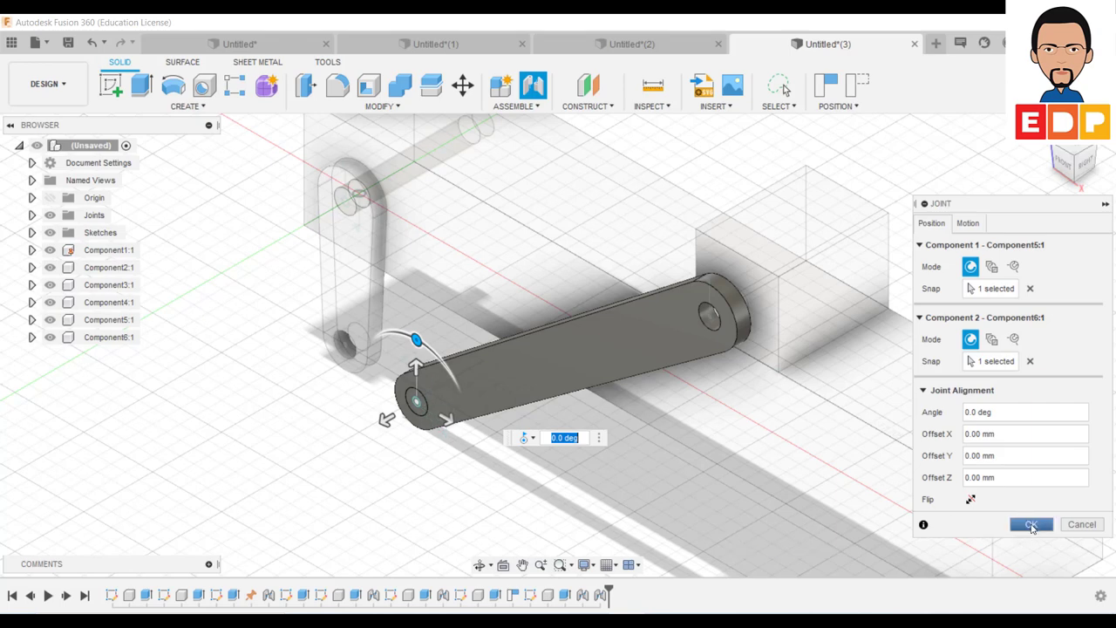
click(1032, 526)
mouse_move(474, 320)
mouse_down()
mouse_move(578, 367)
mouse_move(615, 153)
mouse_move(494, 130)
mouse_move(444, 191)
mouse_move(486, 248)
mouse_move(602, 305)
mouse_move(654, 313)
mouse_move(694, 312)
mouse_move(733, 292)
mouse_move(741, 264)
mouse_move(675, 219)
mouse_move(558, 173)
mouse_move(450, 178)
mouse_move(411, 244)
mouse_move(593, 422)
mouse_move(532, 366)
mouse_up()
Zoom out and swing the crank so the slider block travels along the base.
scroll(532, 366, down, 2)
scroll(531, 366, down, 2)
scroll(531, 366, down, 2)
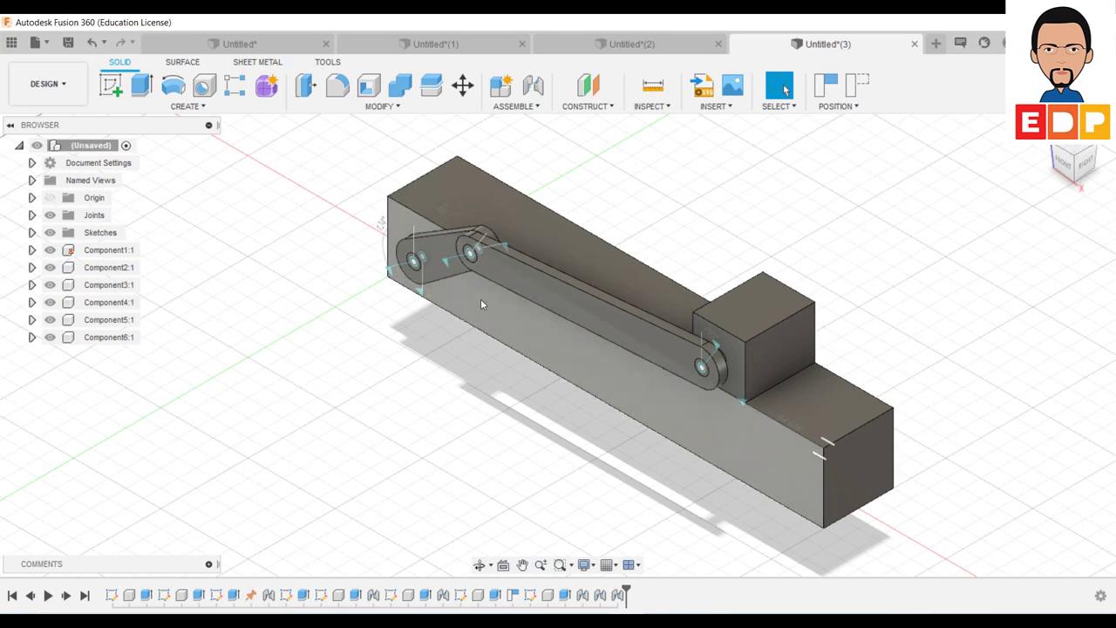
mouse_move(480, 304)
mouse_down()
mouse_move(489, 258)
mouse_move(500, 359)
mouse_move(381, 366)
mouse_move(322, 219)
mouse_move(399, 149)
mouse_move(469, 294)
mouse_move(463, 348)
mouse_move(422, 350)
mouse_move(357, 304)
mouse_up()
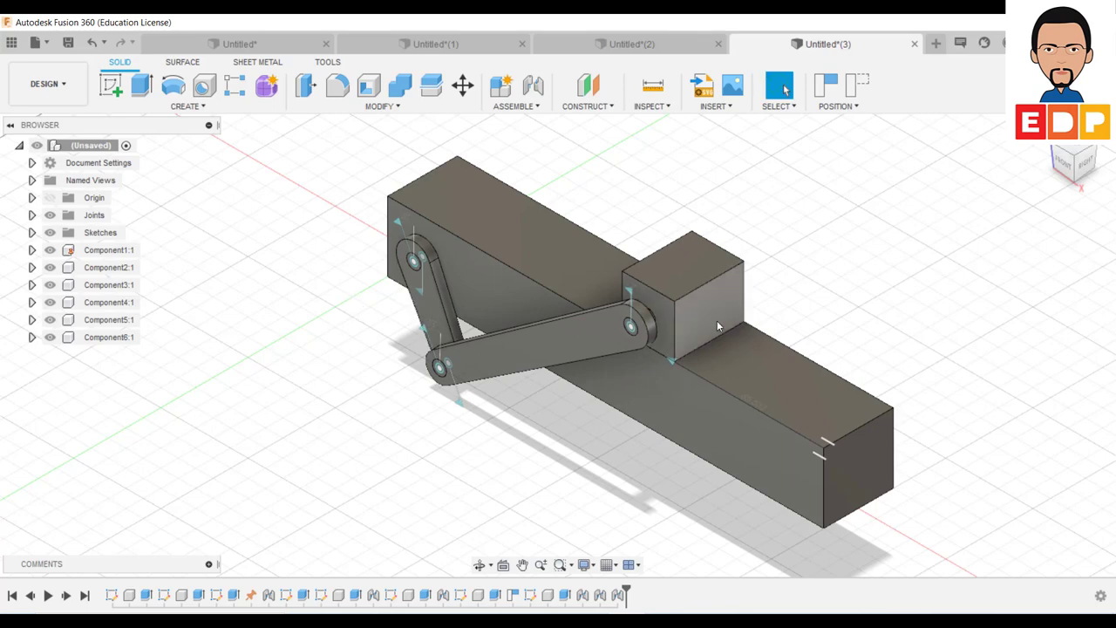